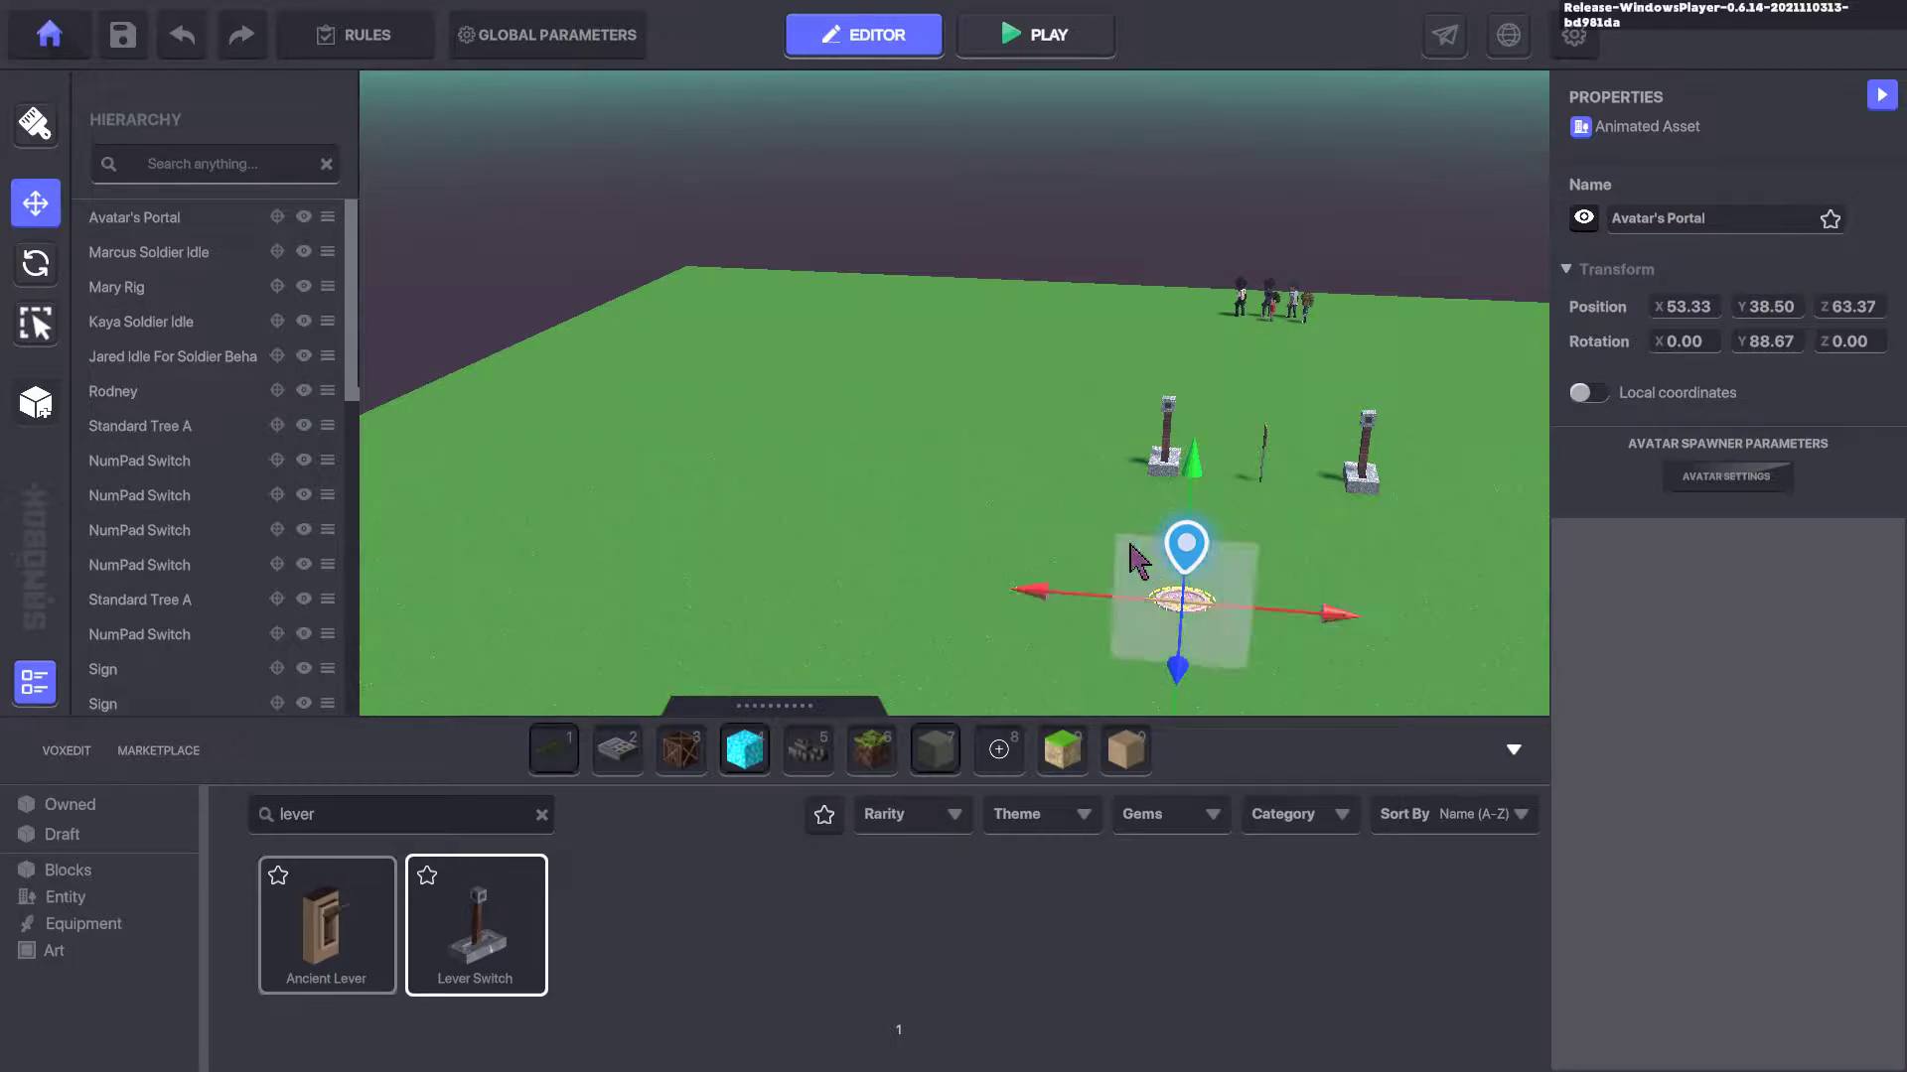
Play-test the level, walk from the avatar's portal to the first lever and turn on the void
middle_click_drag(1142, 536, 1105, 538)
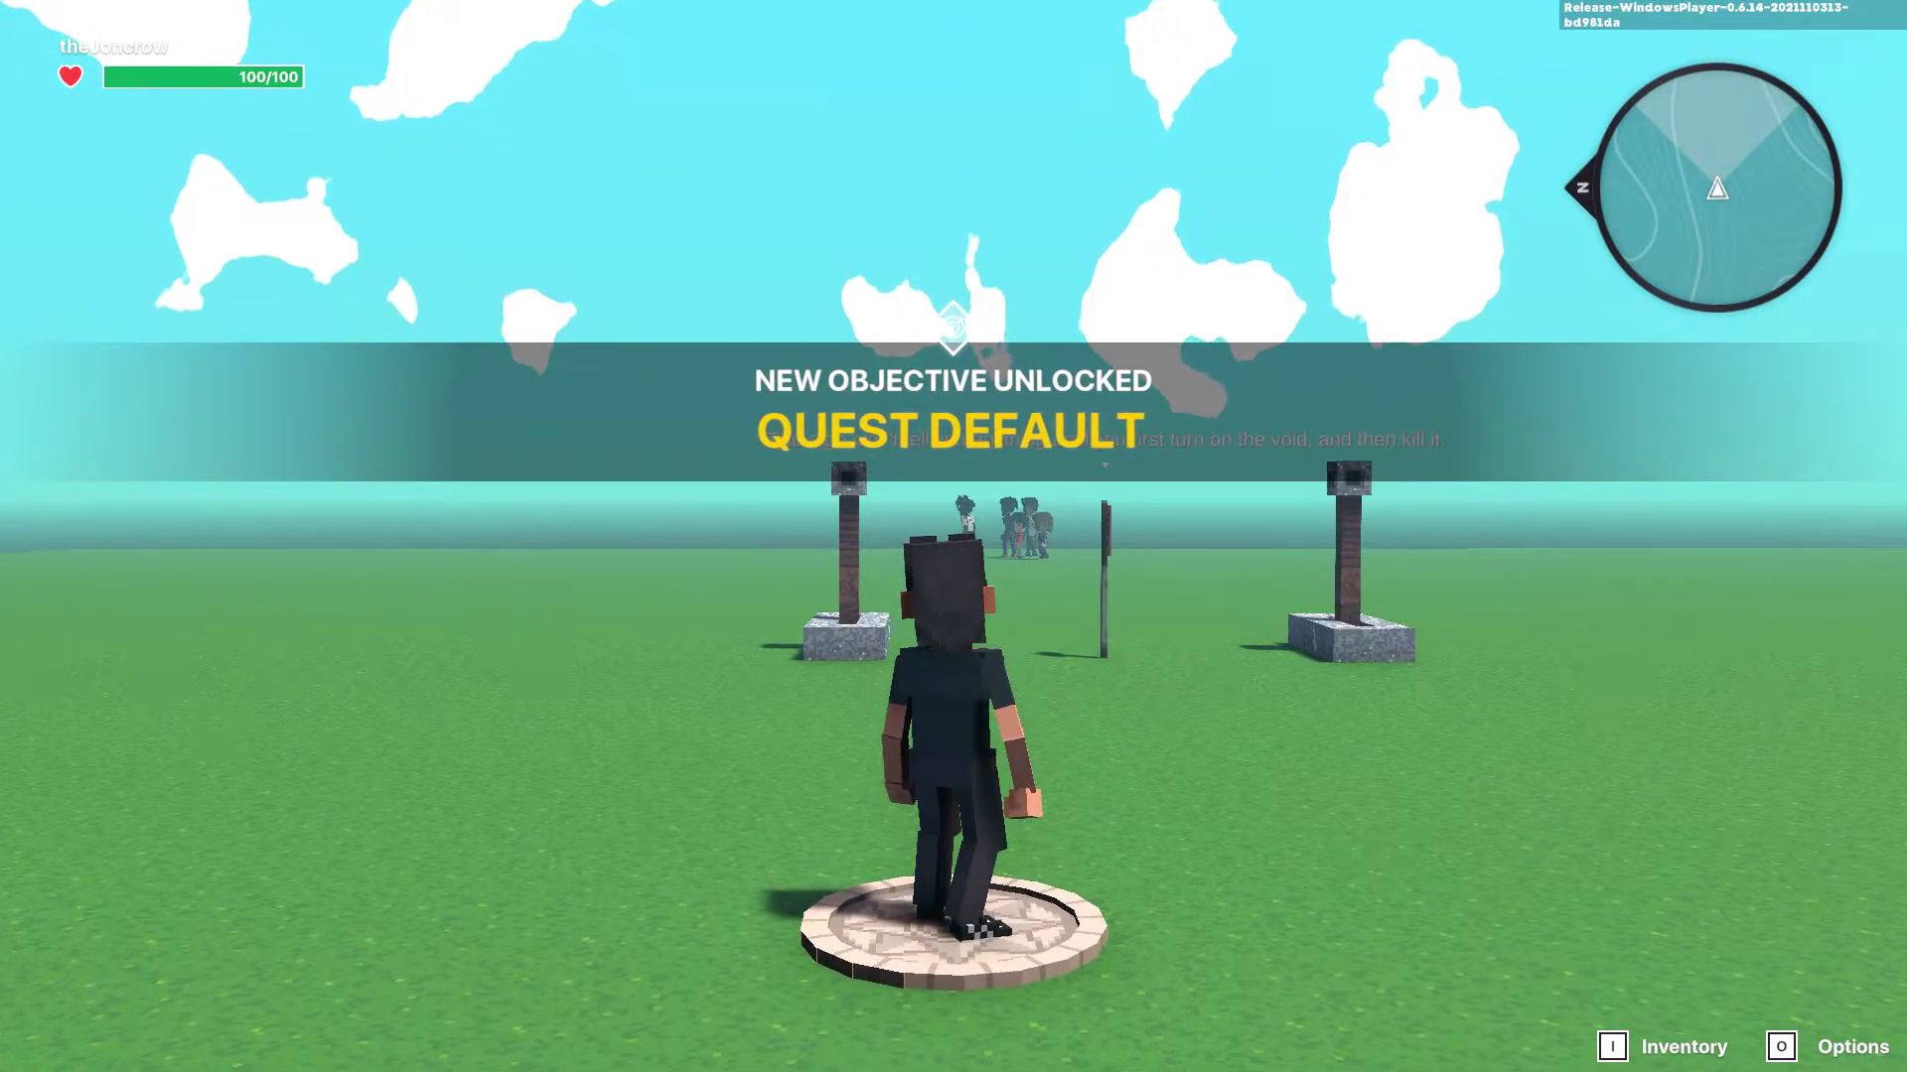
key("w")
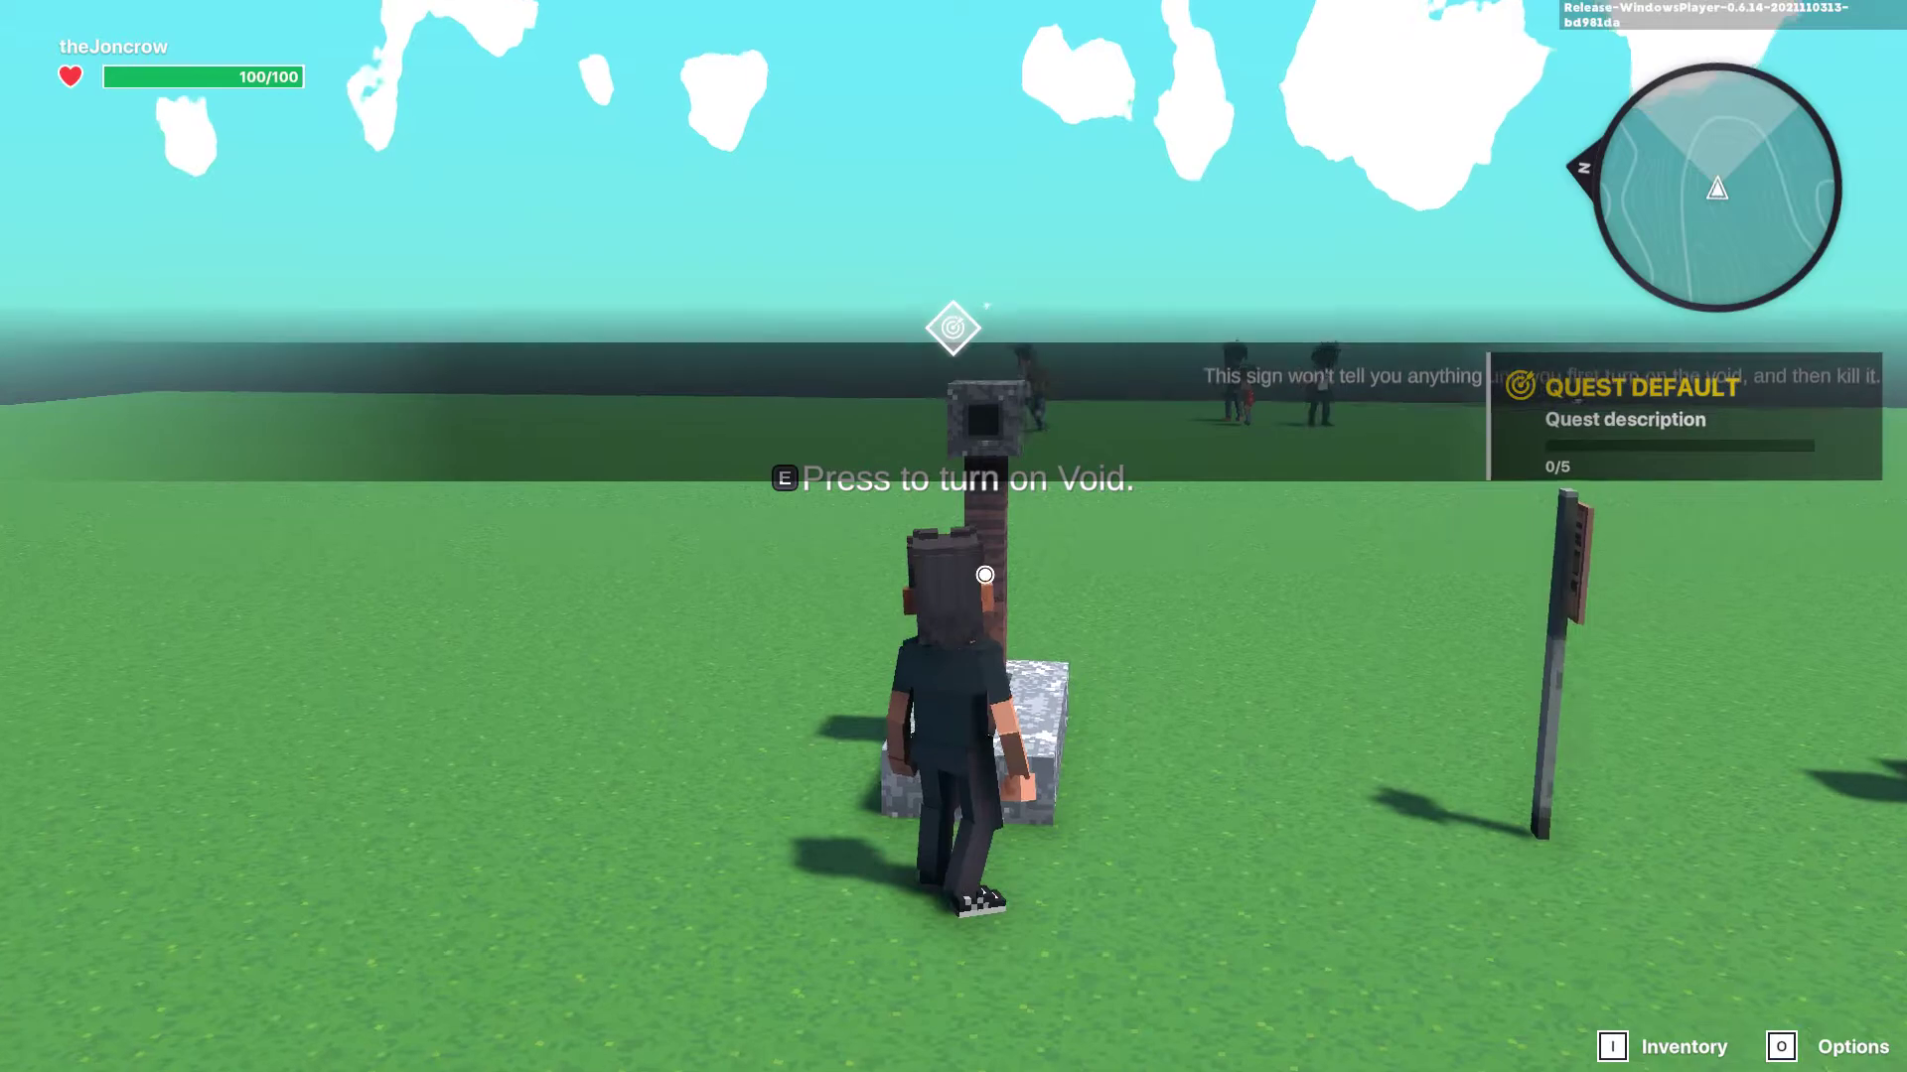
key("e")
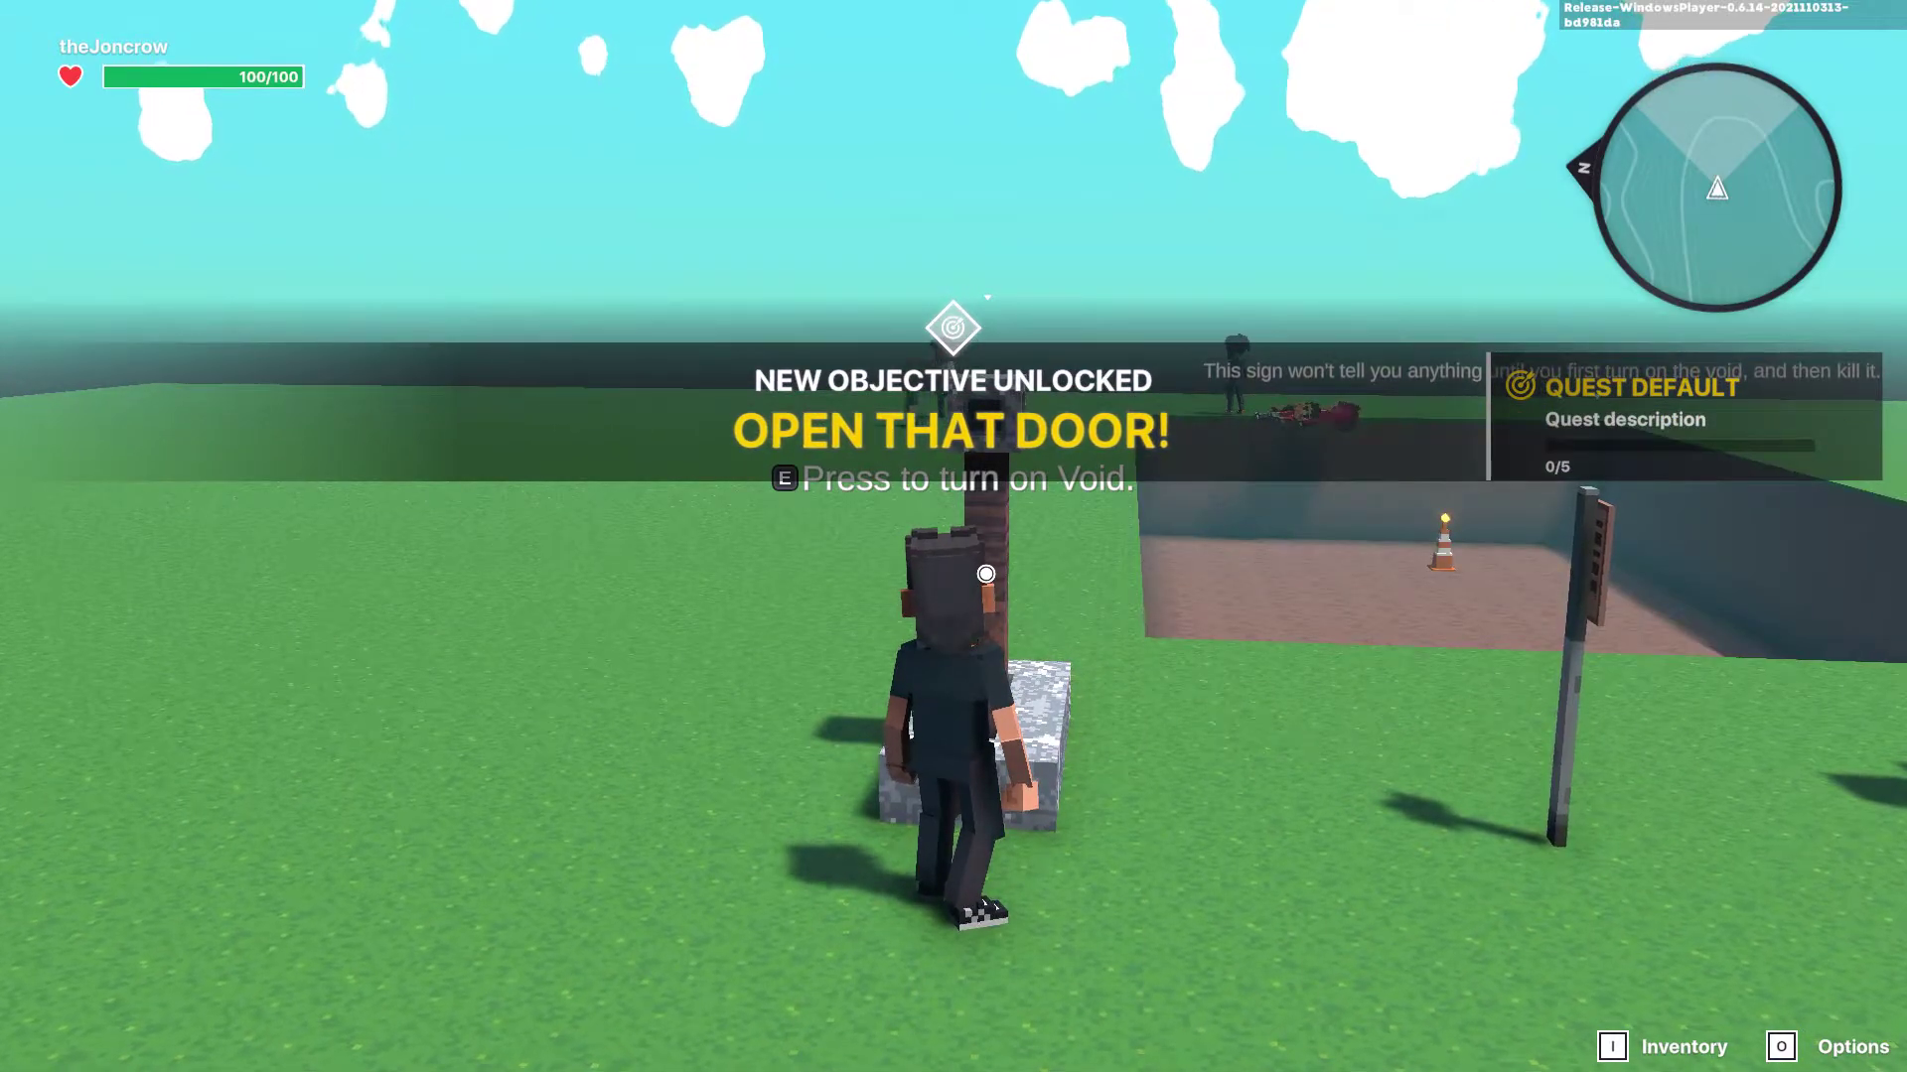
Walk past the sign to the second lever beside the pit and kill the void
key("a")
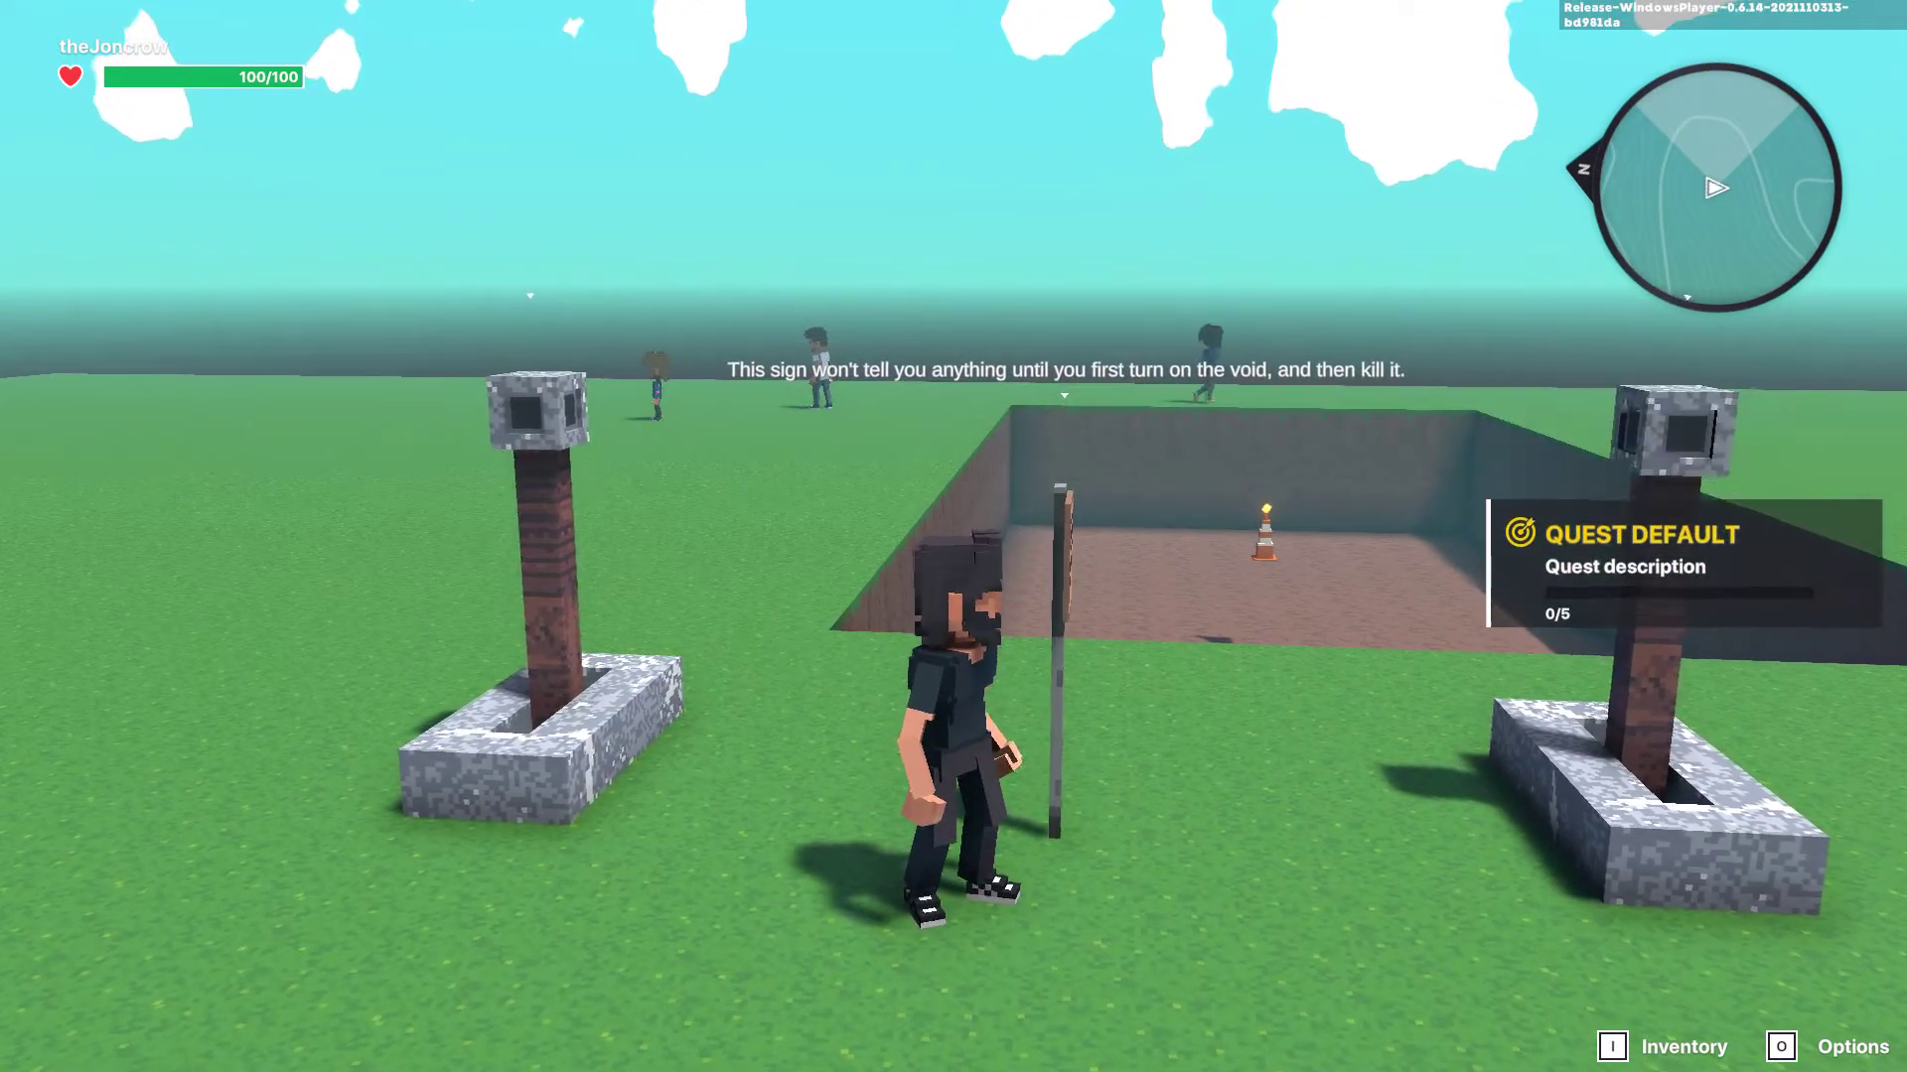
key("w")
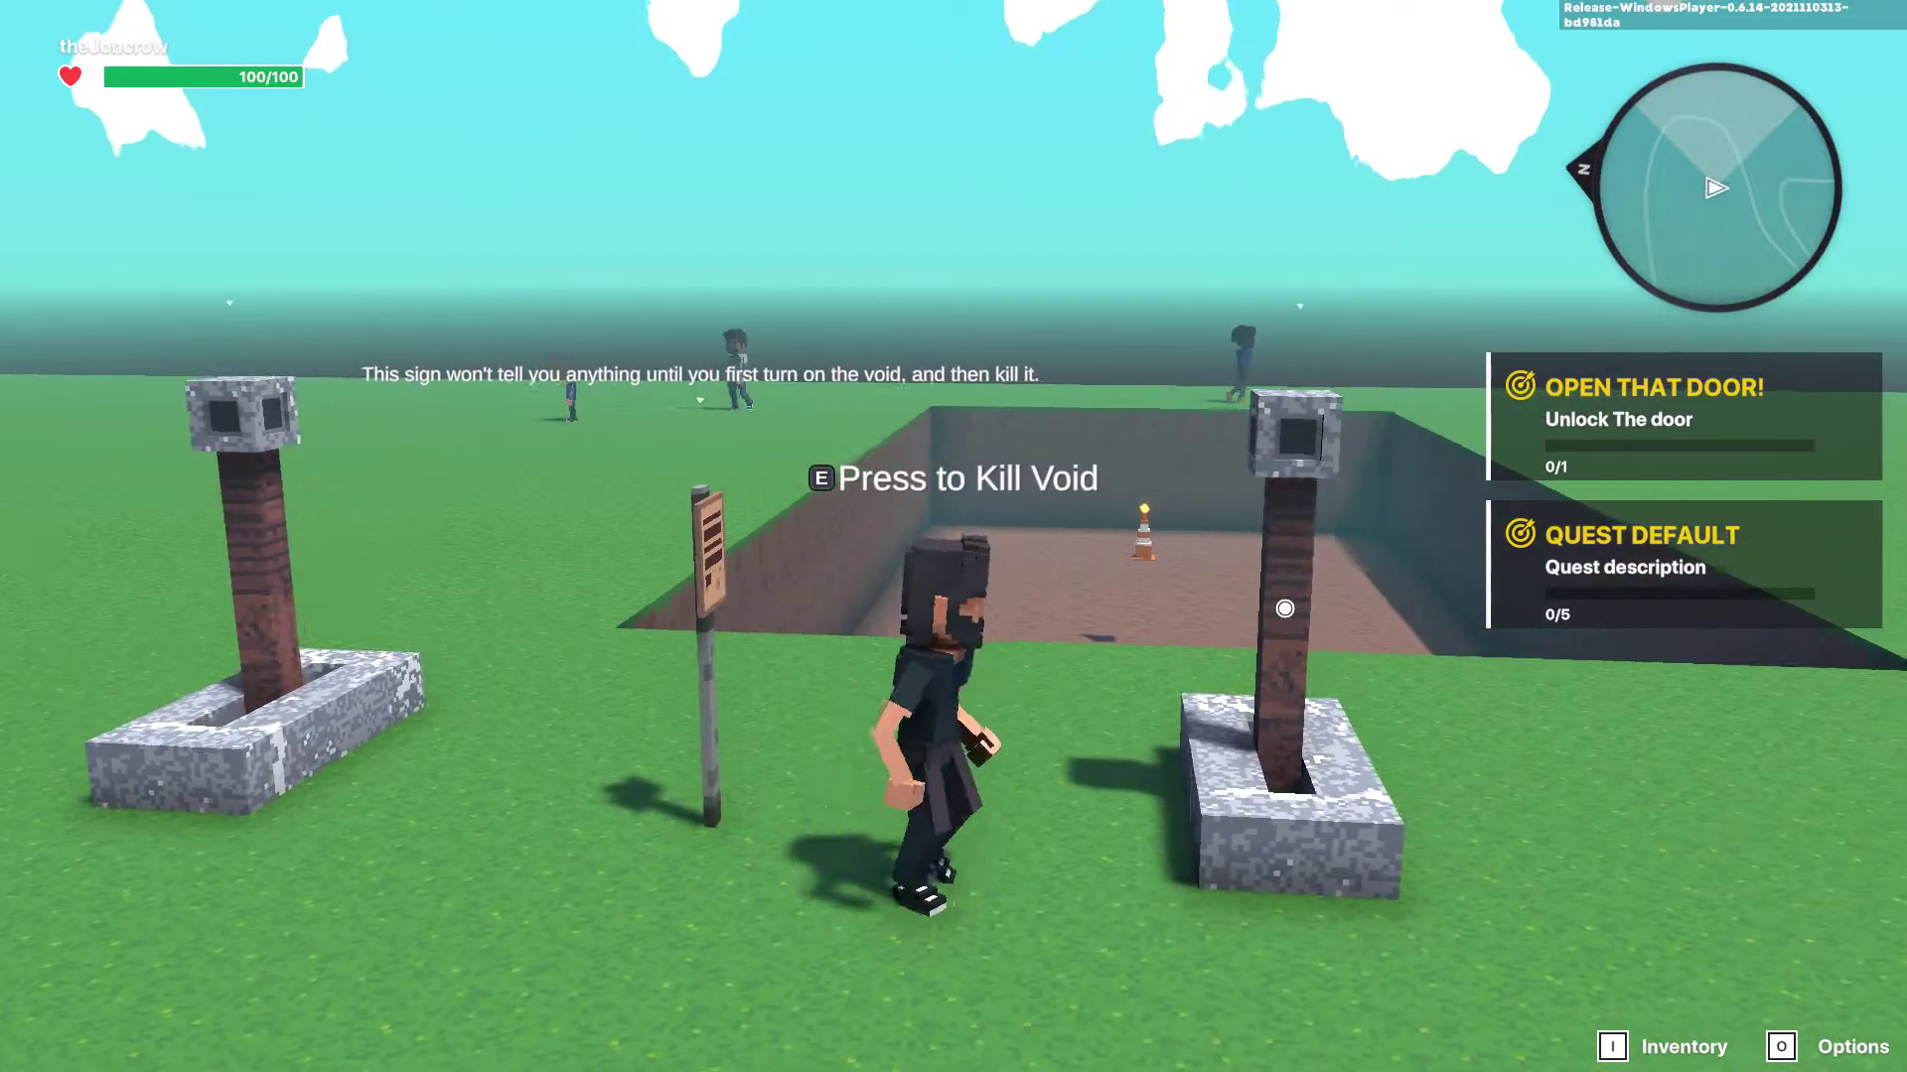
key("a")
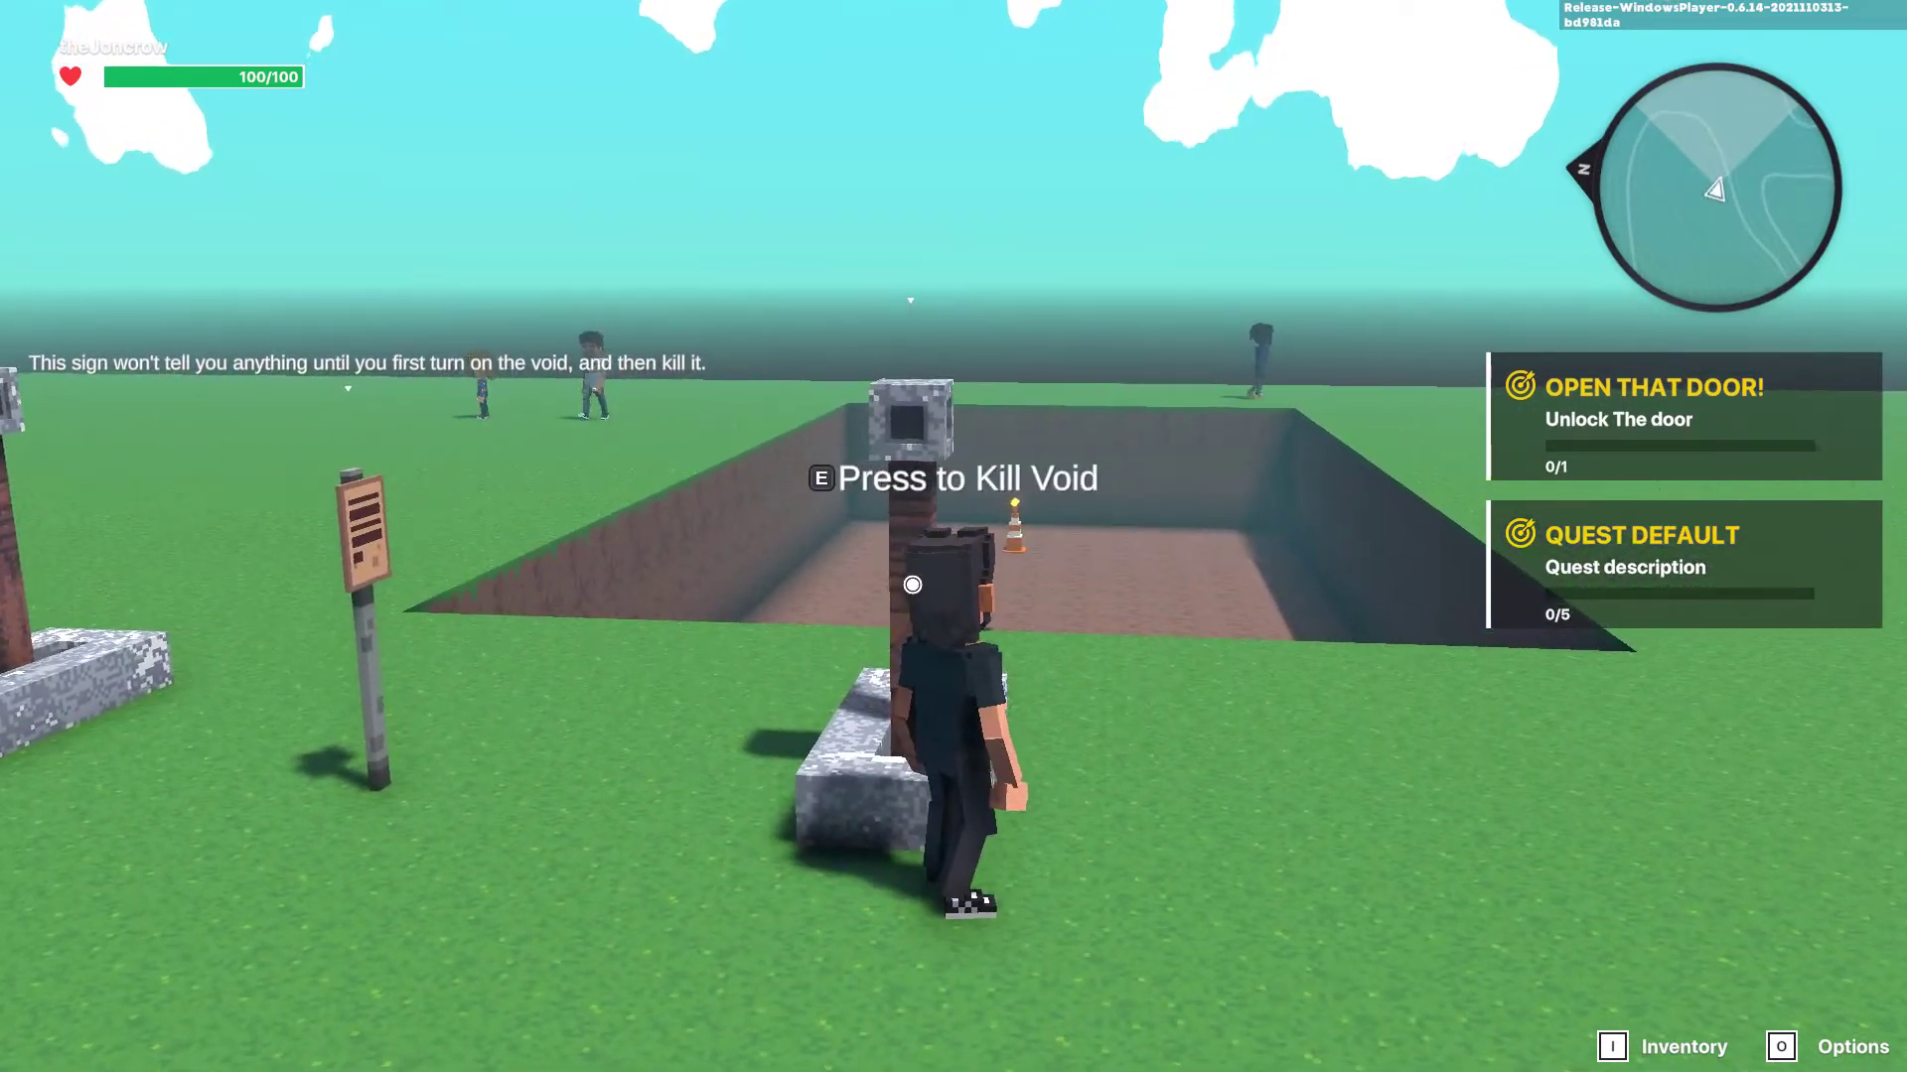
key("e")
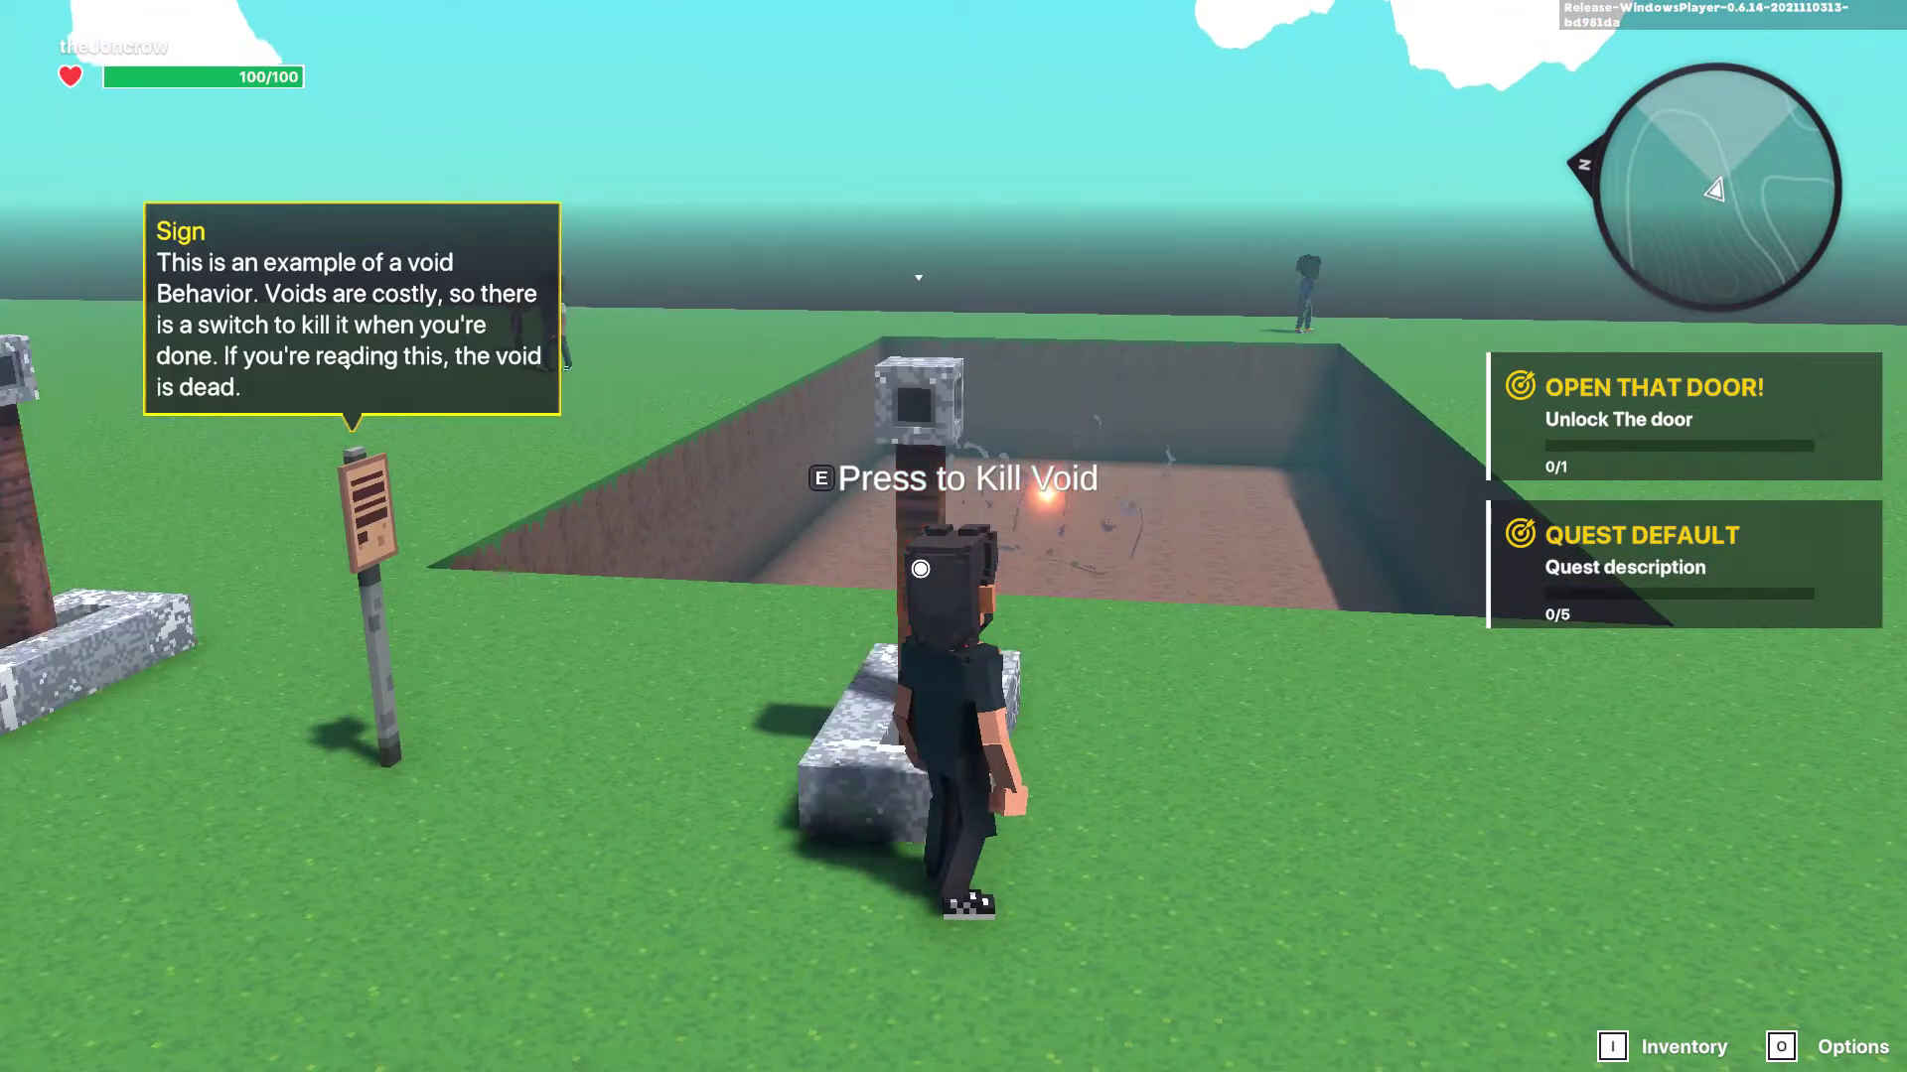
Walk up to the sign to read its text about the Void behaviour and return to the editor
key("s")
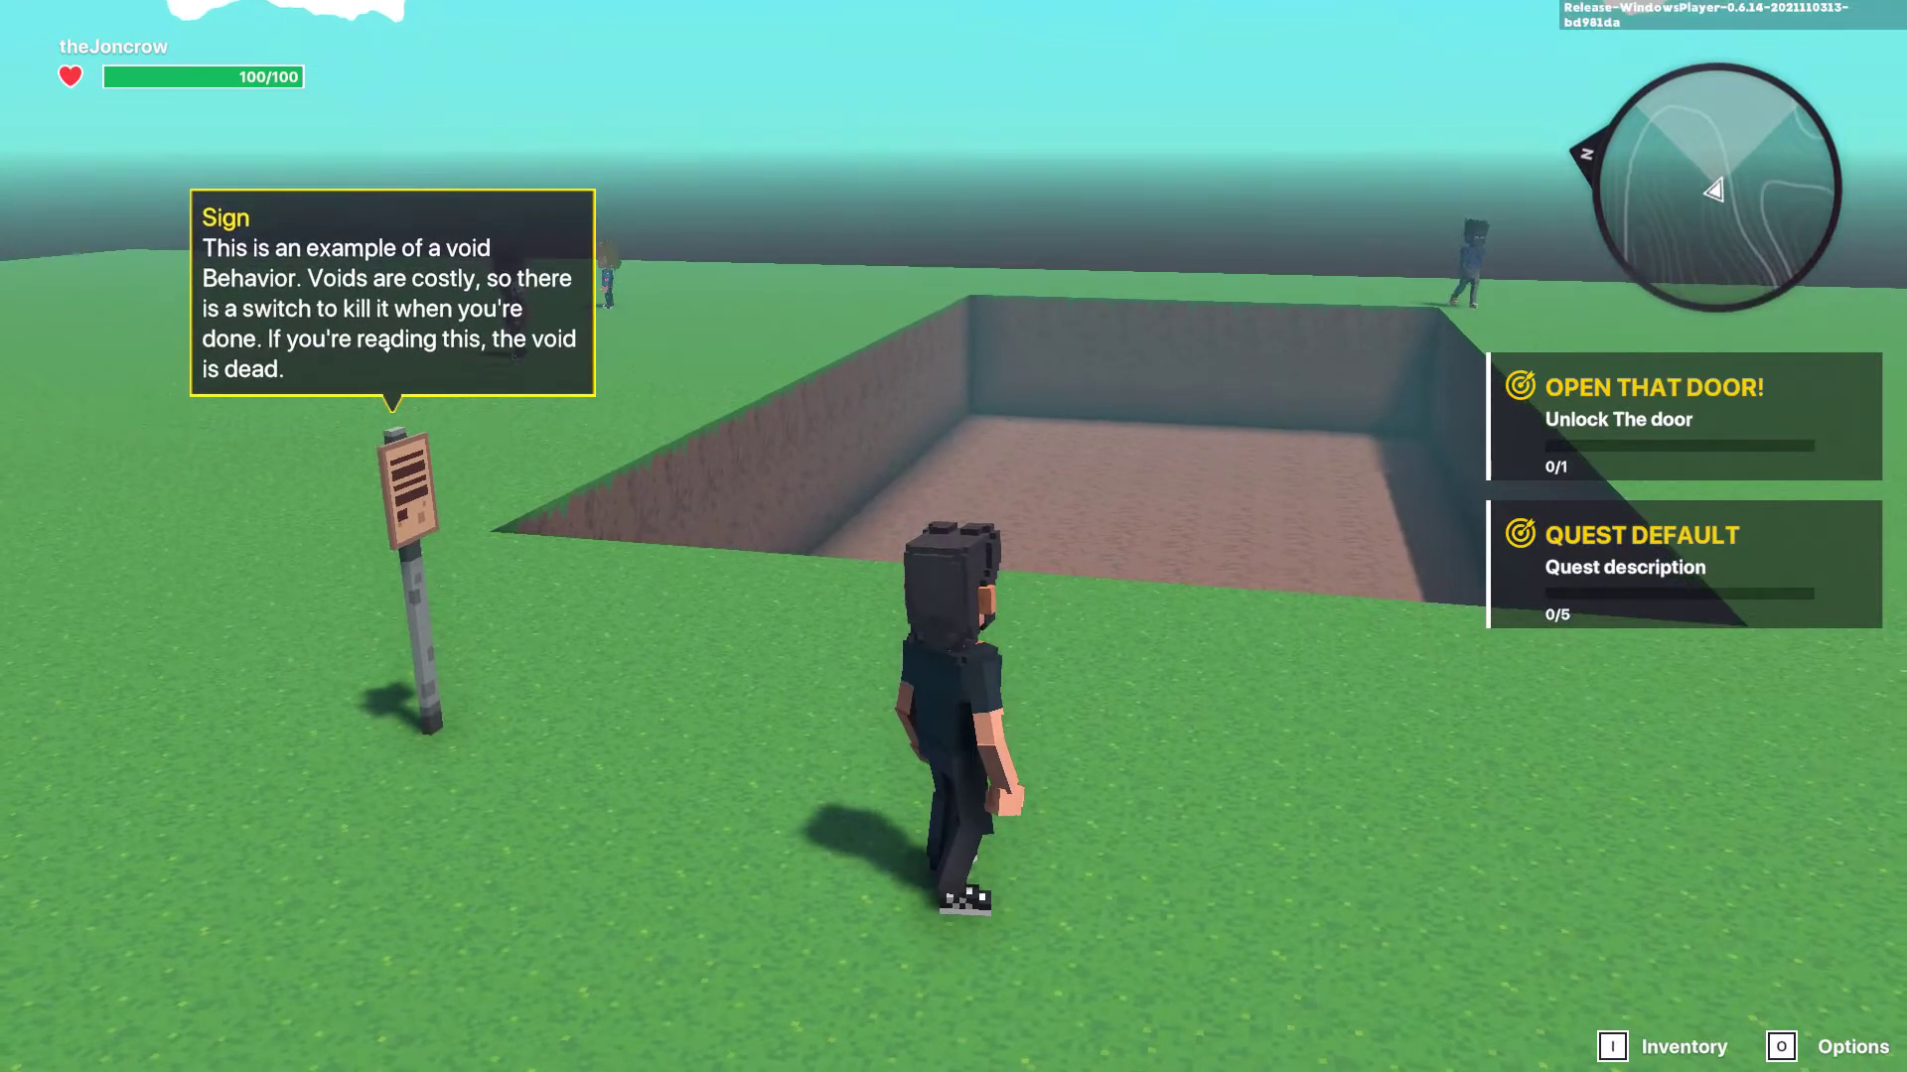
key("w")
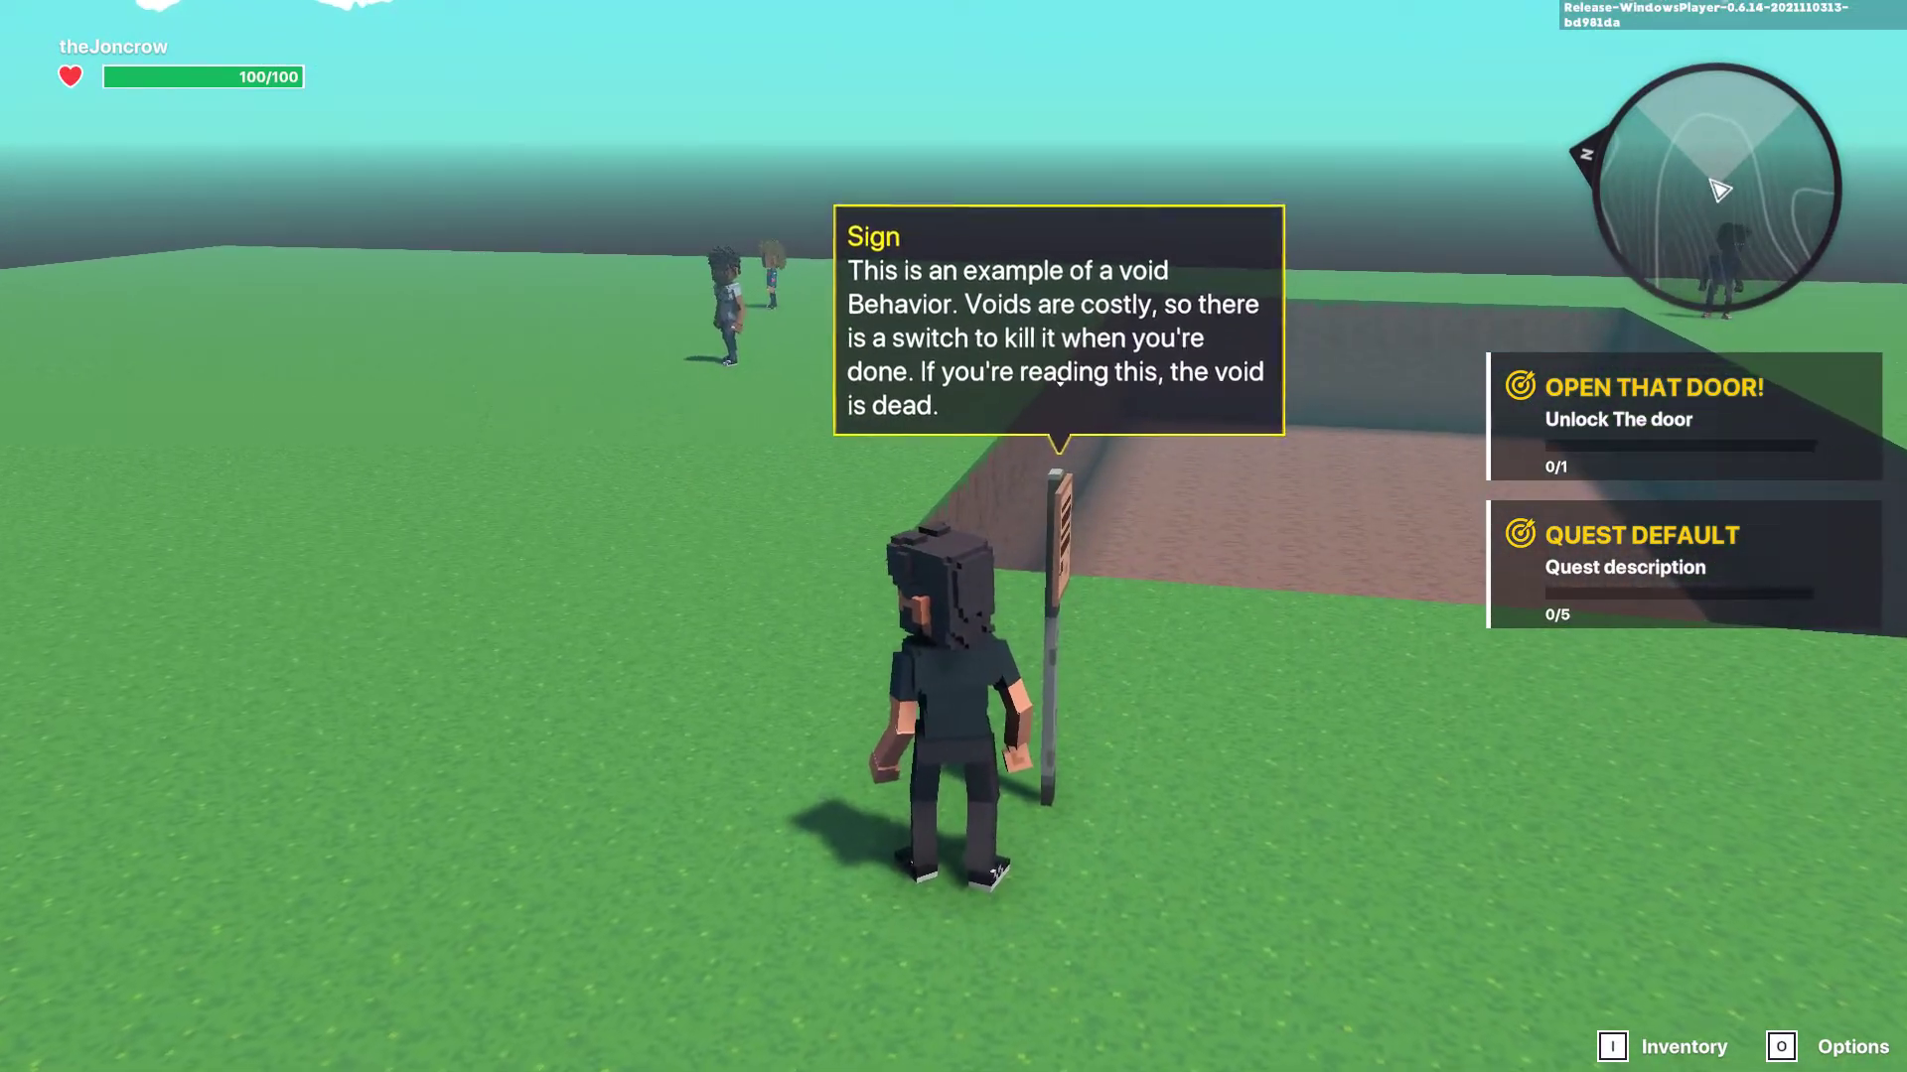
key("Escape")
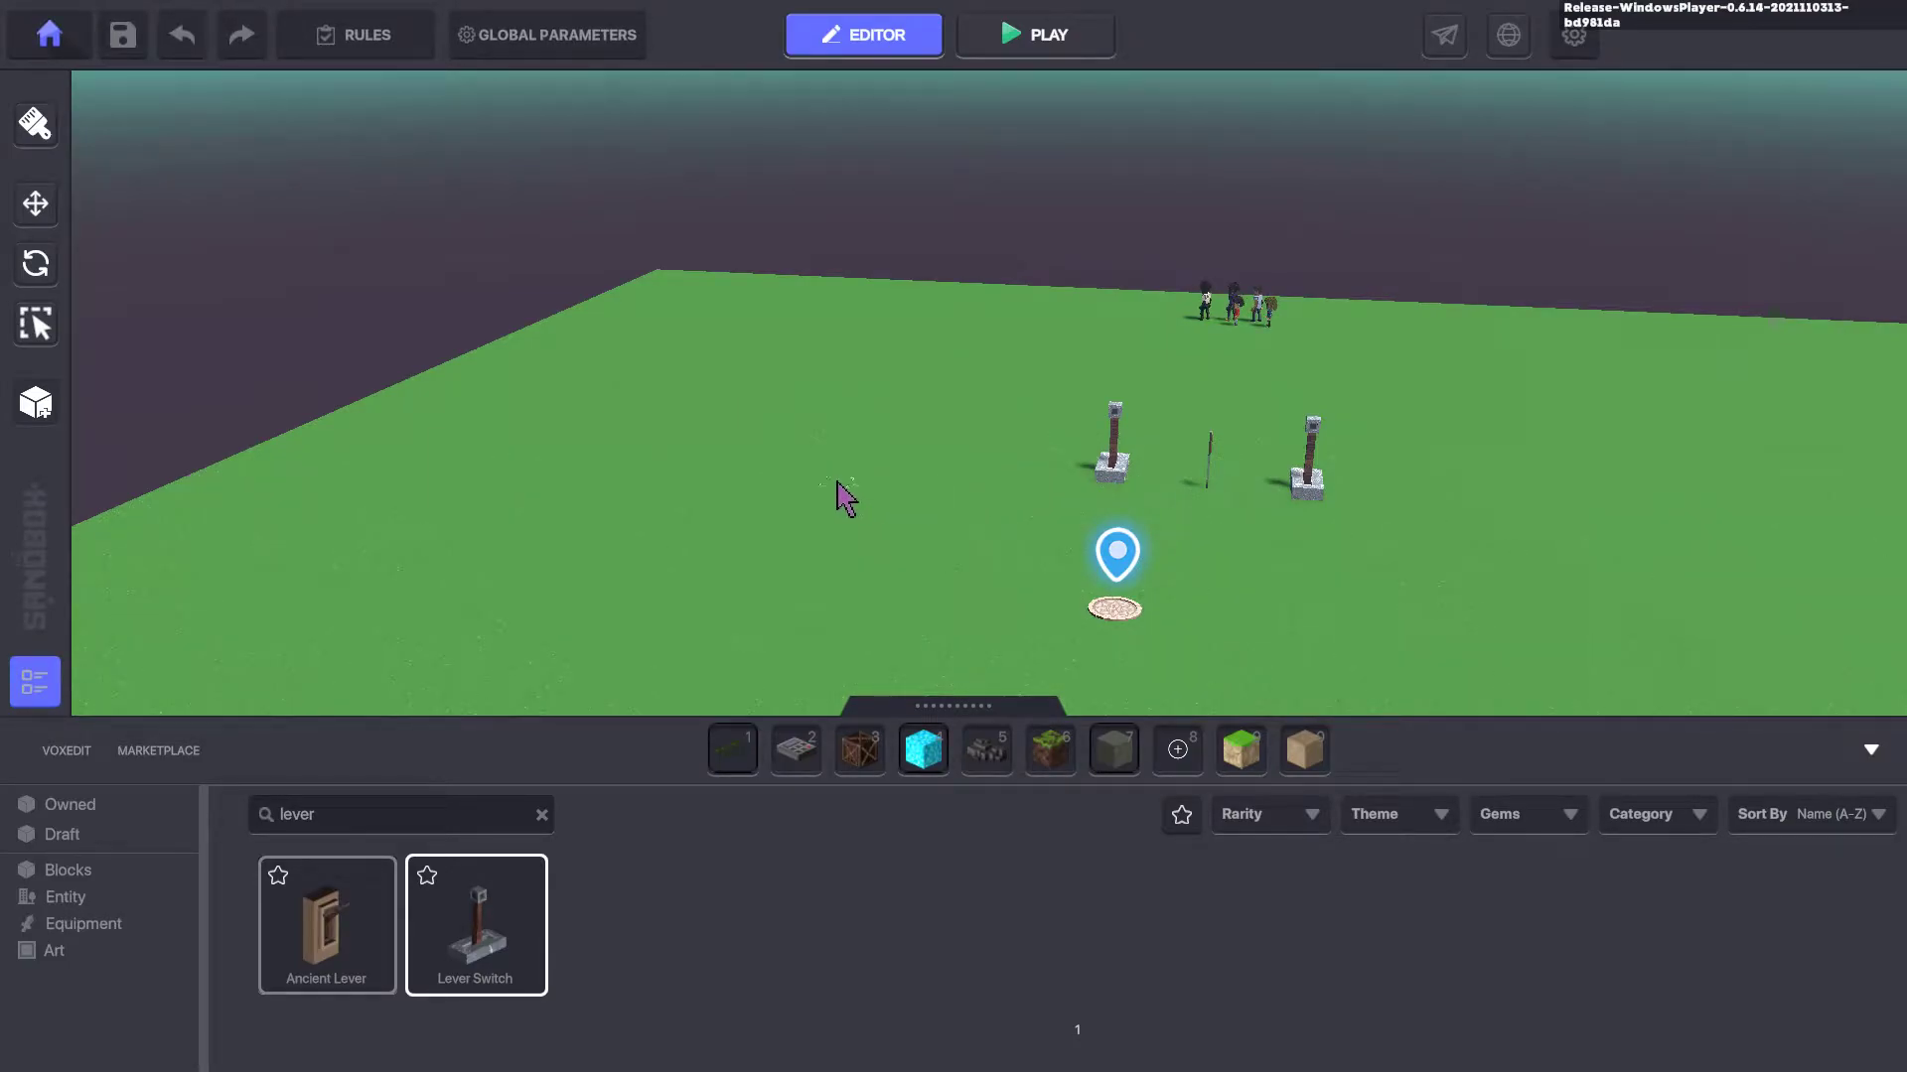
Search the asset library for "cone", place a Construction Cone on the empty grass area and select it for moving
key("a")
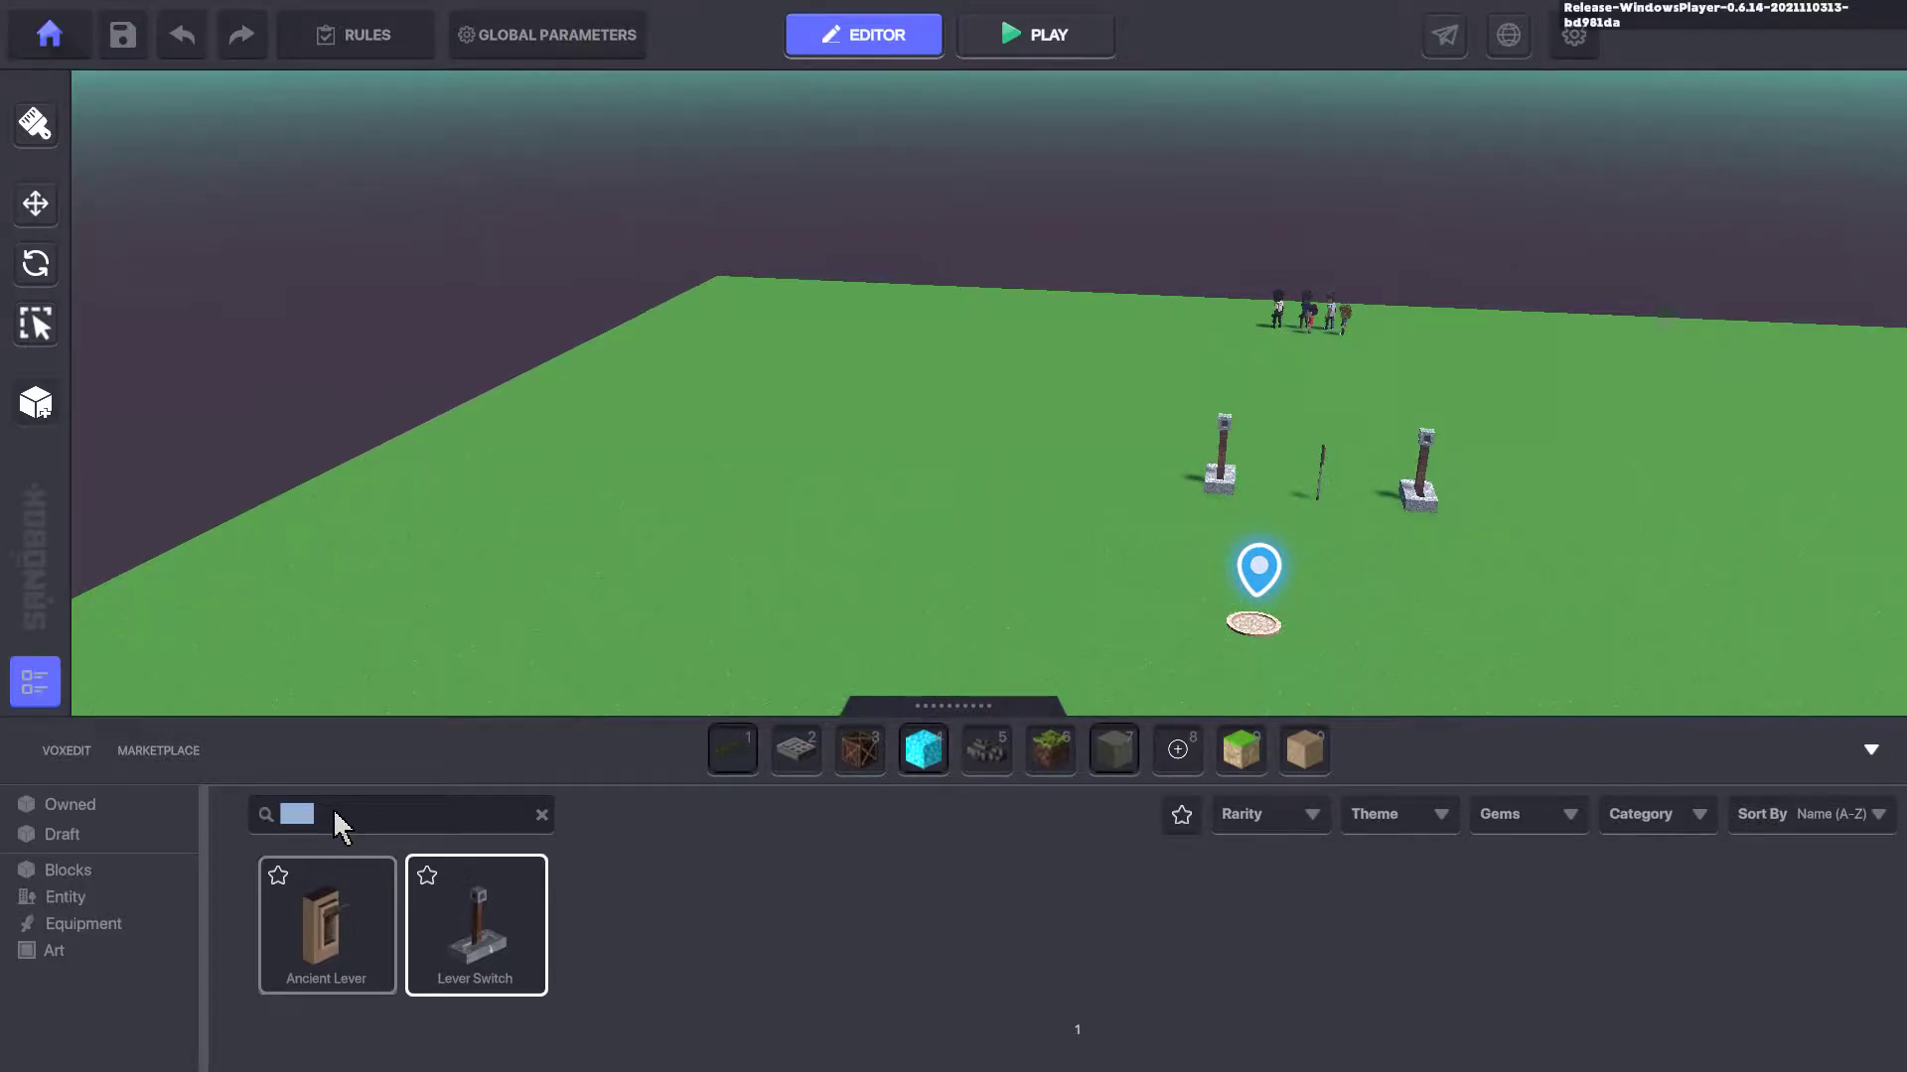
type("cone")
left_click(338, 904)
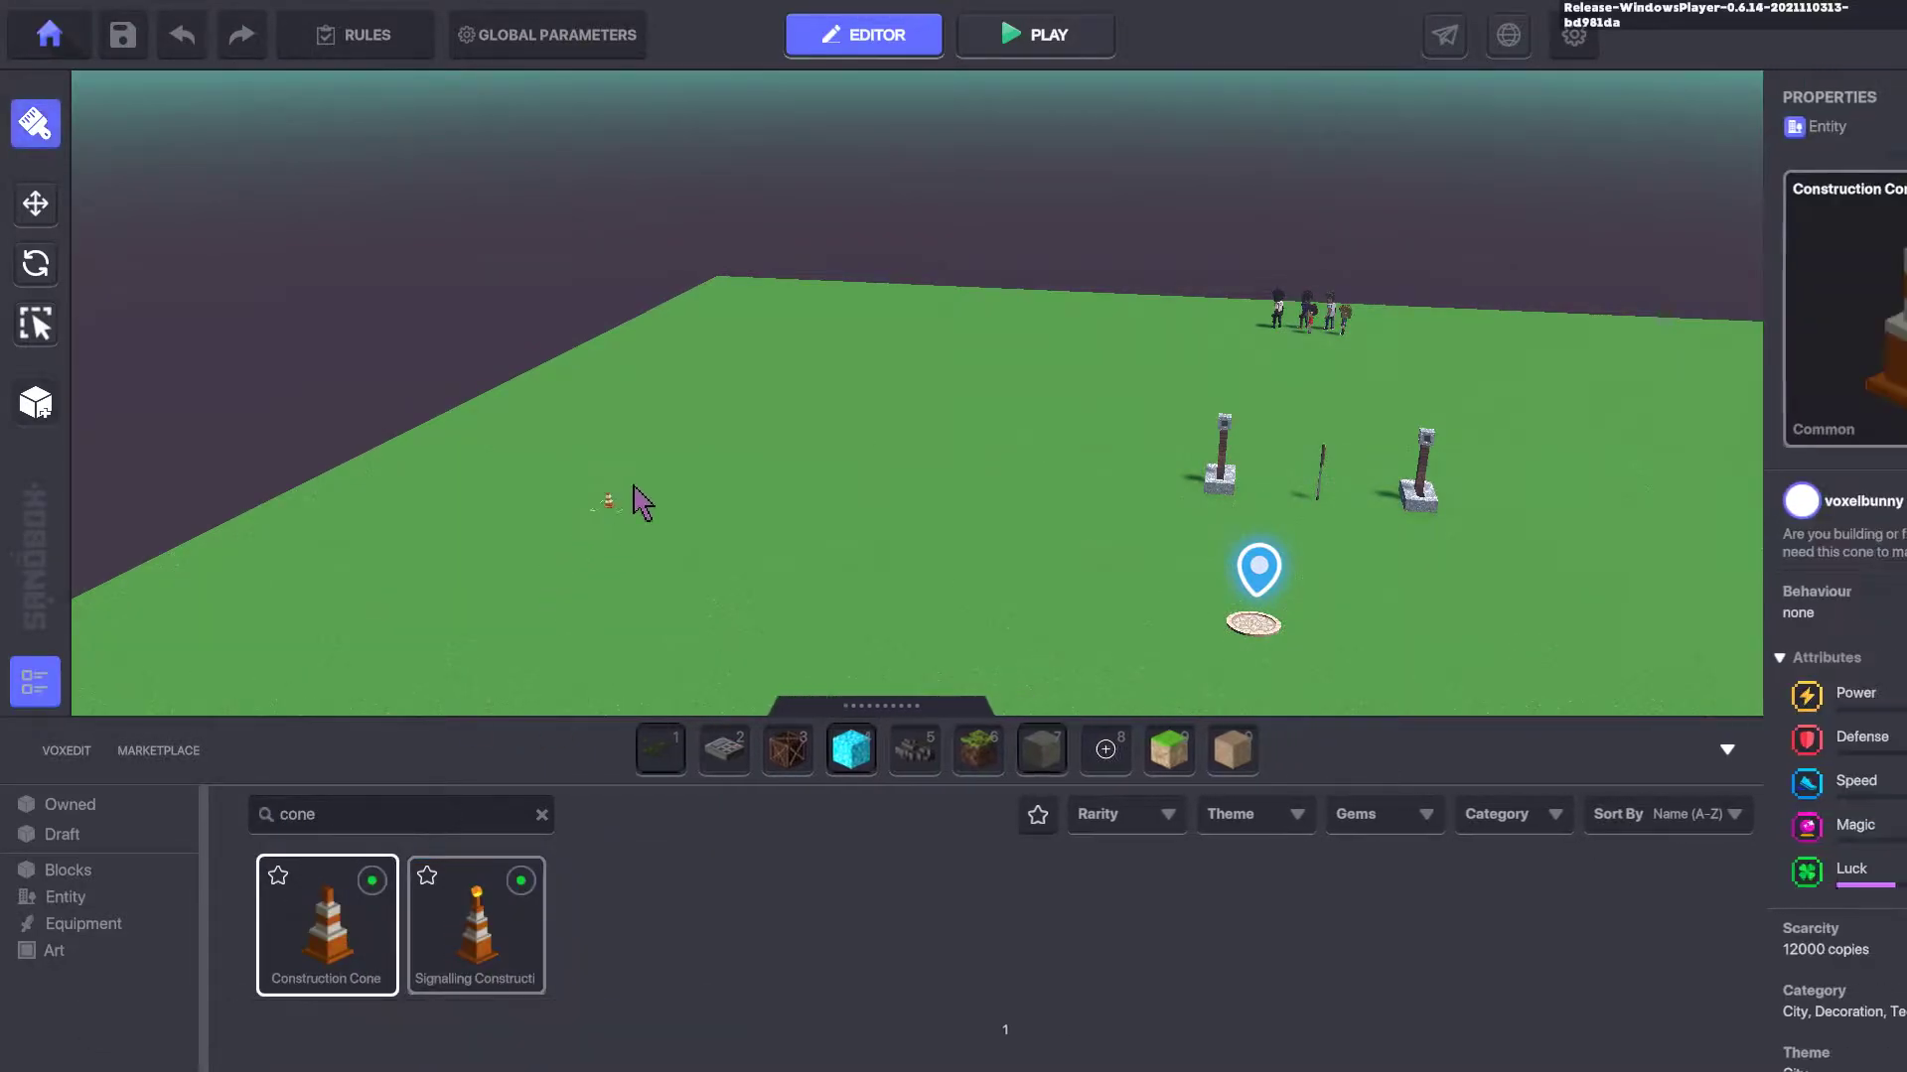
left_click(38, 209)
left_click(759, 405)
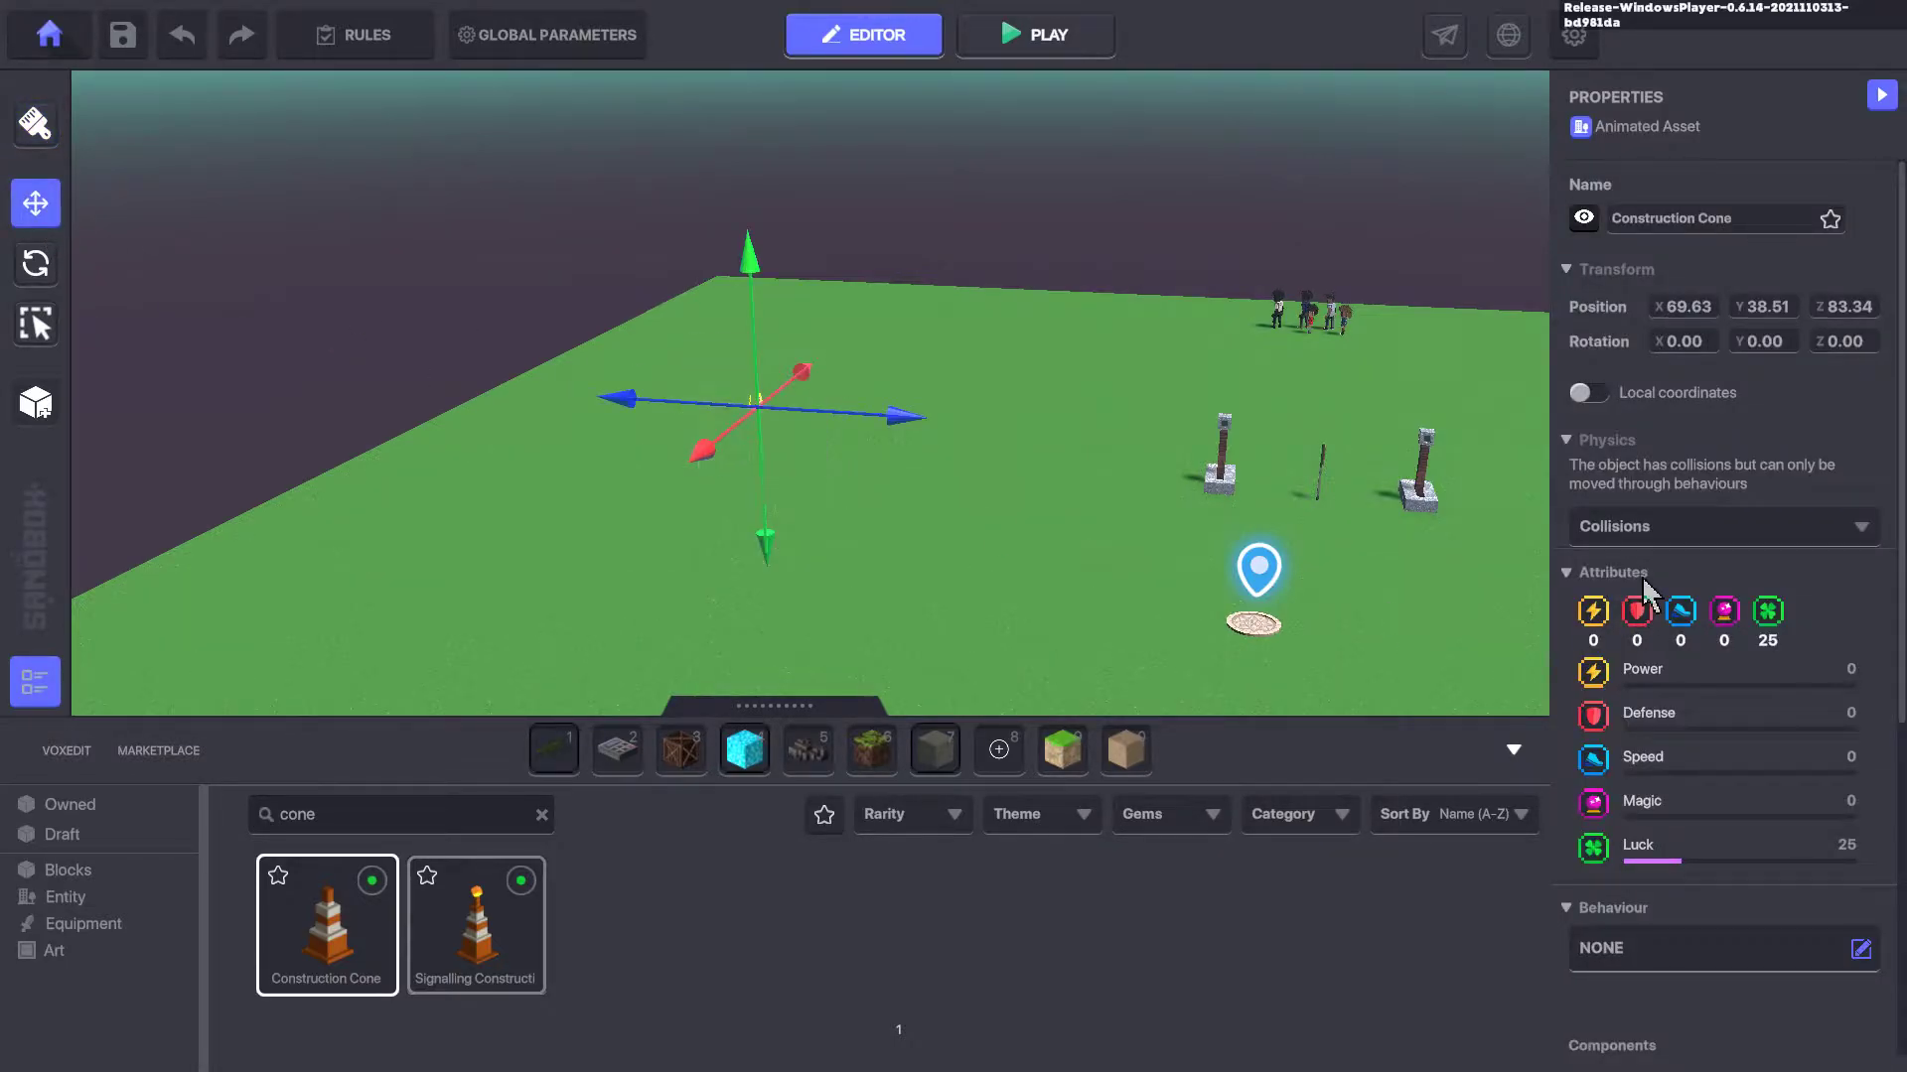
Assign the Void behaviour to the Construction Cone
scroll(1660, 822, "down", 3)
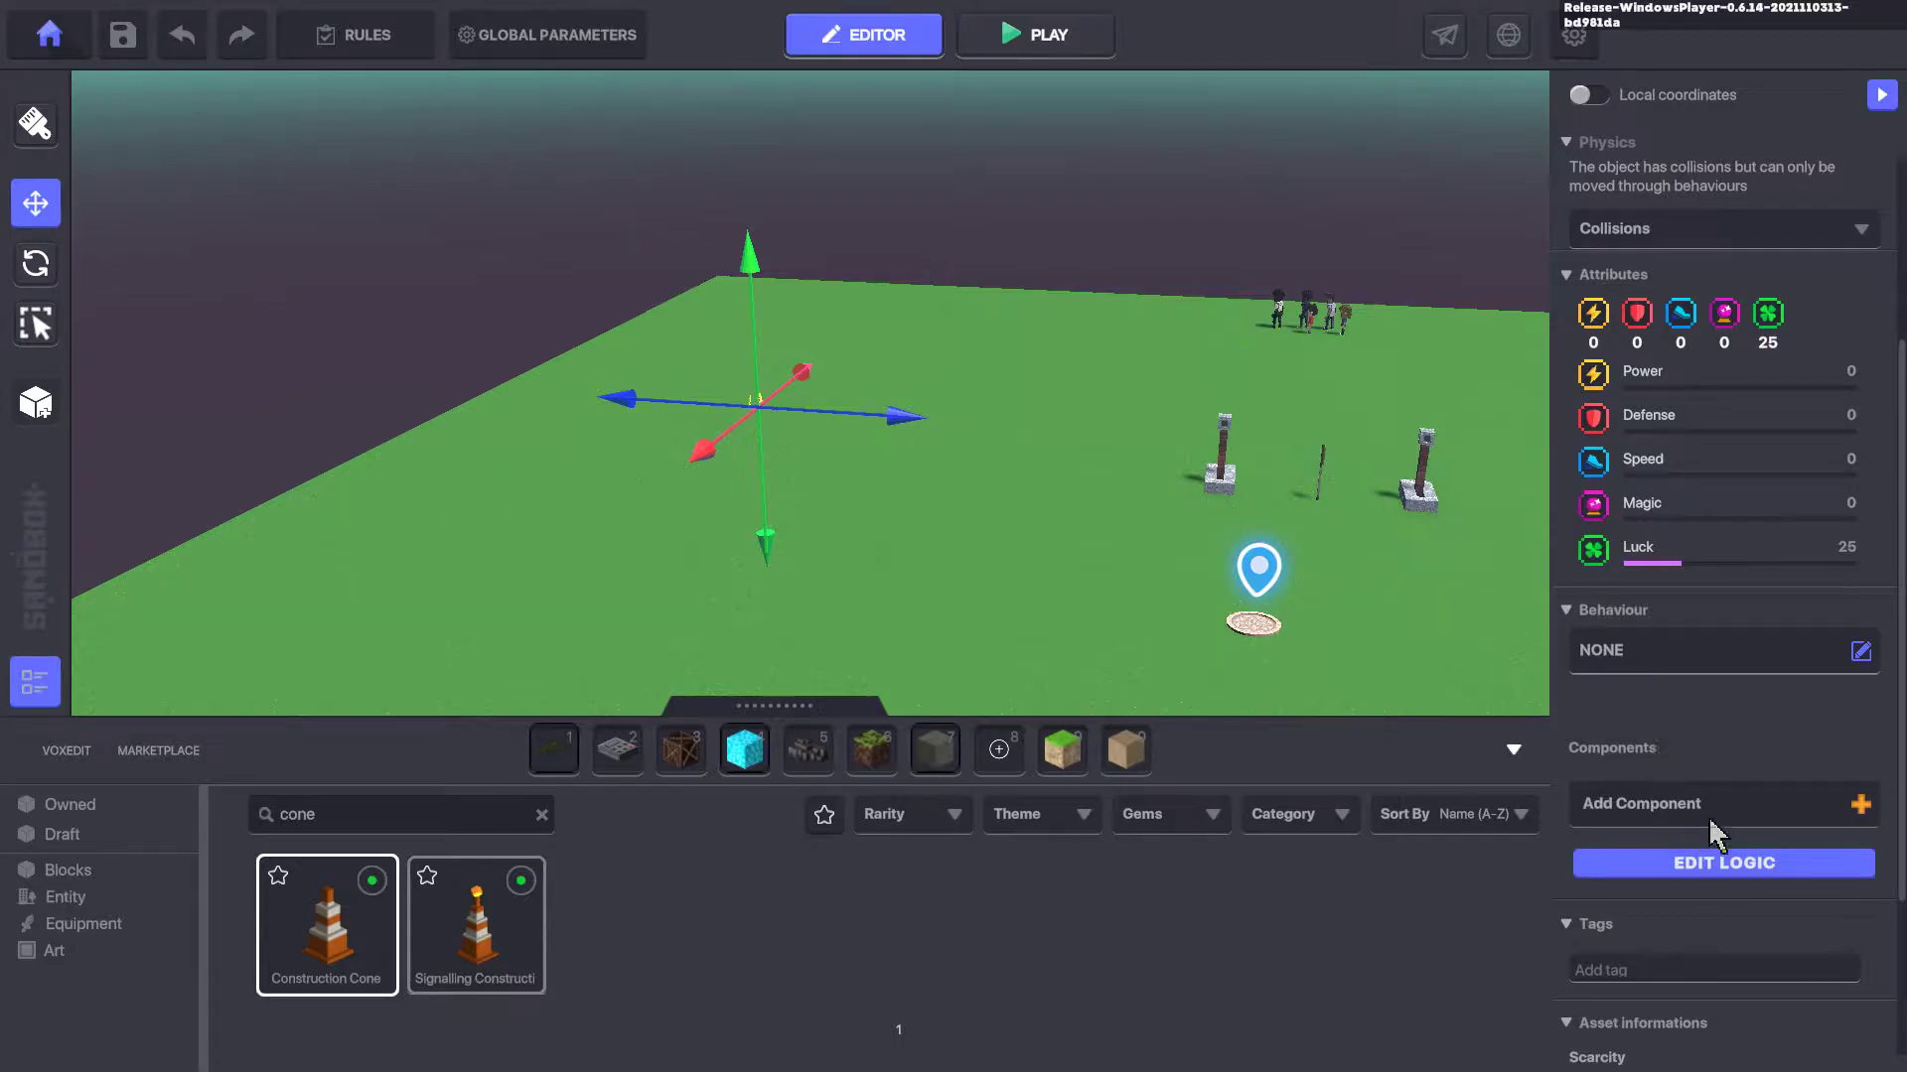
left_click(1689, 655)
scroll(993, 695, "down", 3)
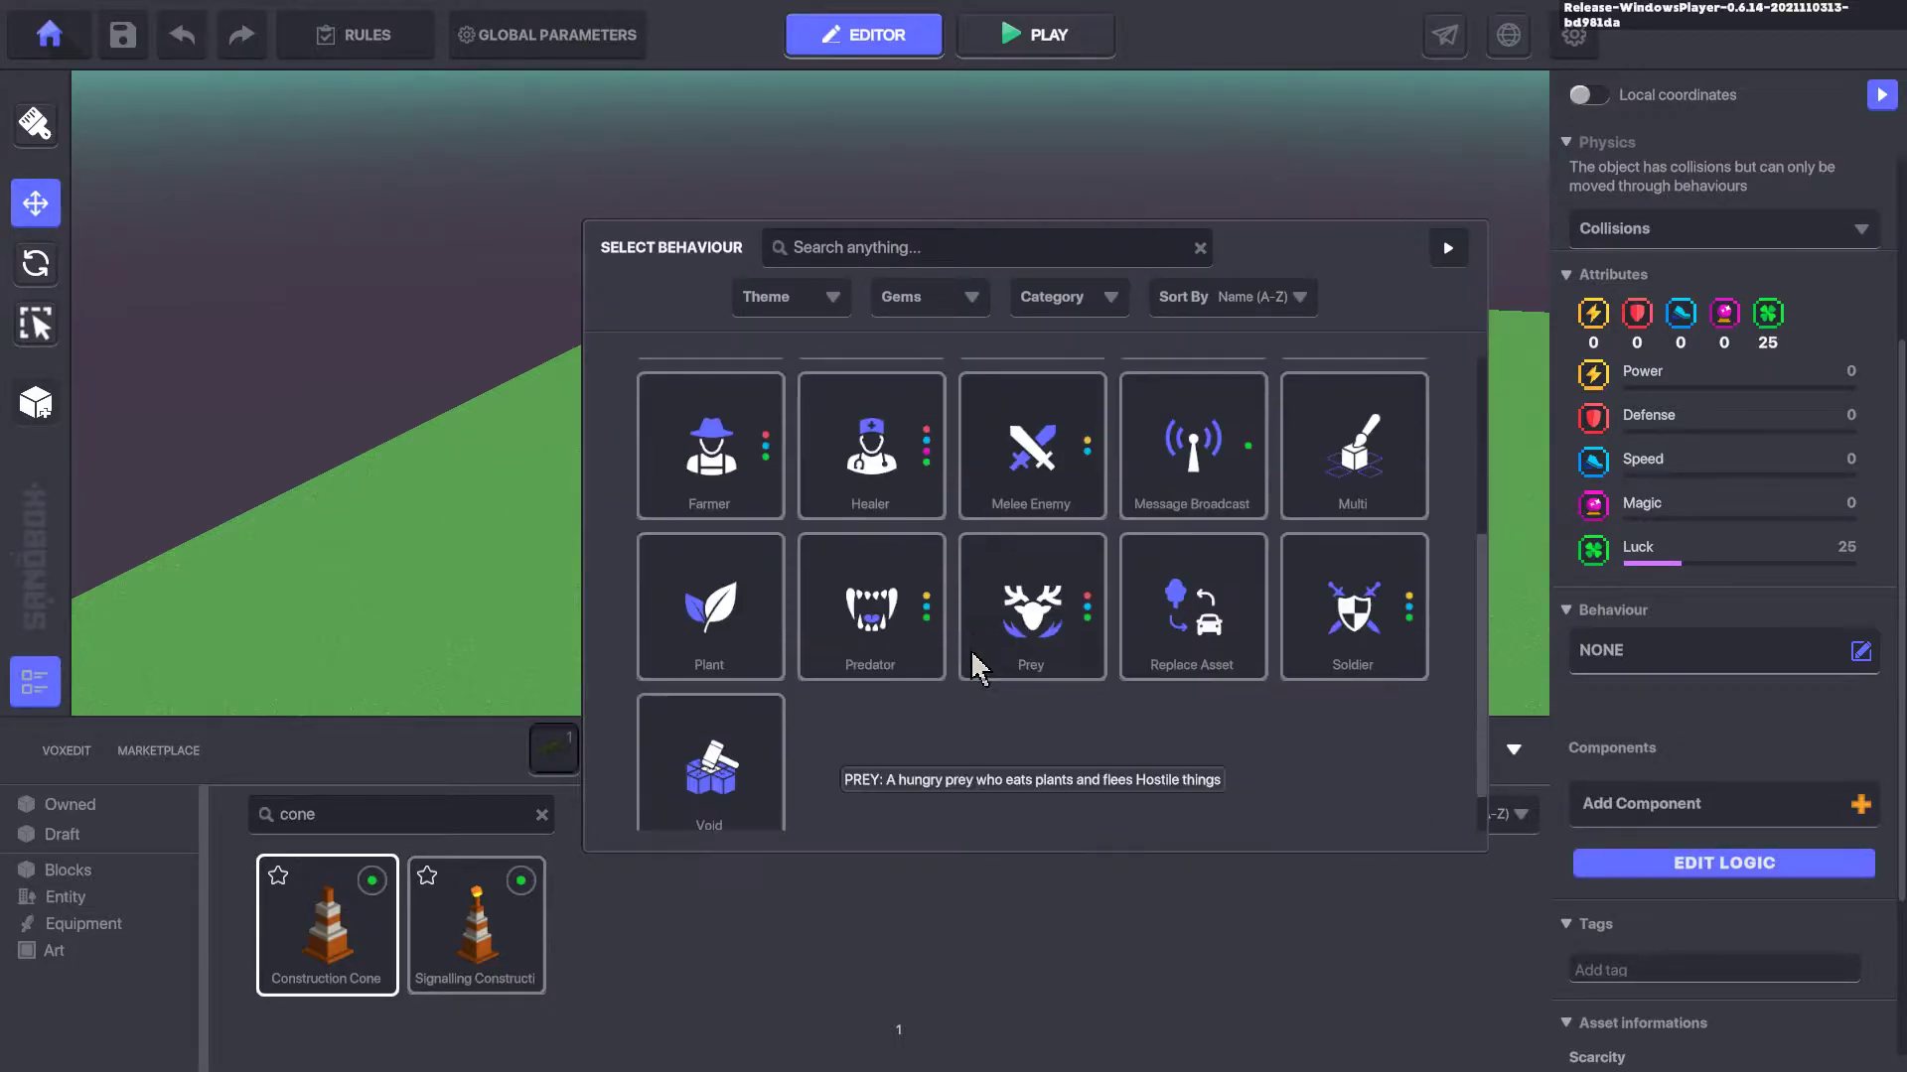
left_click(694, 752)
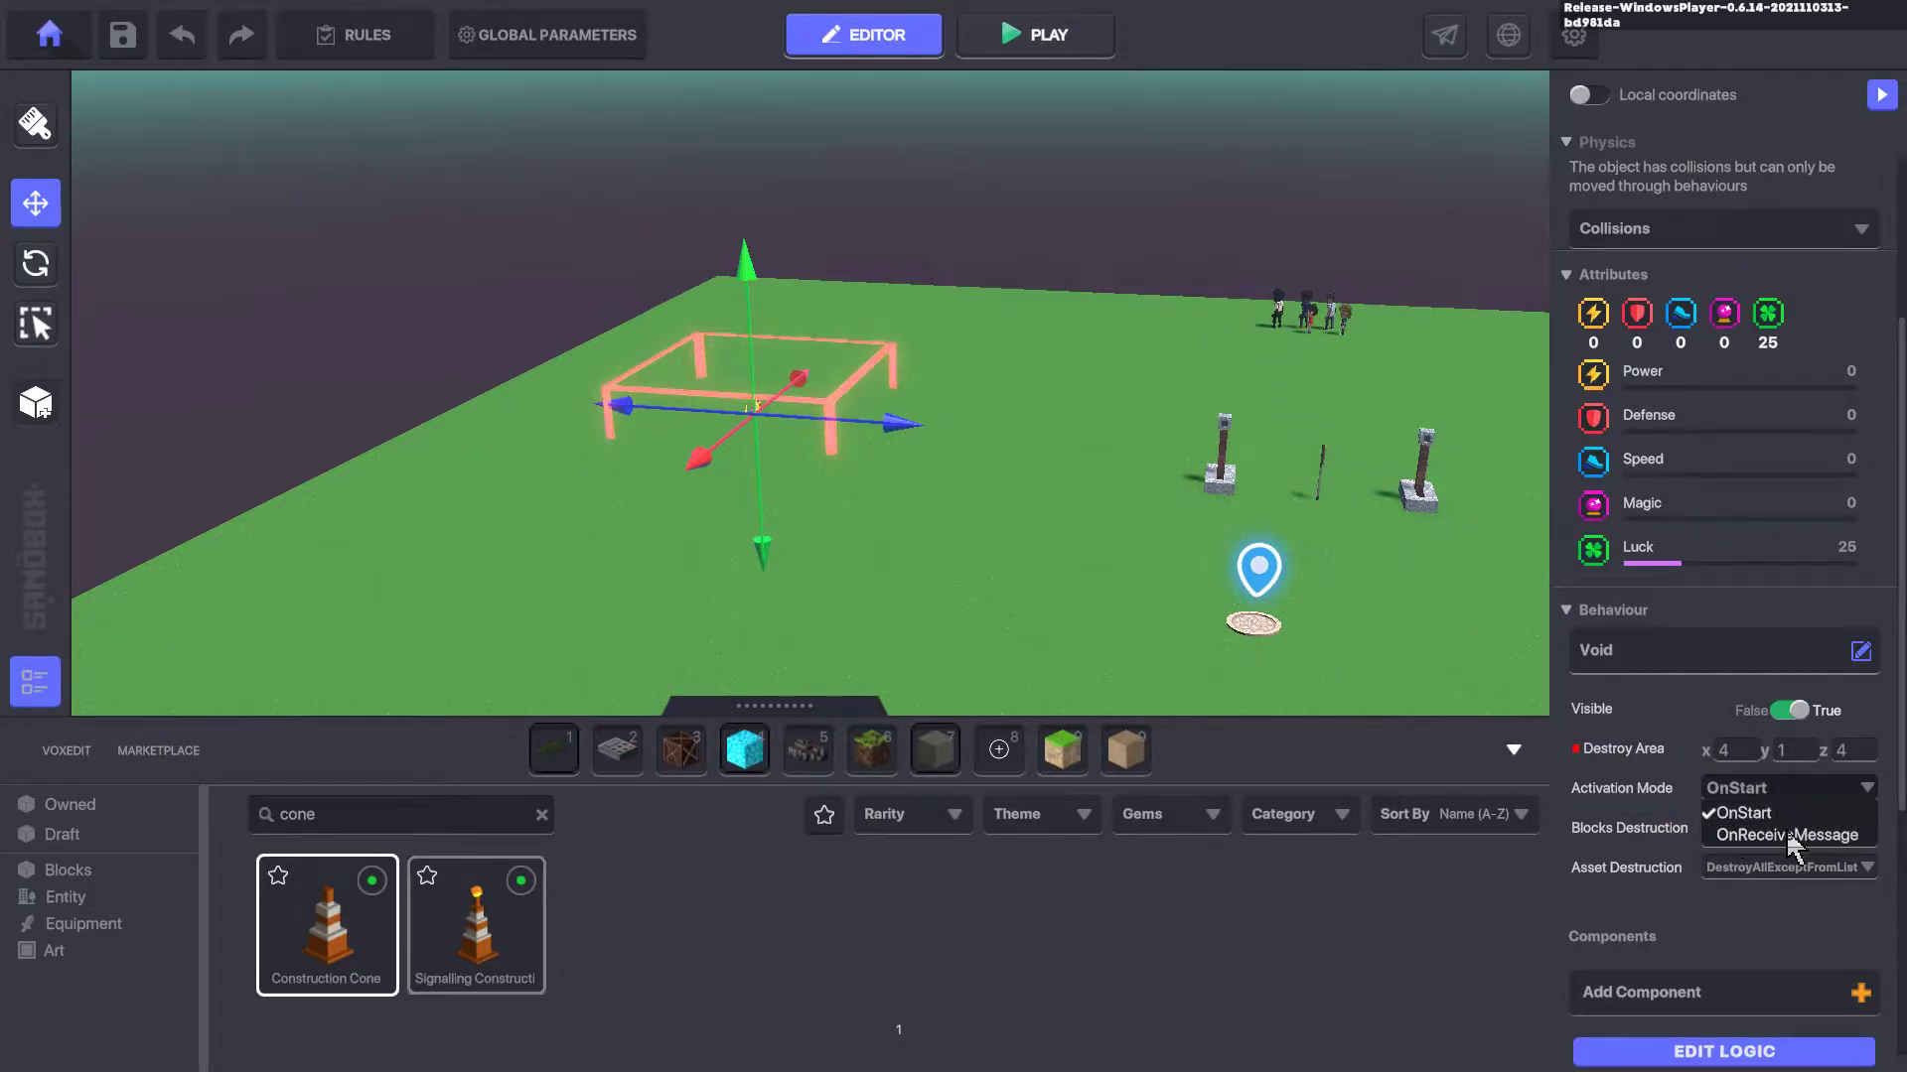
Set the cone's Void activation mode to OnReceiveMessage with Turn.On.Void as the required message
left_click(1748, 836)
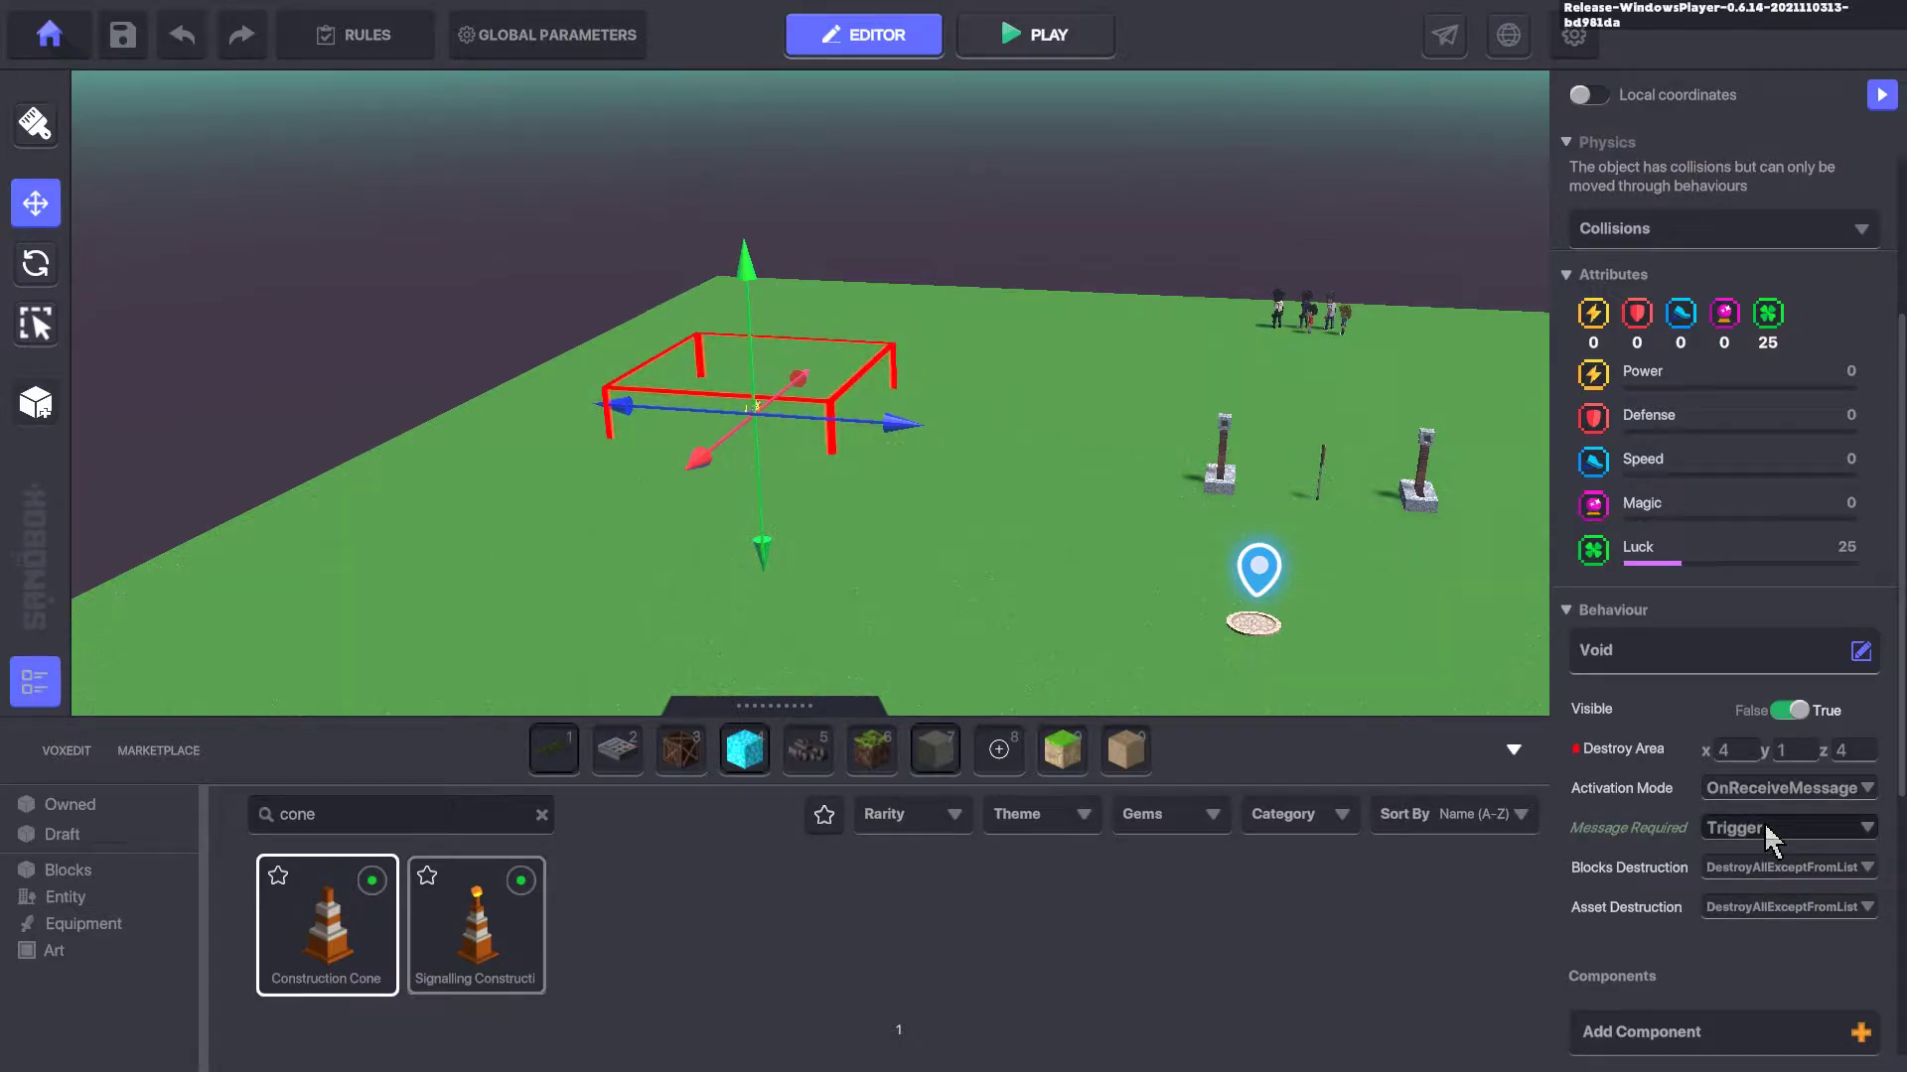
left_click(1770, 835)
type("Turn.On.Void")
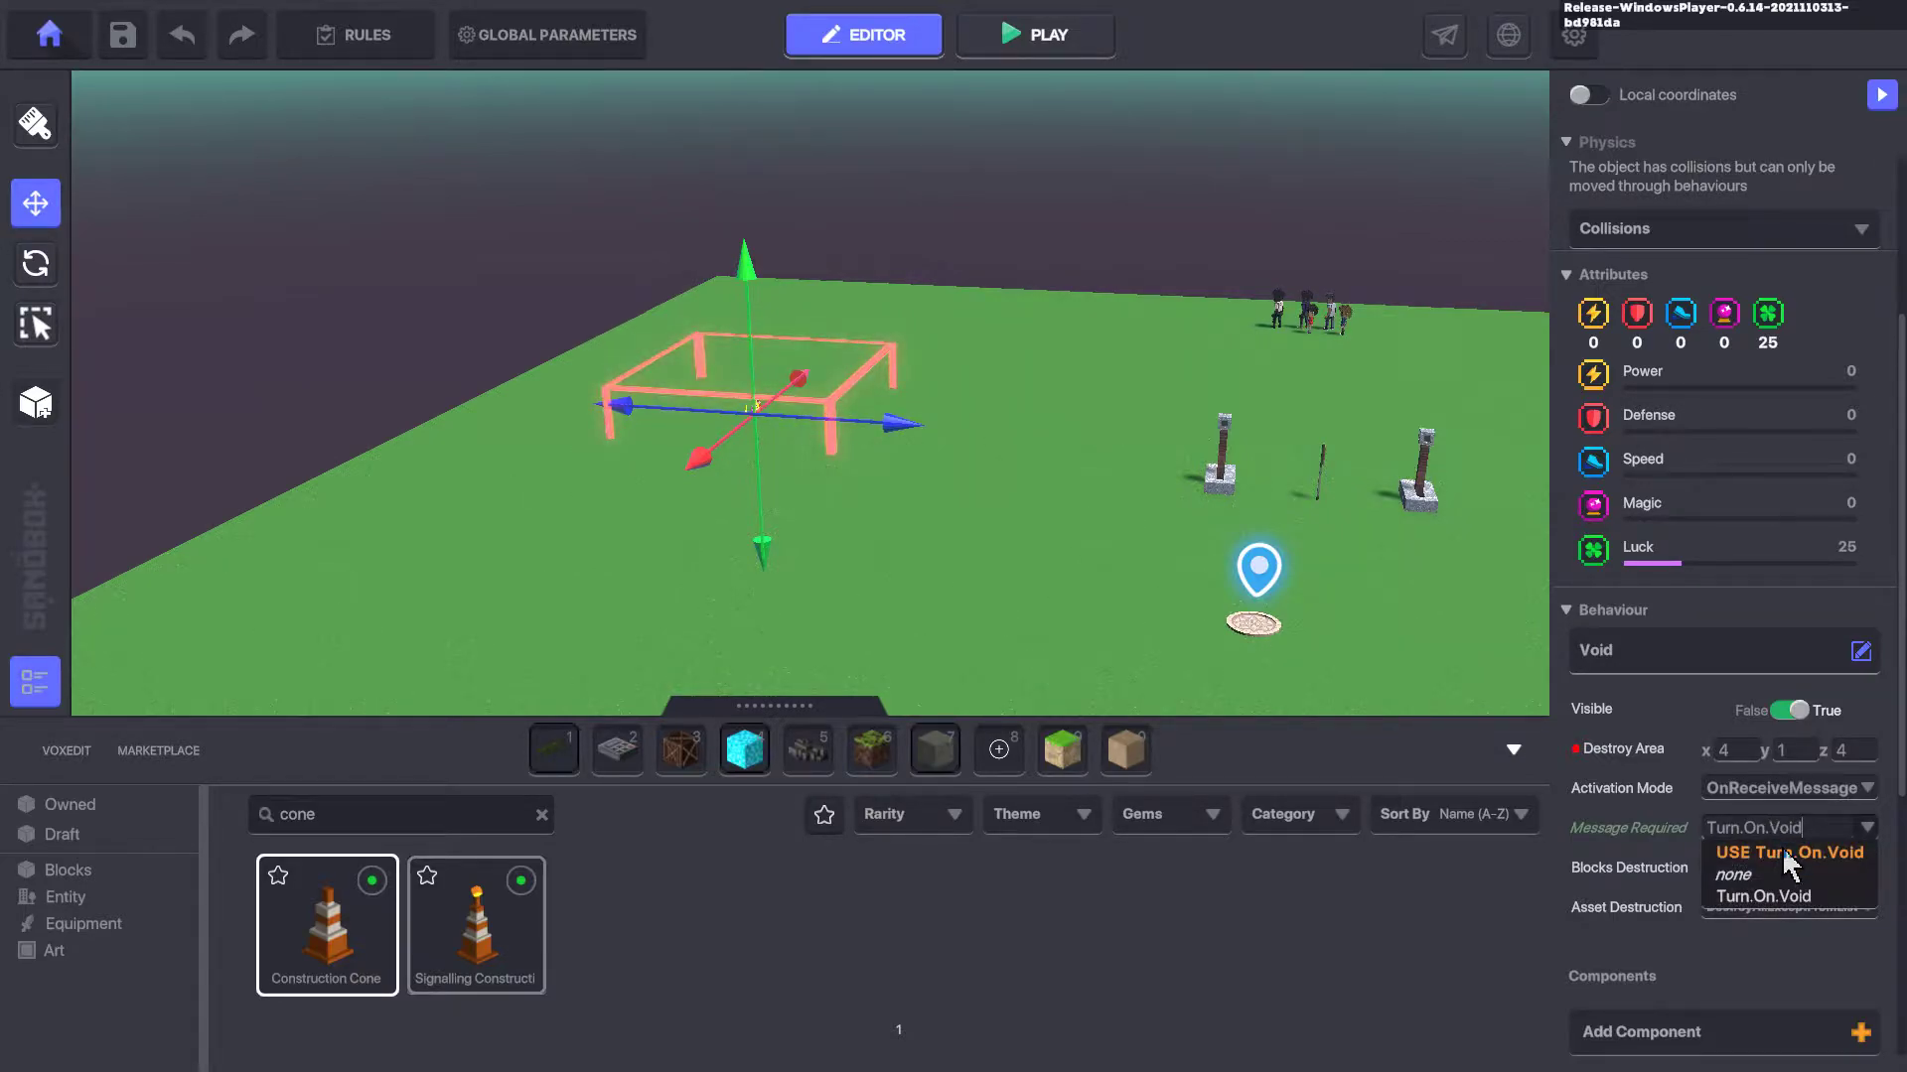
left_click(1785, 854)
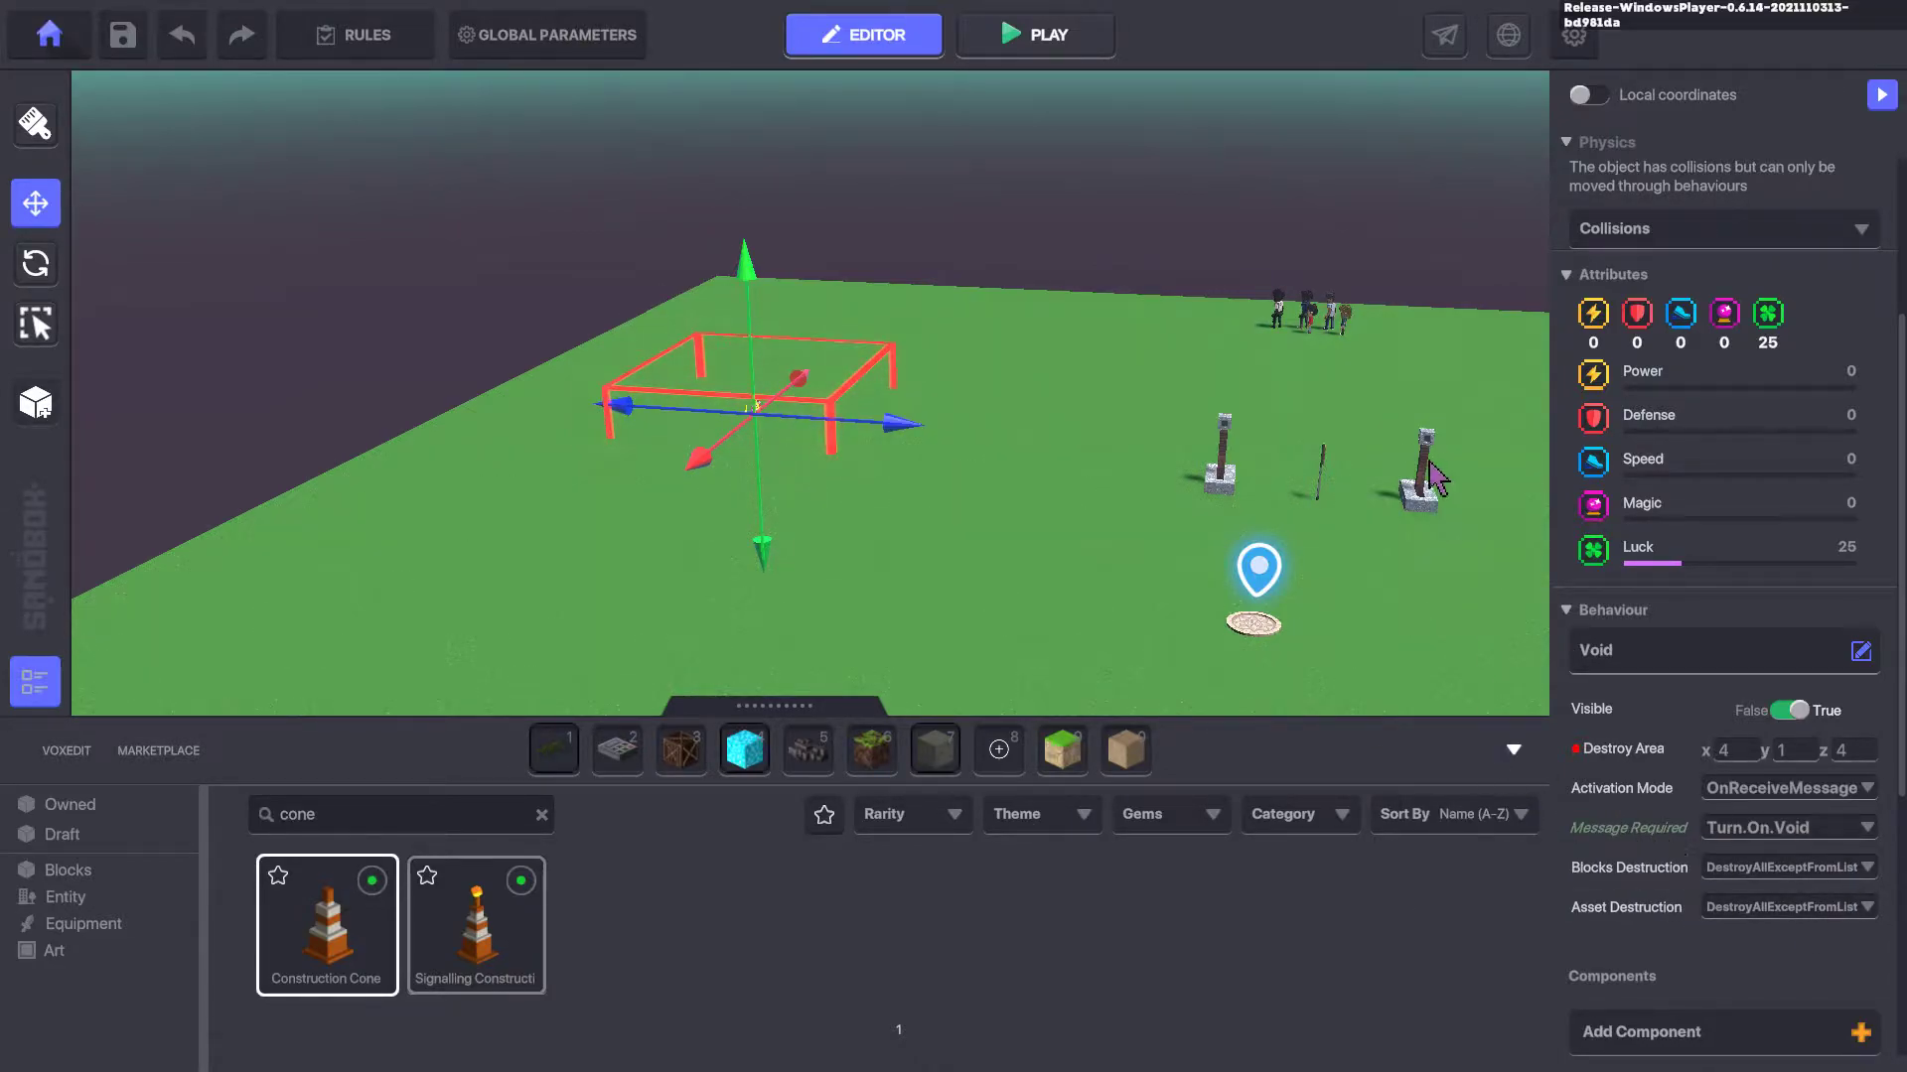
Remove the stray second cone and reposition the Void cone at about X 68.65, Z 80.90
scroll(834, 477, "up", 5)
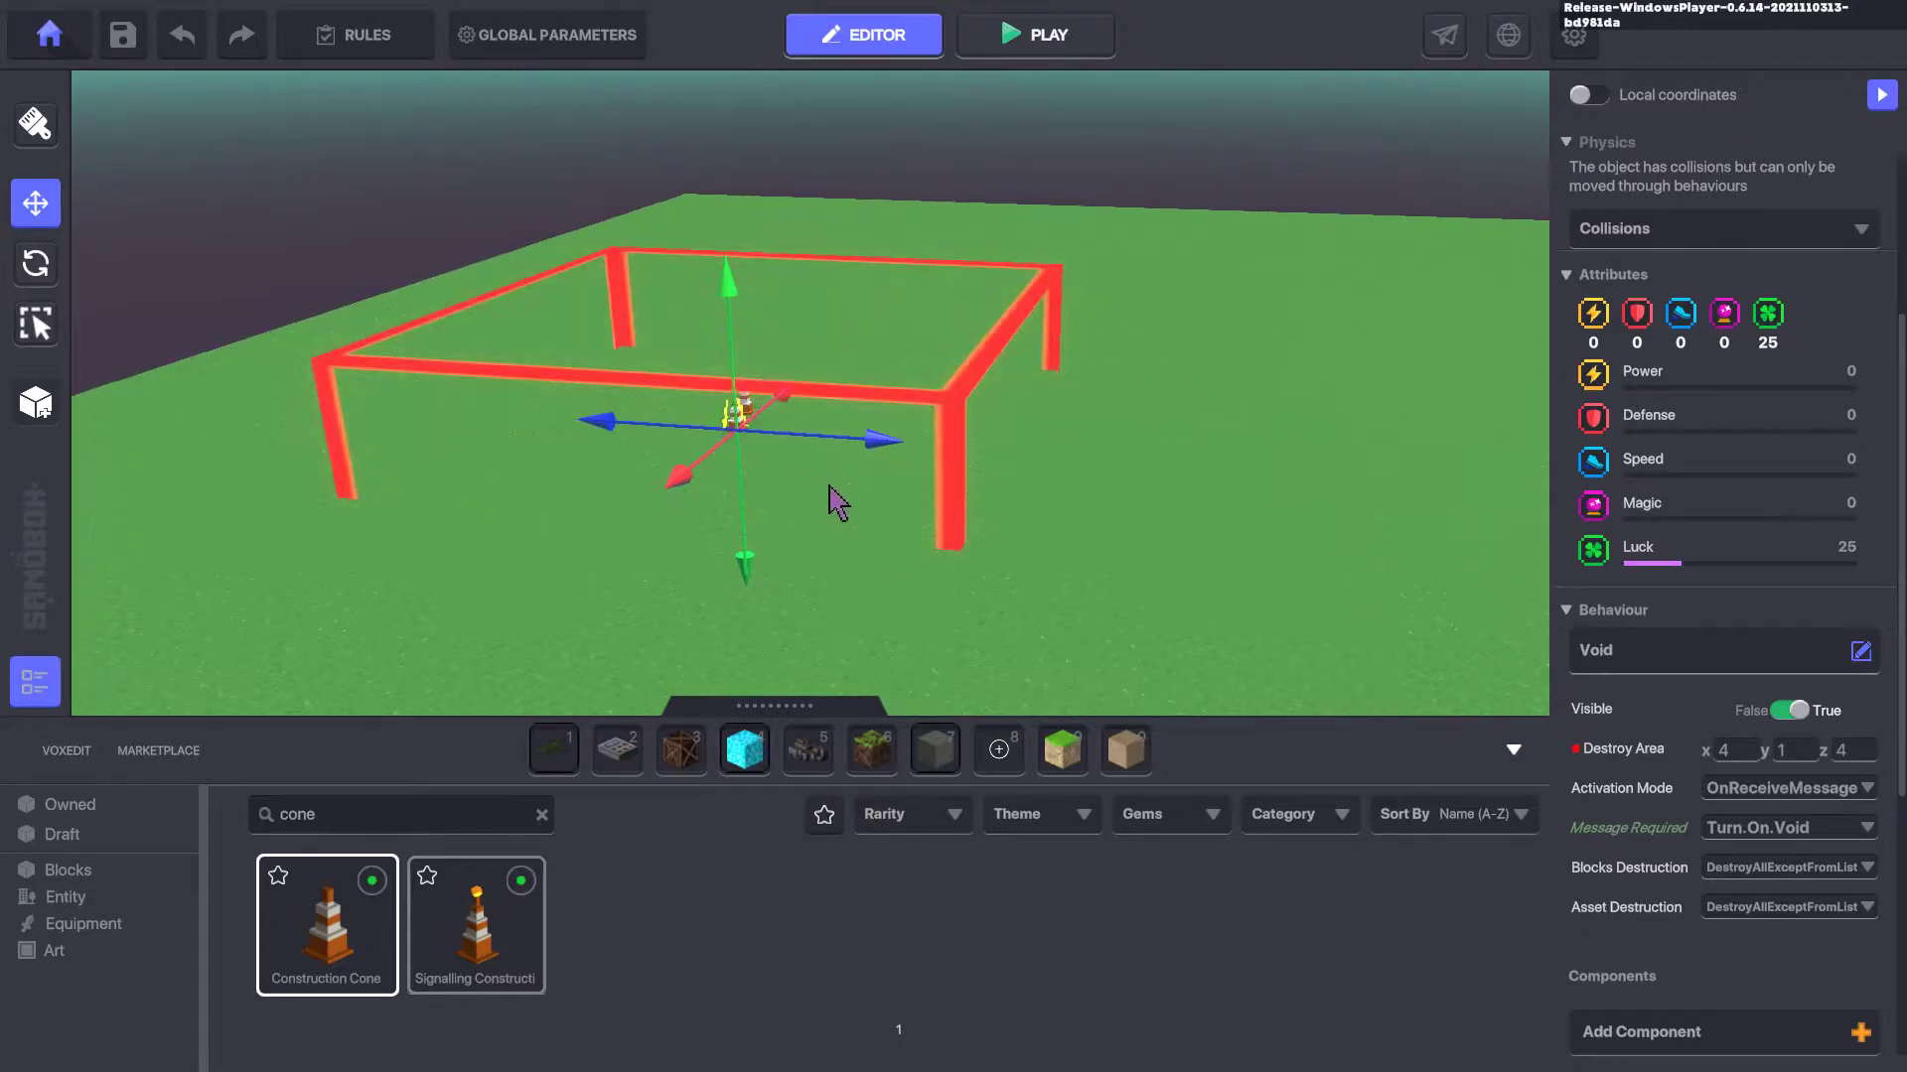
left_click_drag(822, 426, 542, 365)
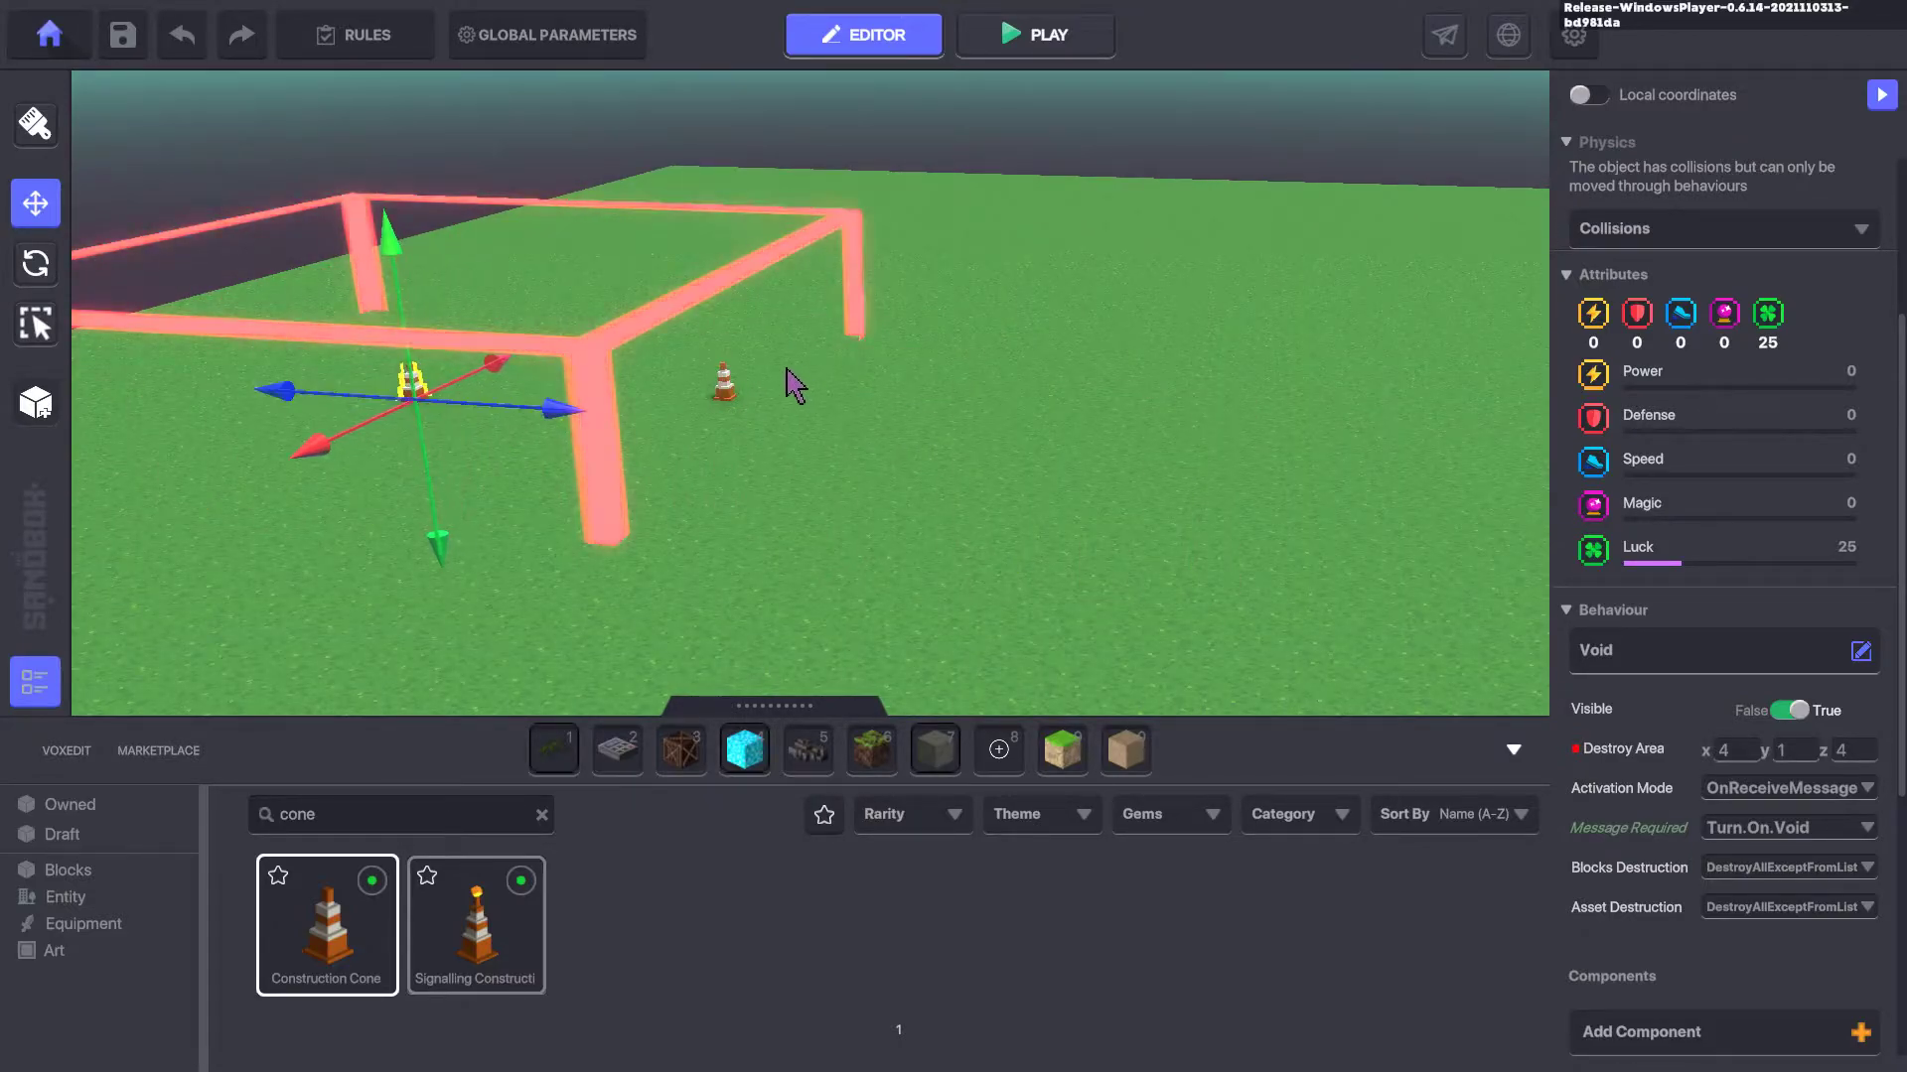
left_click(737, 382)
left_click(413, 385)
left_click_drag(462, 432, 928, 405)
scroll(1735, 617, "down", 6)
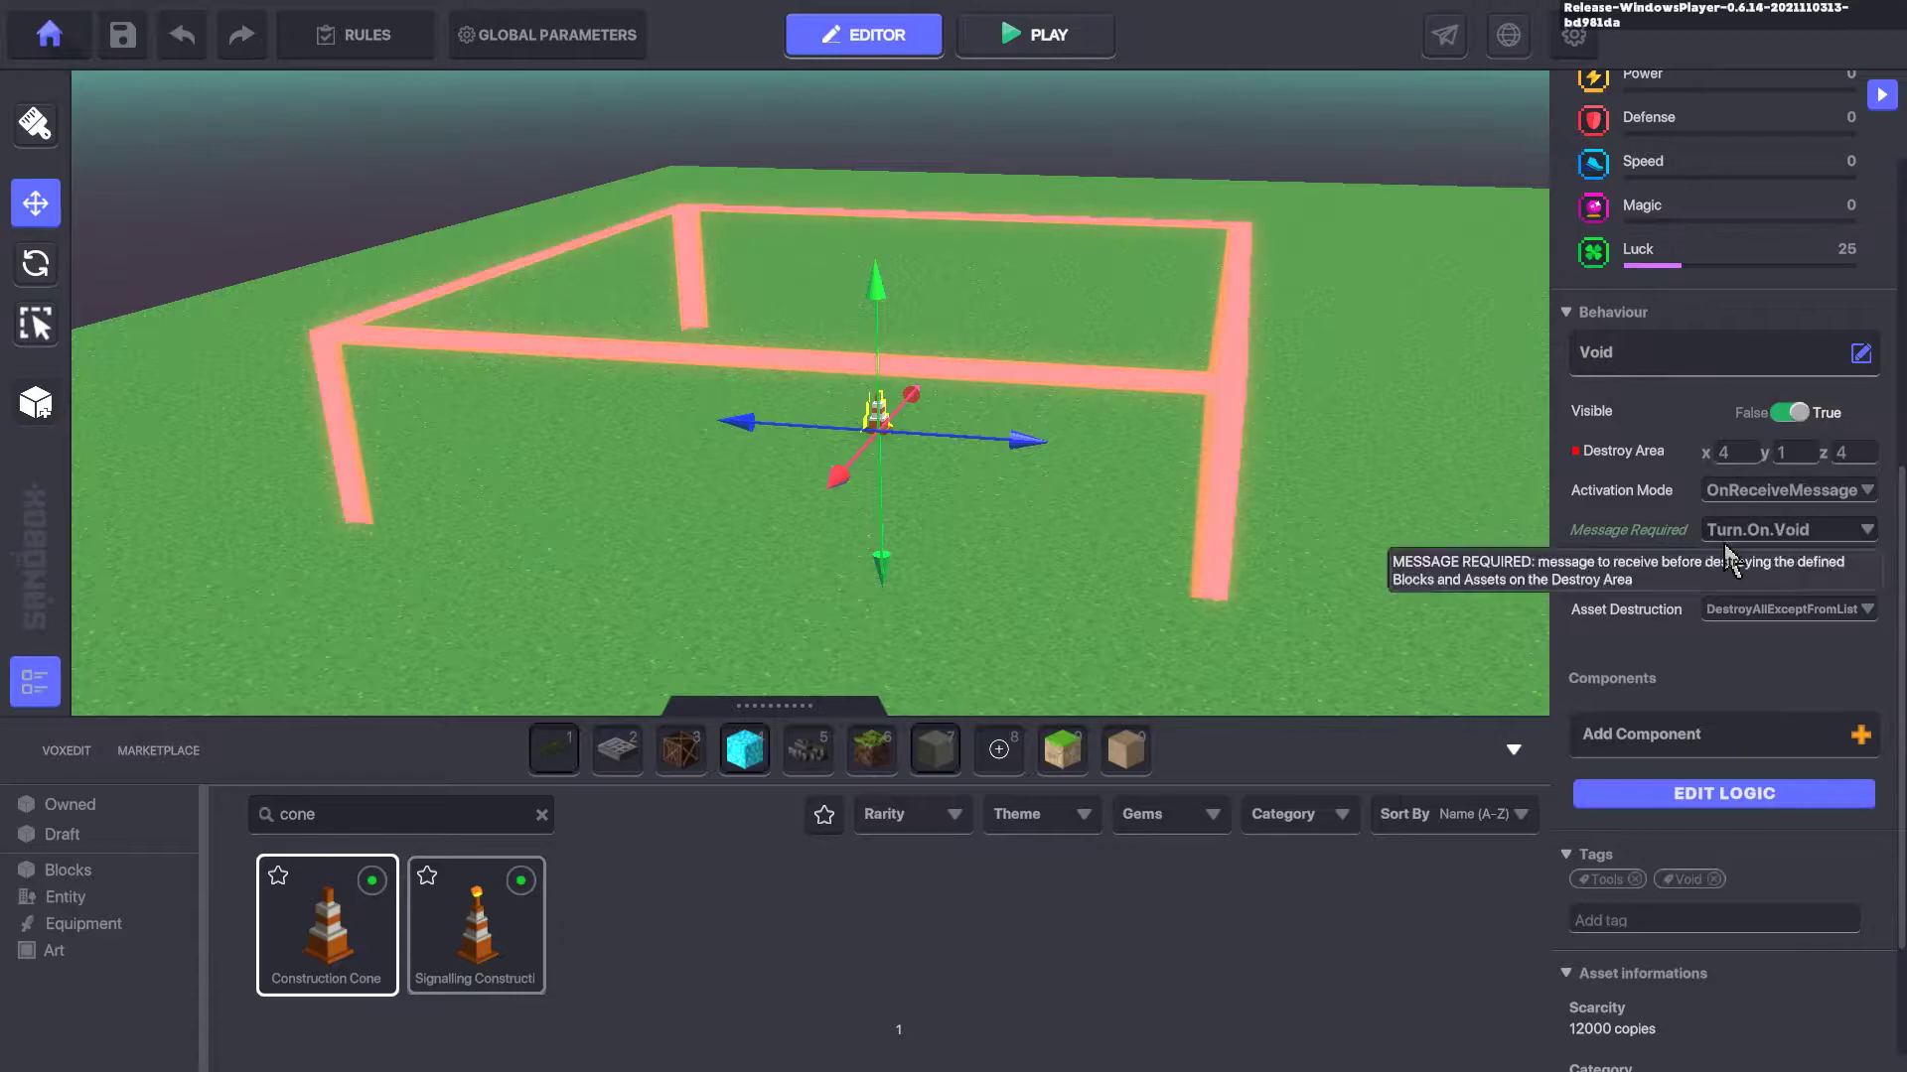
scroll(894, 523, "down", 4)
right_click_drag(961, 490, 895, 486)
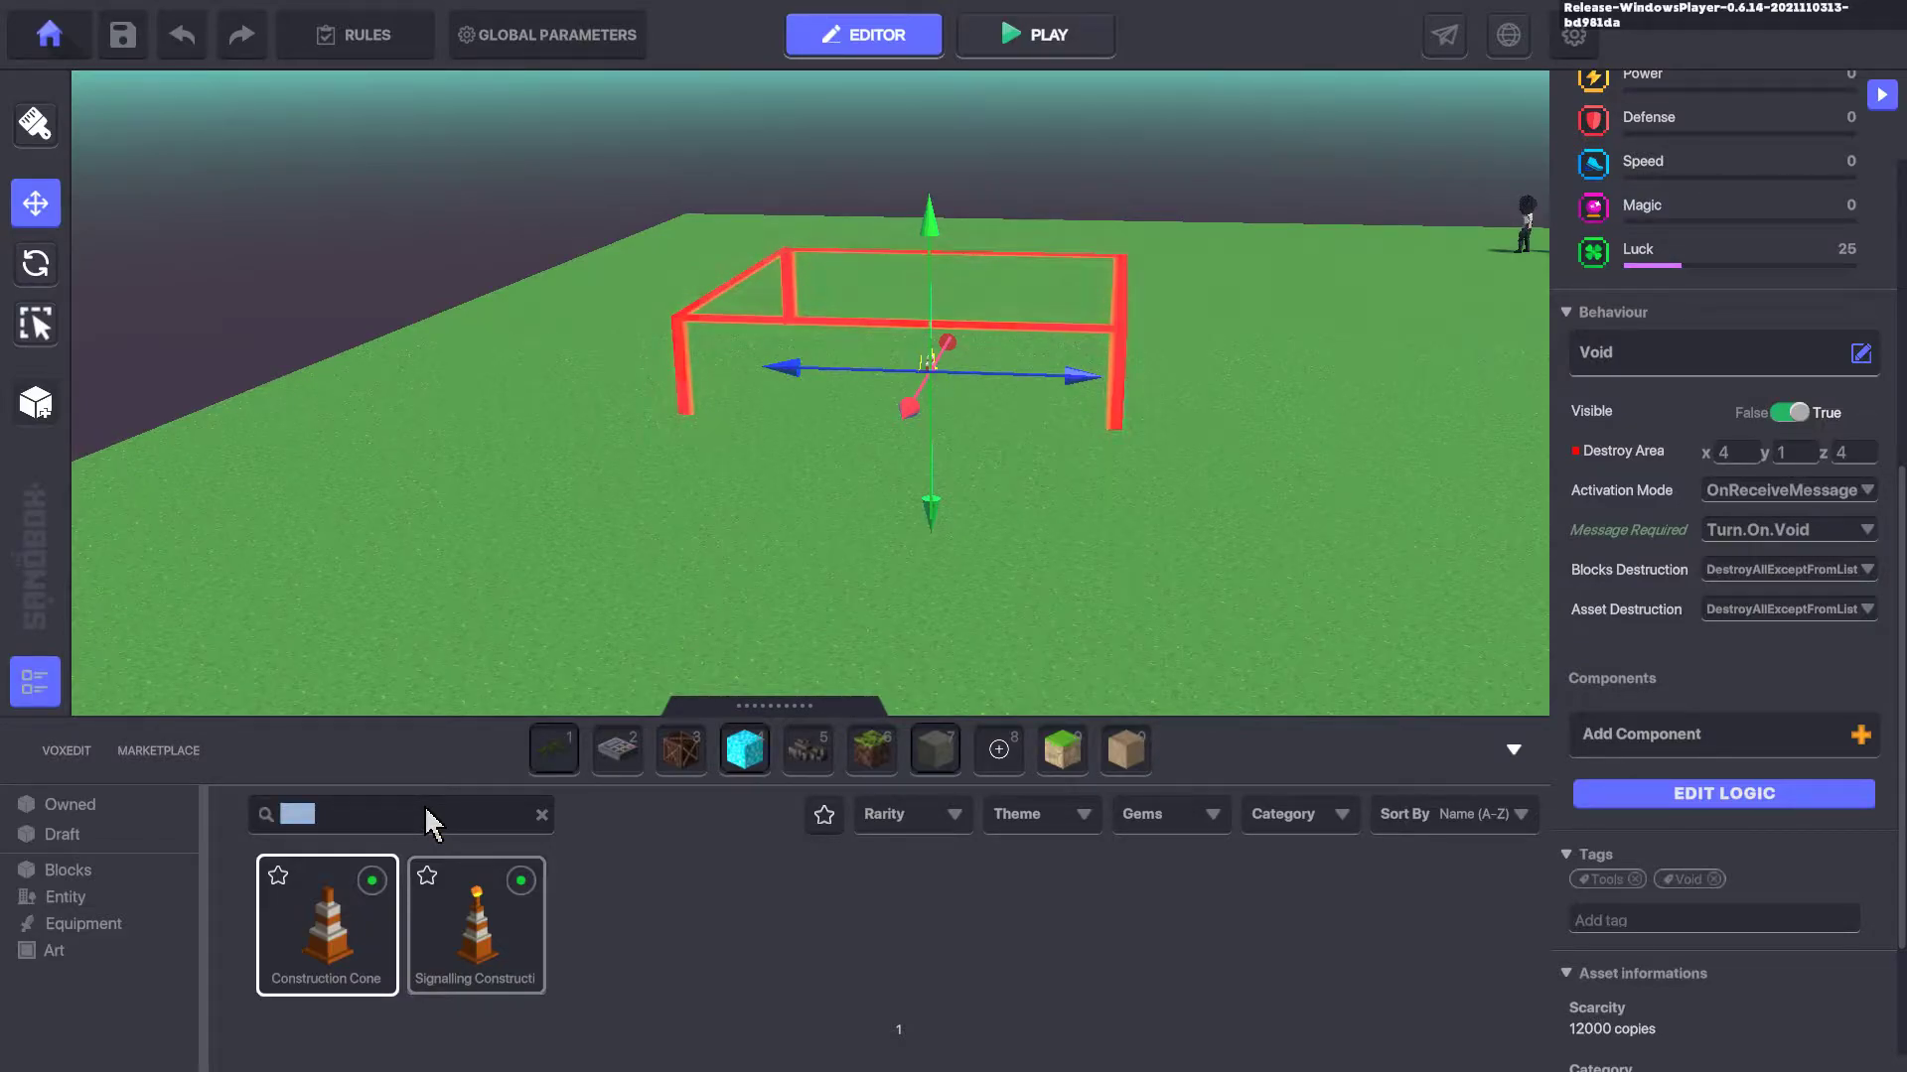
type("button")
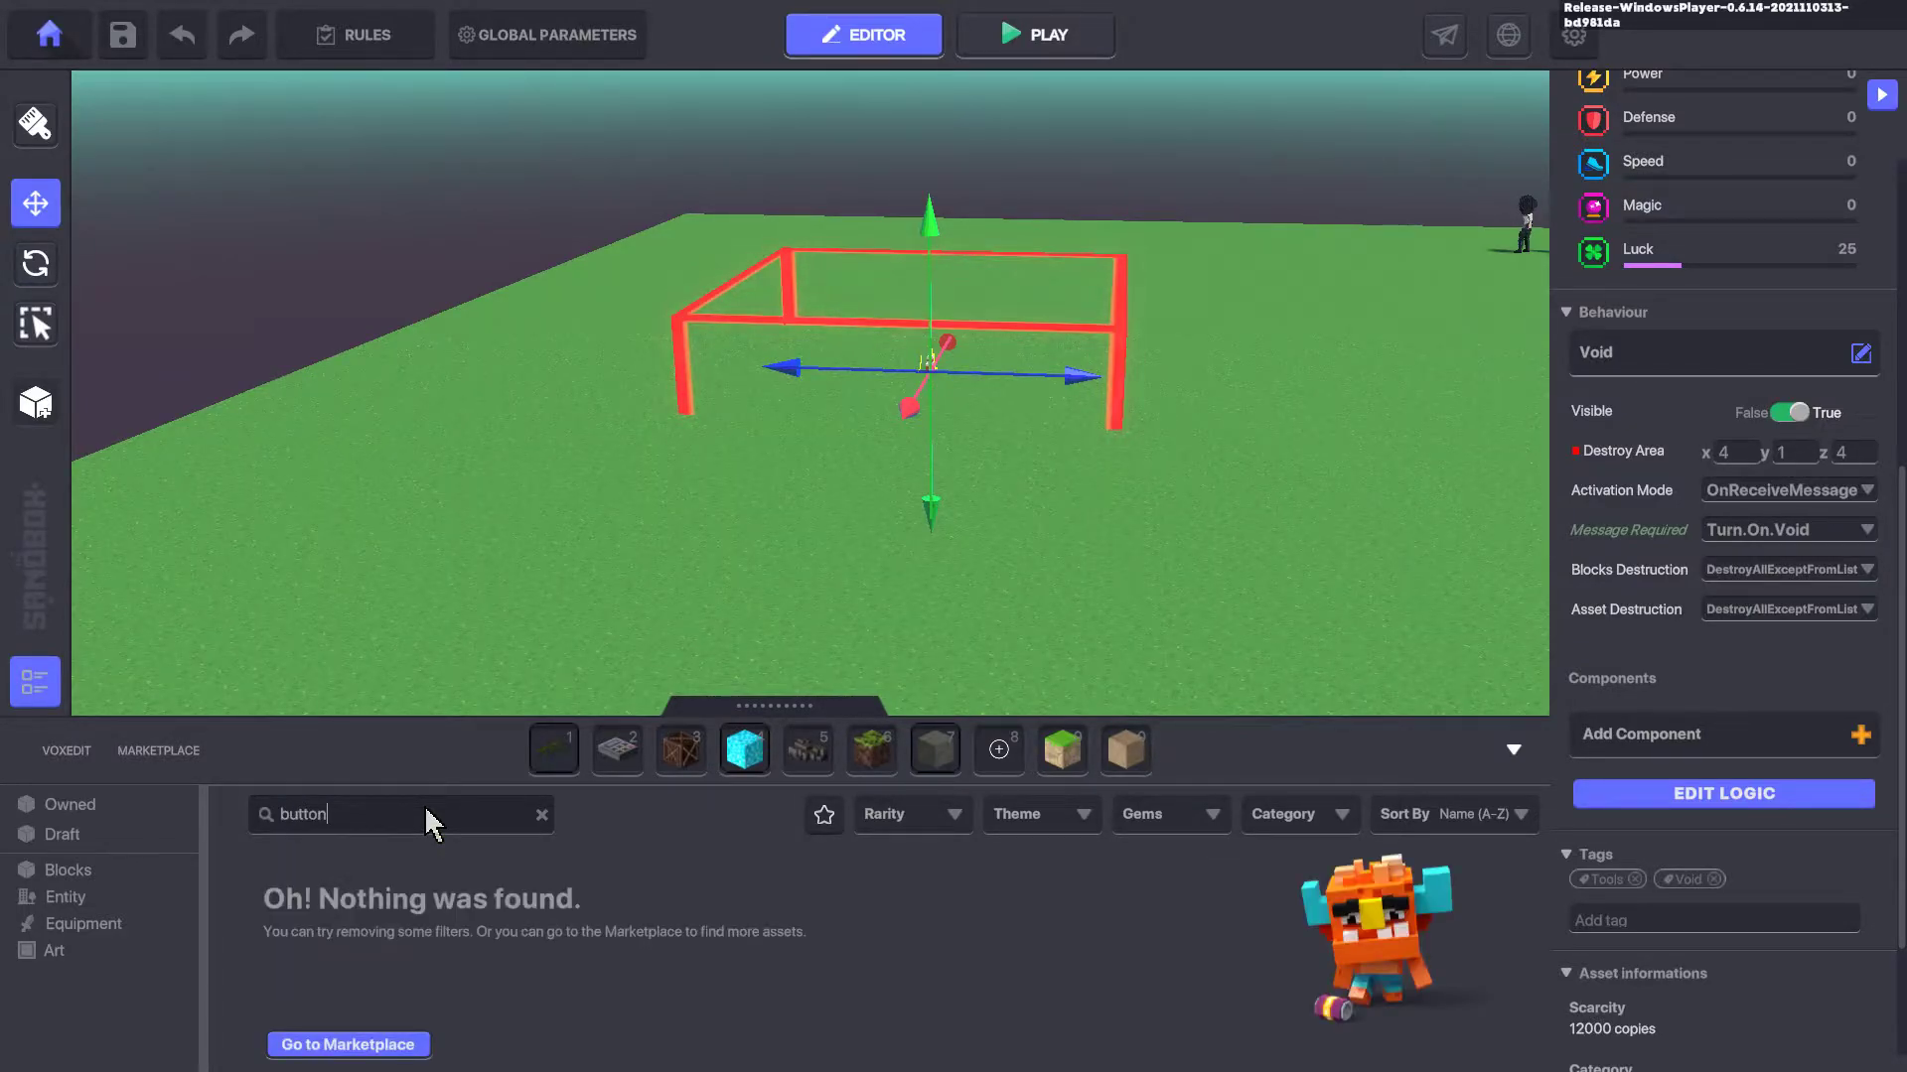
key("BackSpace")
key("BackSpace")
key("BackSpace")
key("BackSpace")
key("BackSpace")
key("BackSpace")
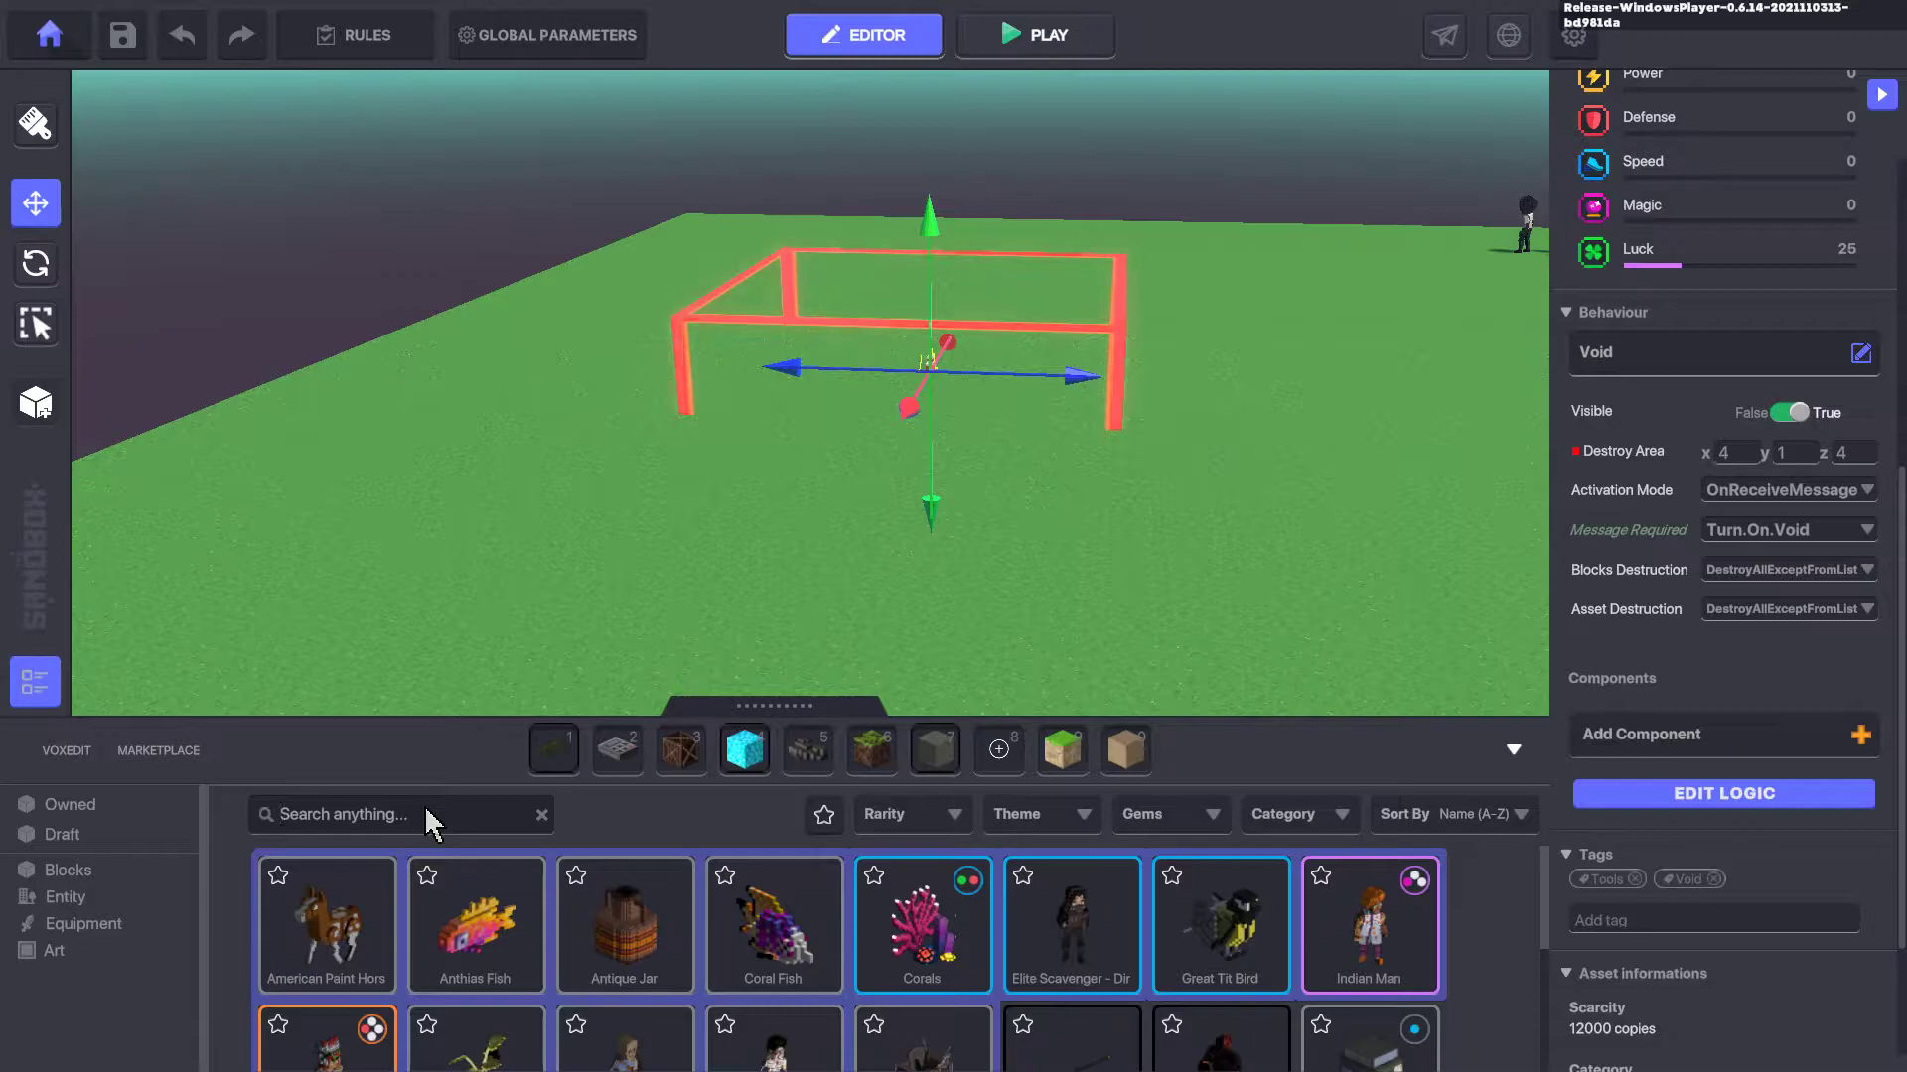
Search the asset library for "lever" and place an Ancient Lever on the grass near the cone, at about X 58.84, Z 84.84
type("lever")
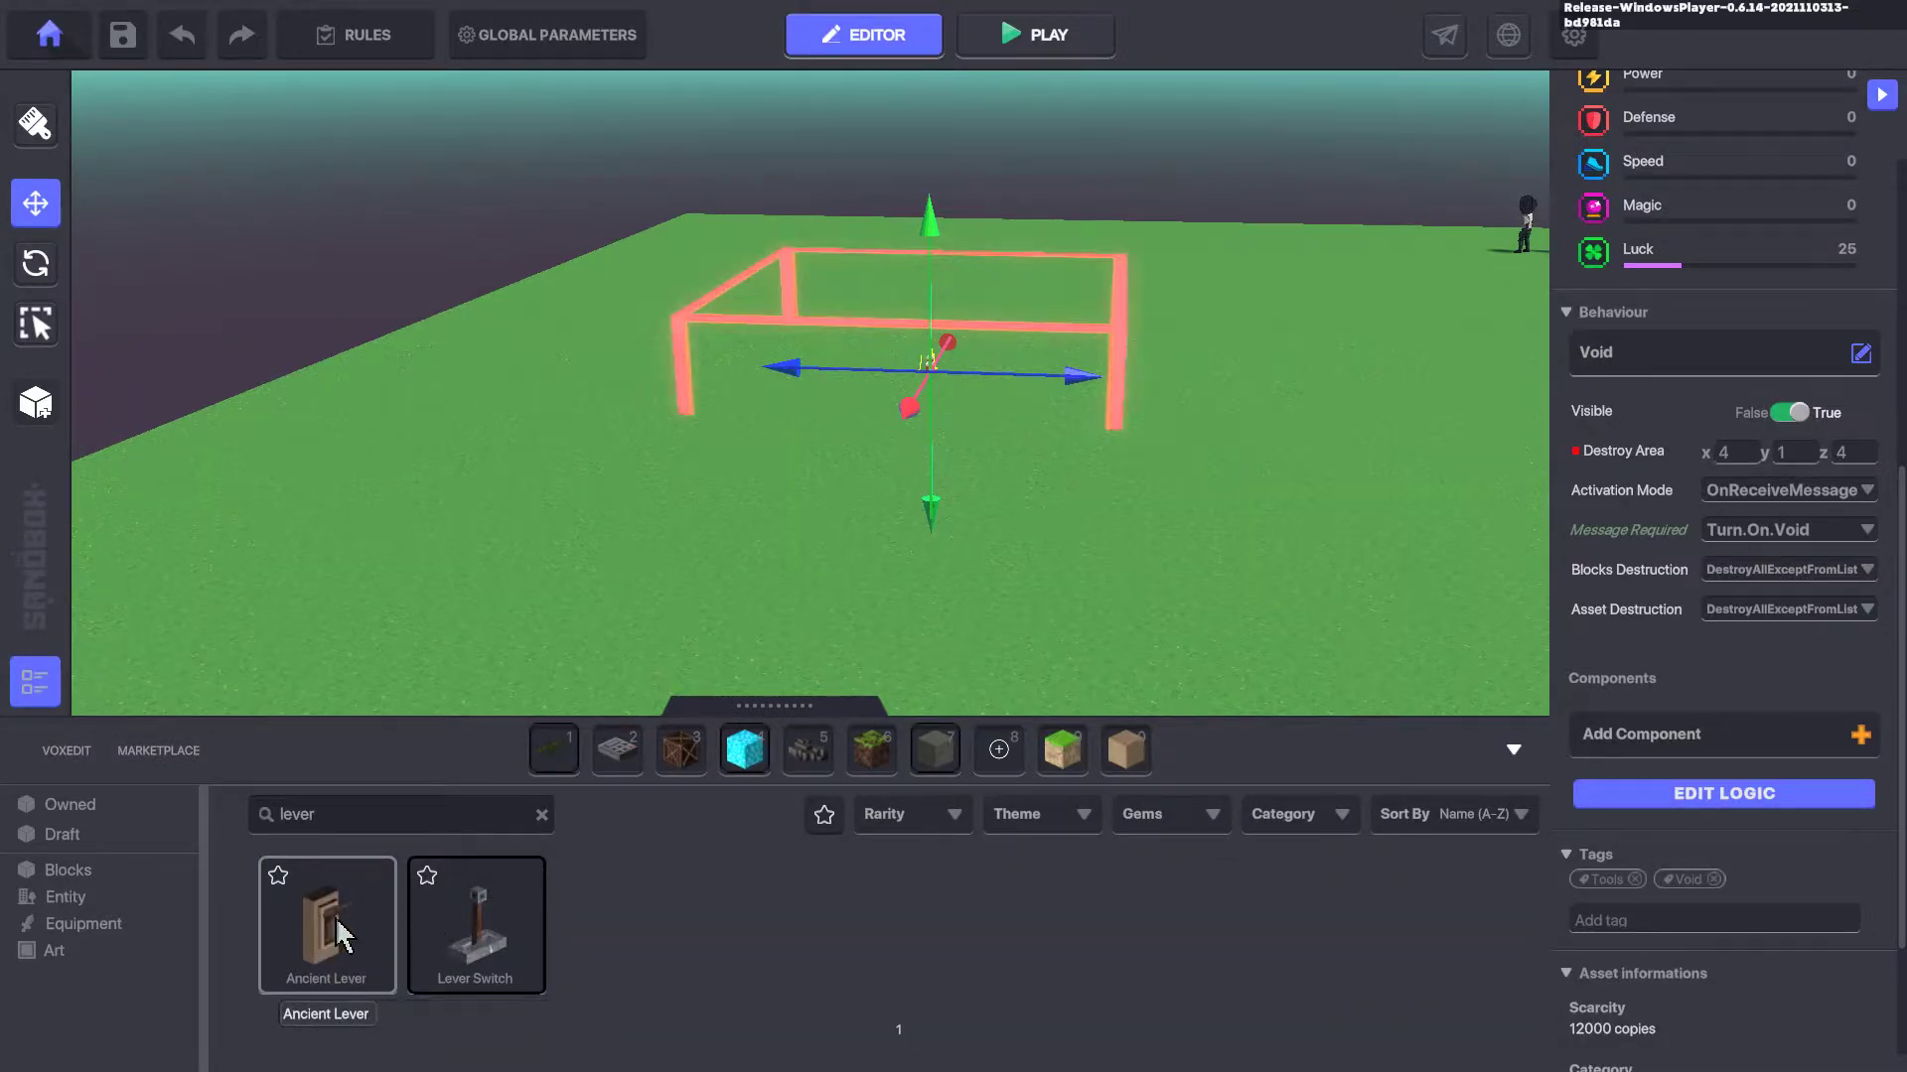
left_click(462, 928)
left_click(338, 965)
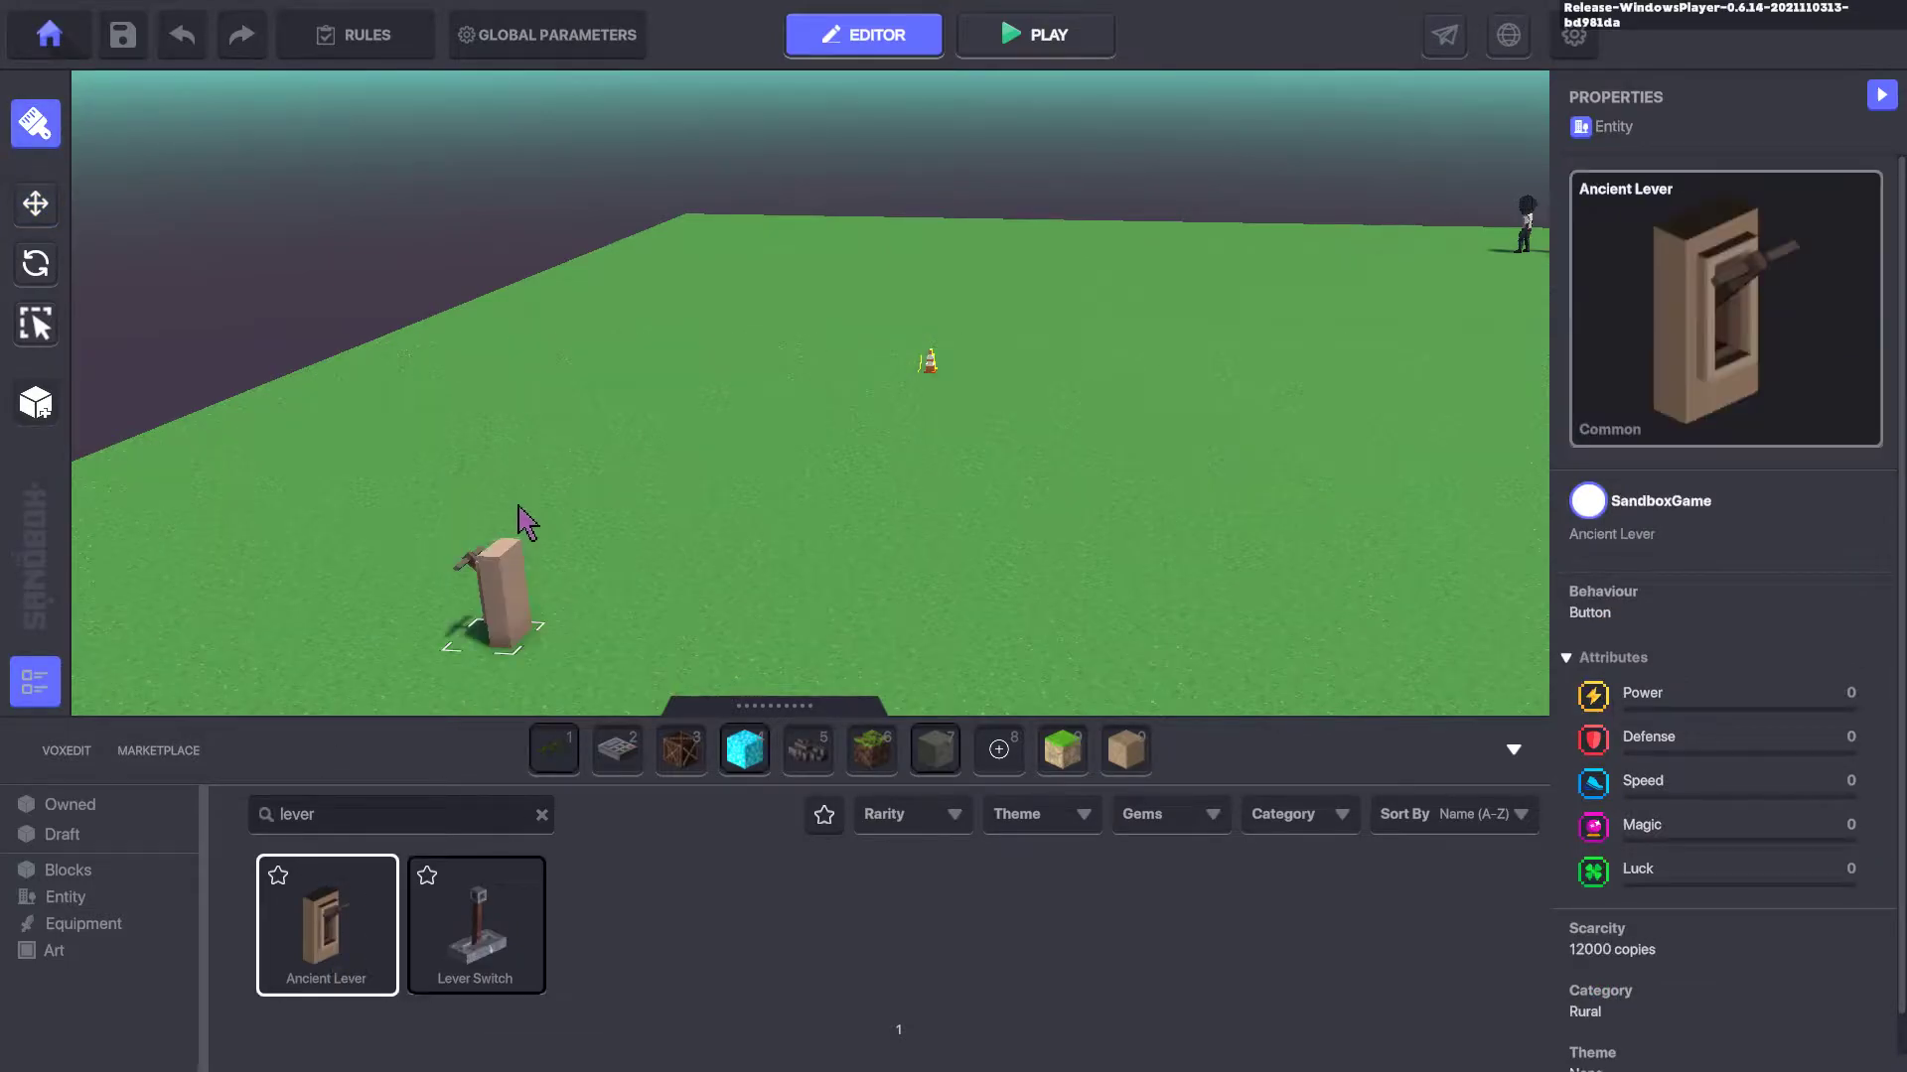
left_click(36, 202)
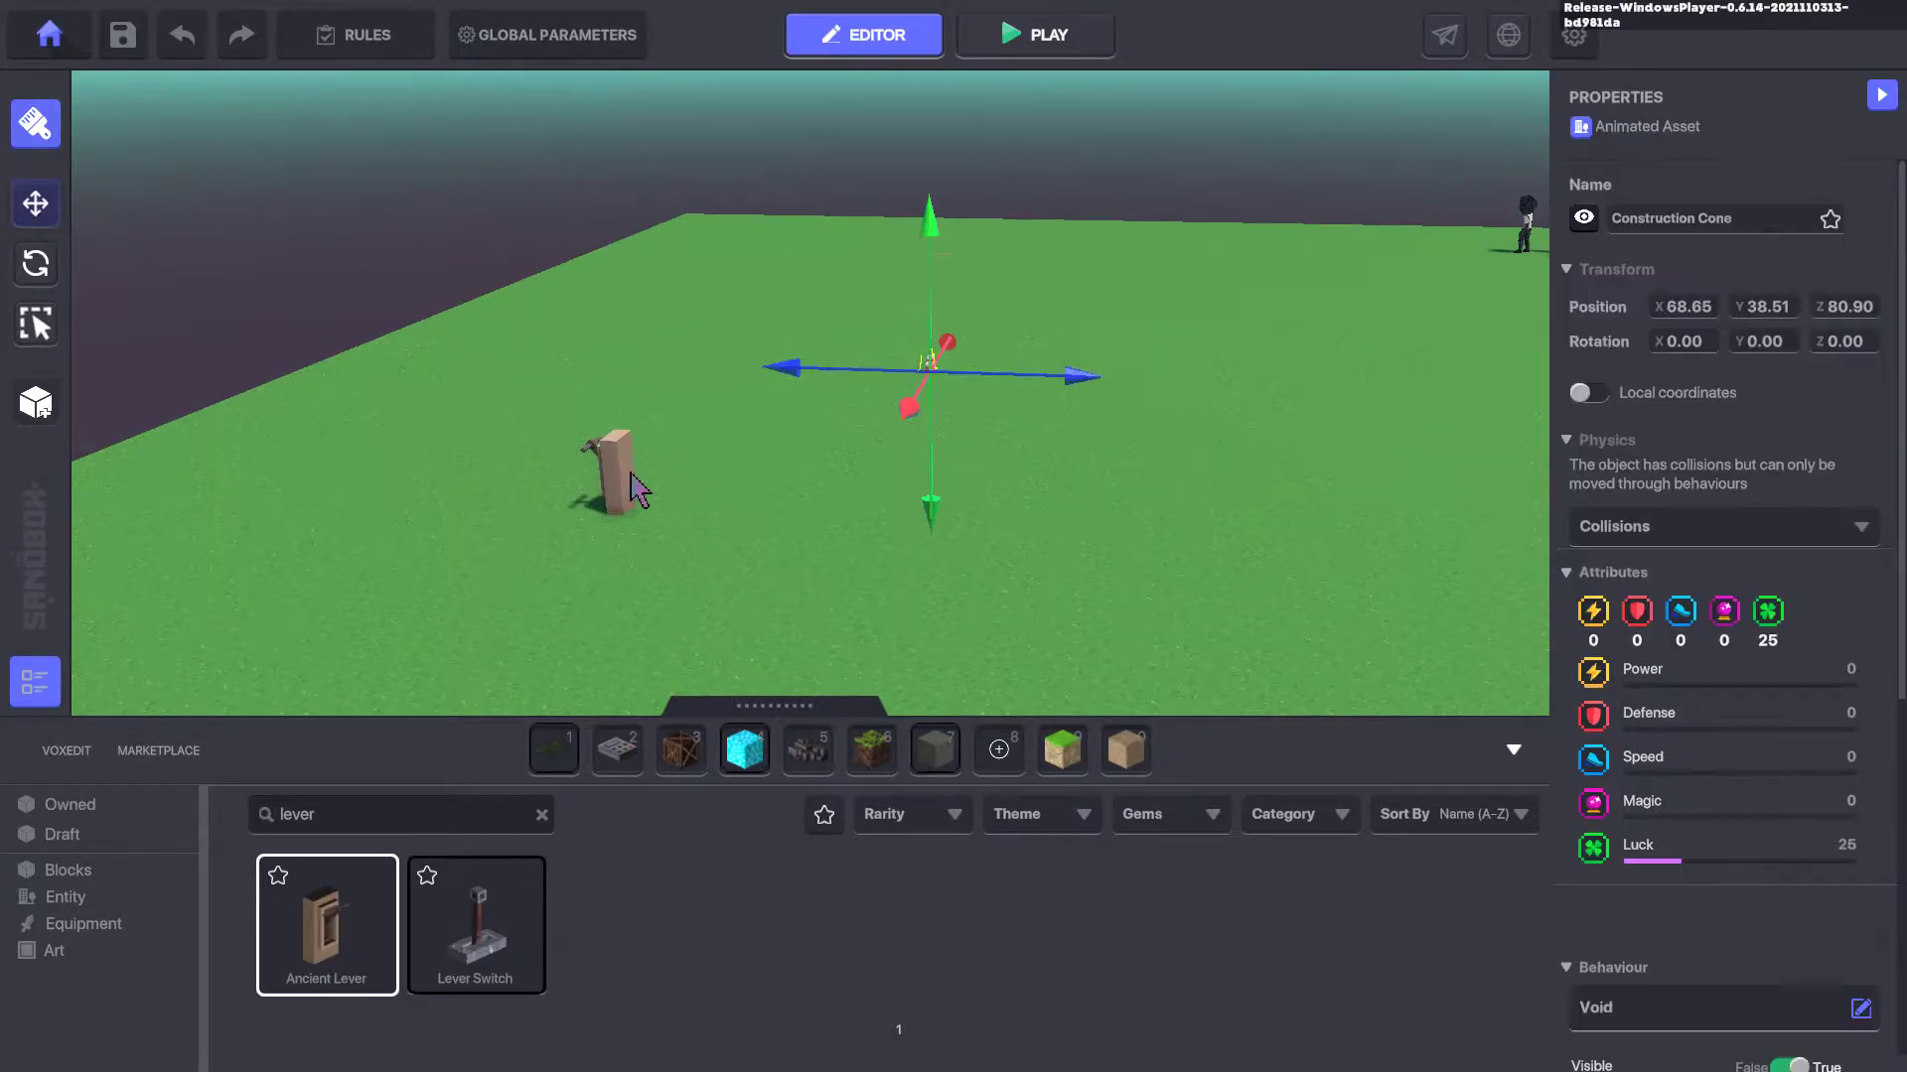
Rotate the Ancient Lever about its vertical axis to a Y rotation of about 265 degrees
left_click(616, 477)
key("r")
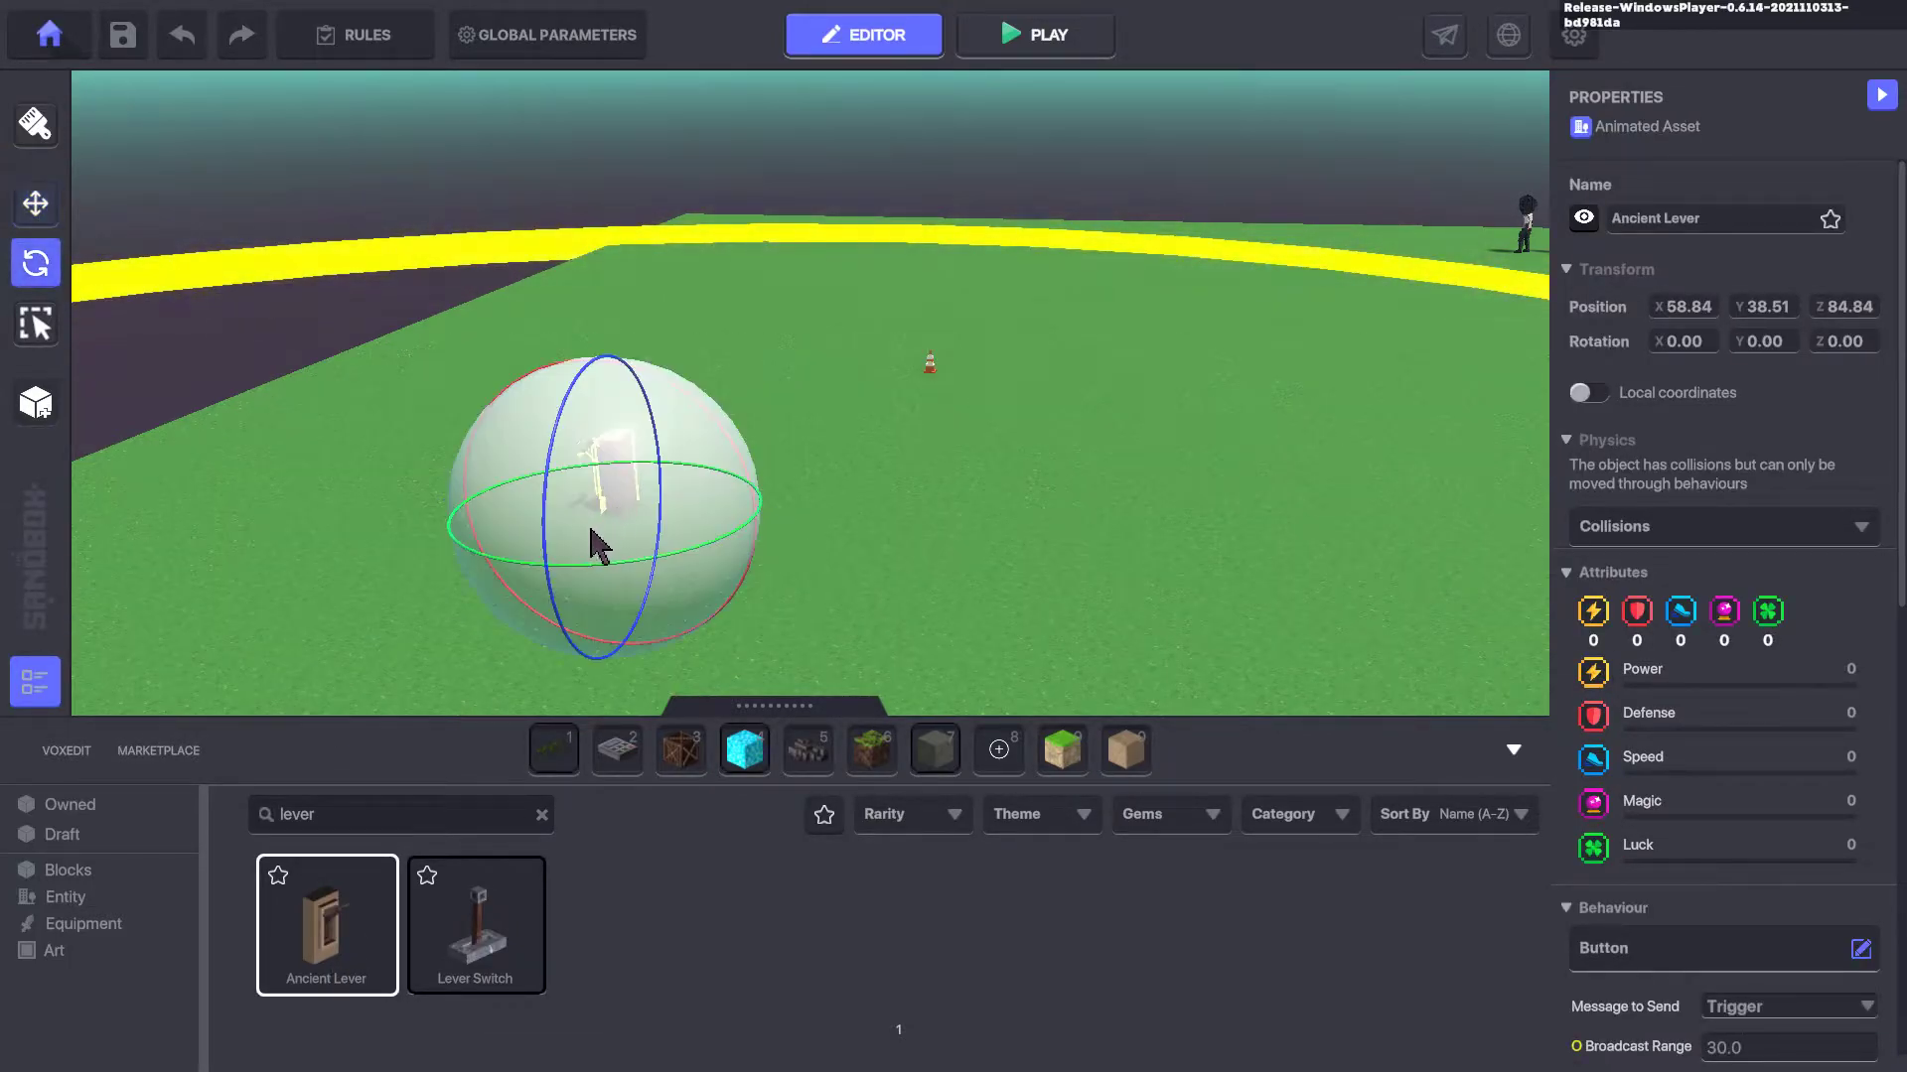
left_click_drag(598, 565, 1009, 404)
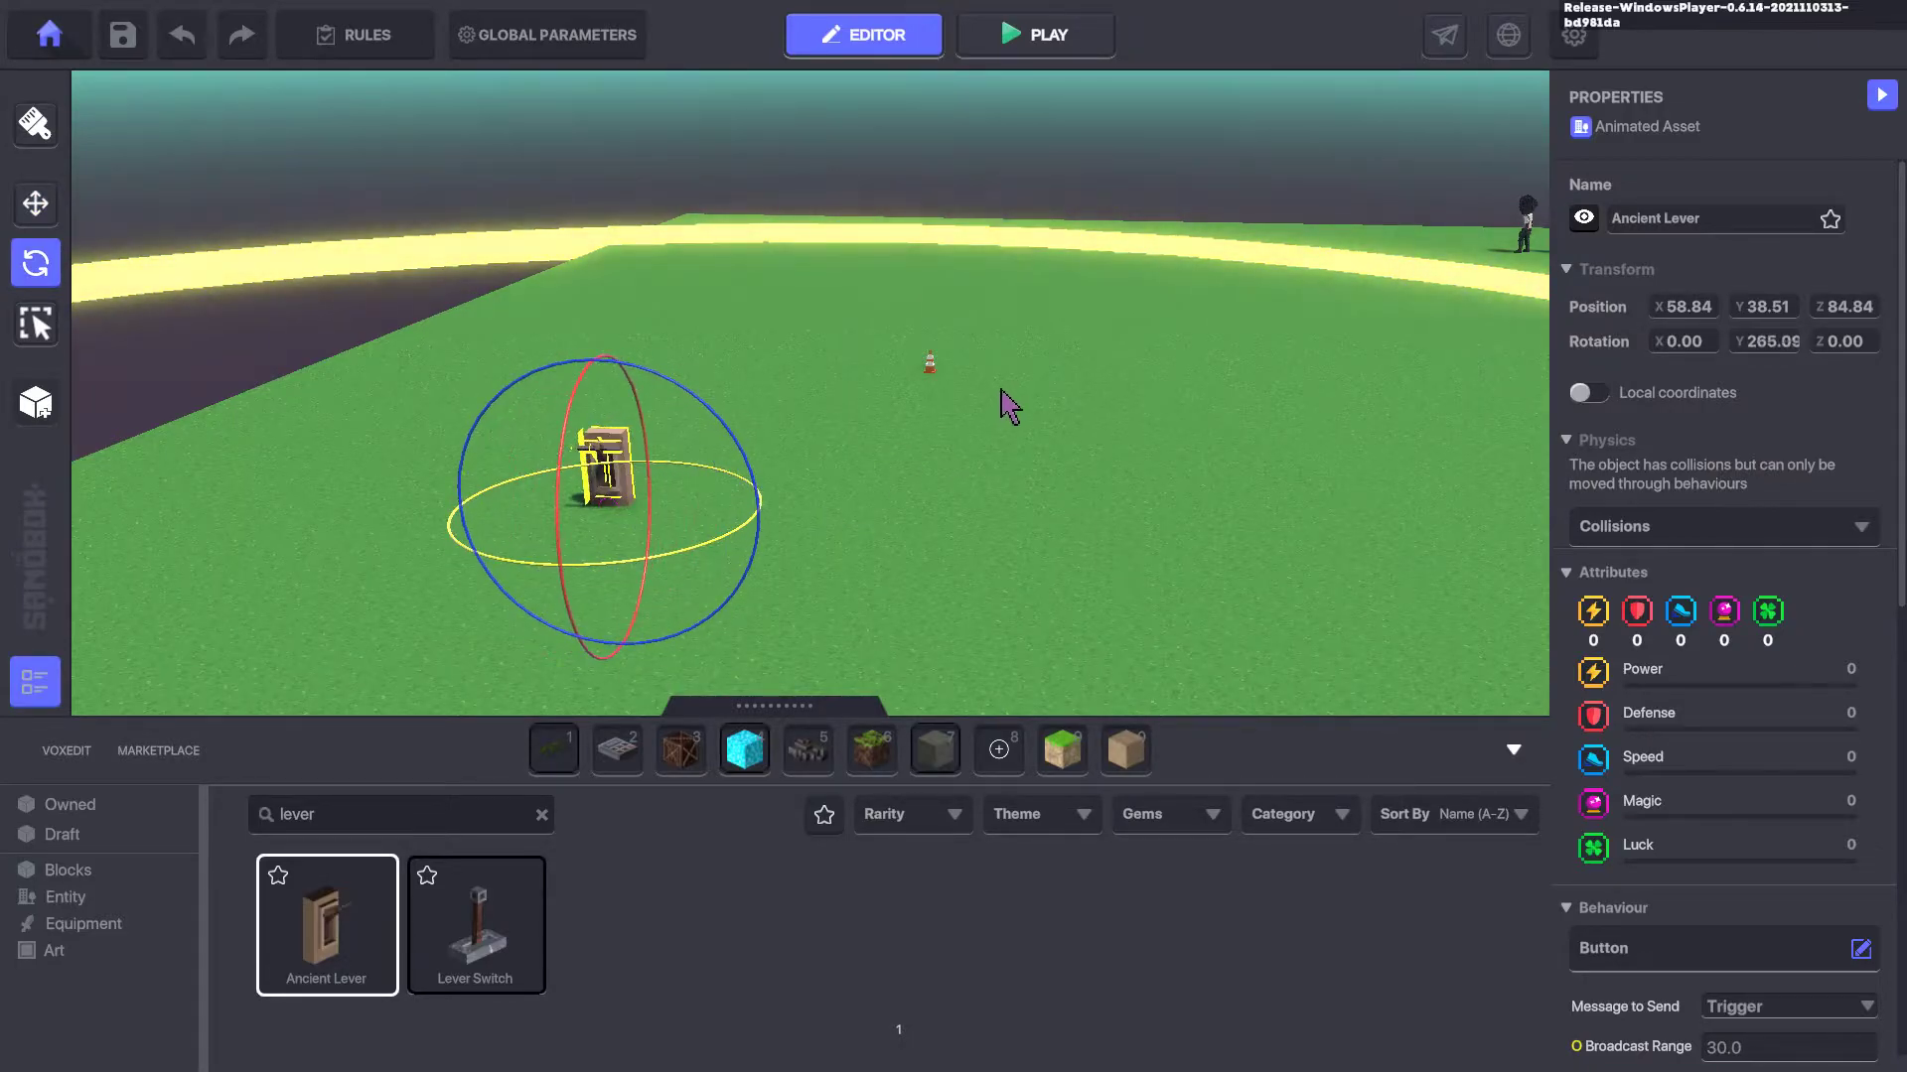
Remove the Indicator component from the Ancient Lever
scroll(1718, 536, "down", 5)
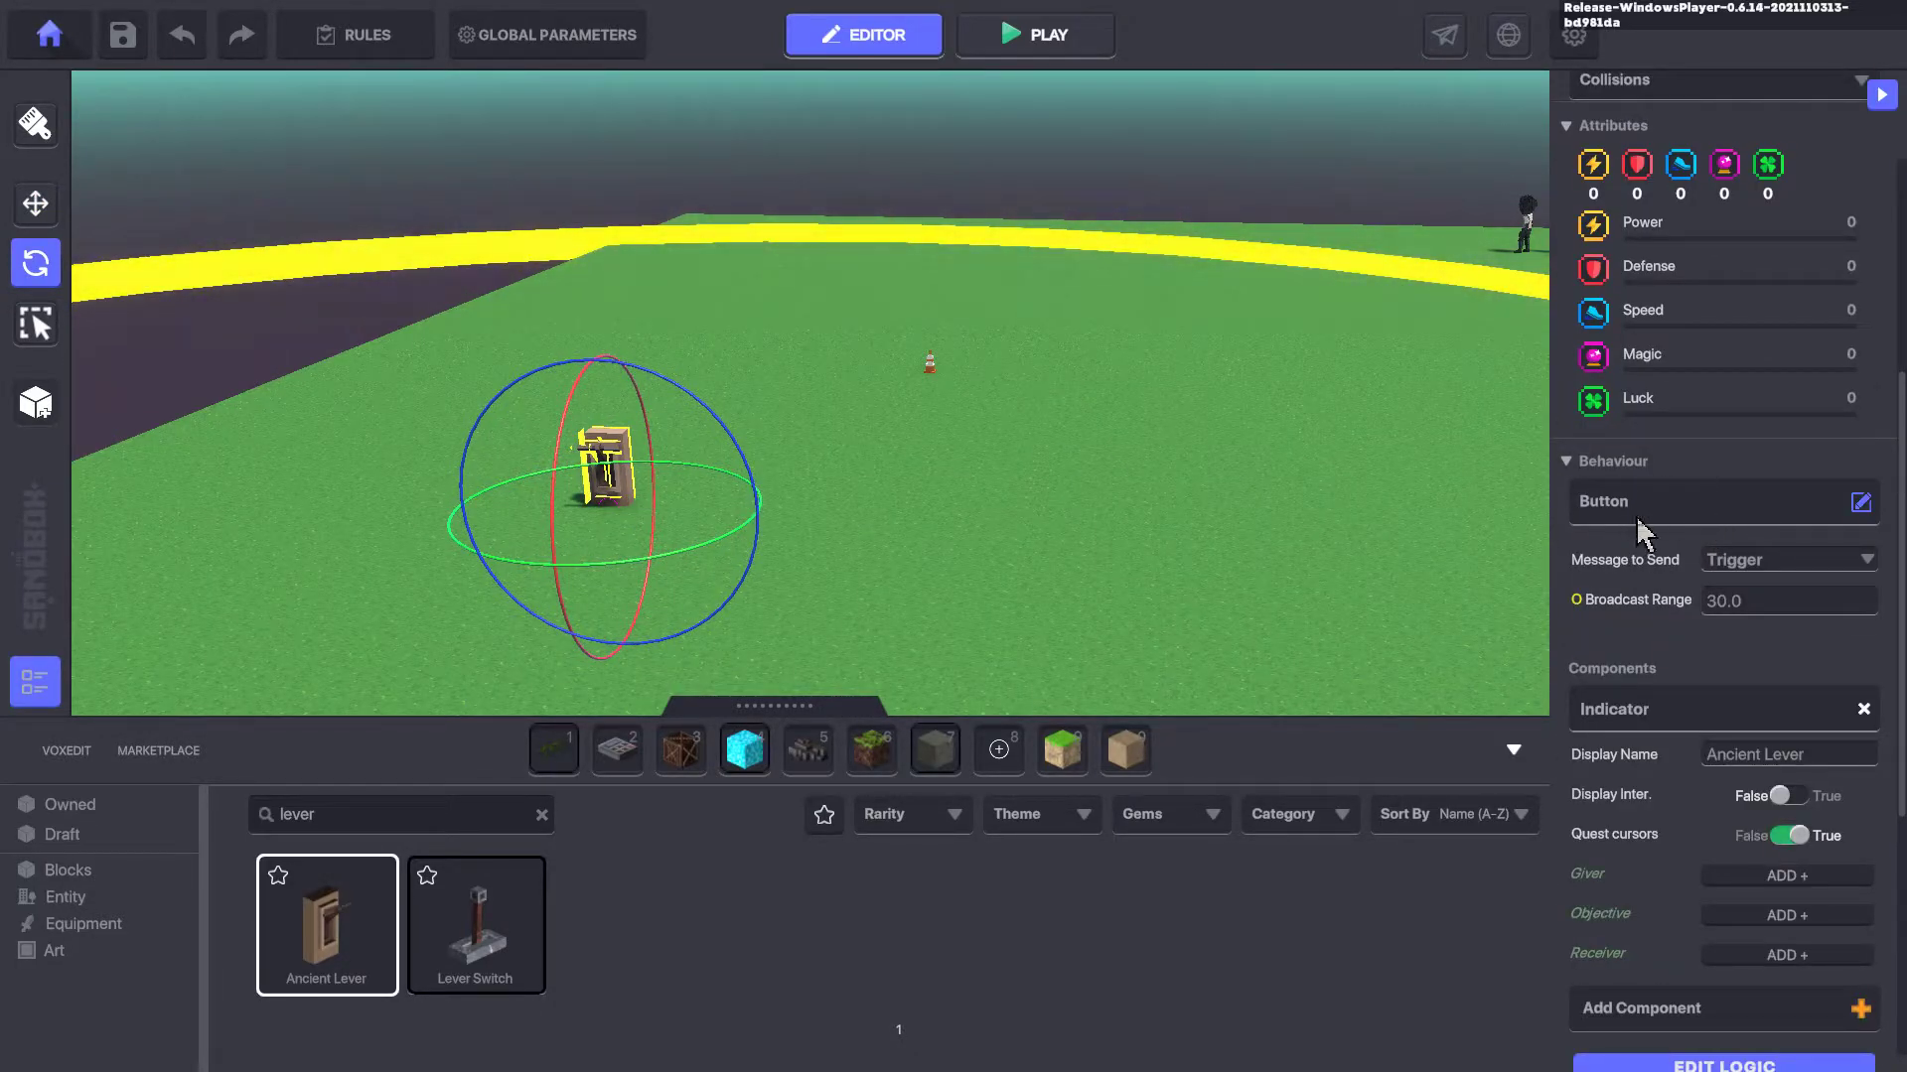
left_click(1863, 709)
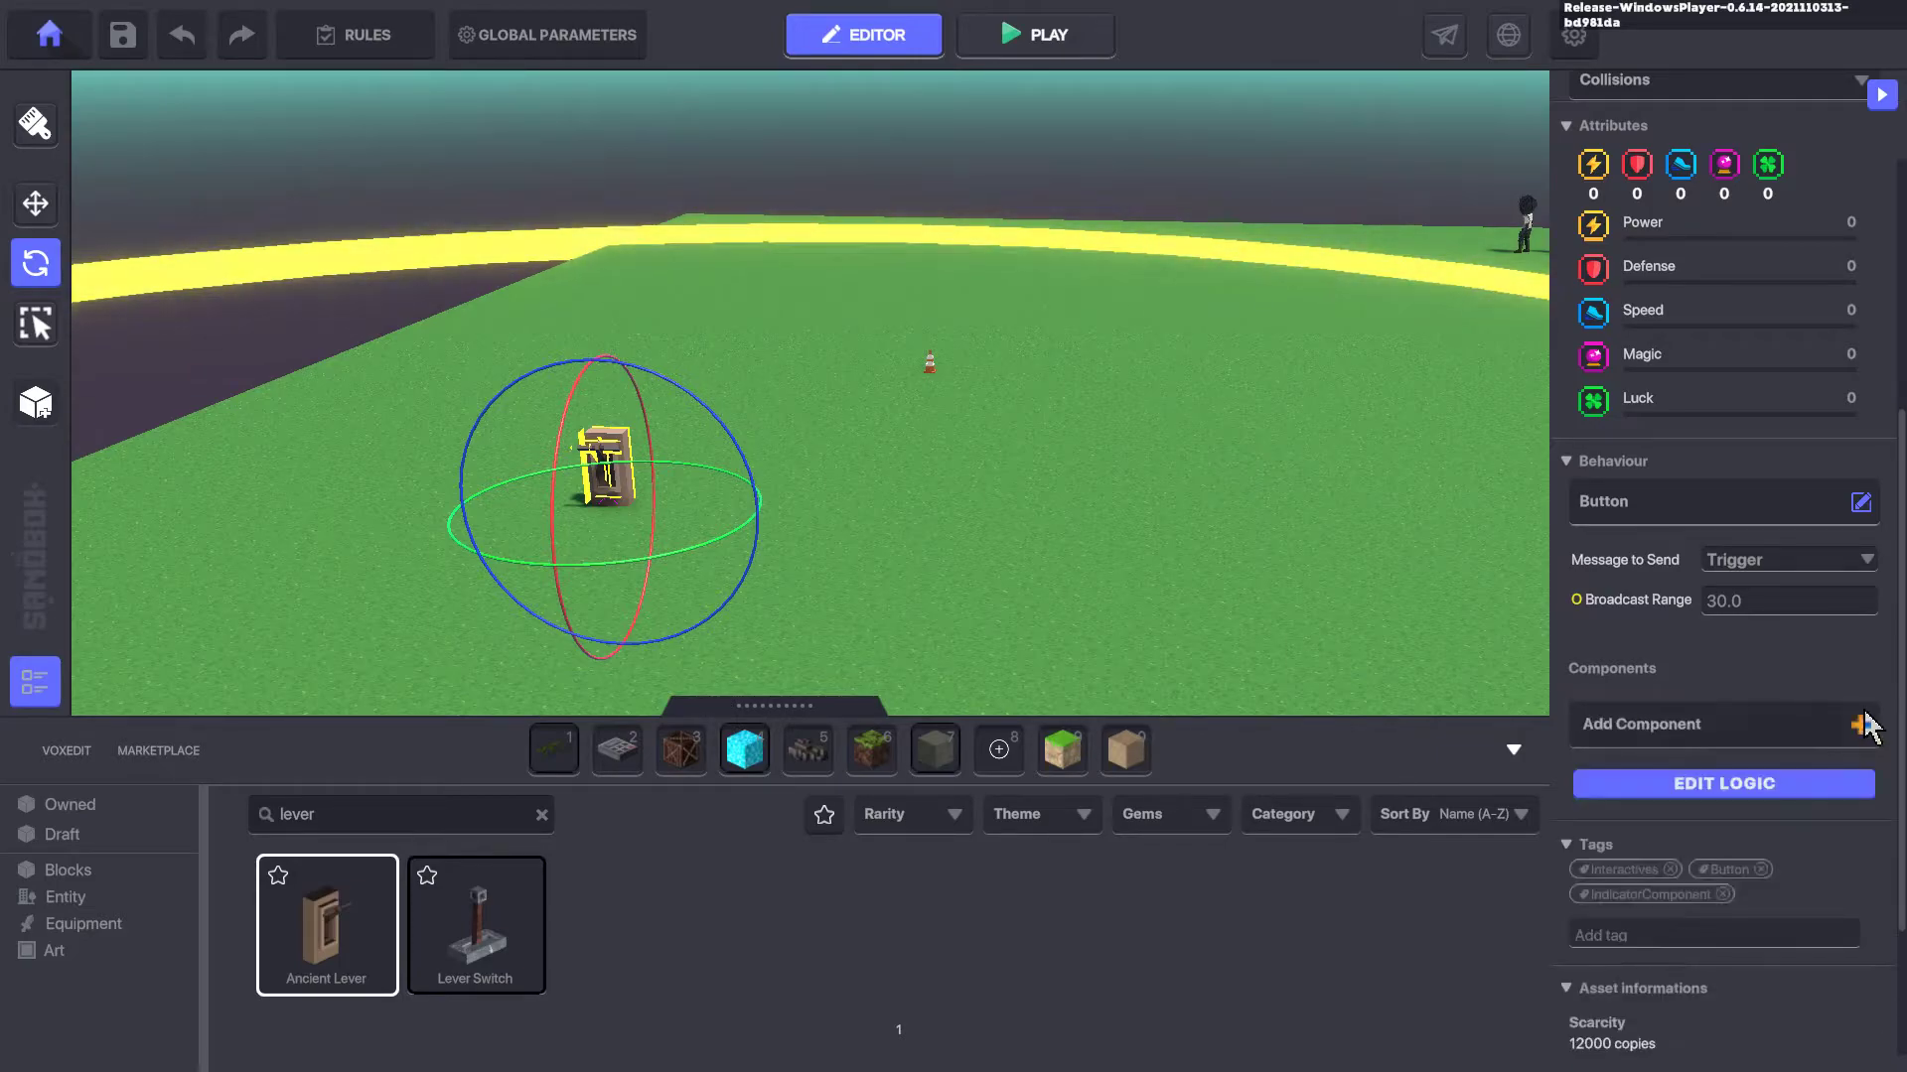
Set the Ancient Lever's Button behaviour to send the message Turn.On.Void, and check the Duration setting in its full logic
scroll(831, 454, "down", 2)
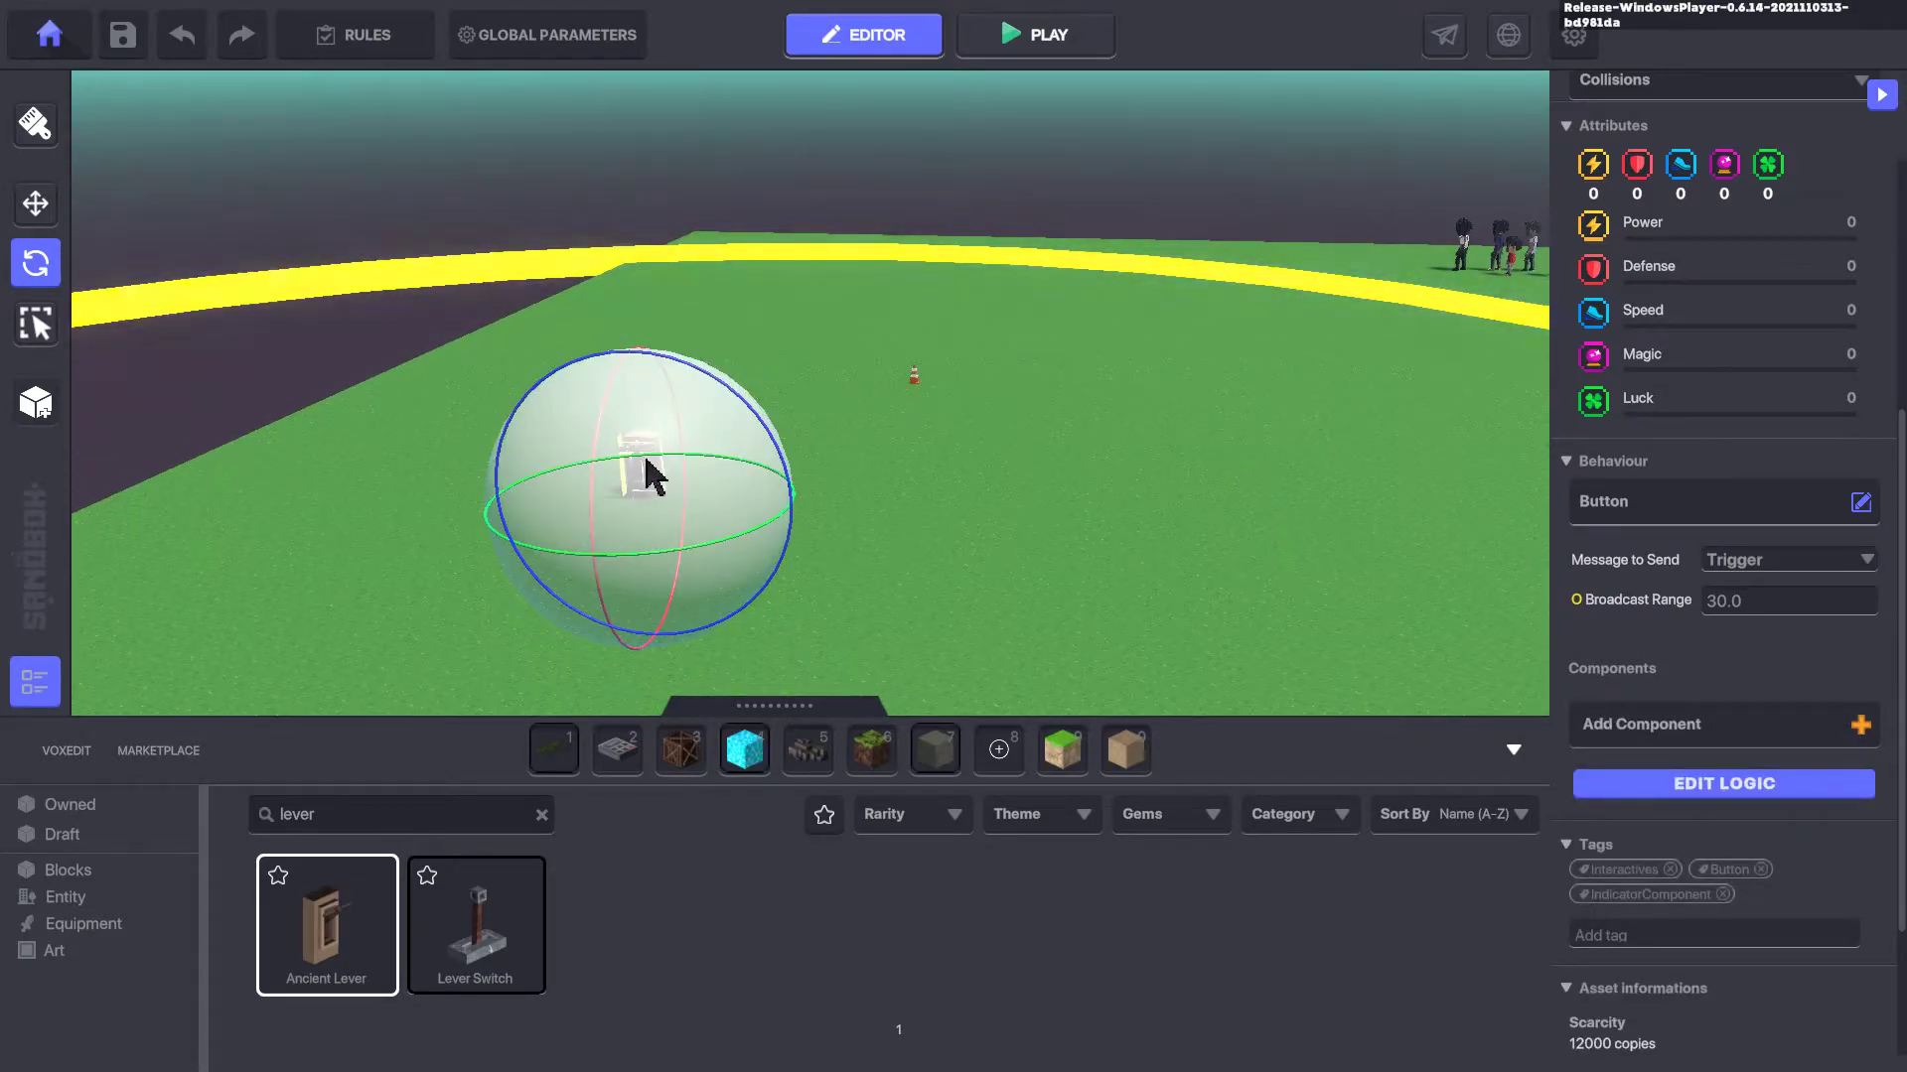
left_click(1736, 562)
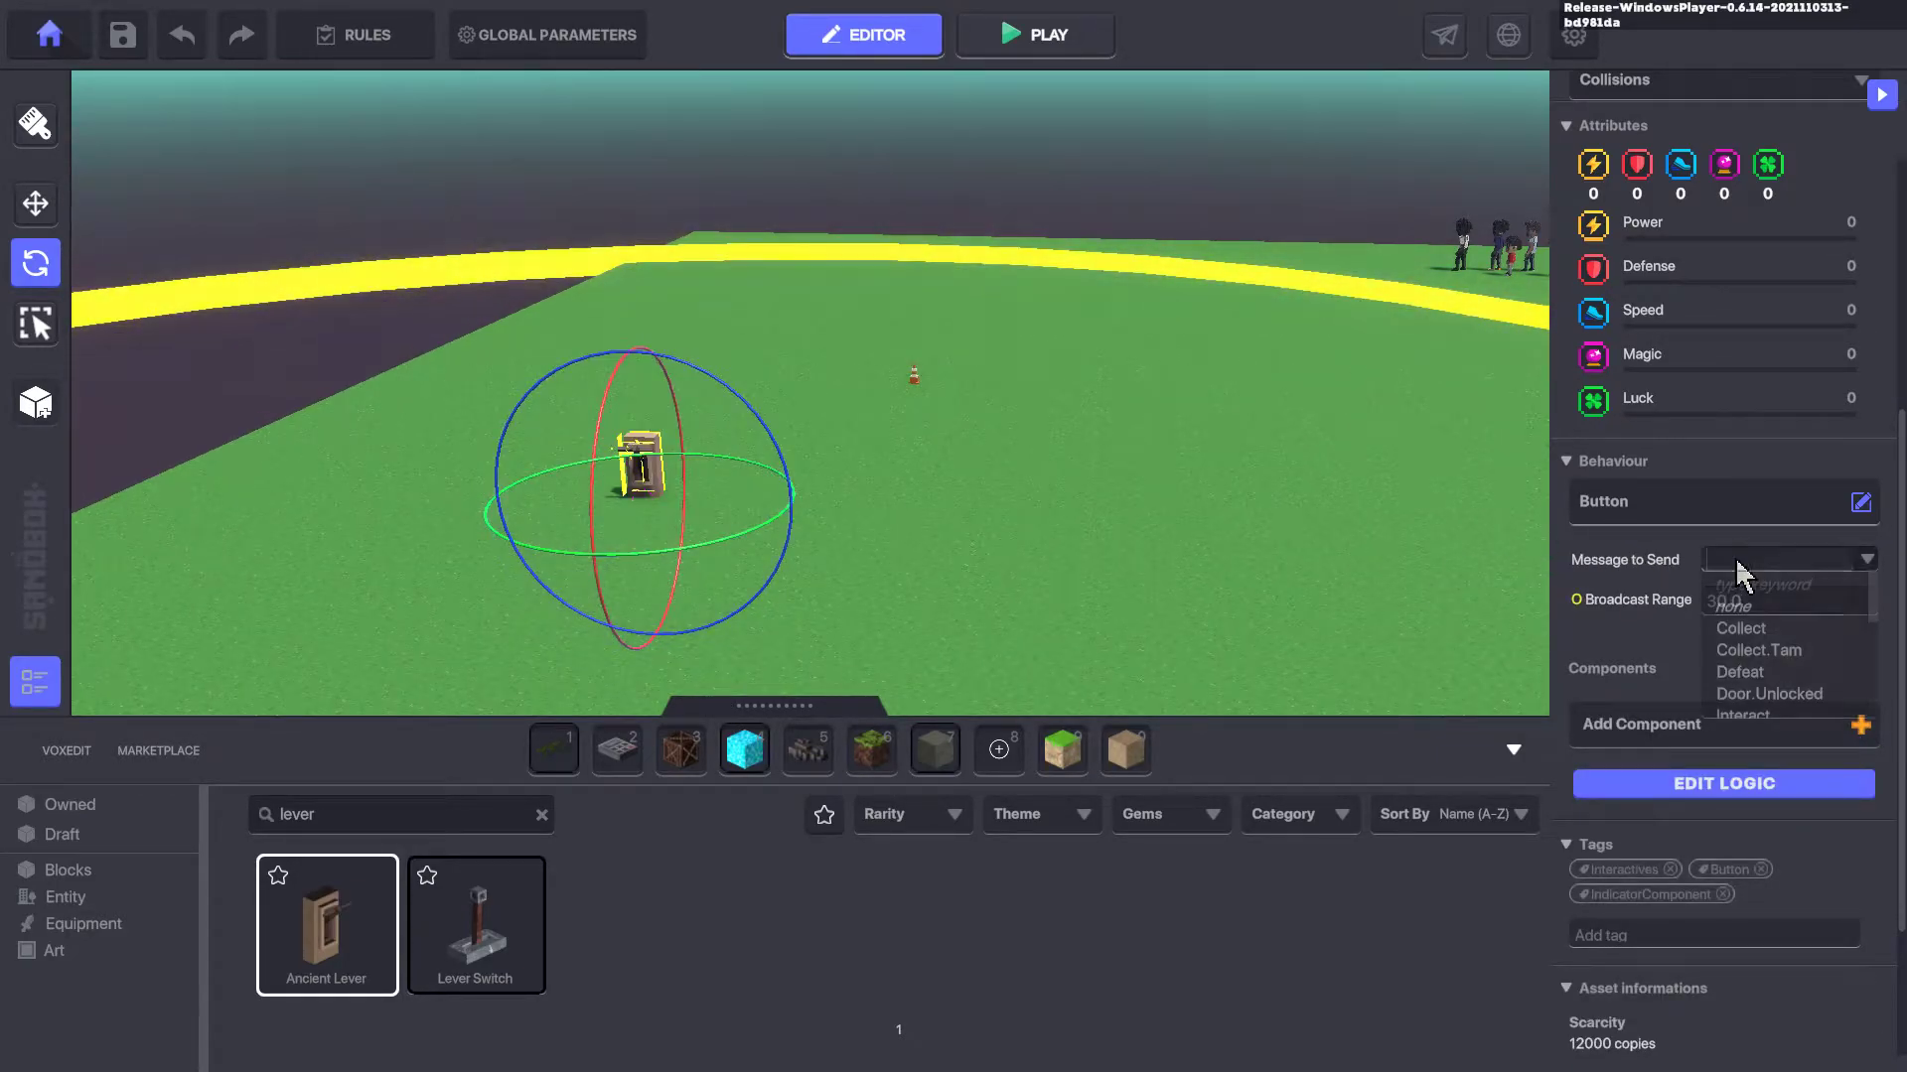
type("Turn.On.Vo")
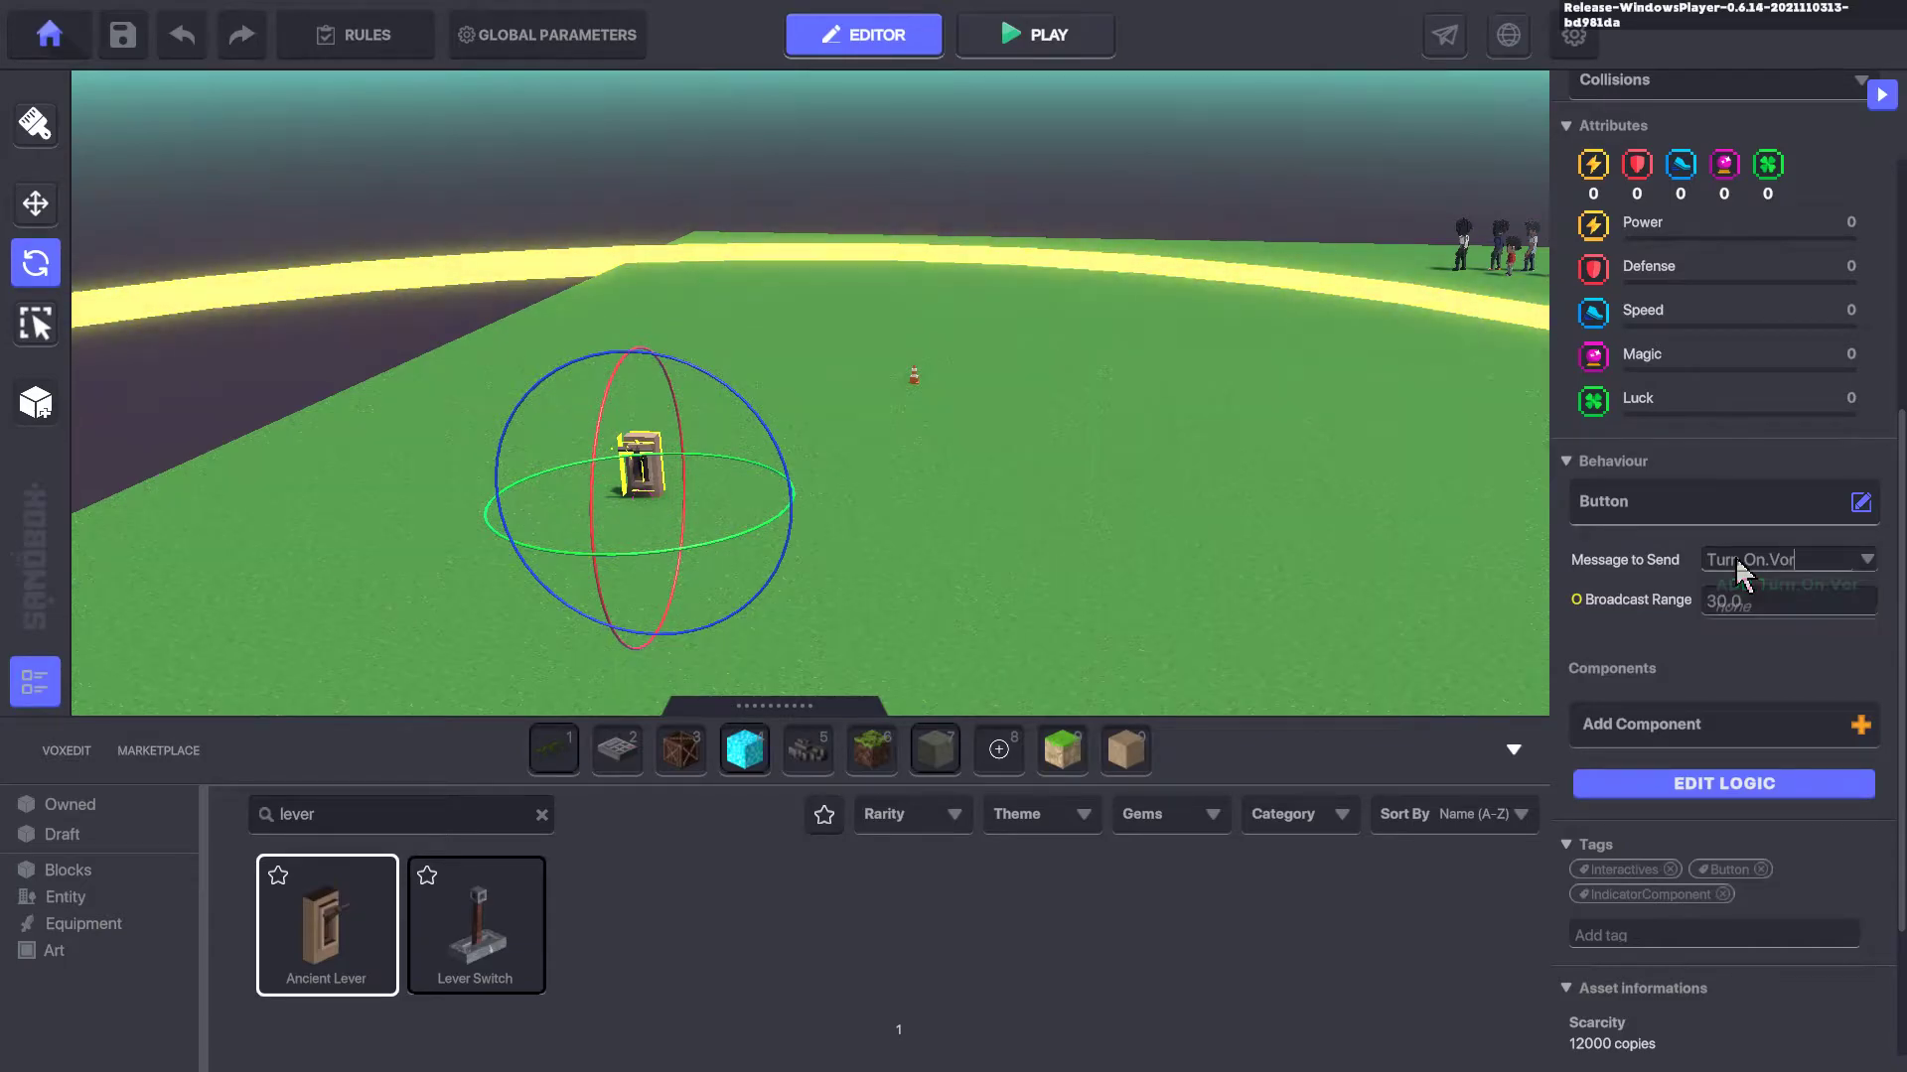
type("id")
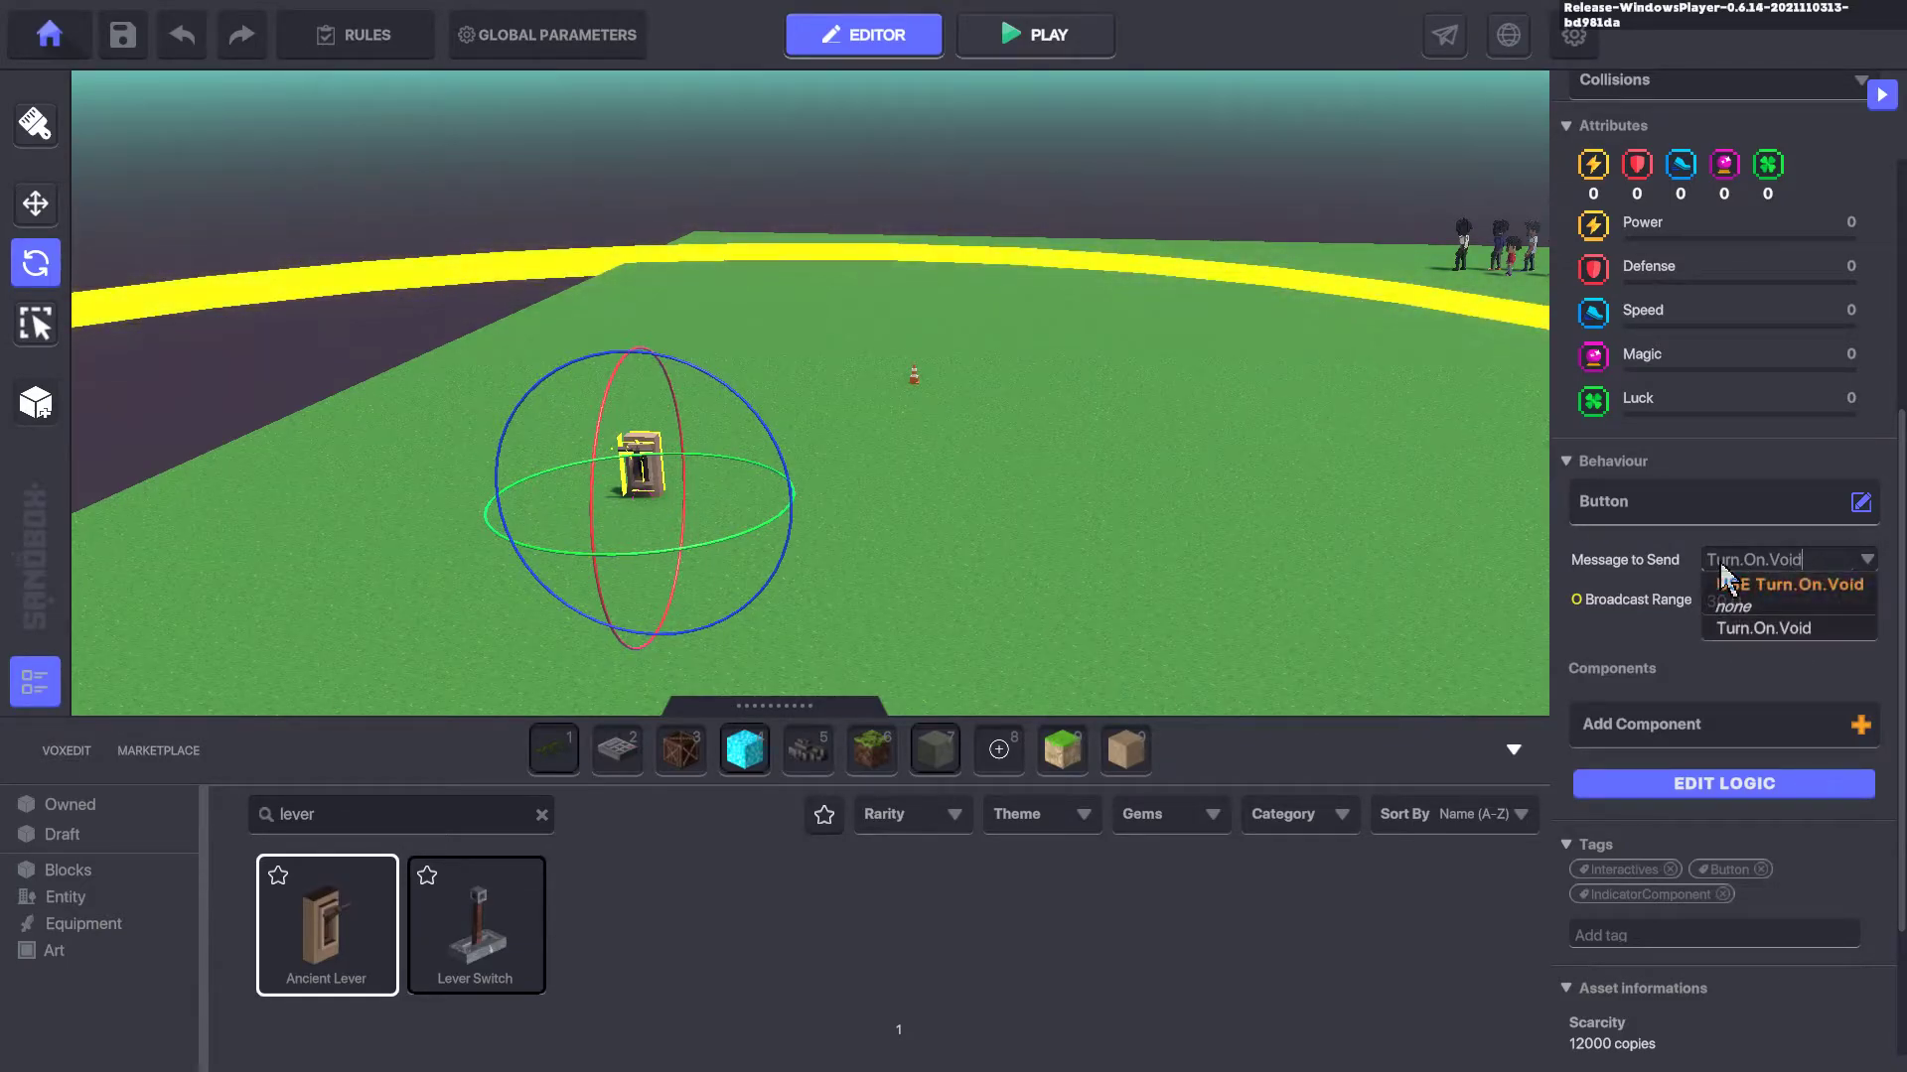
left_click(1832, 594)
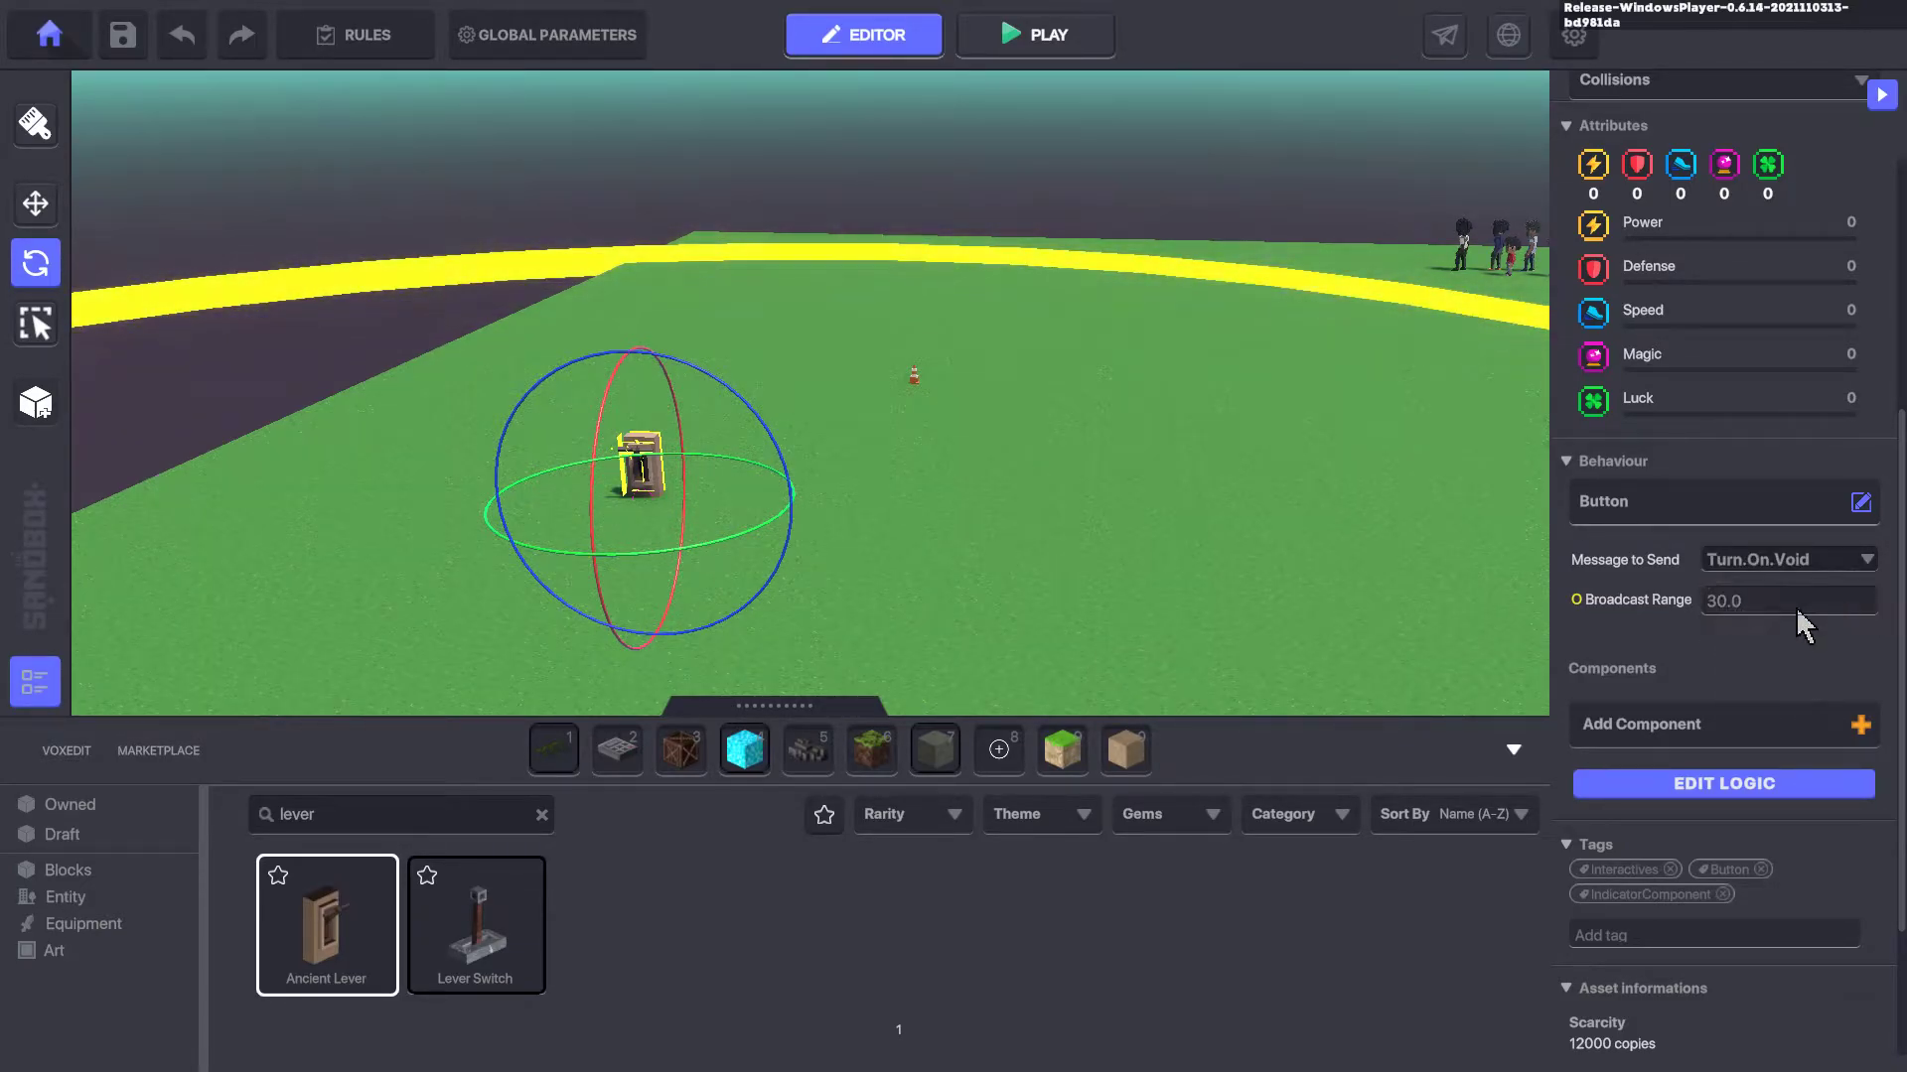
left_click(1705, 784)
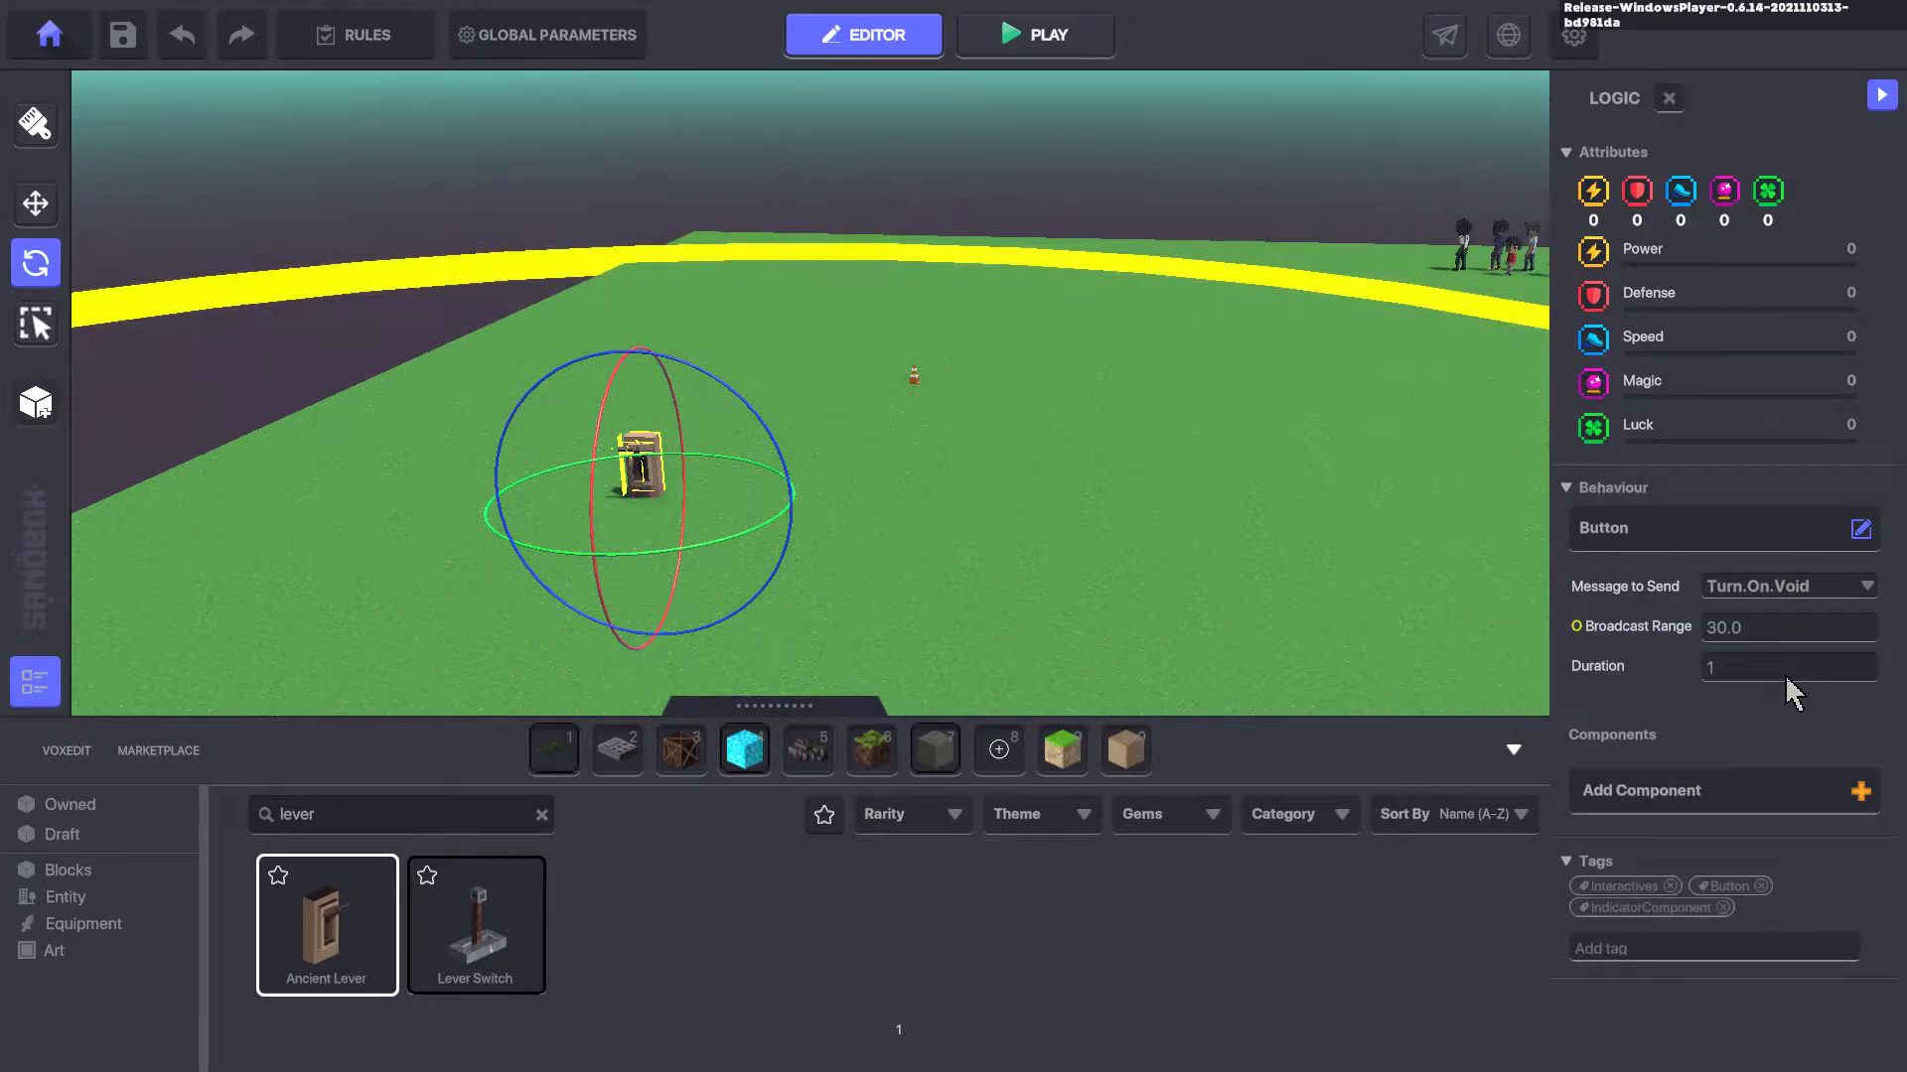
mouse_move(1586, 675)
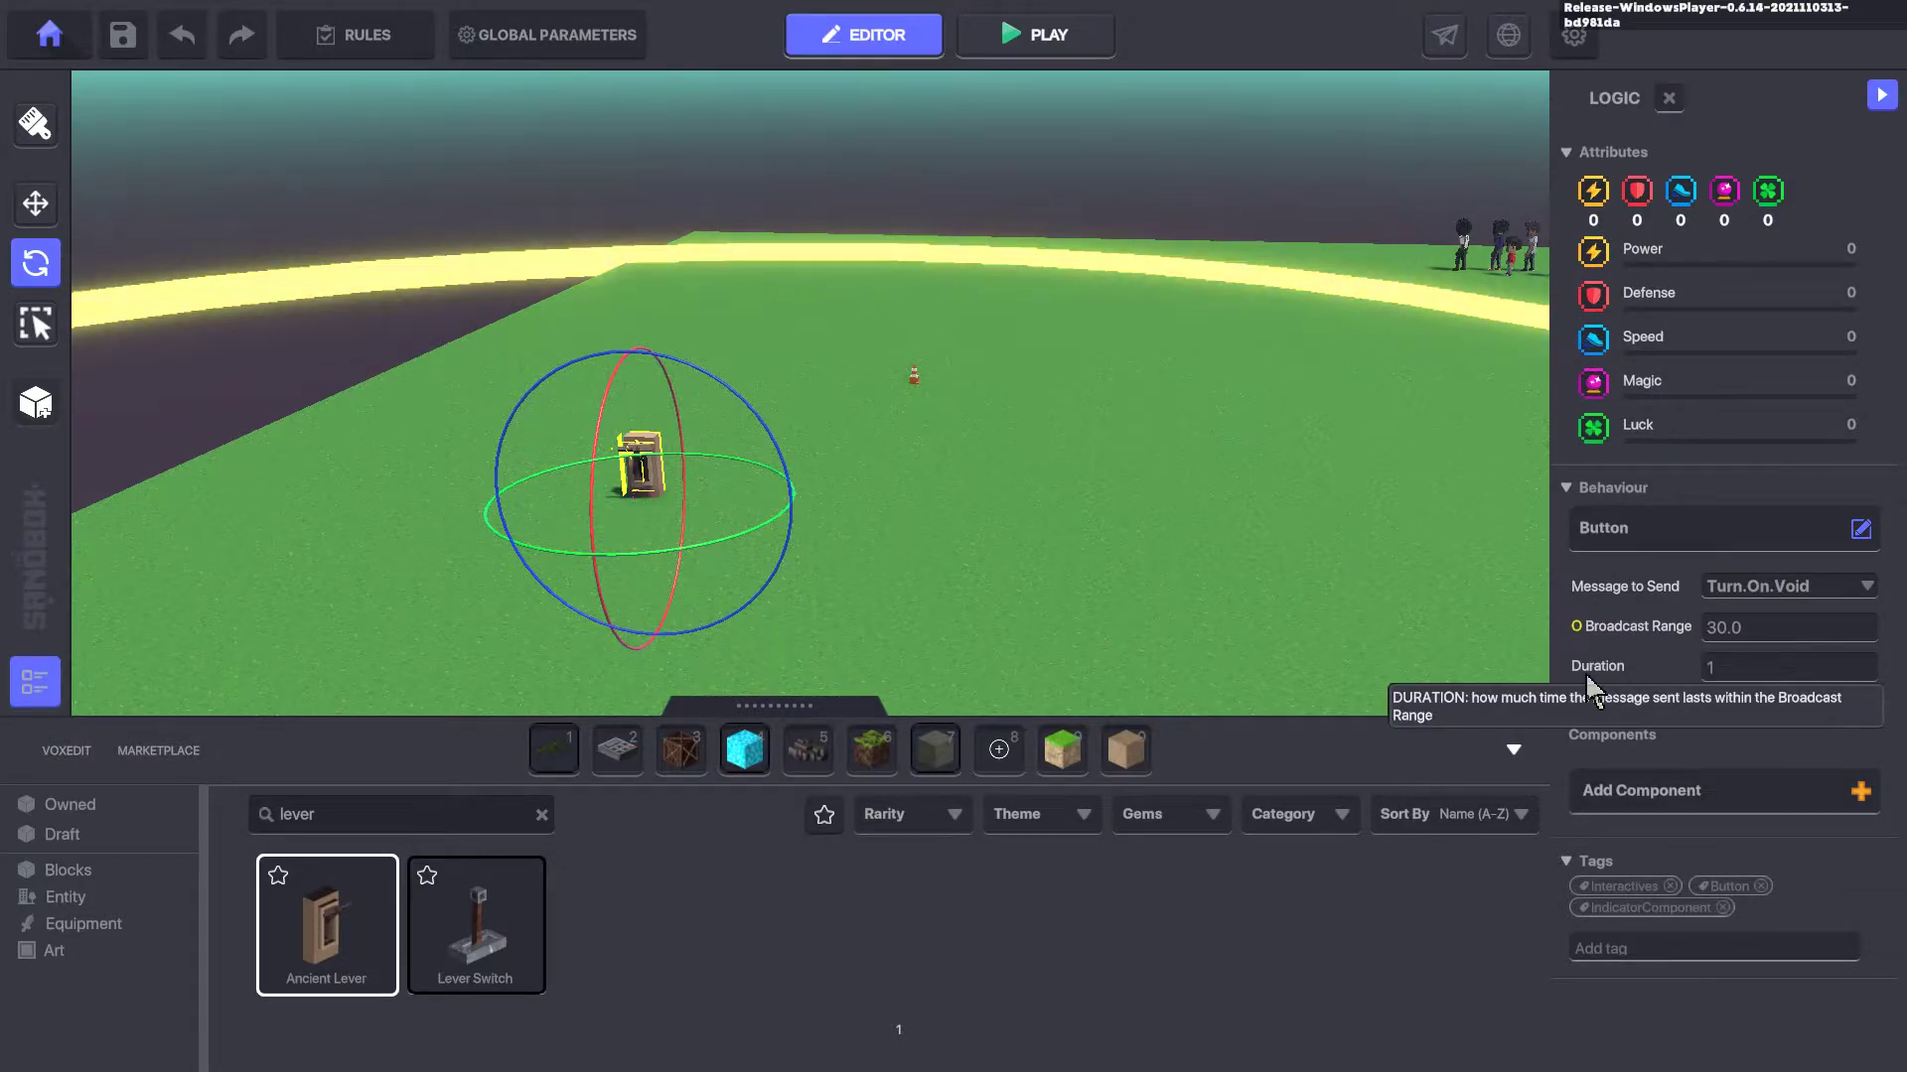
Play-test the experience by walking to the Ancient Lever and triggering the Void cone, and return to the editor
left_click(1192, 668)
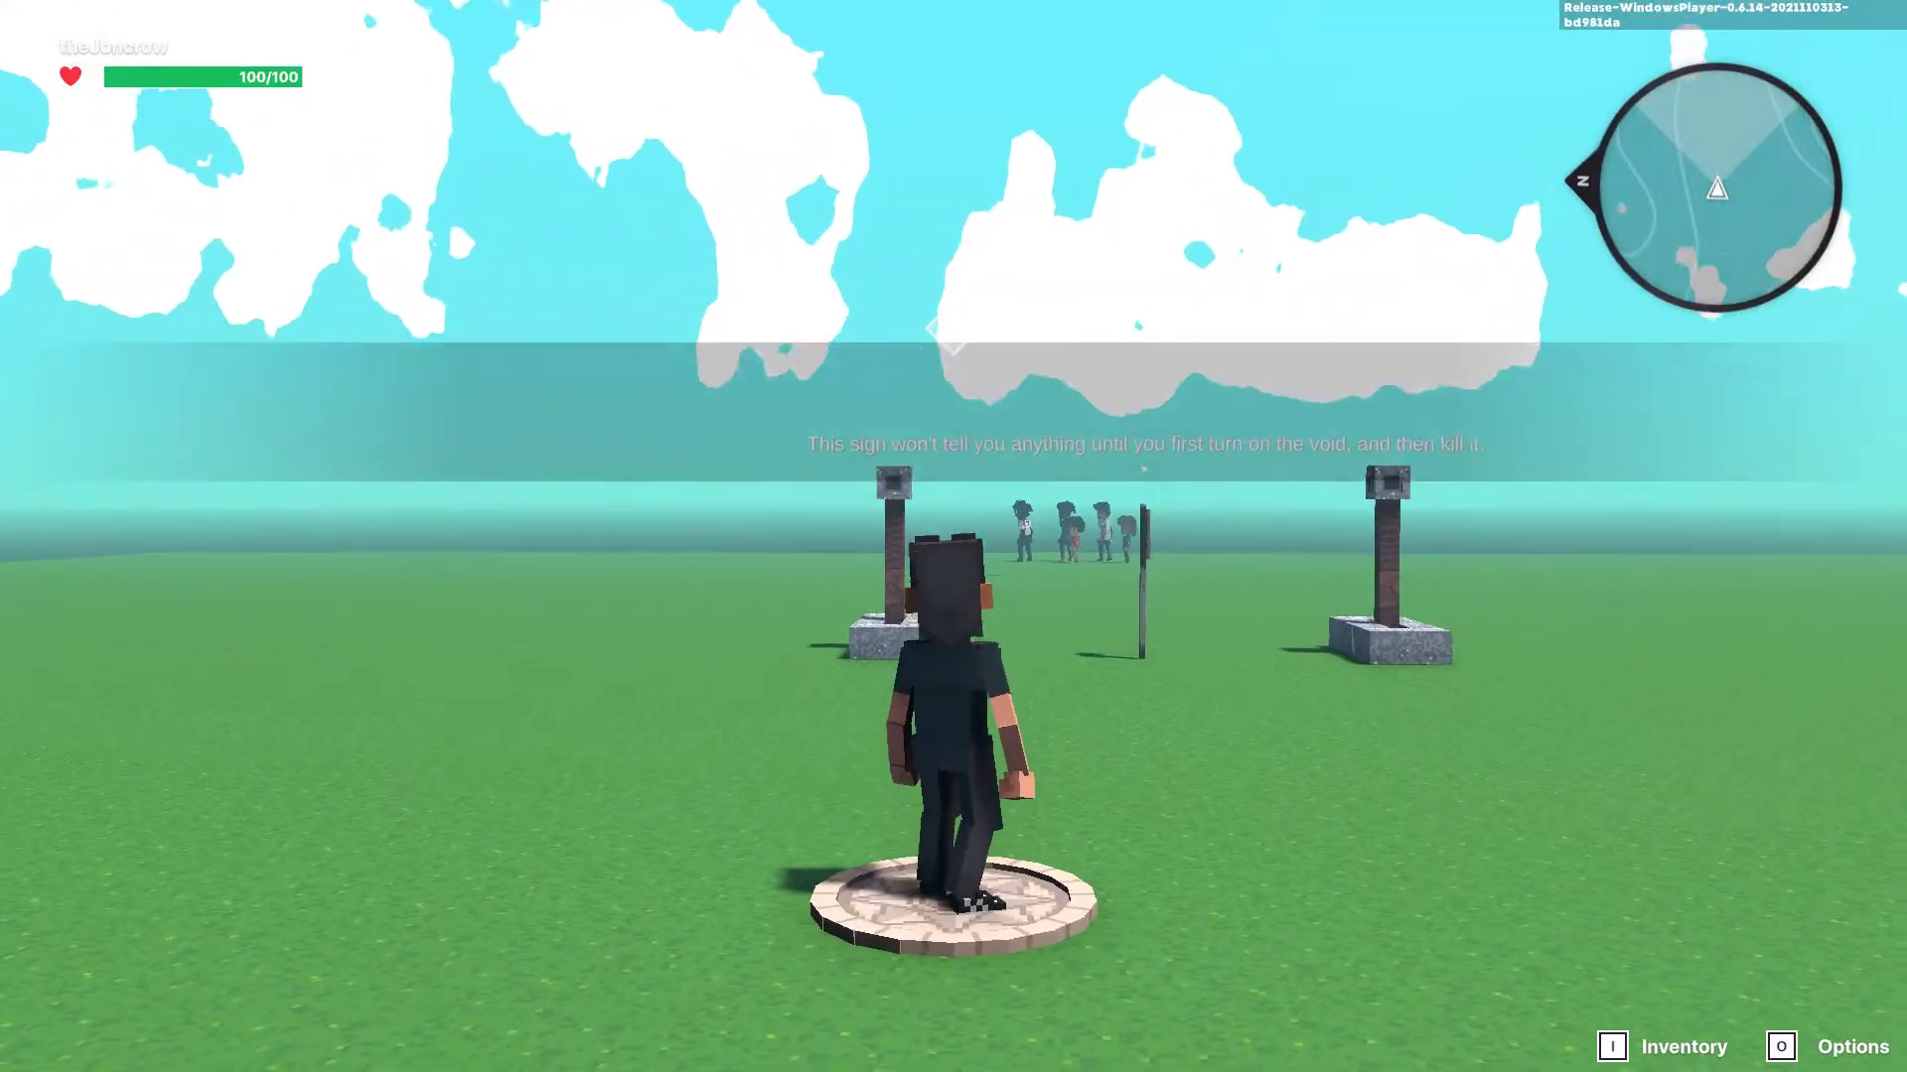
key("w")
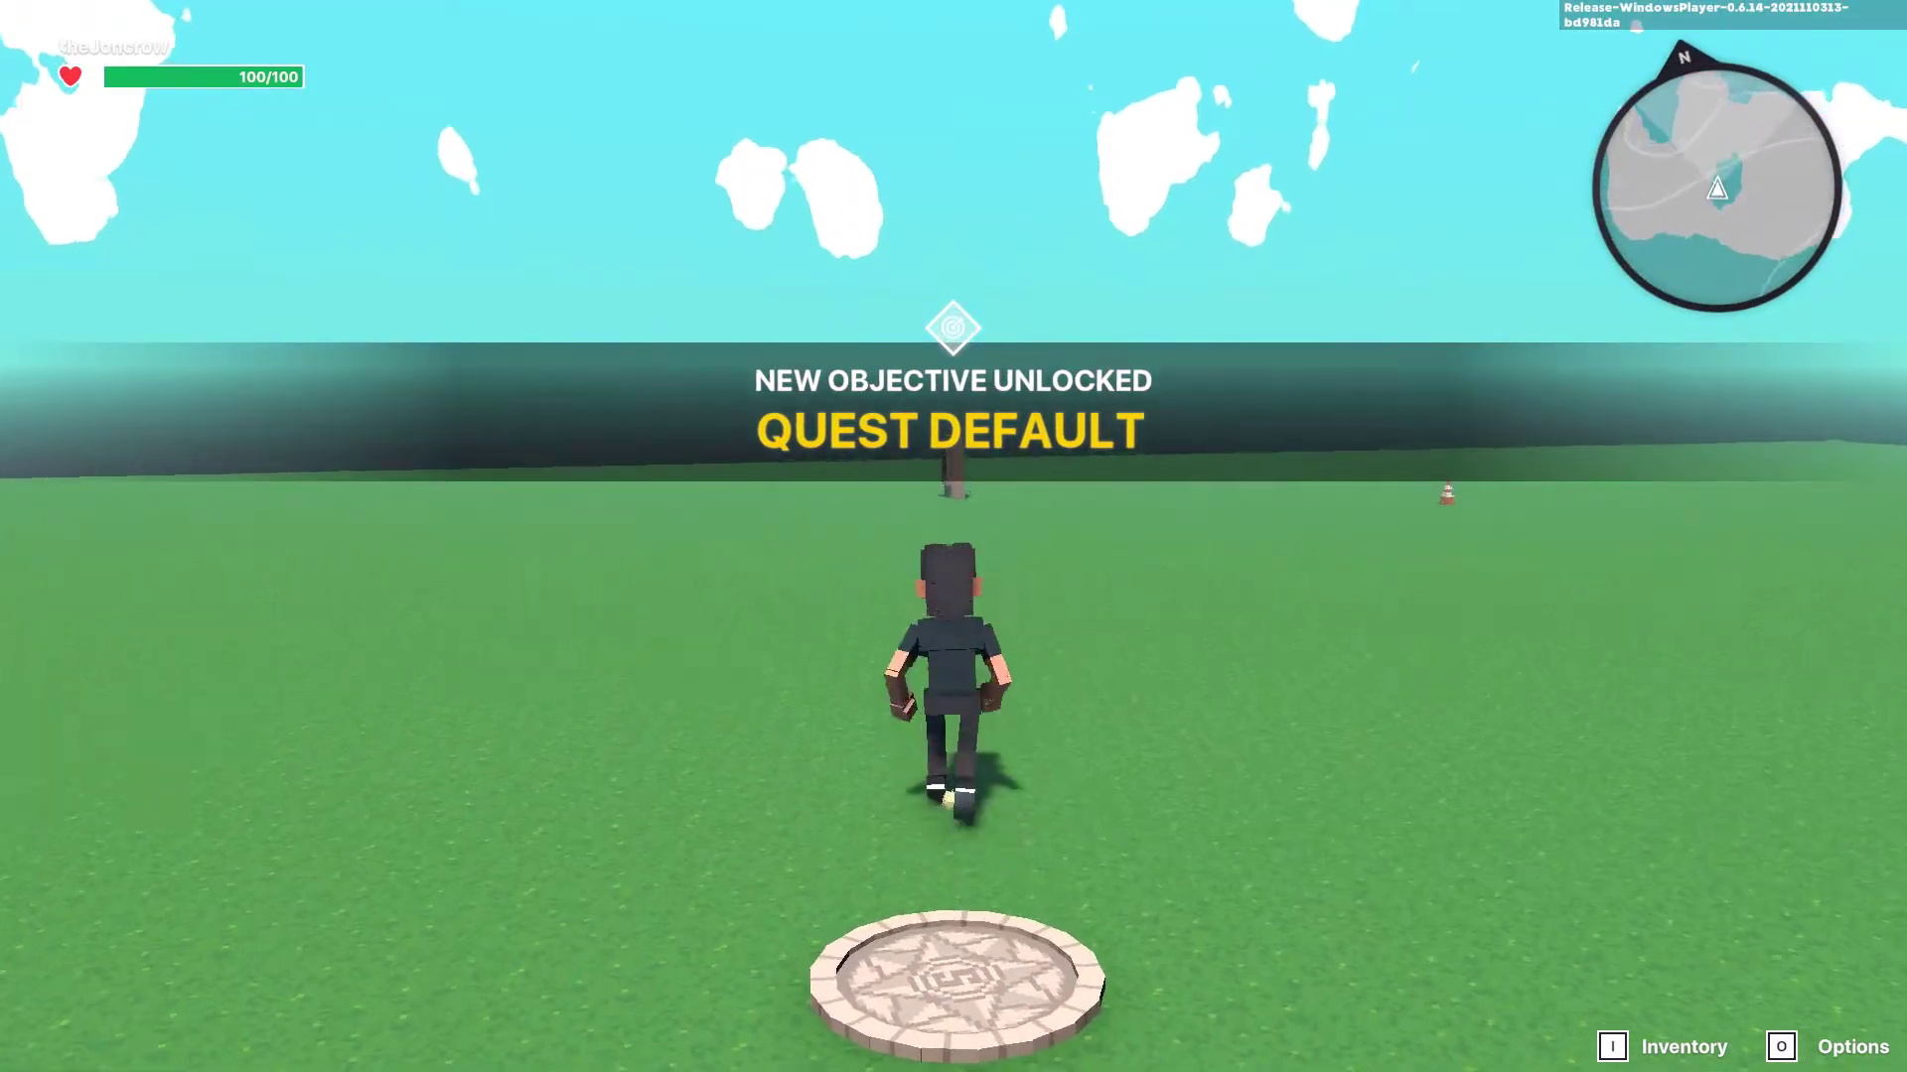
key("w")
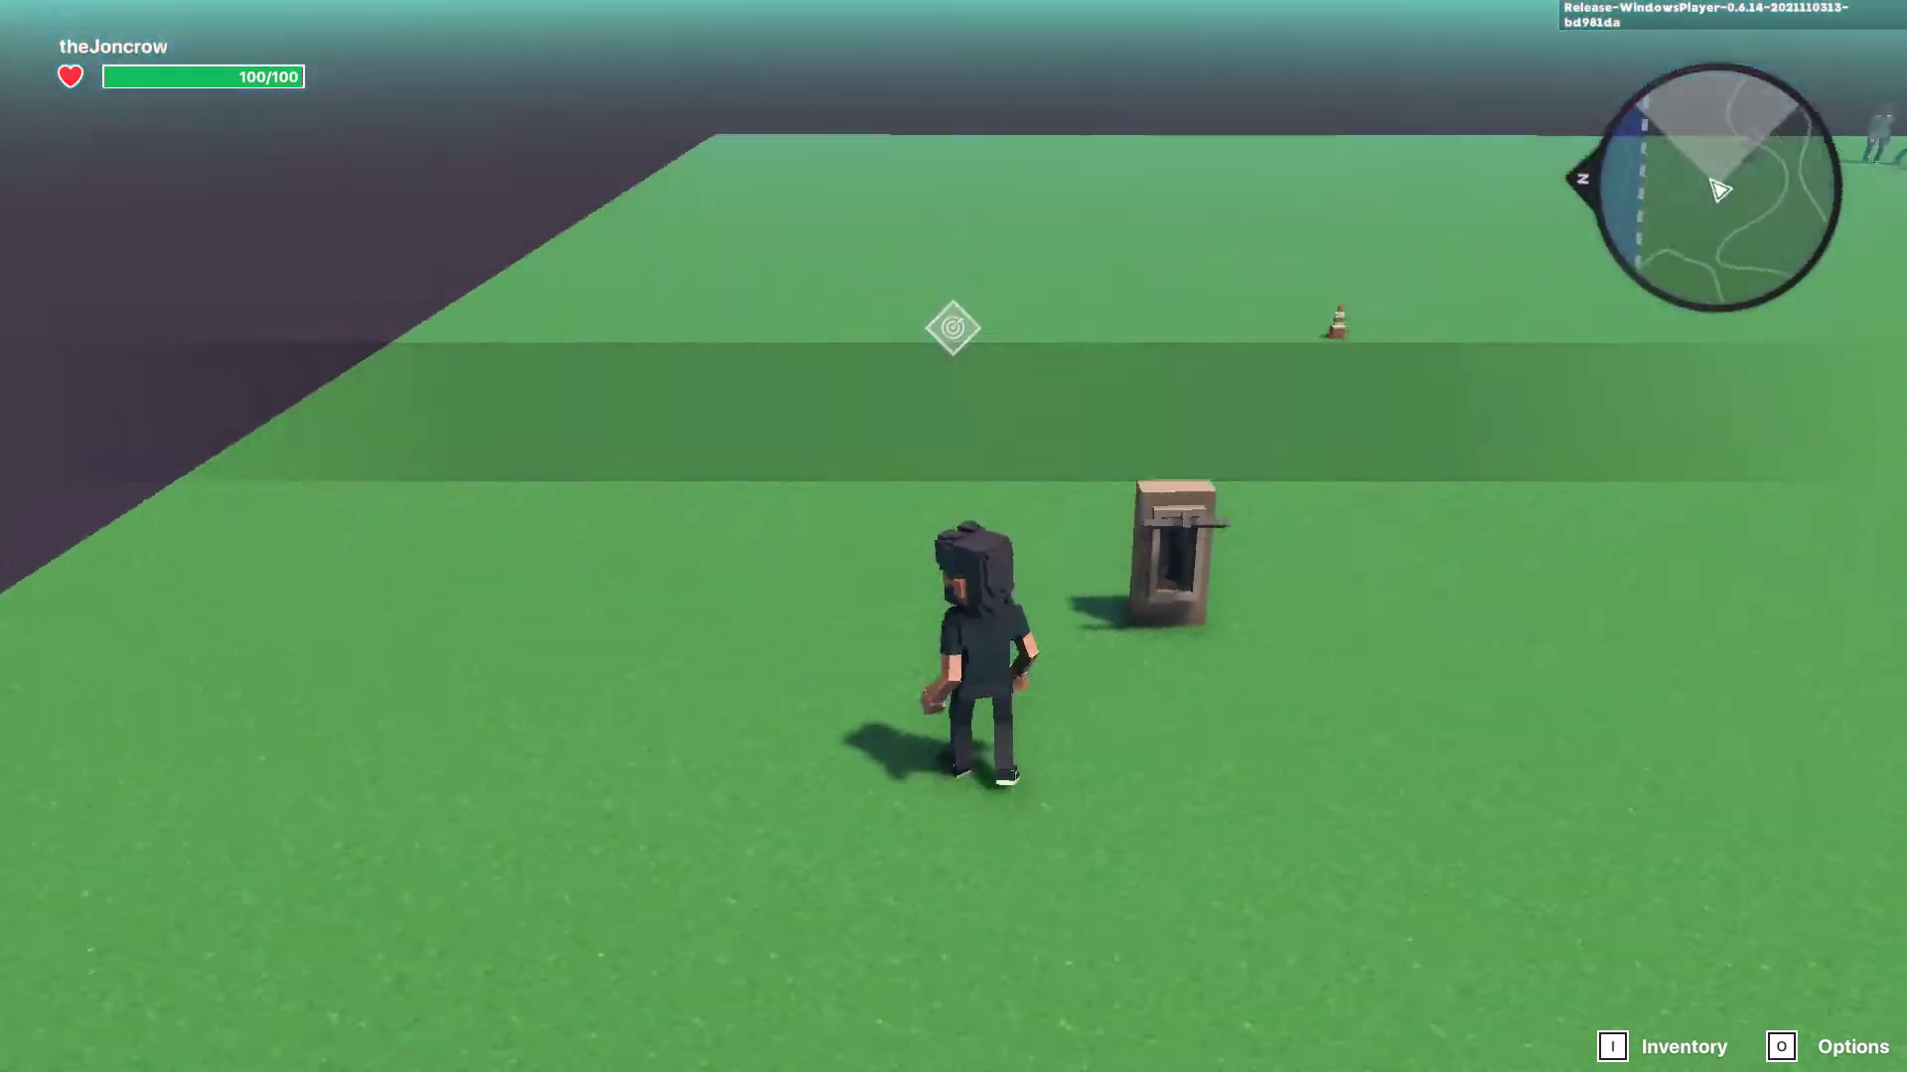
key("w")
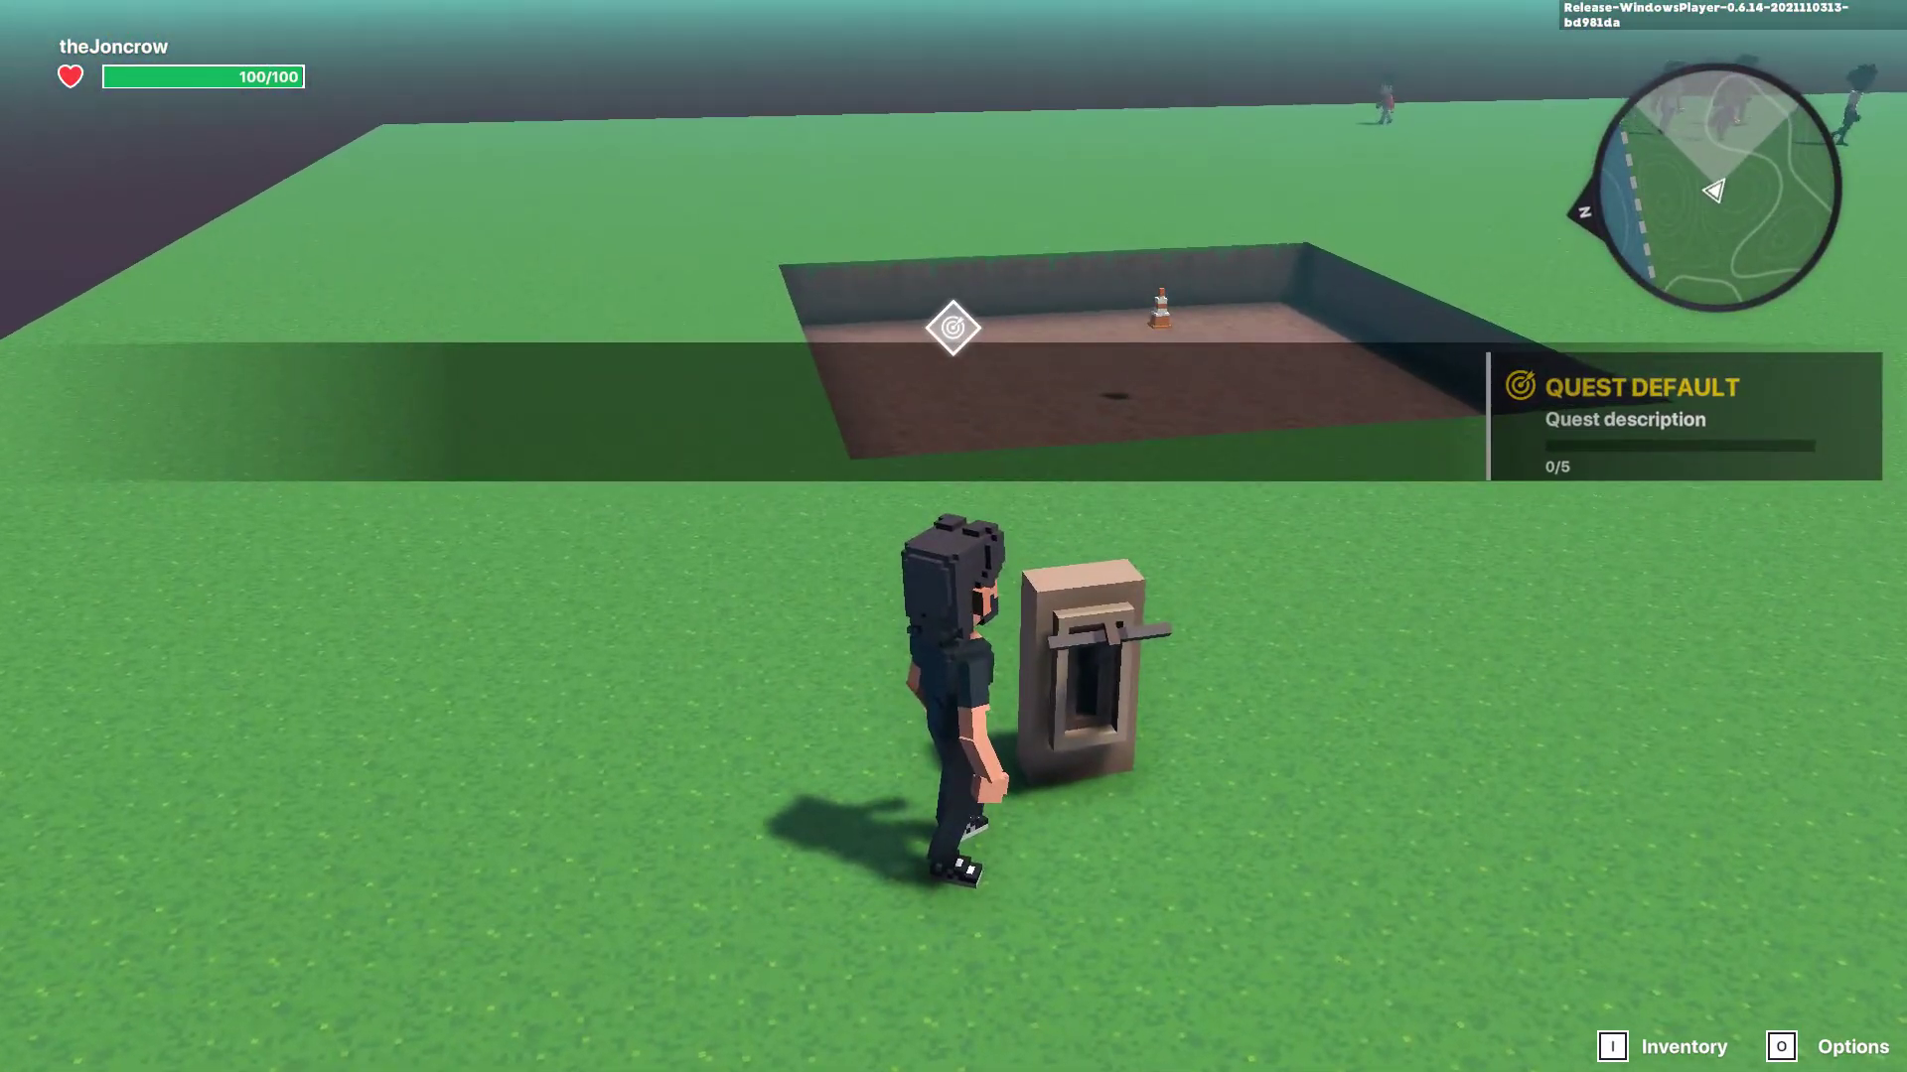
key("d")
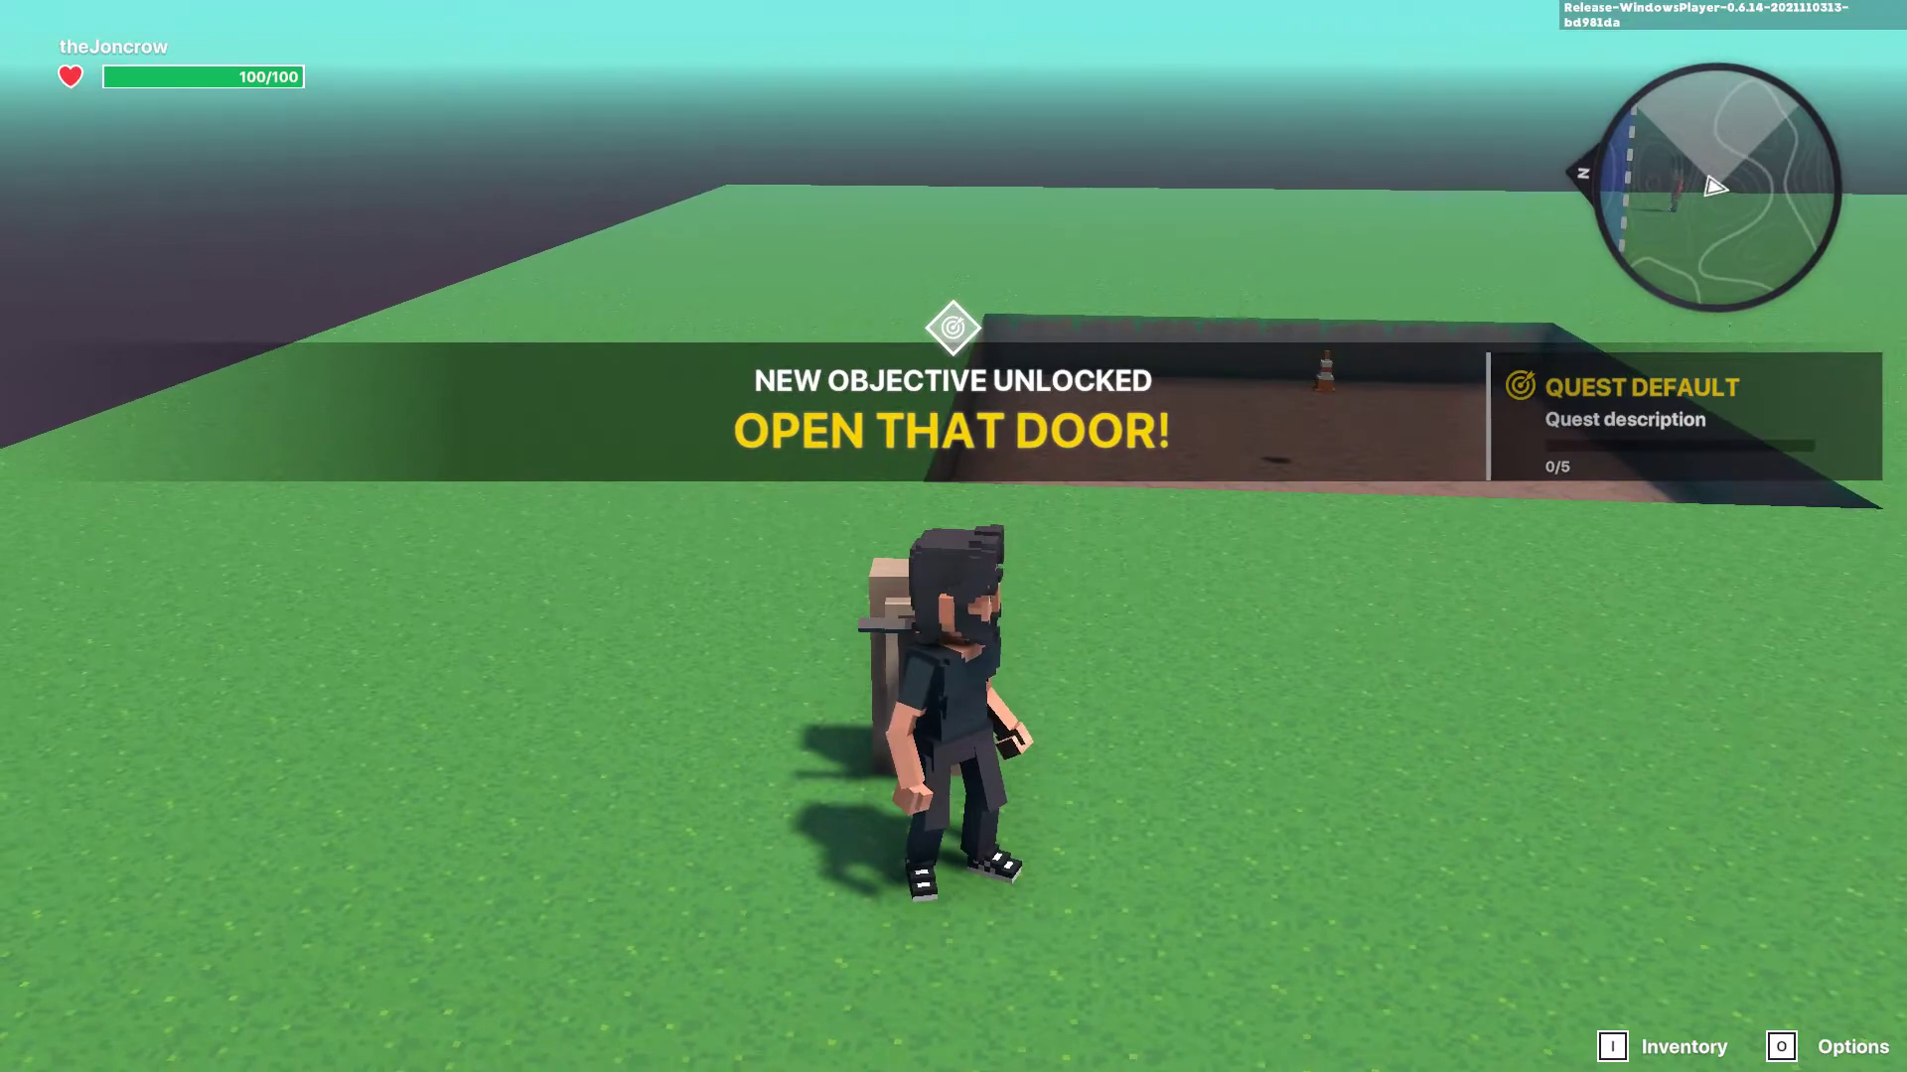
key("Escape")
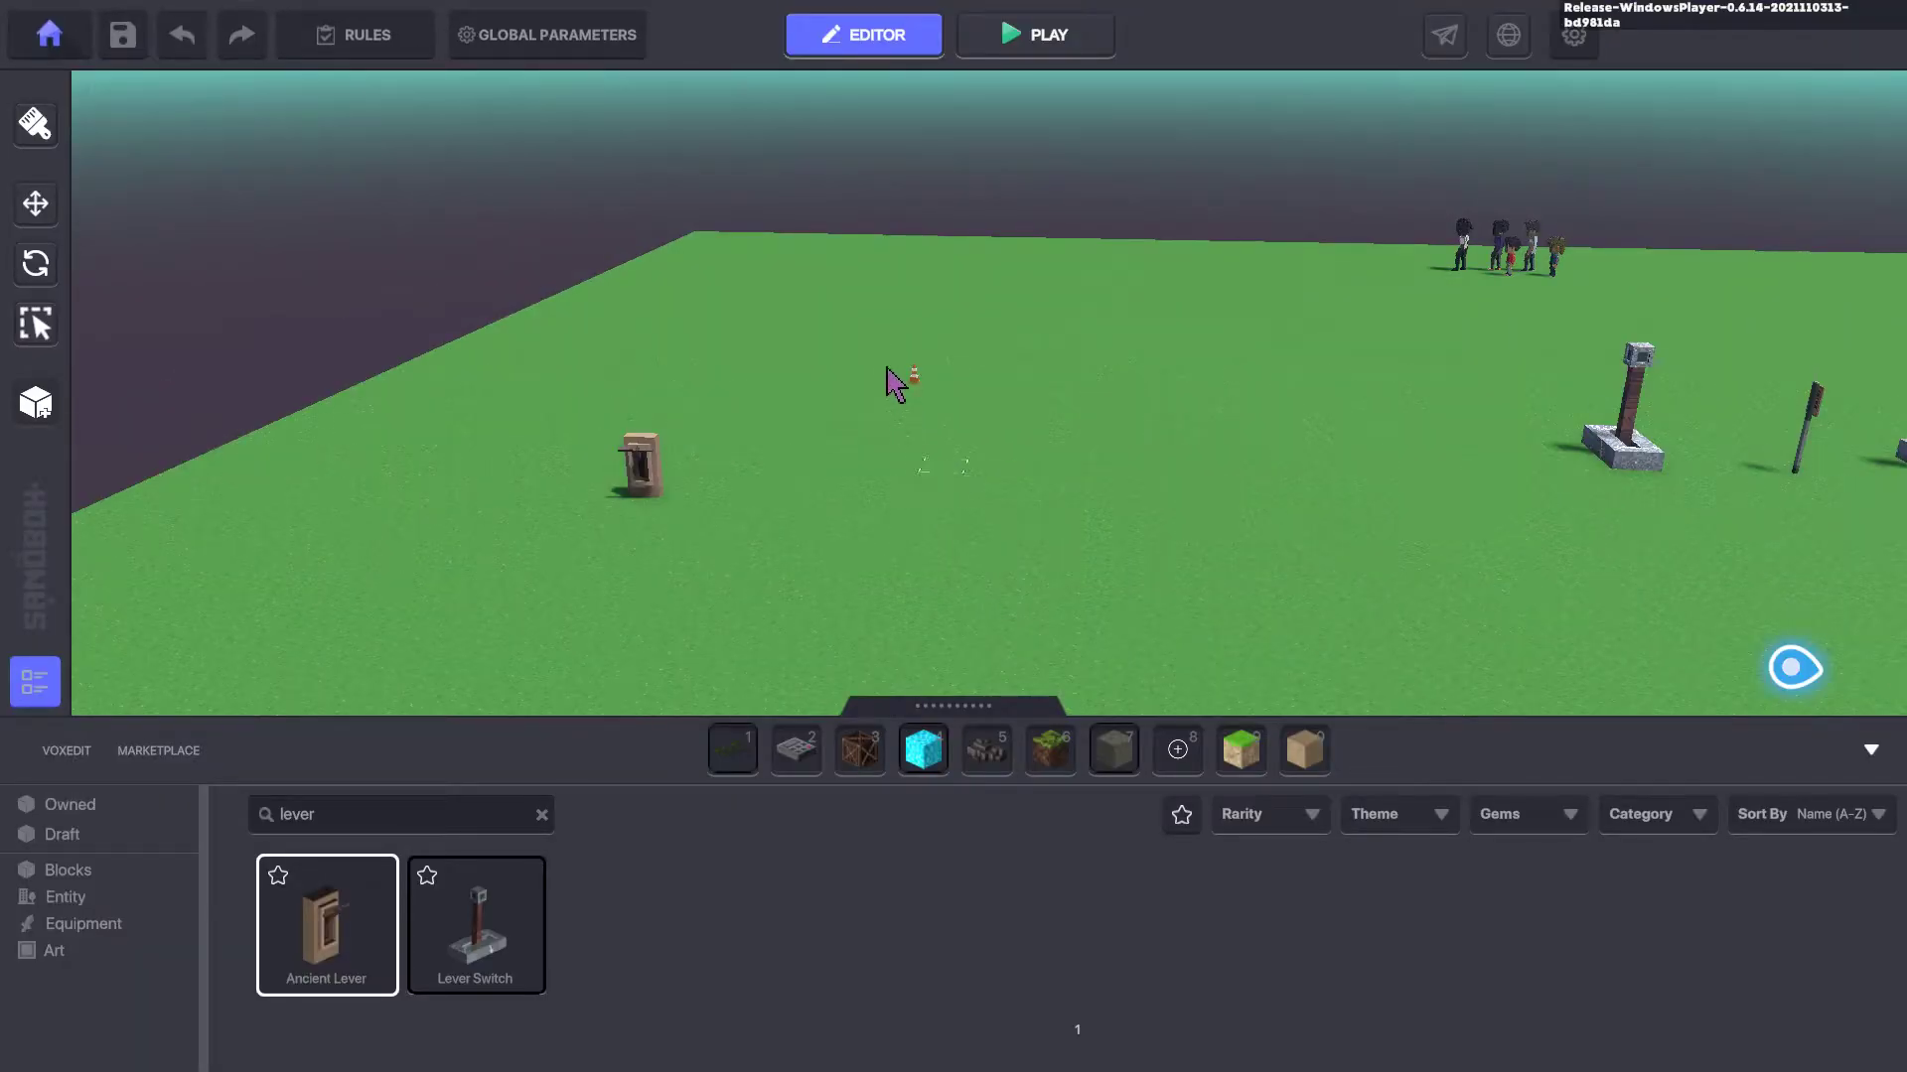
Set the Construction Cone's physics to Collisions + Gravity
left_click(915, 379)
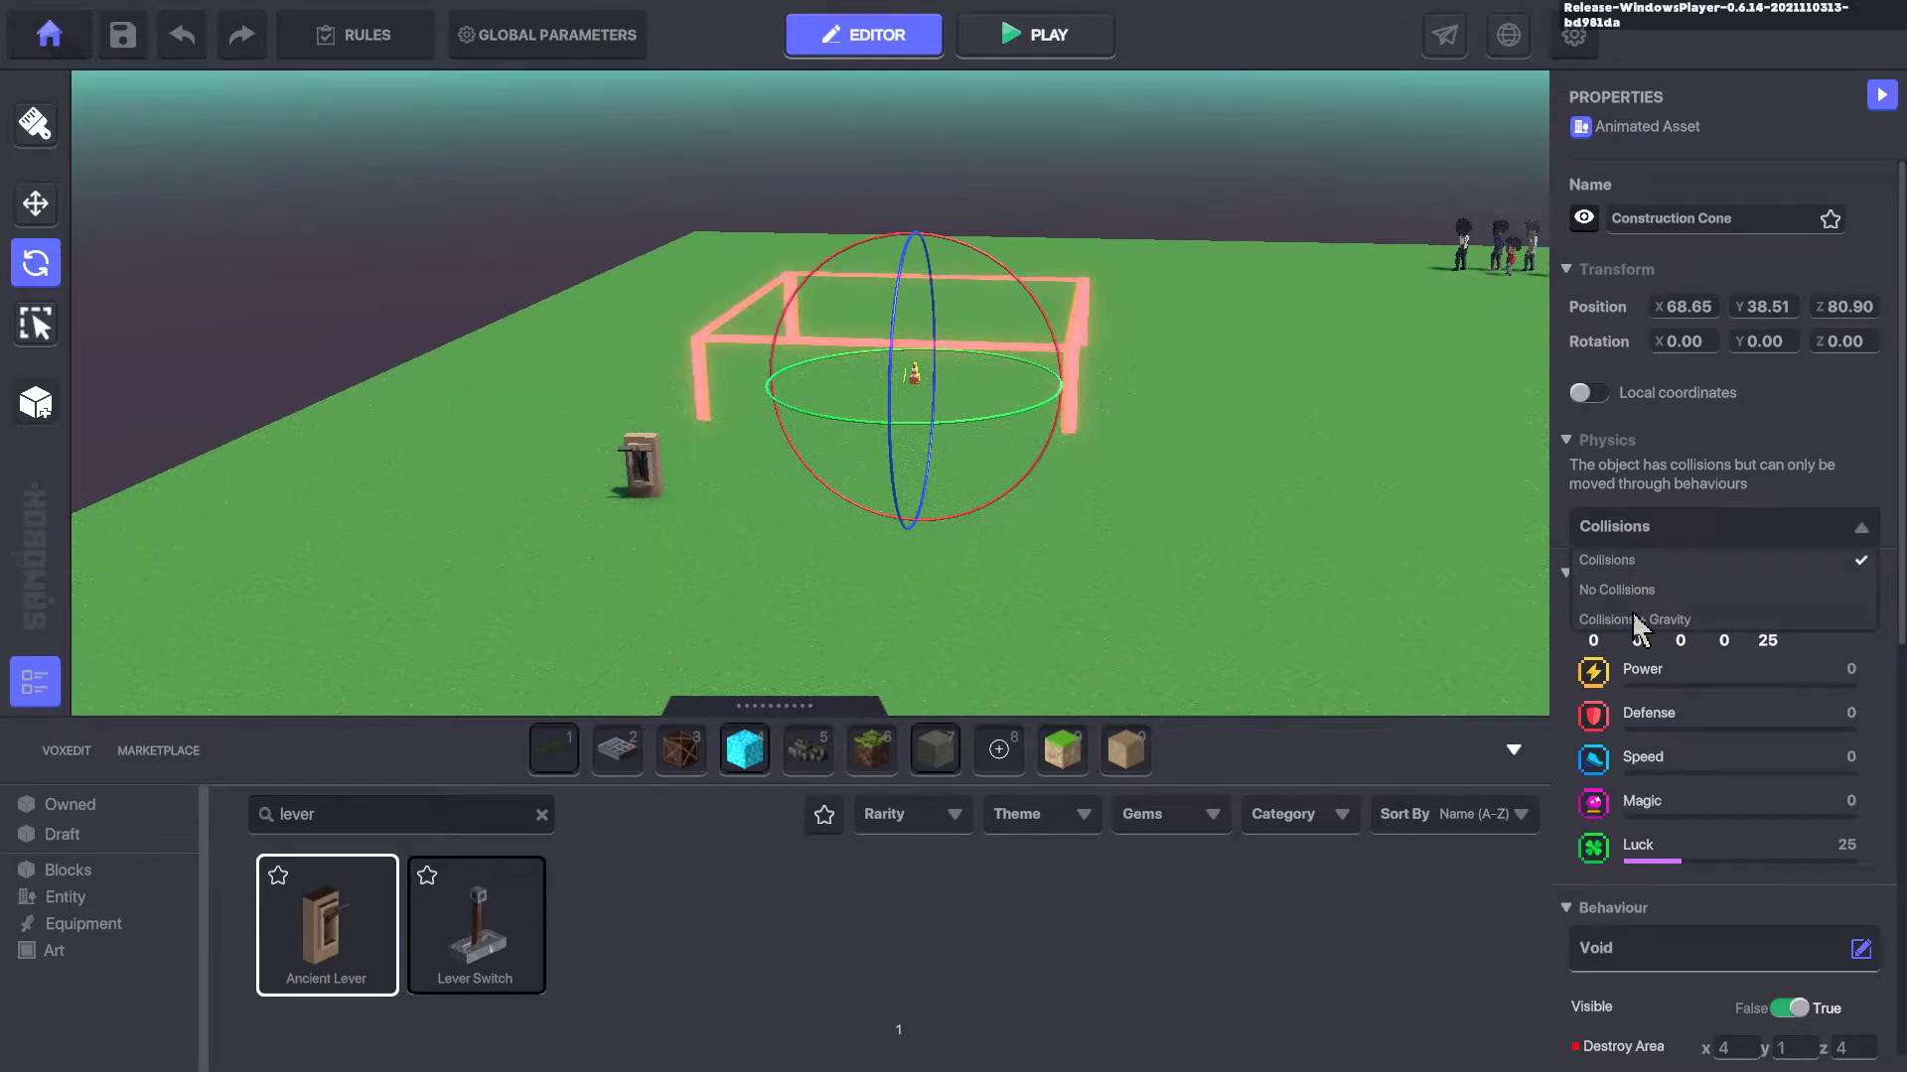
left_click(1635, 619)
Play-test the gravity-enabled cone by triggering the lever and entering the pit to examine it, and return to the editor
key("ctrl+p")
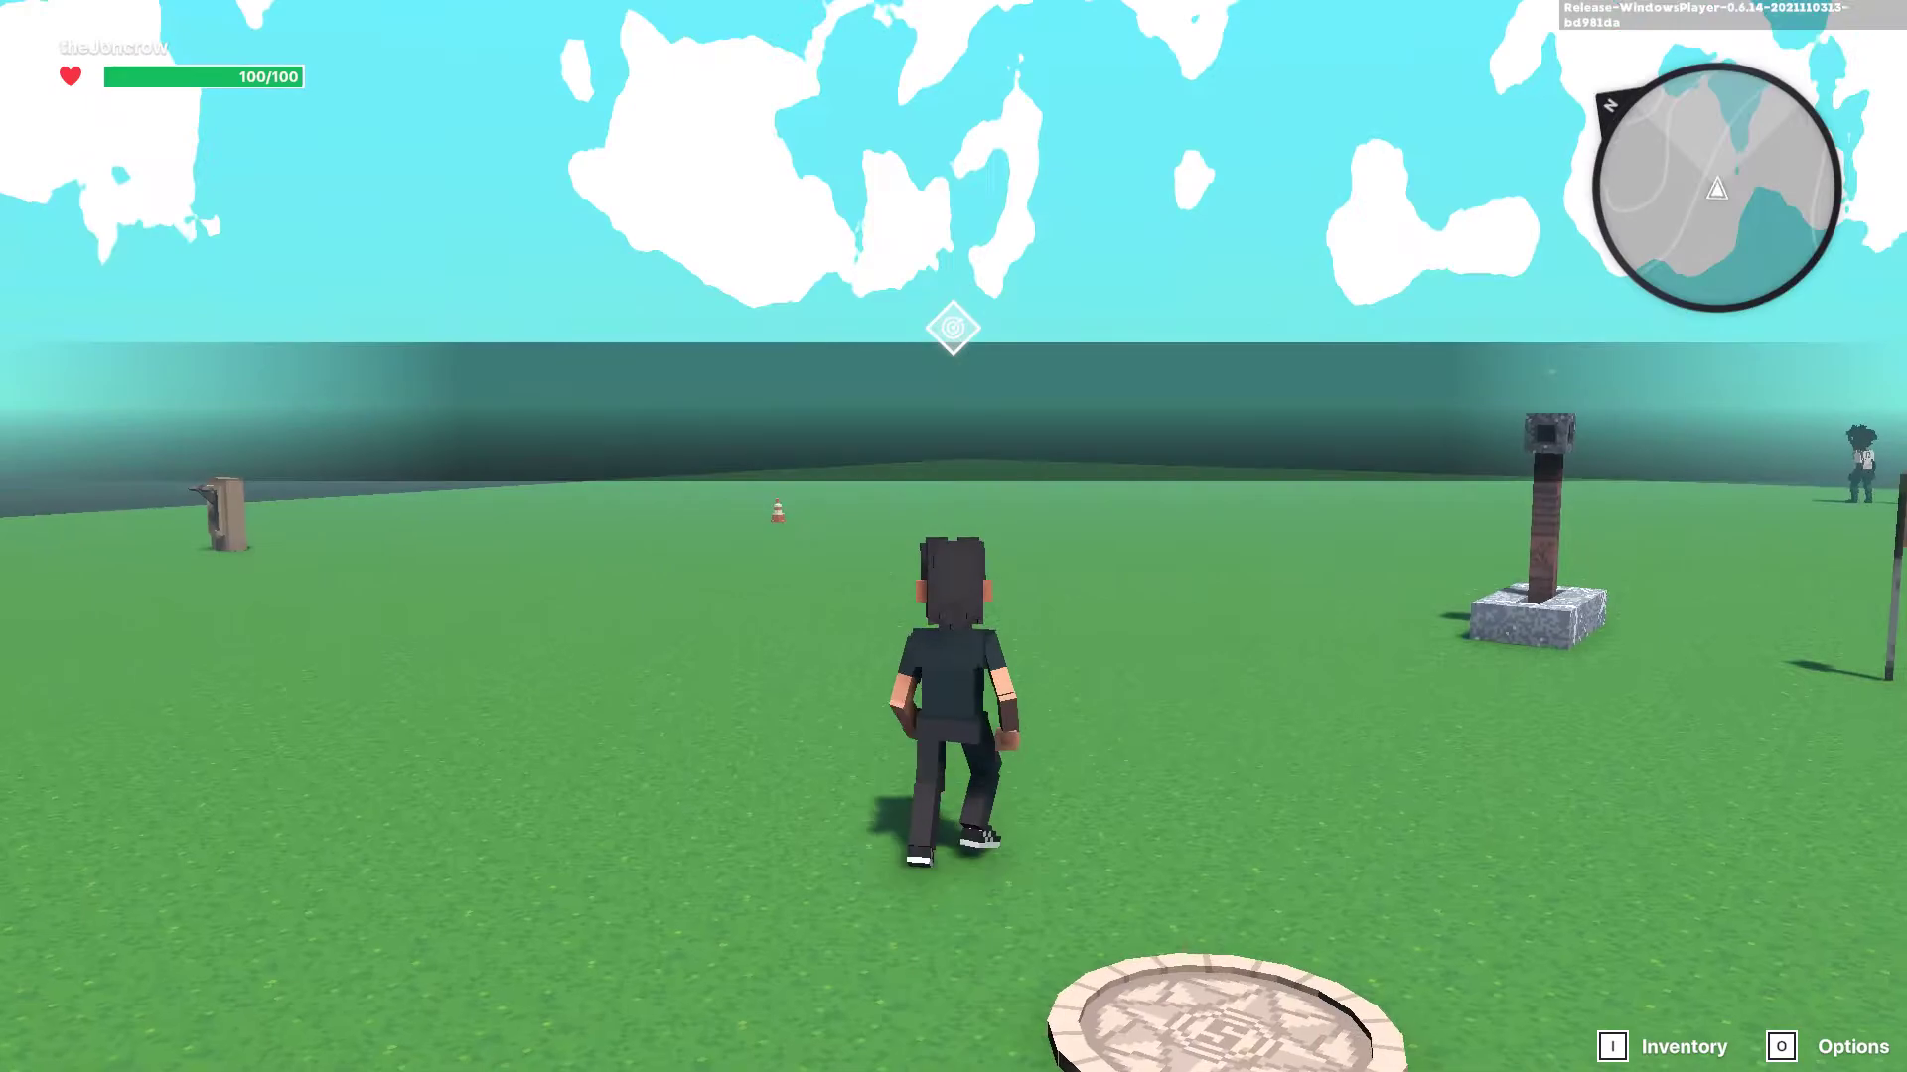
key("w")
key("w")
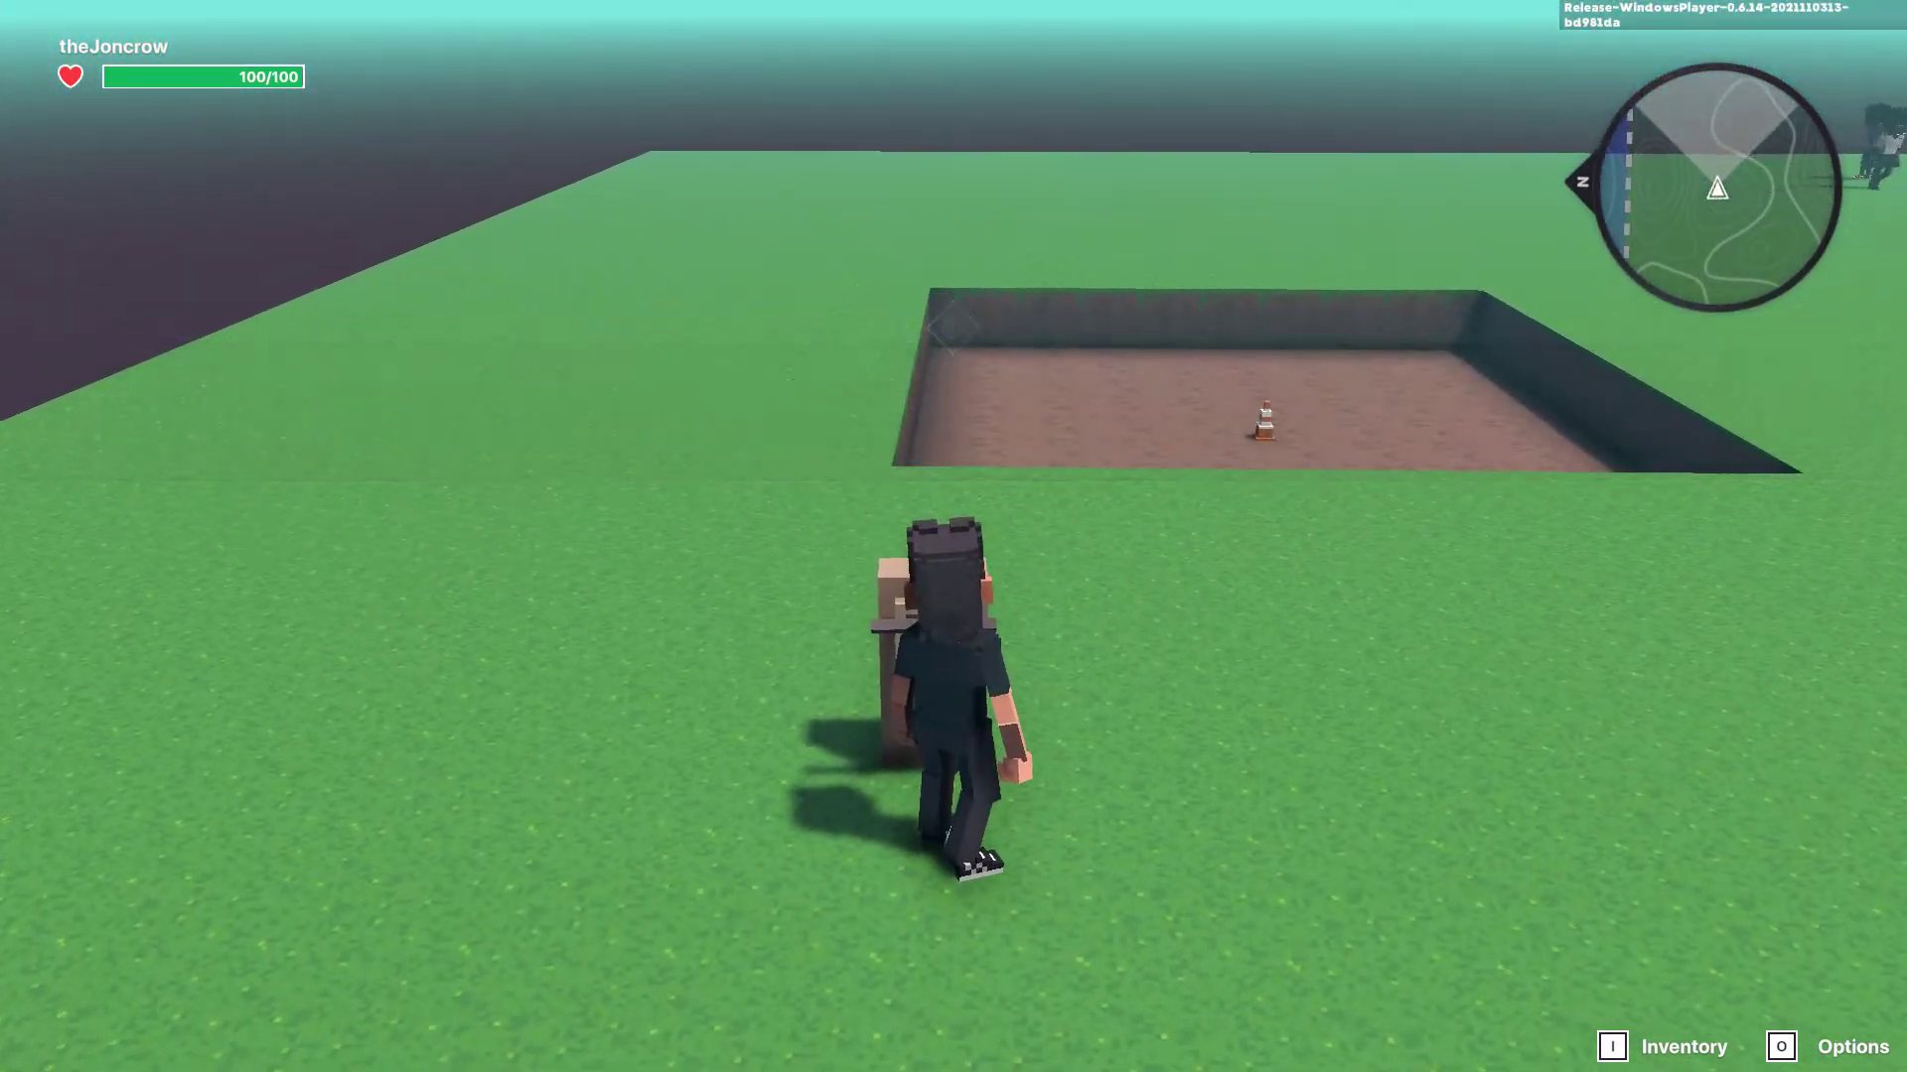
key("d")
key("w")
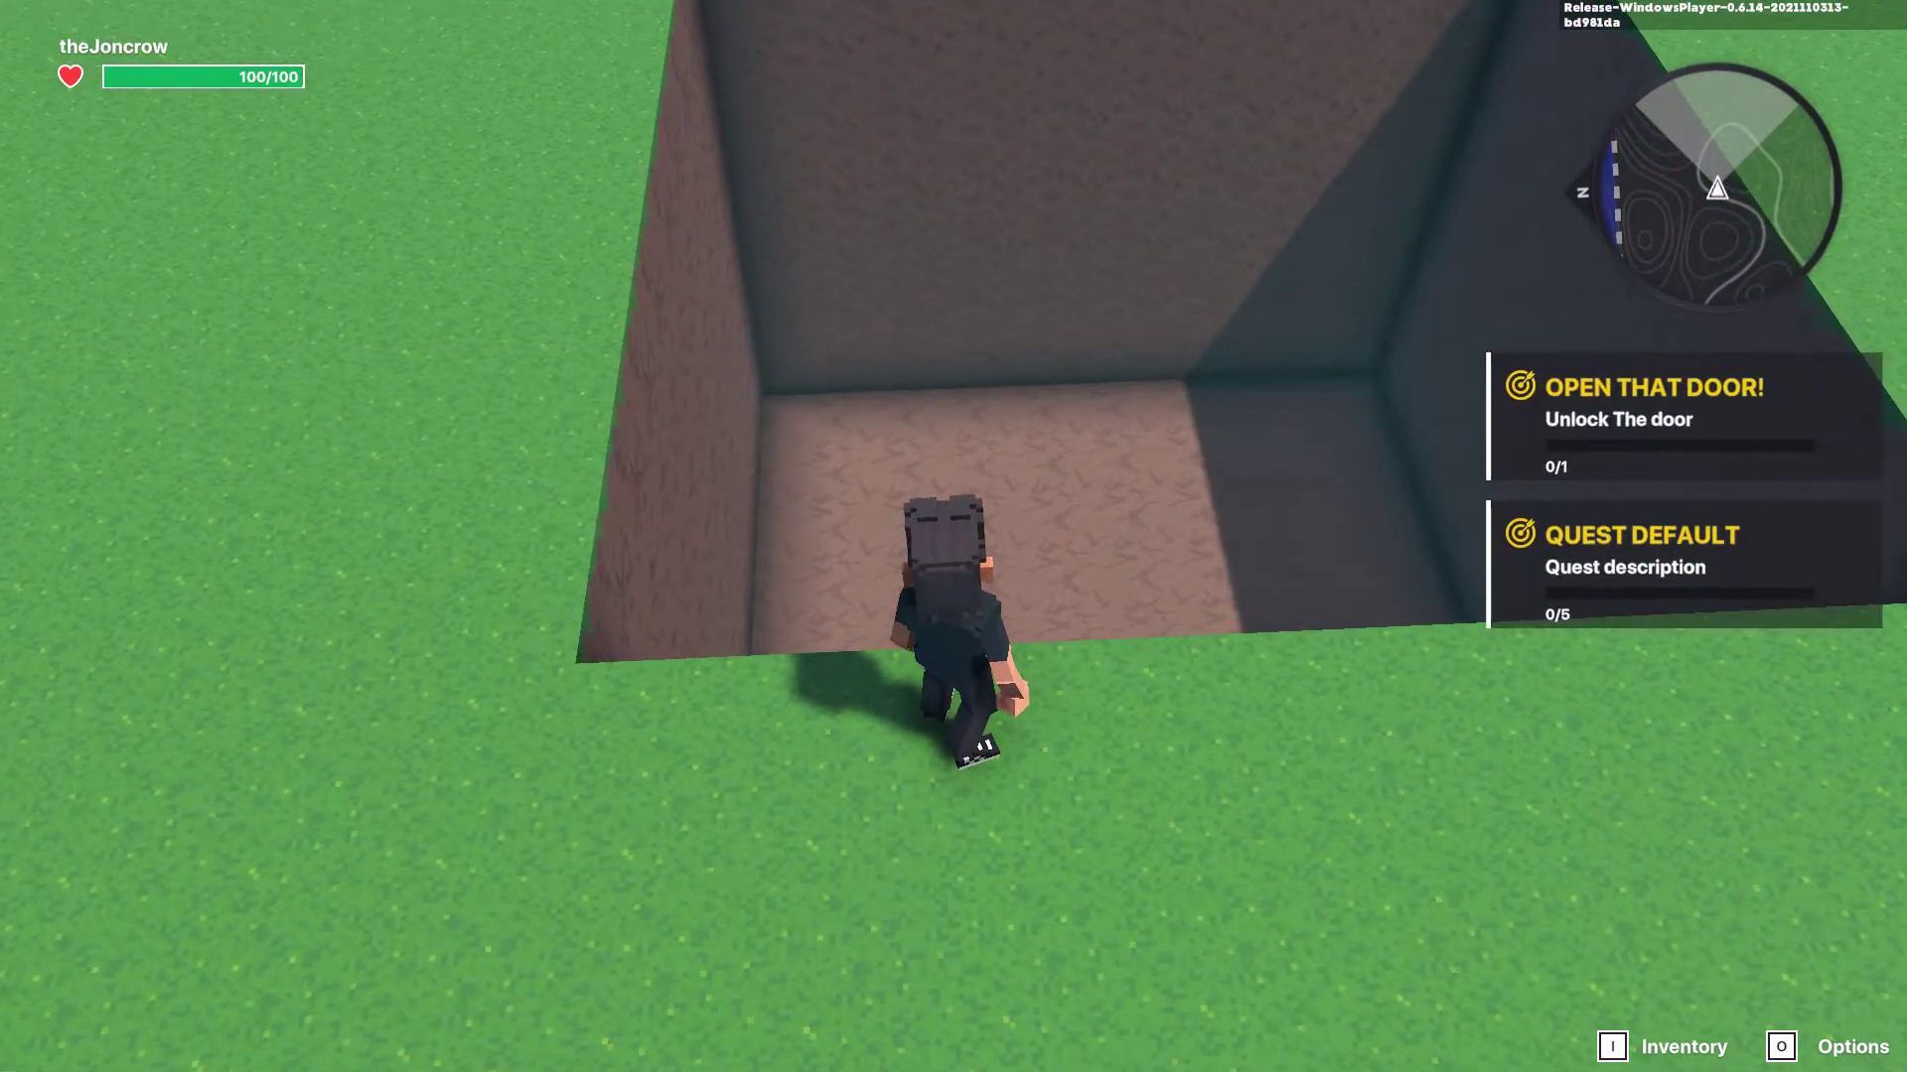
key("s")
key("w")
key("w")
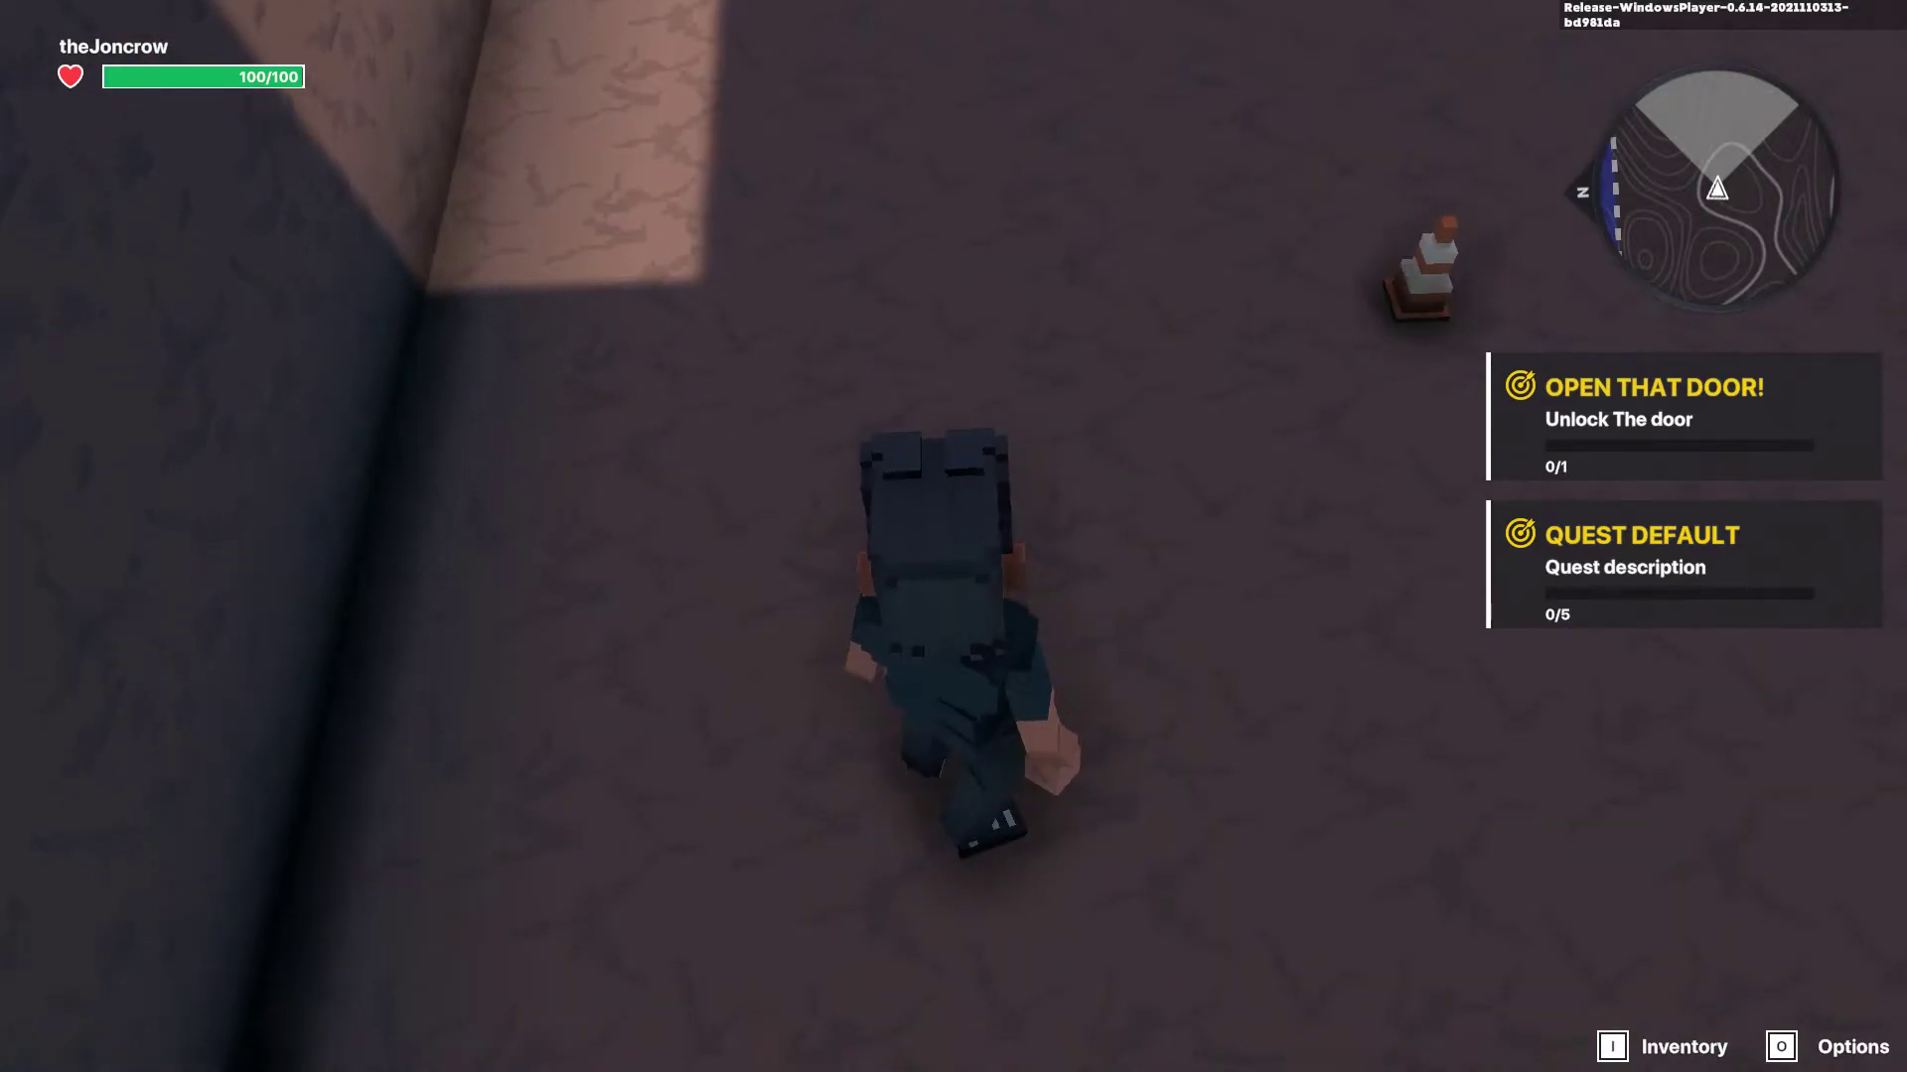
key("Escape")
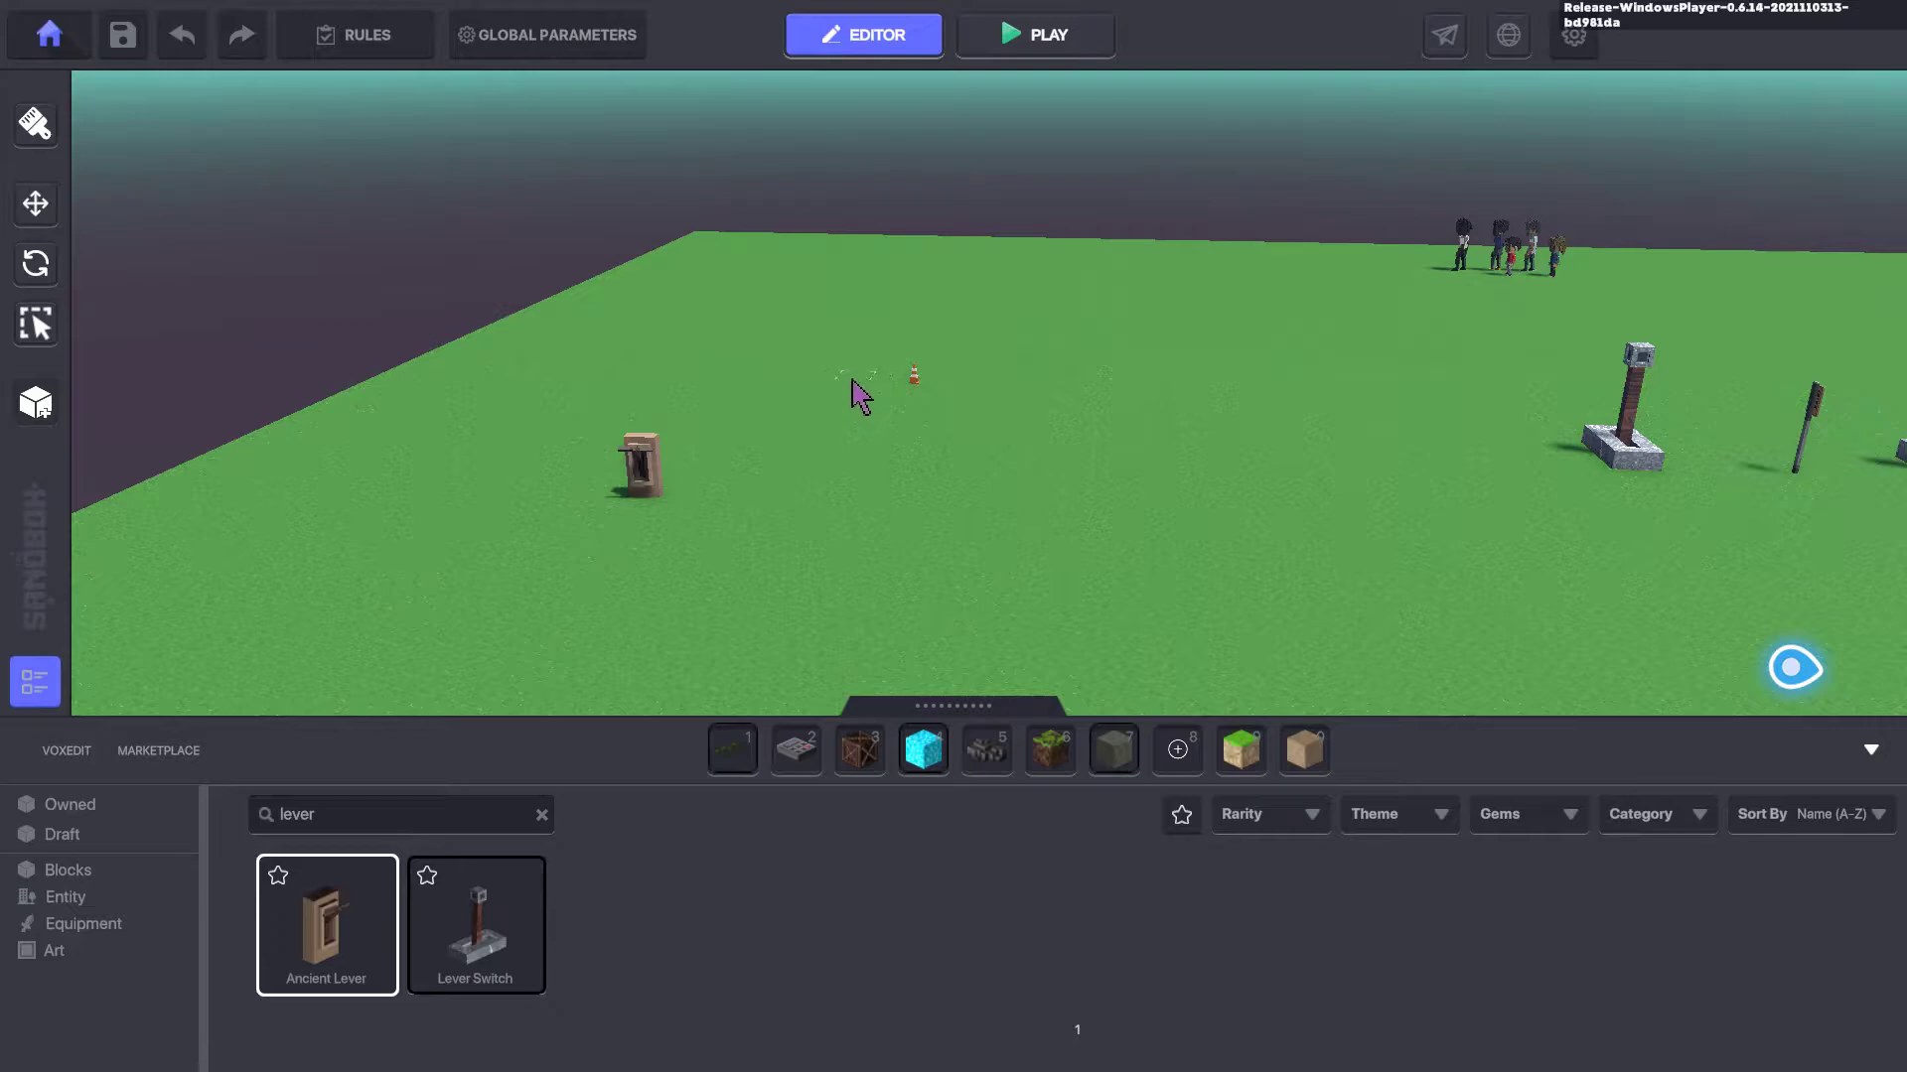
Duplicate the Ancient Lever and move the copy in front of the cone, to about X 59.57, Z 79.65
left_click(650, 474)
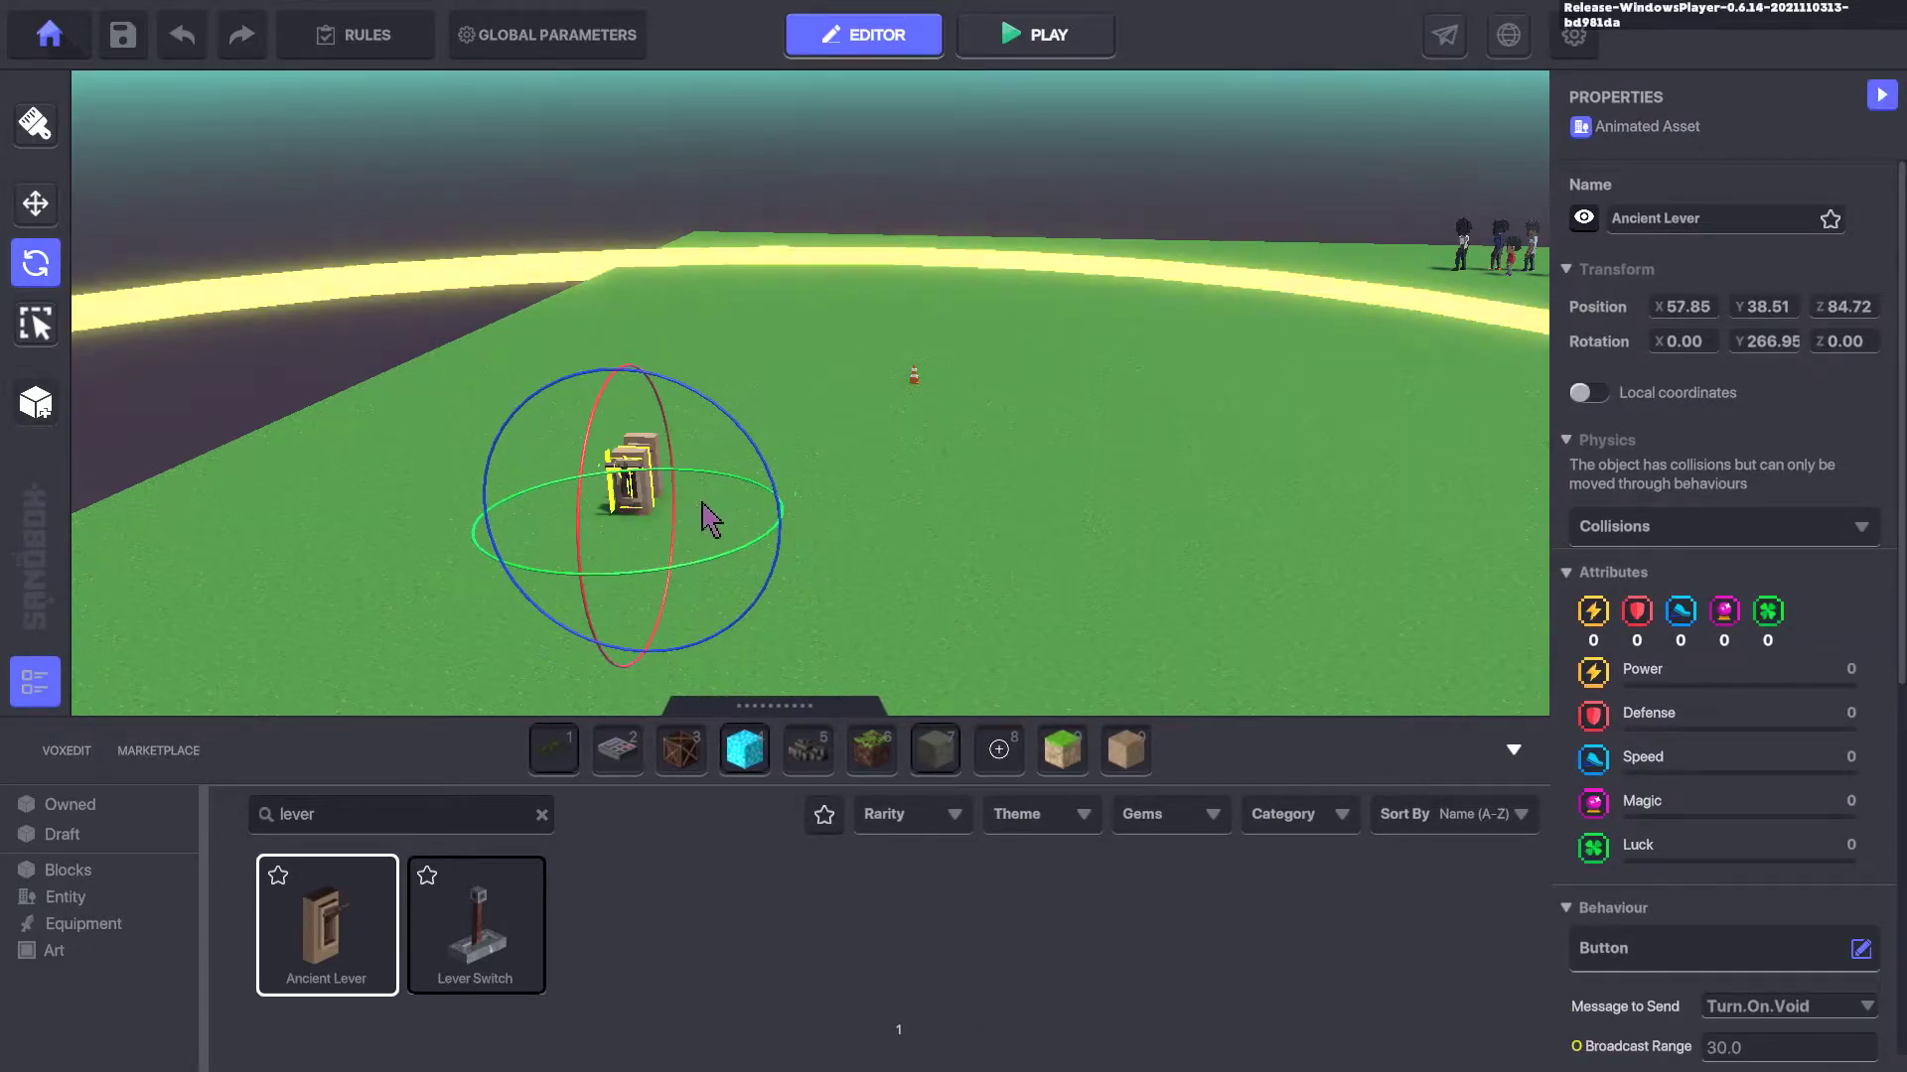
key("w")
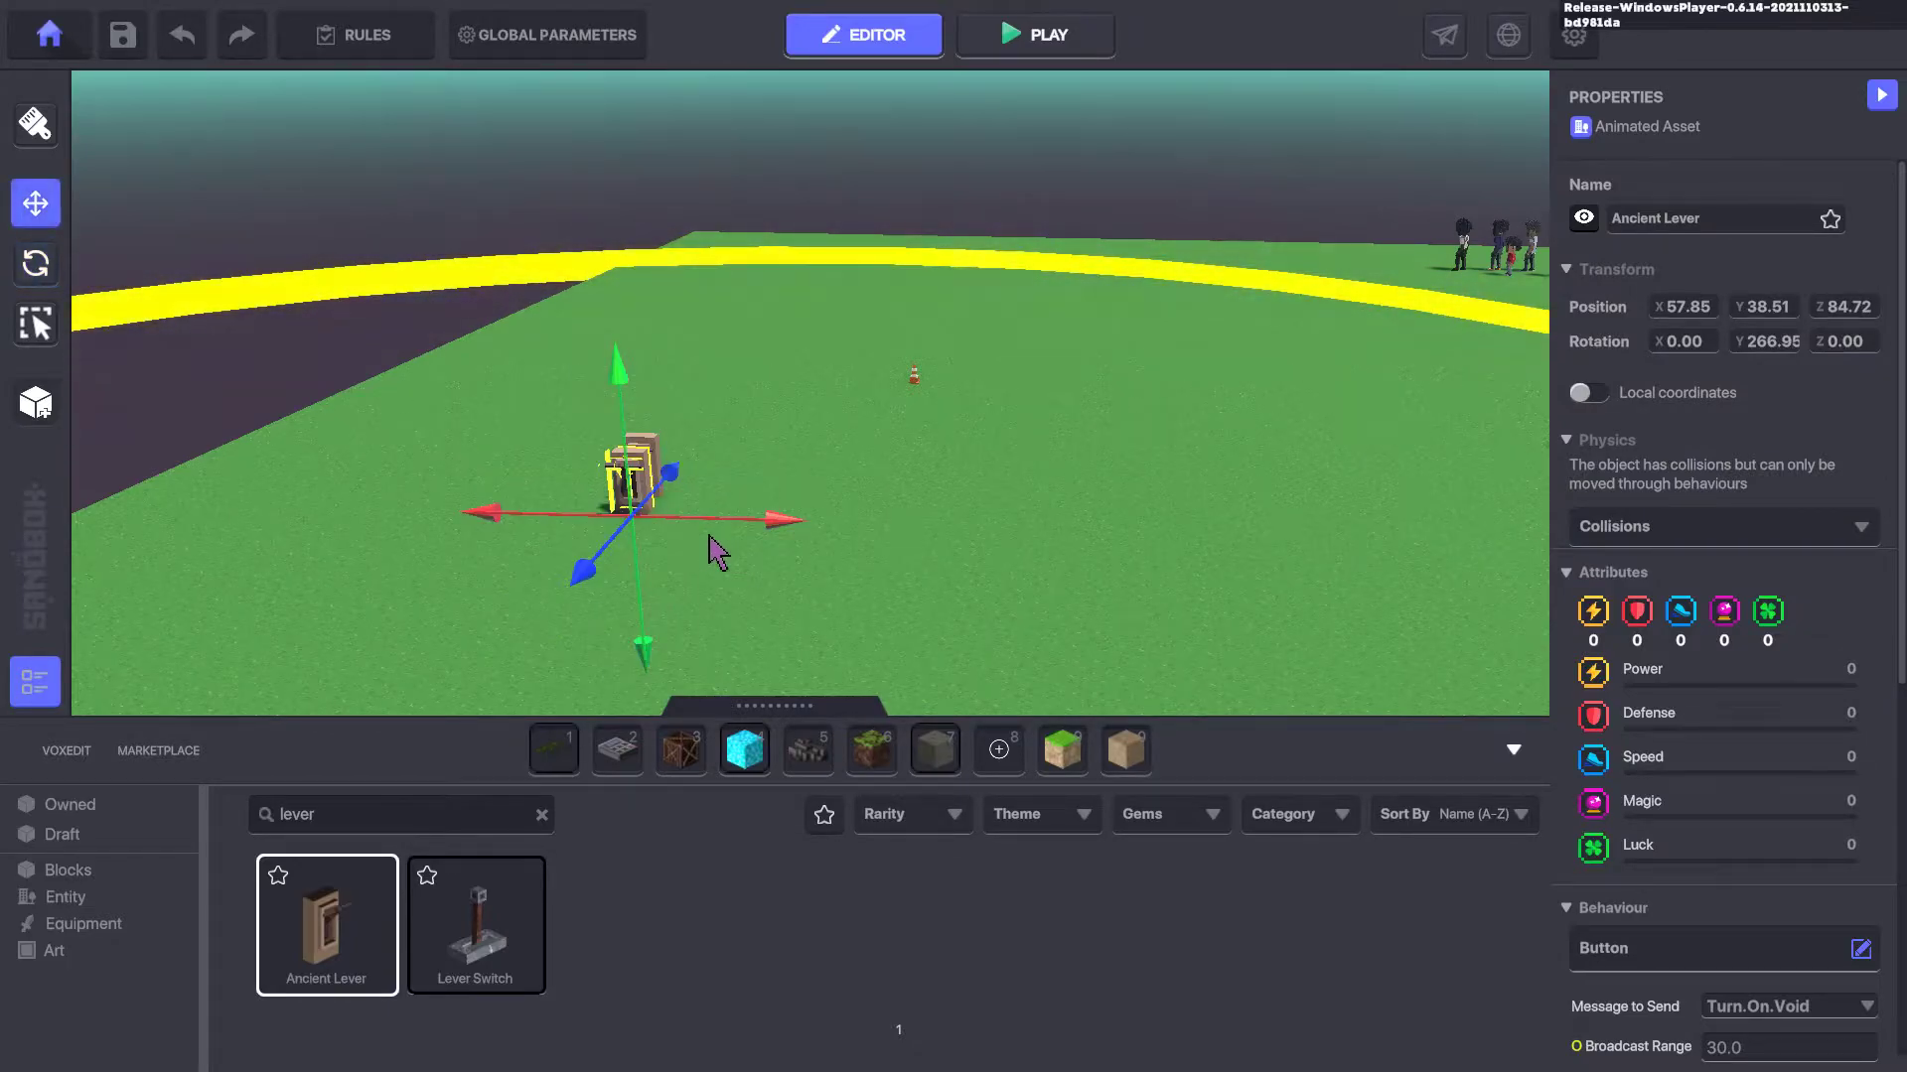
left_click_drag(681, 547, 963, 497)
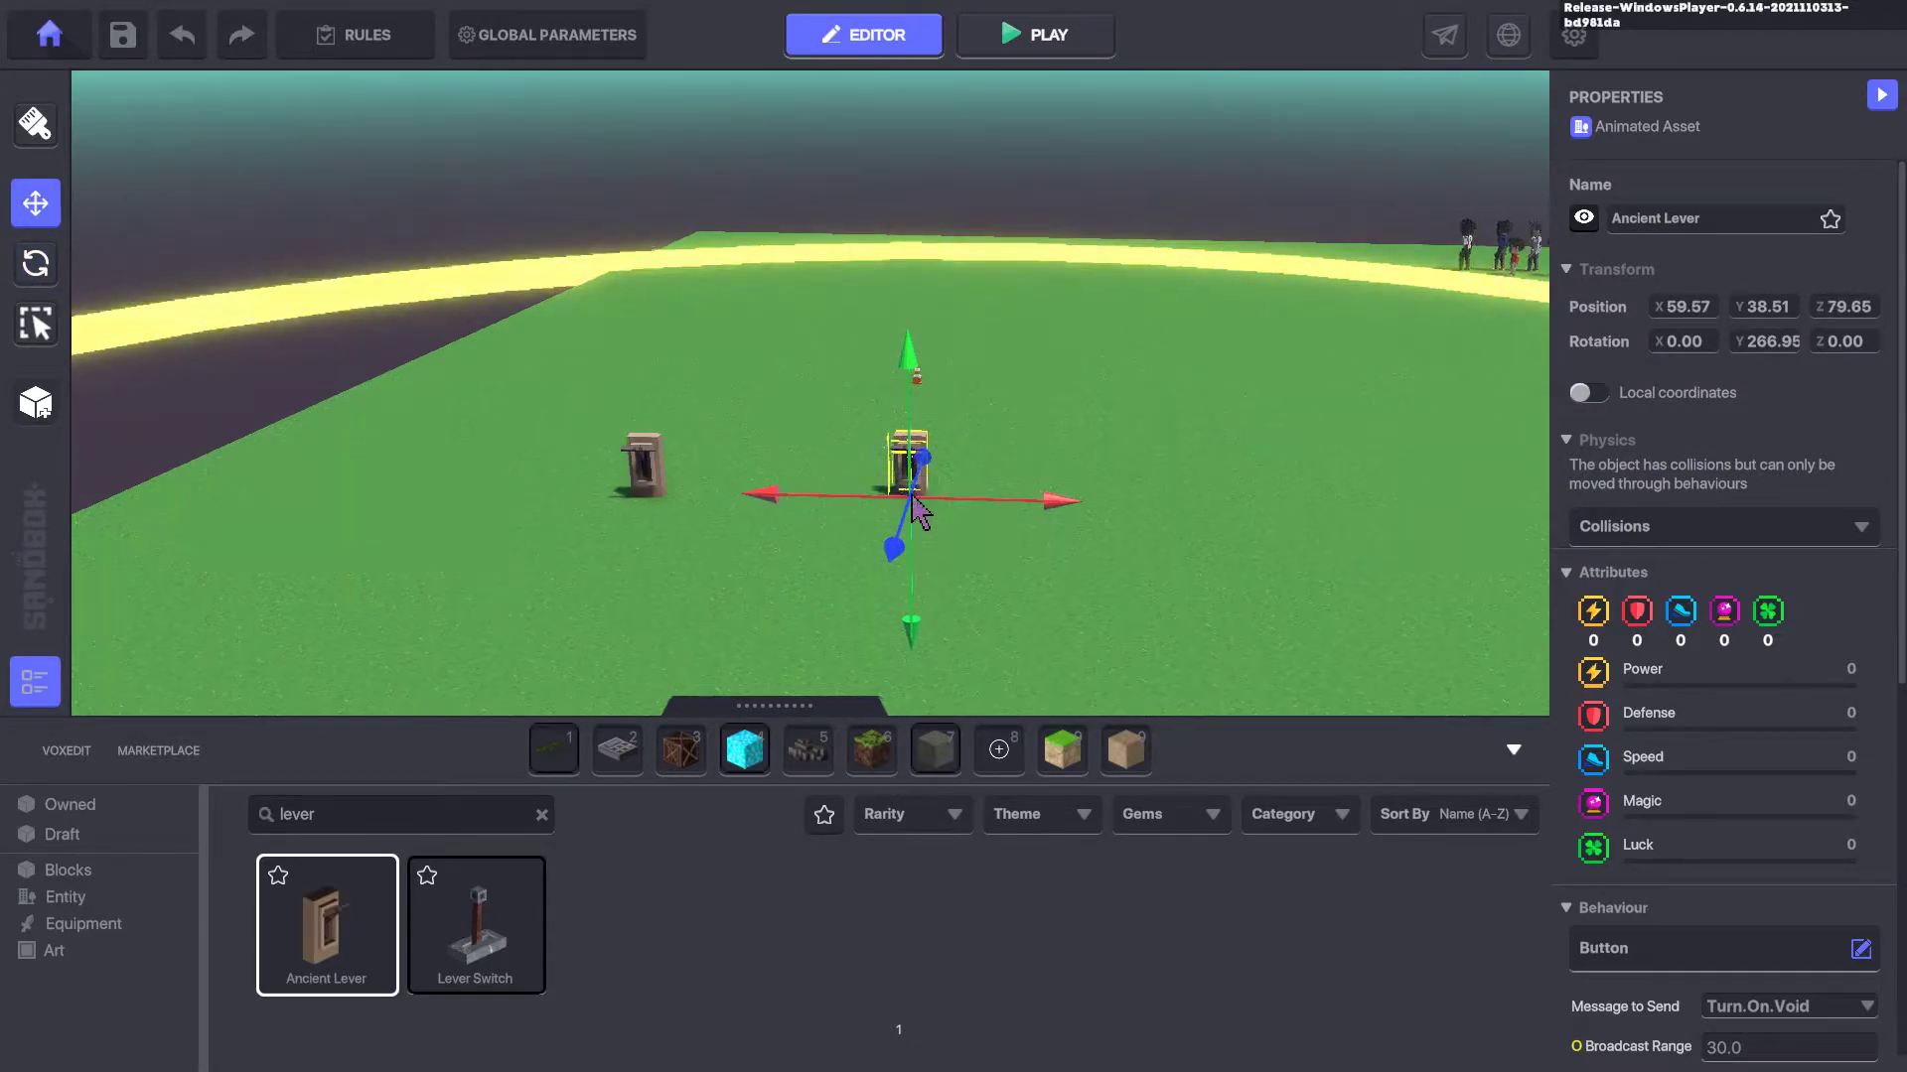
Add a Health component to the Construction Cone that has the Void behaviour
scroll(983, 432, "up", 5)
middle_click_drag(1111, 360, 1026, 364)
scroll(1026, 364, "up", 2)
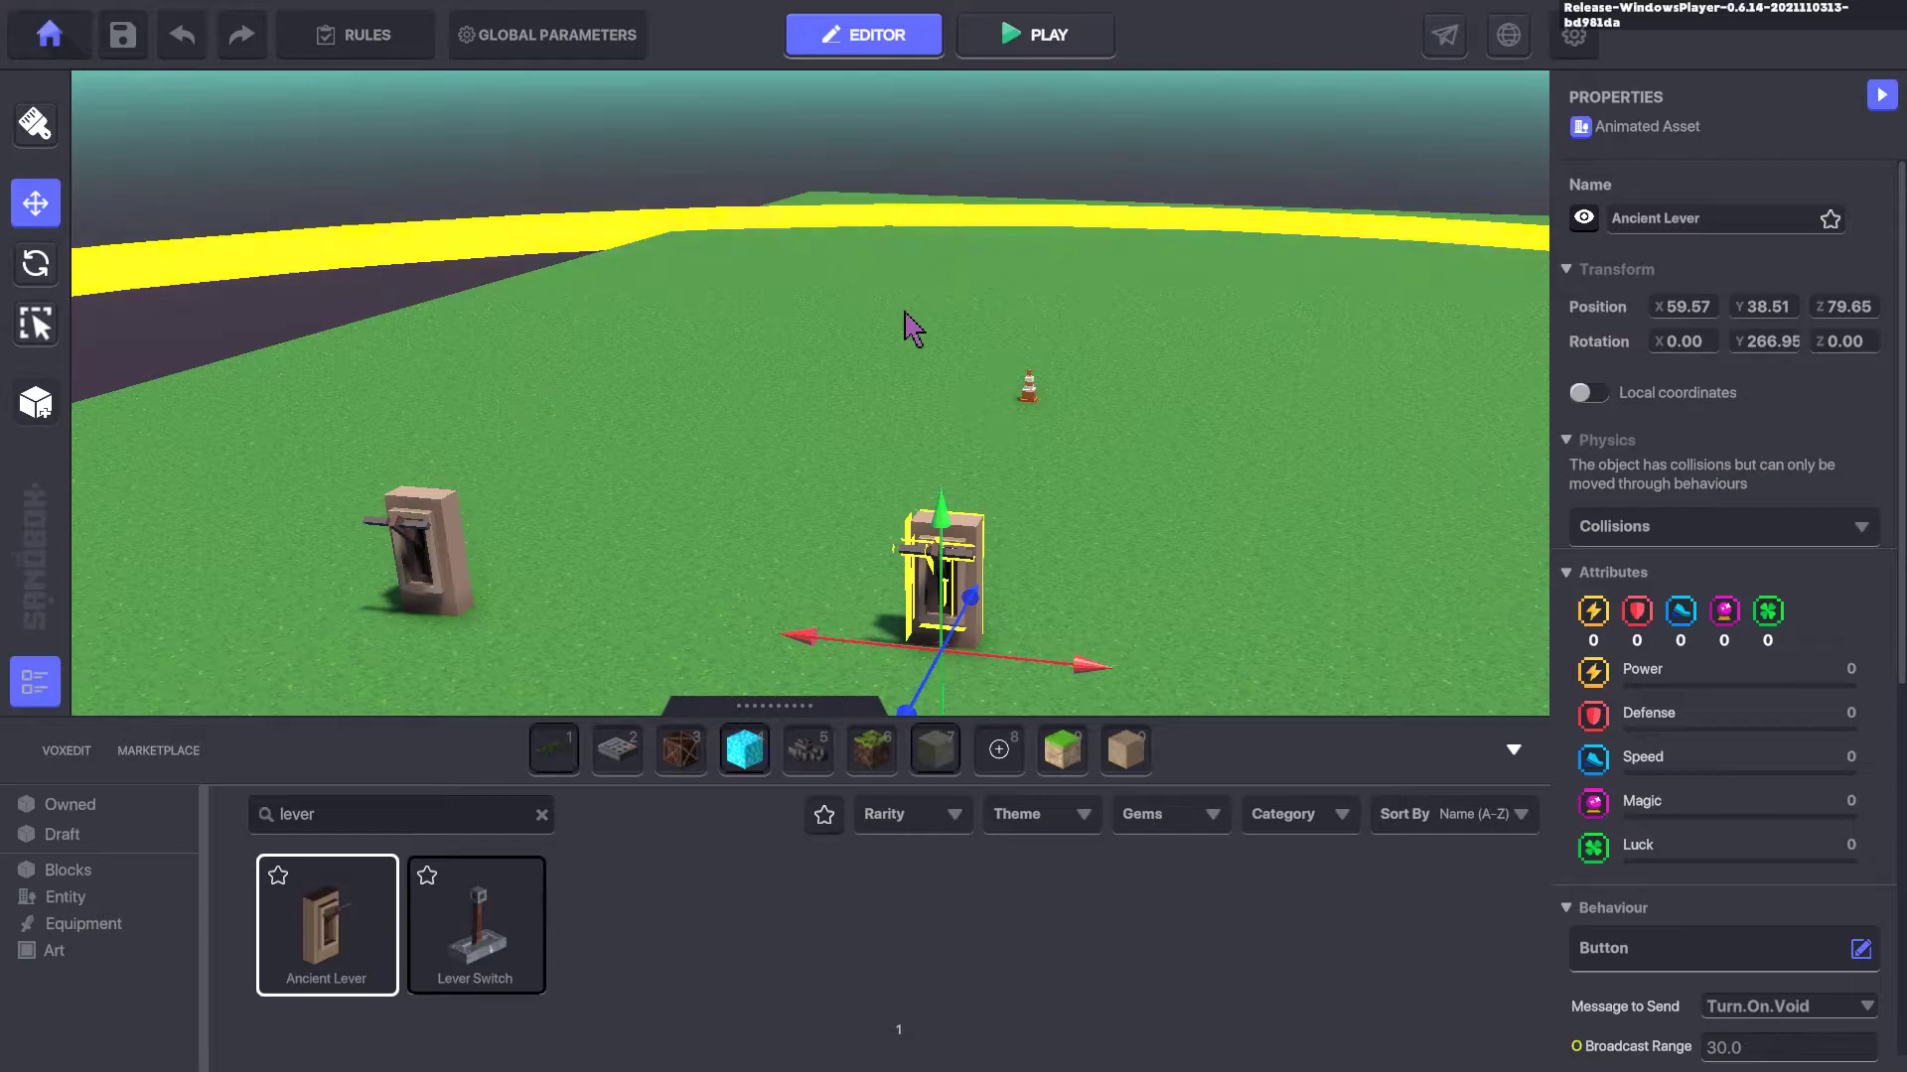
left_click(904, 310)
left_click(1033, 393)
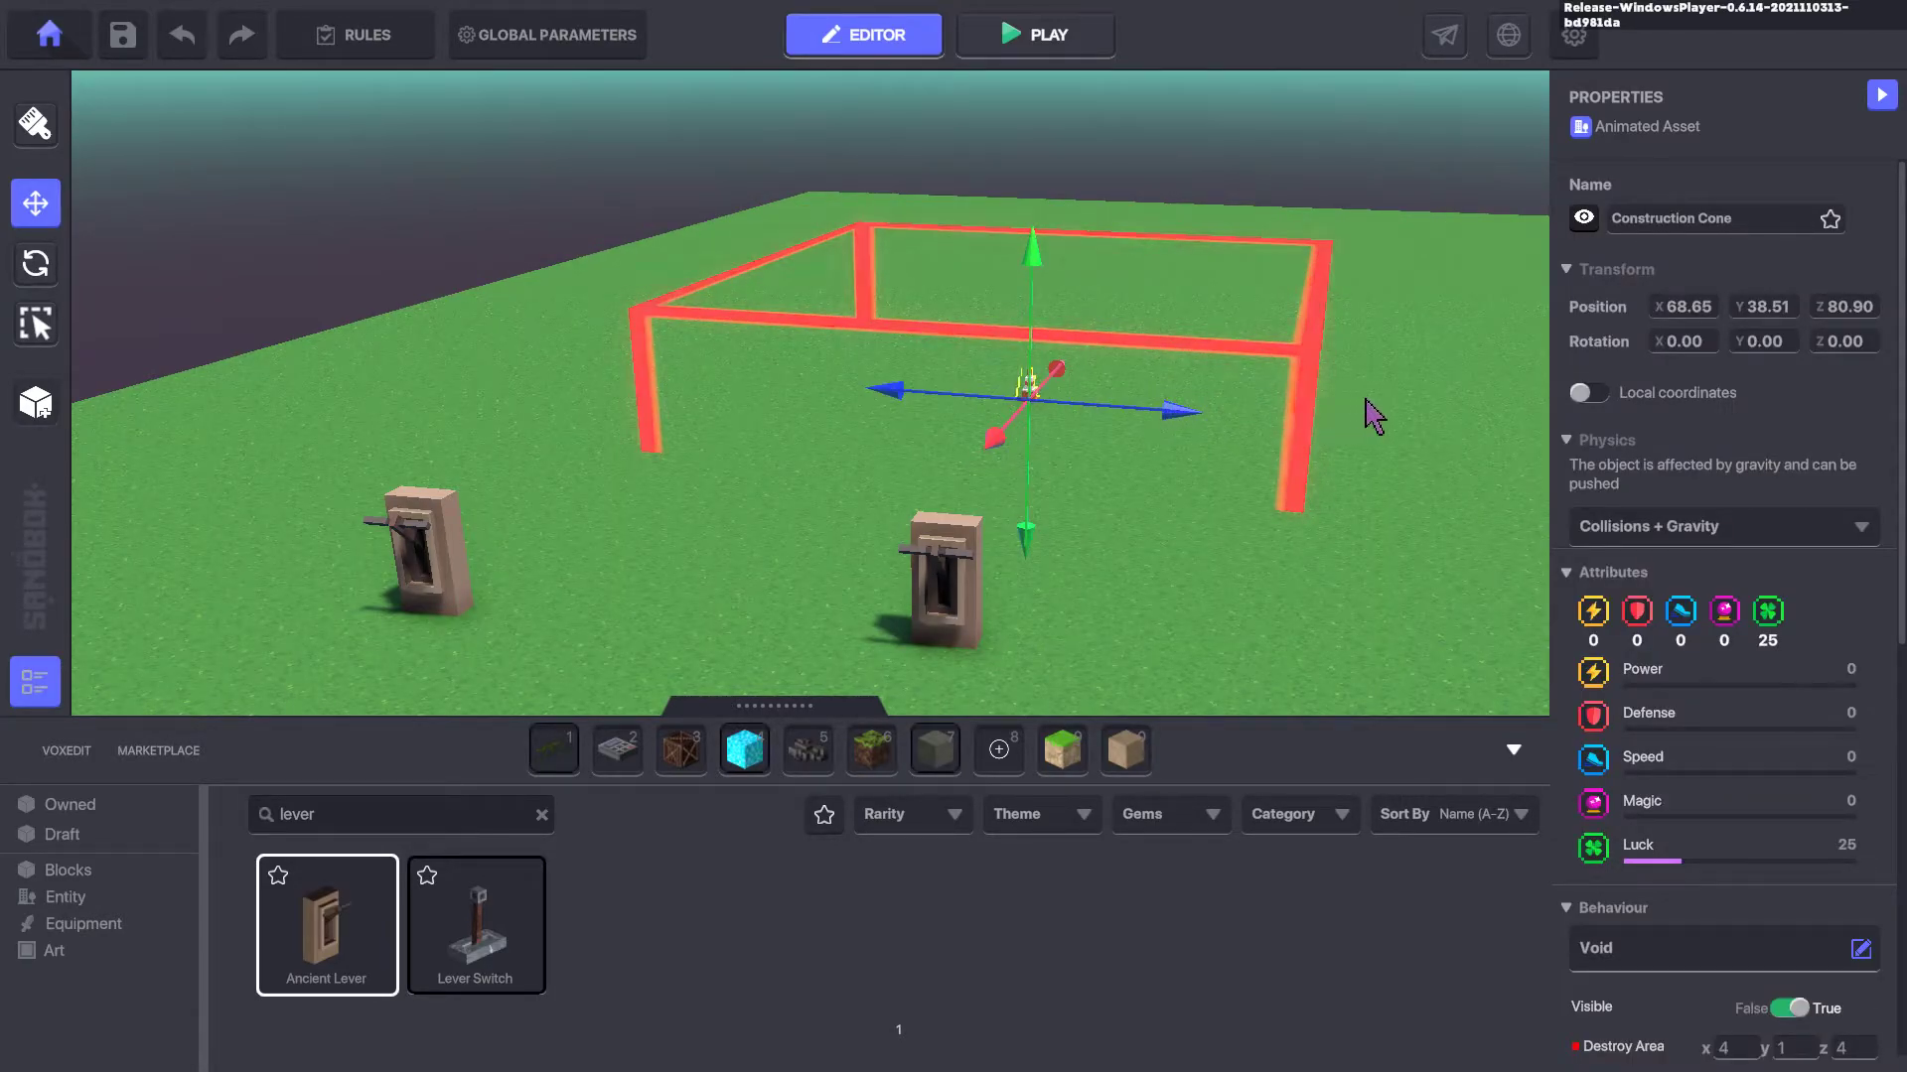
scroll(1653, 412, "down", 5)
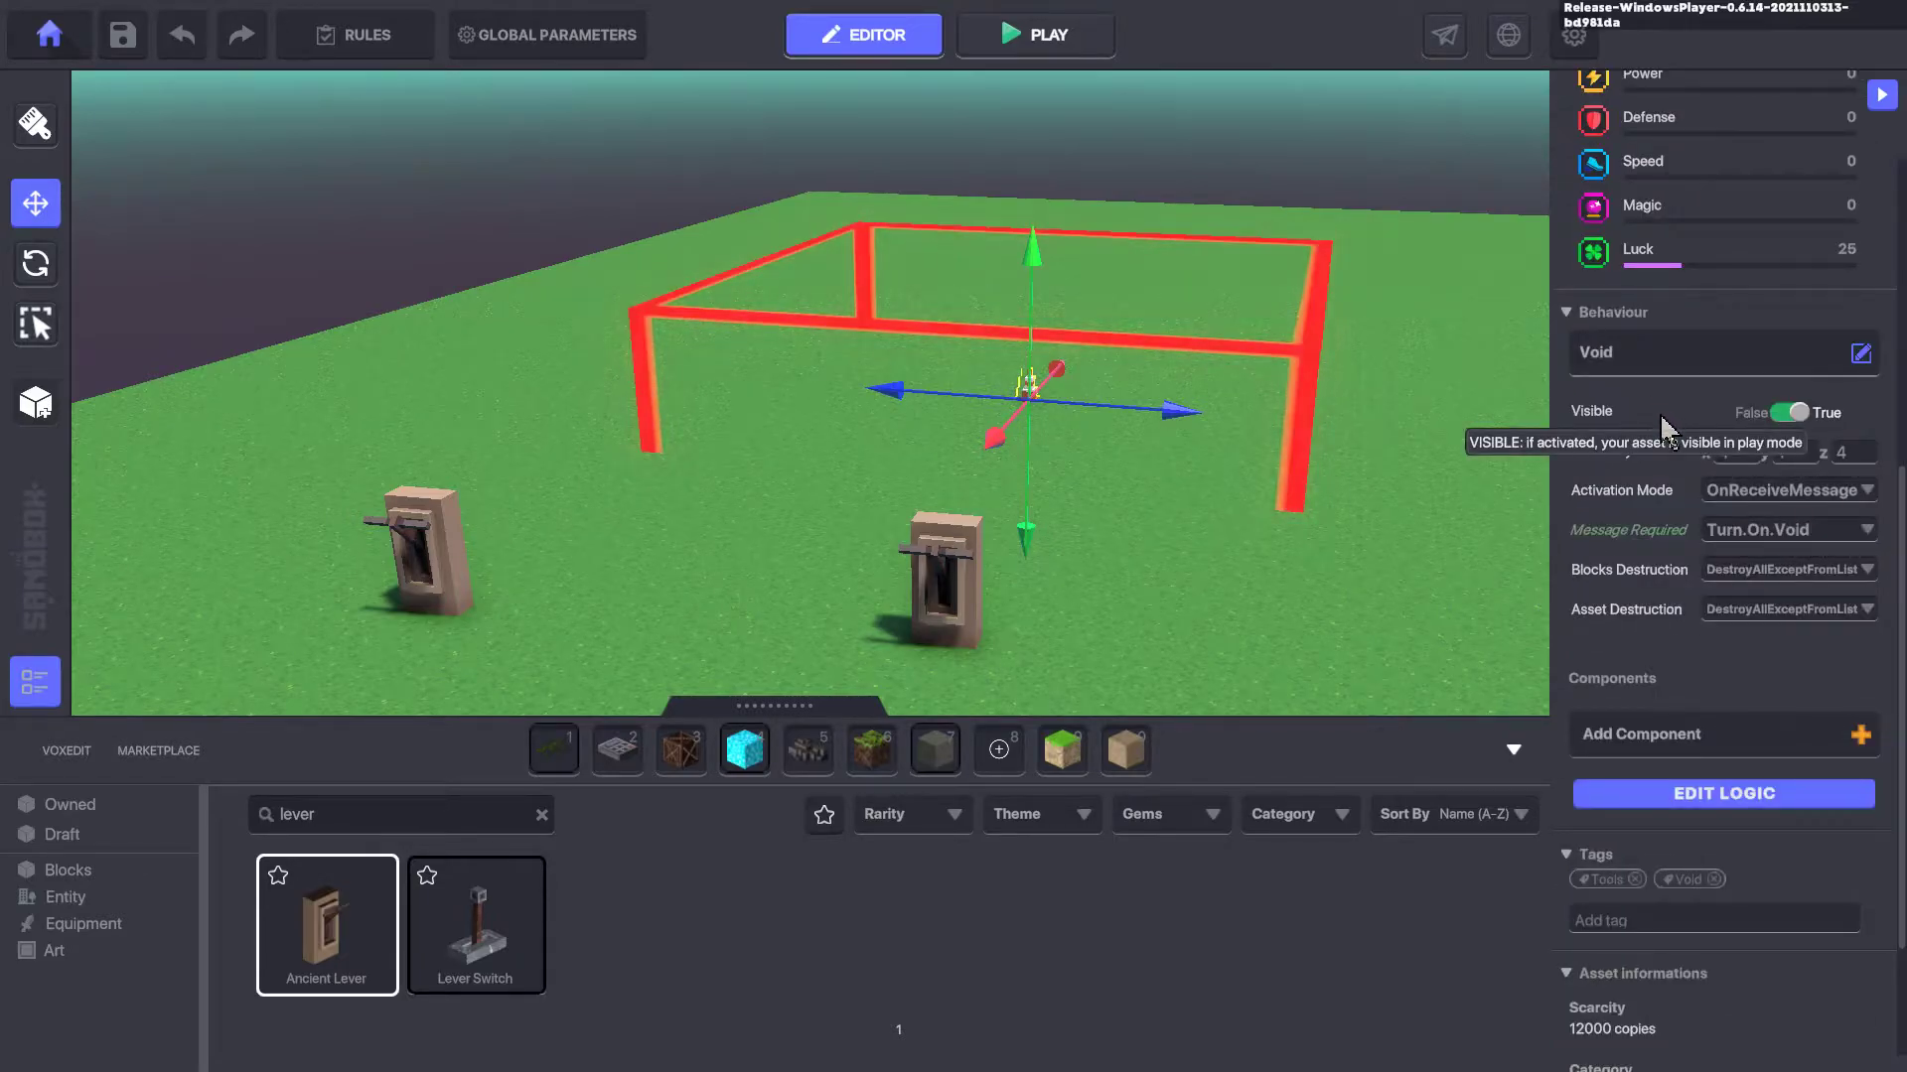
left_click(1671, 737)
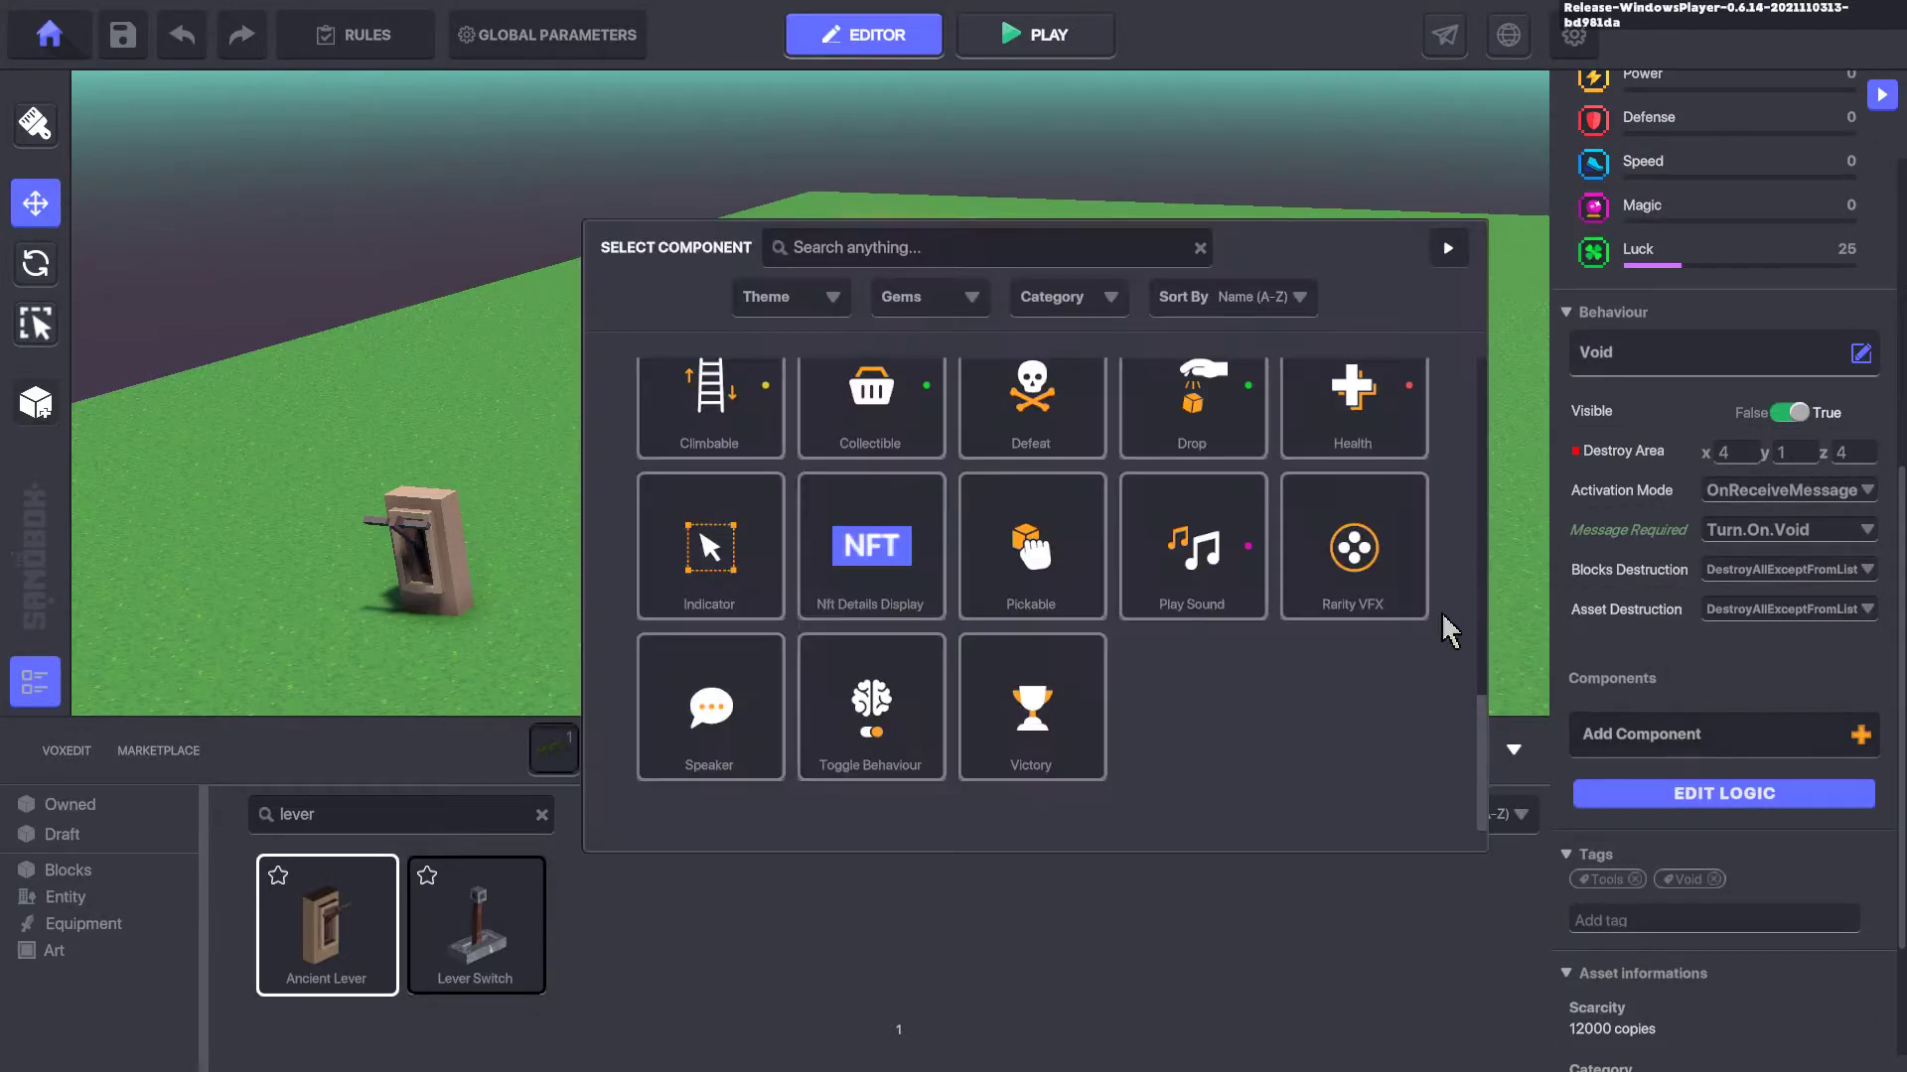
left_click(1350, 397)
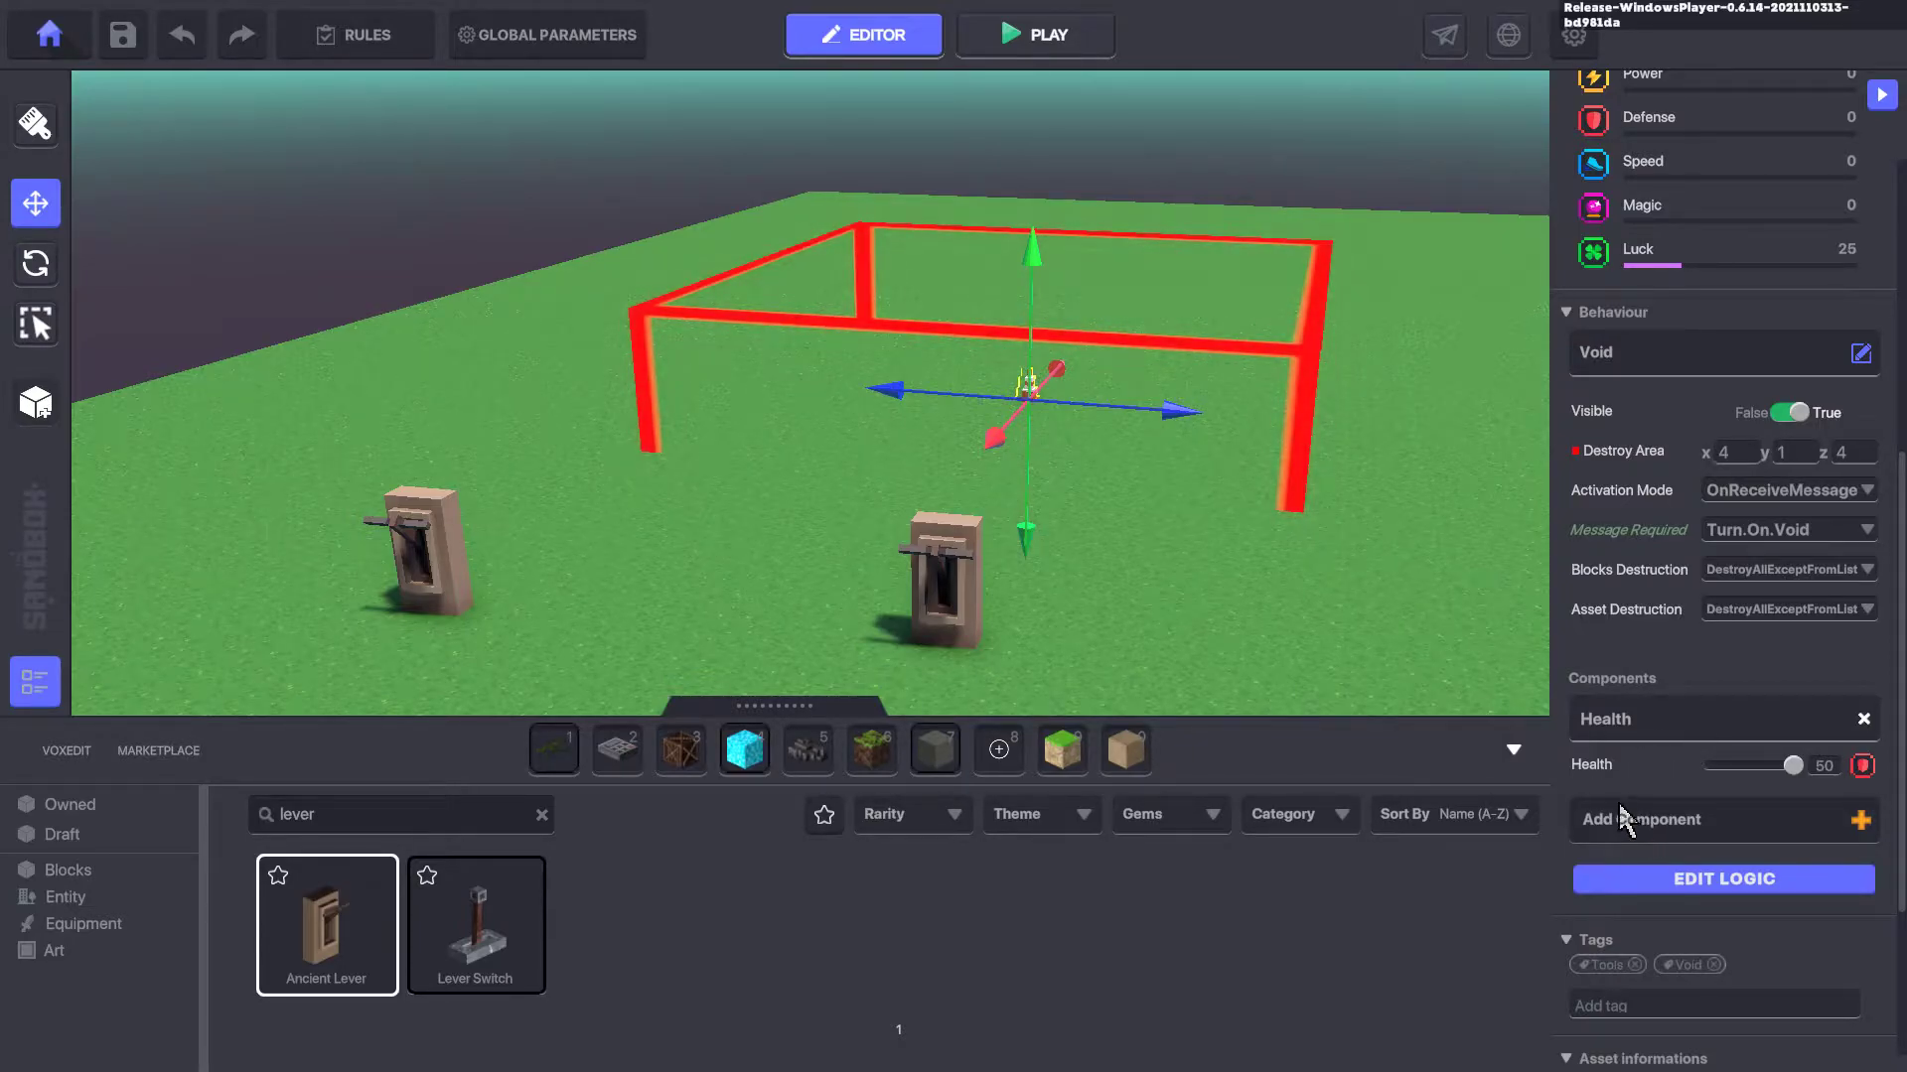
Set the instant death message of the cone's Health component to Kill.Void in its full logic settings
left_click(1685, 884)
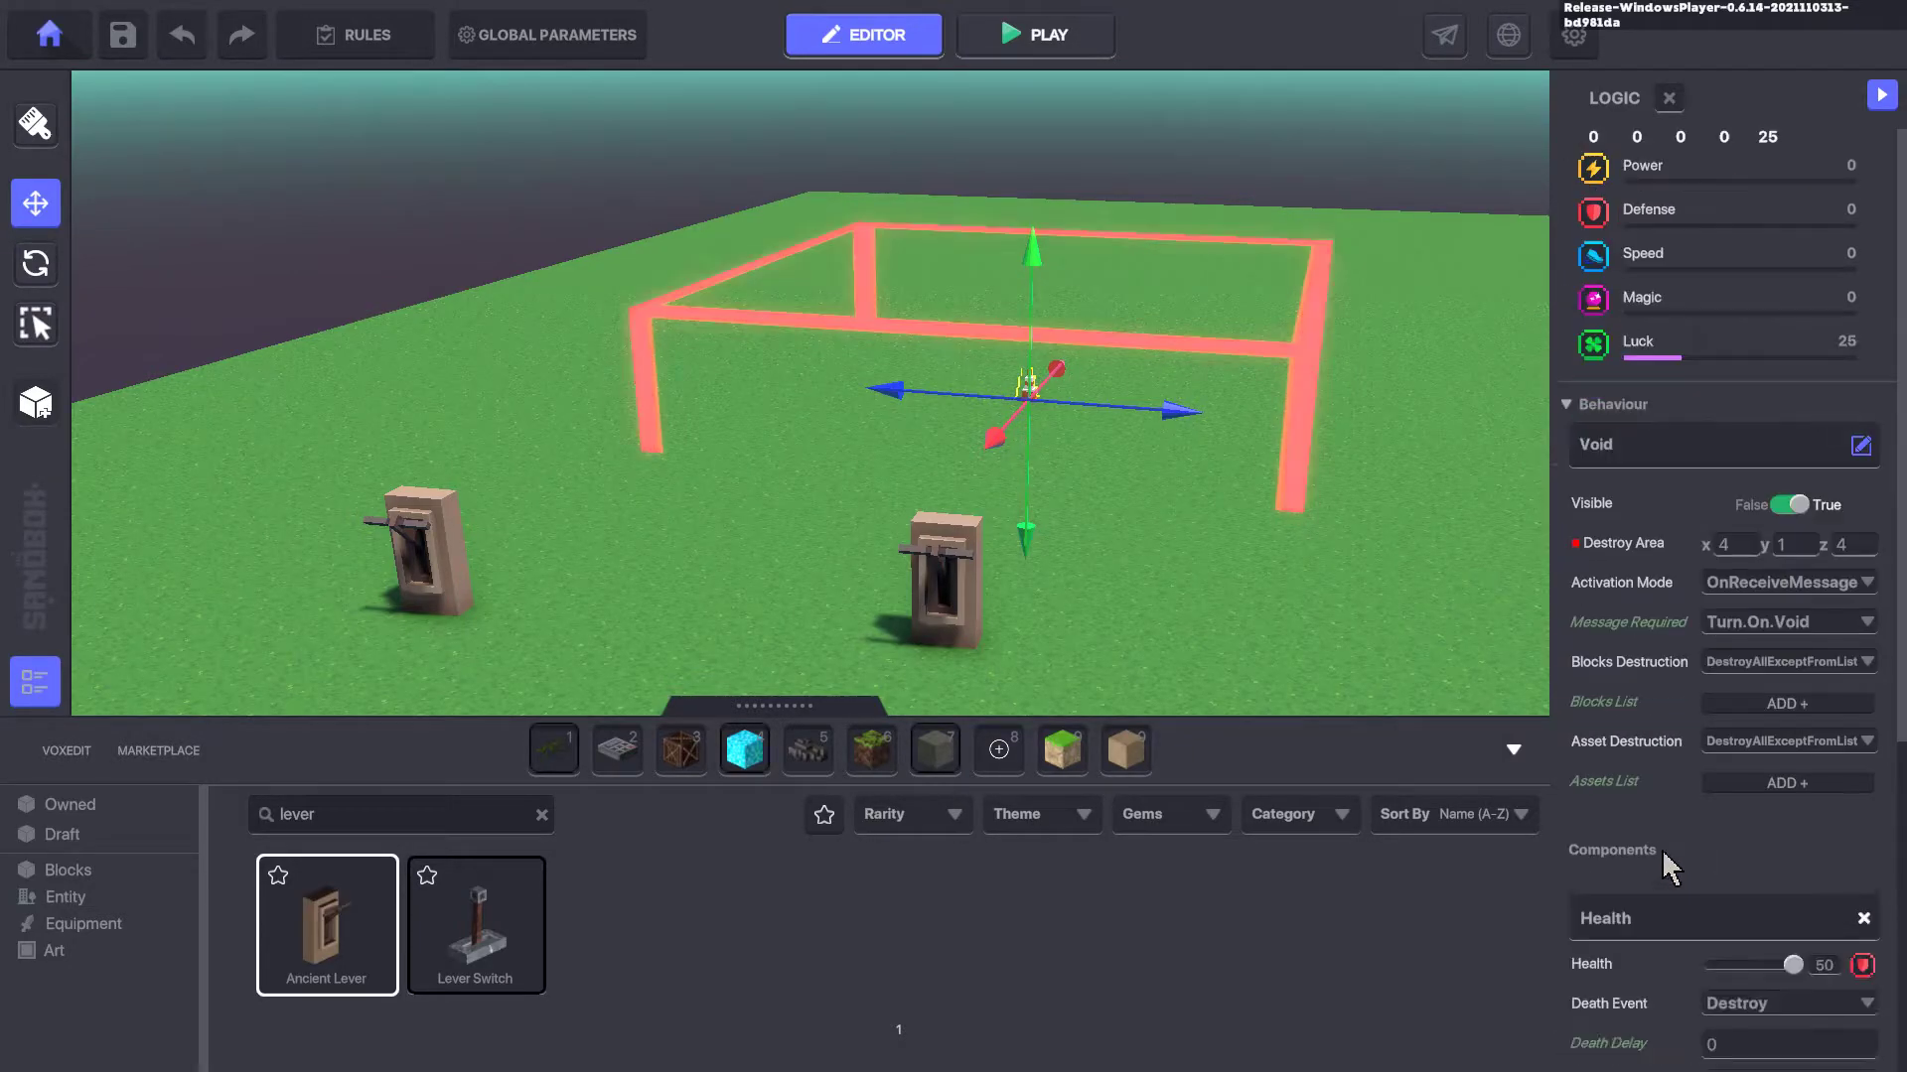
scroll(1652, 734, "down", 5)
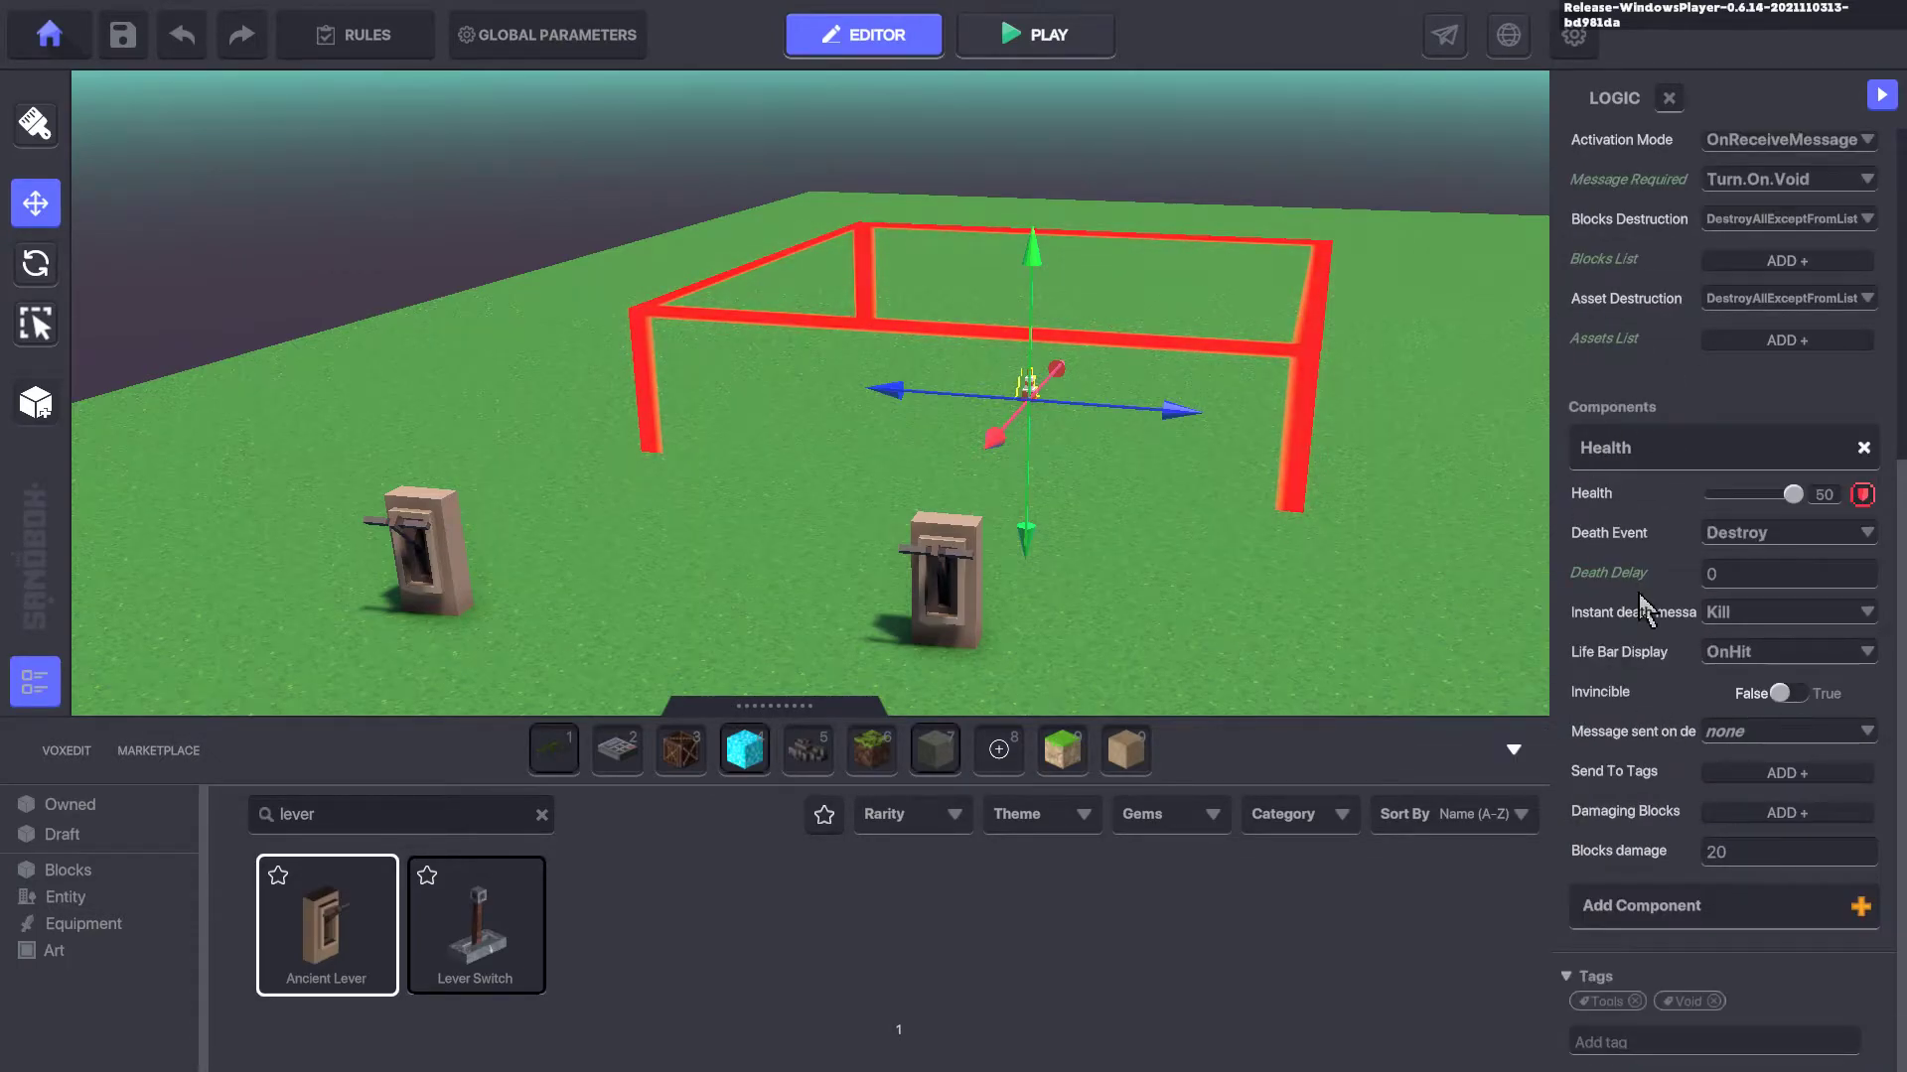
left_click(1763, 616)
type("Kill.Voi")
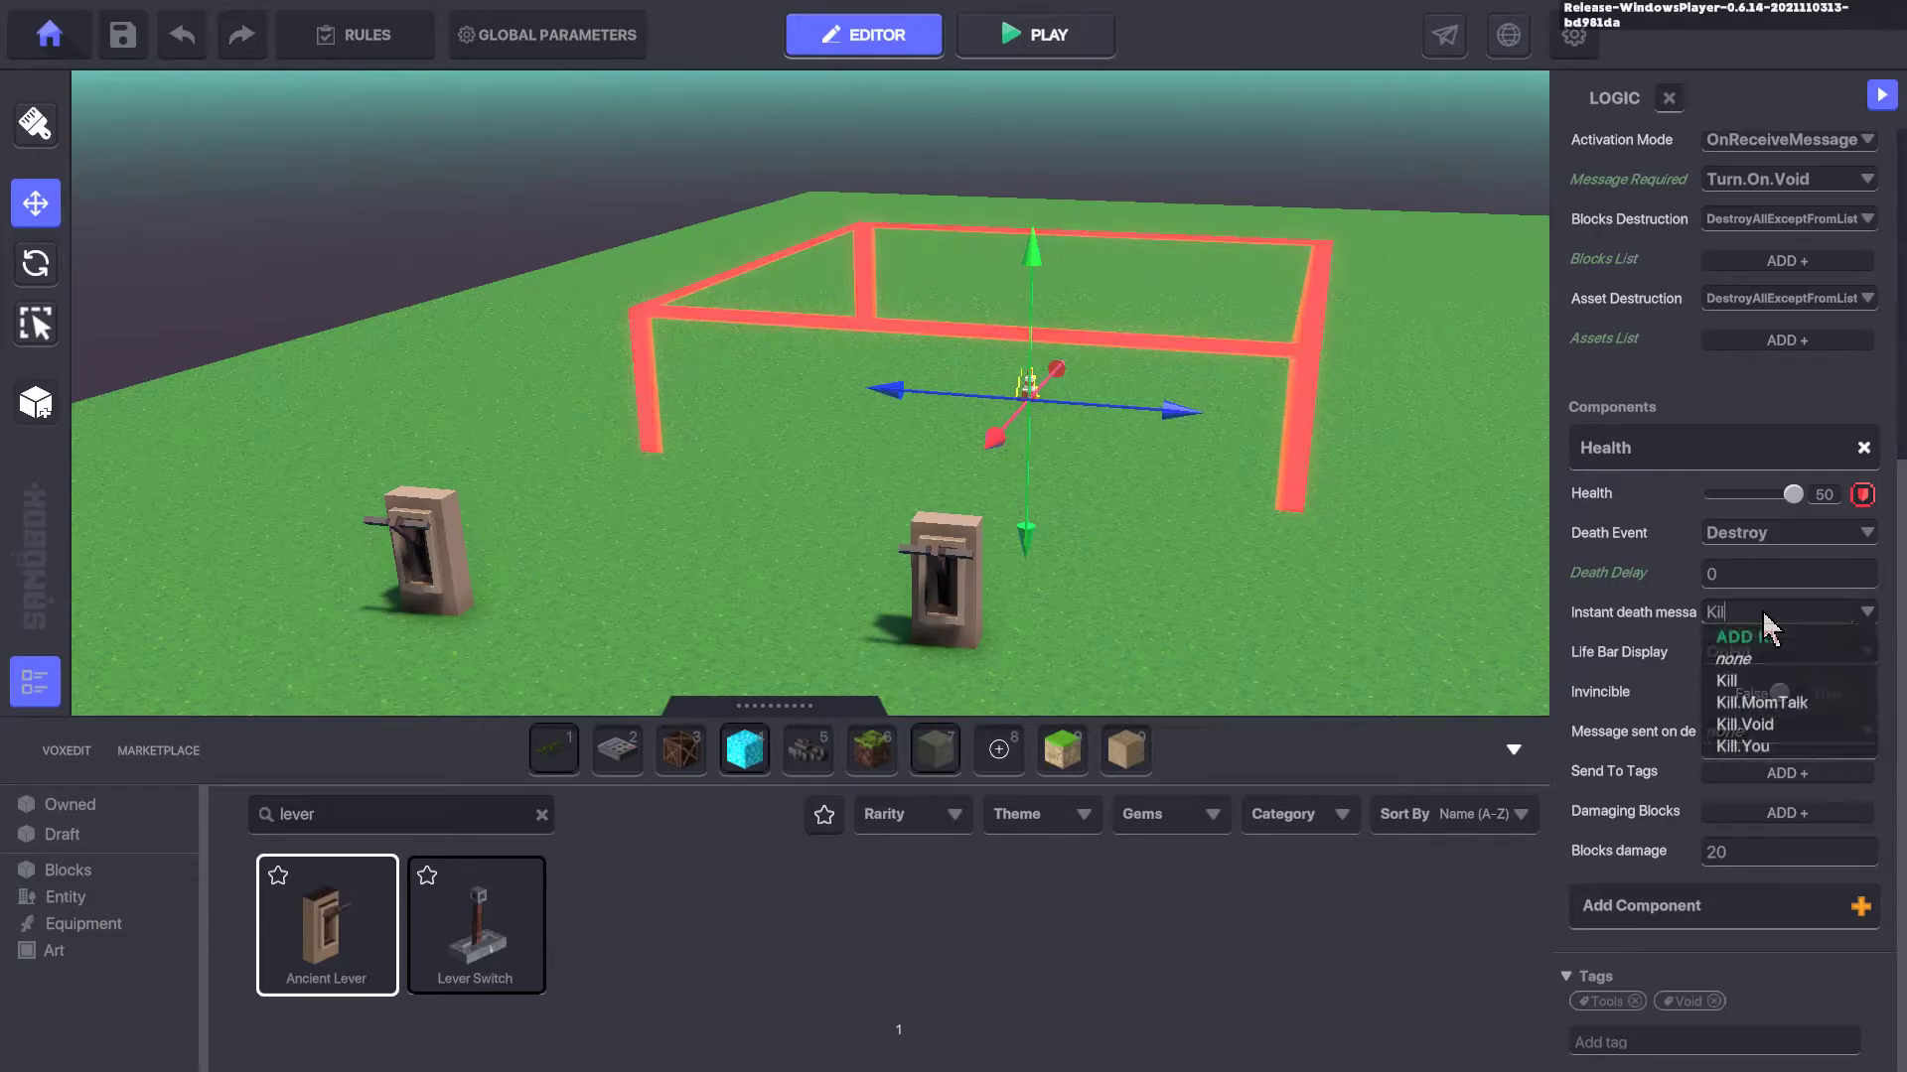
type("d")
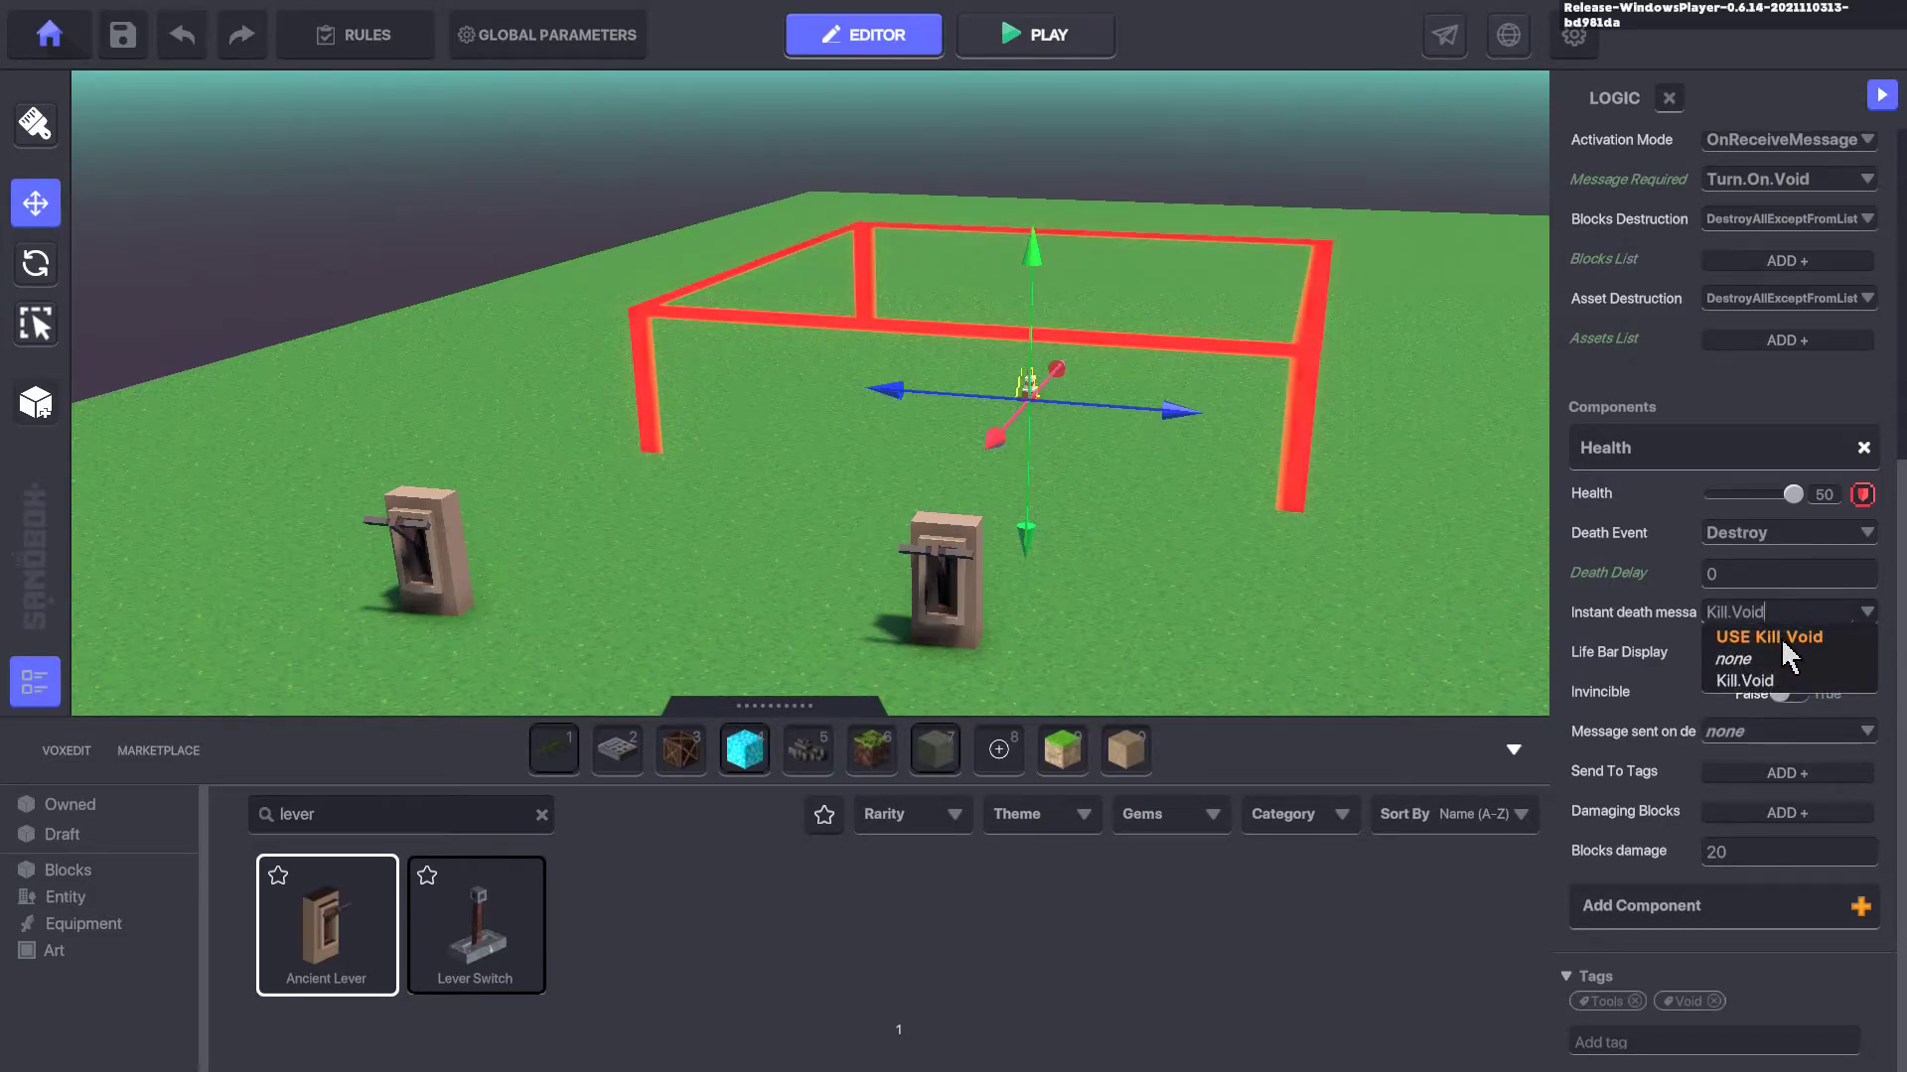
left_click(1778, 639)
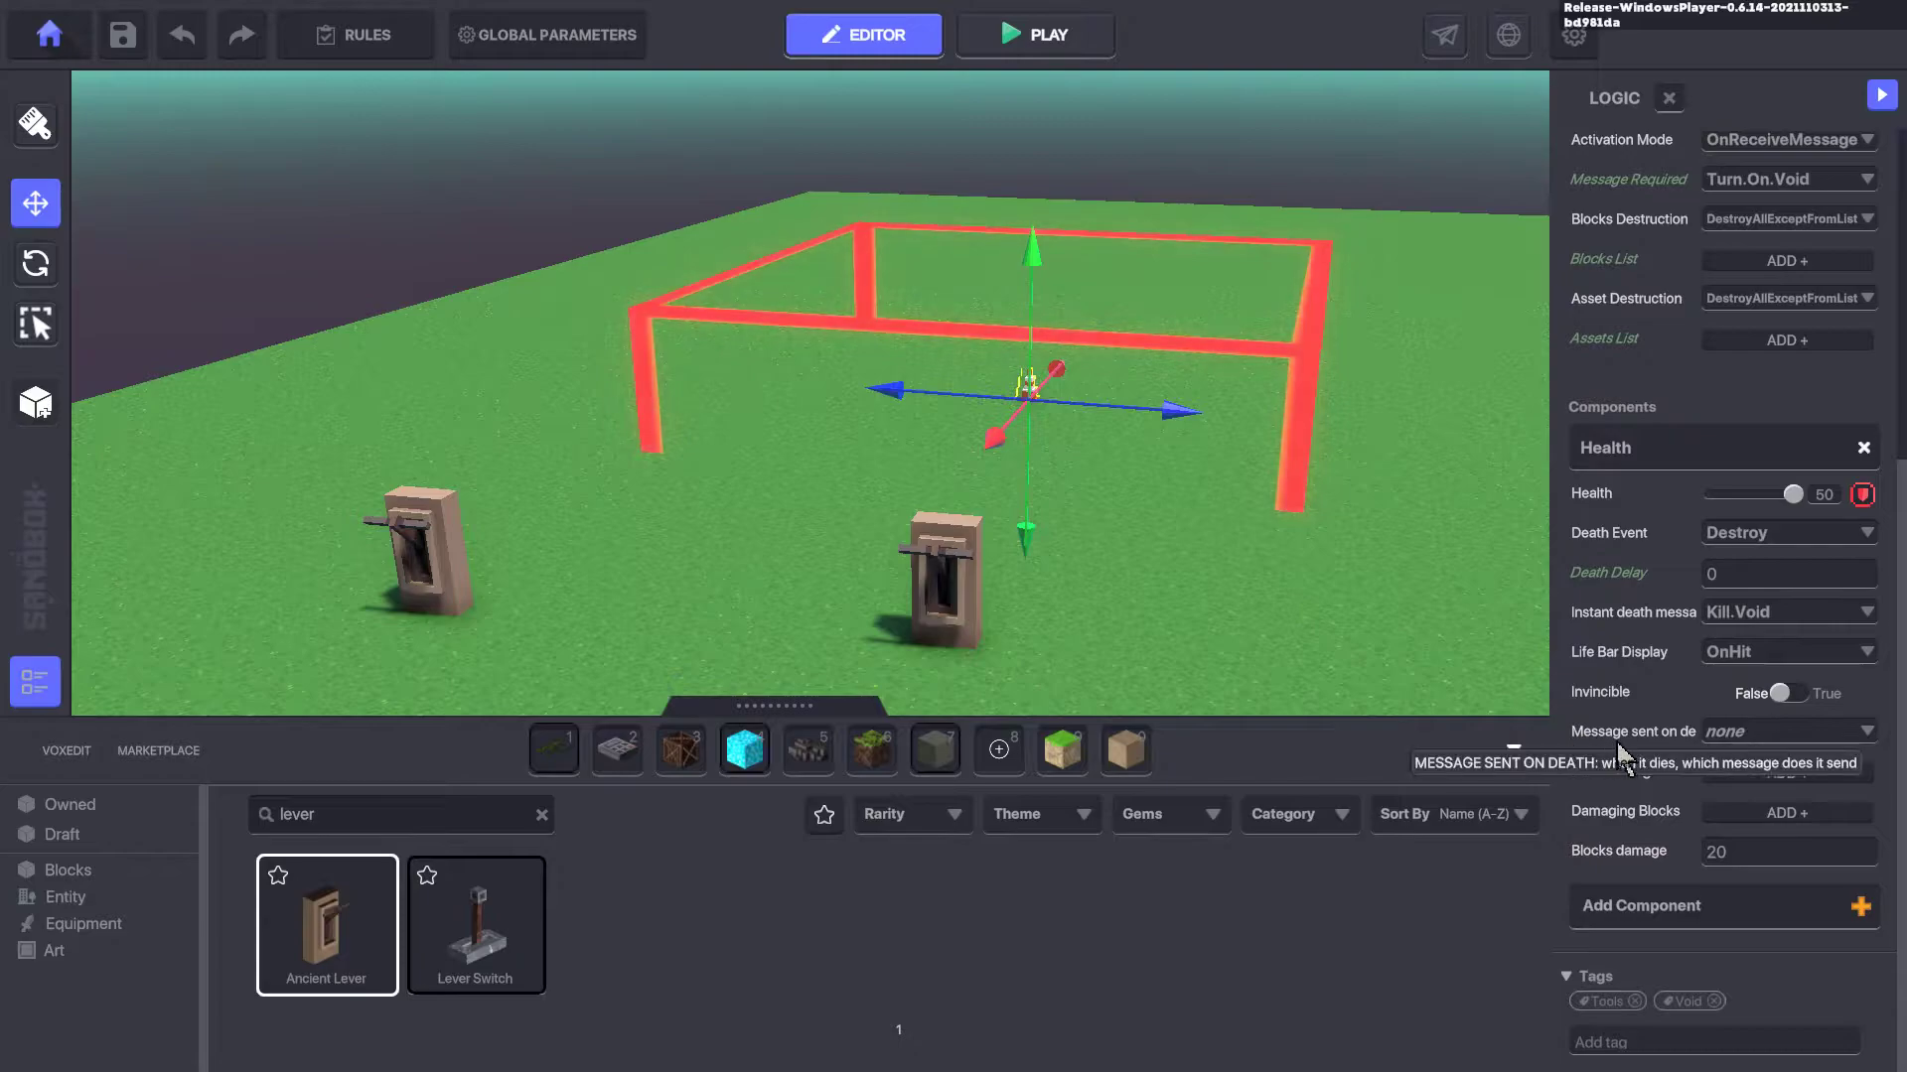
Delete the extra Construction Cone and move the remaining Void cone to about X 67.69, Z 81.93
scroll(1593, 768, "up", 4)
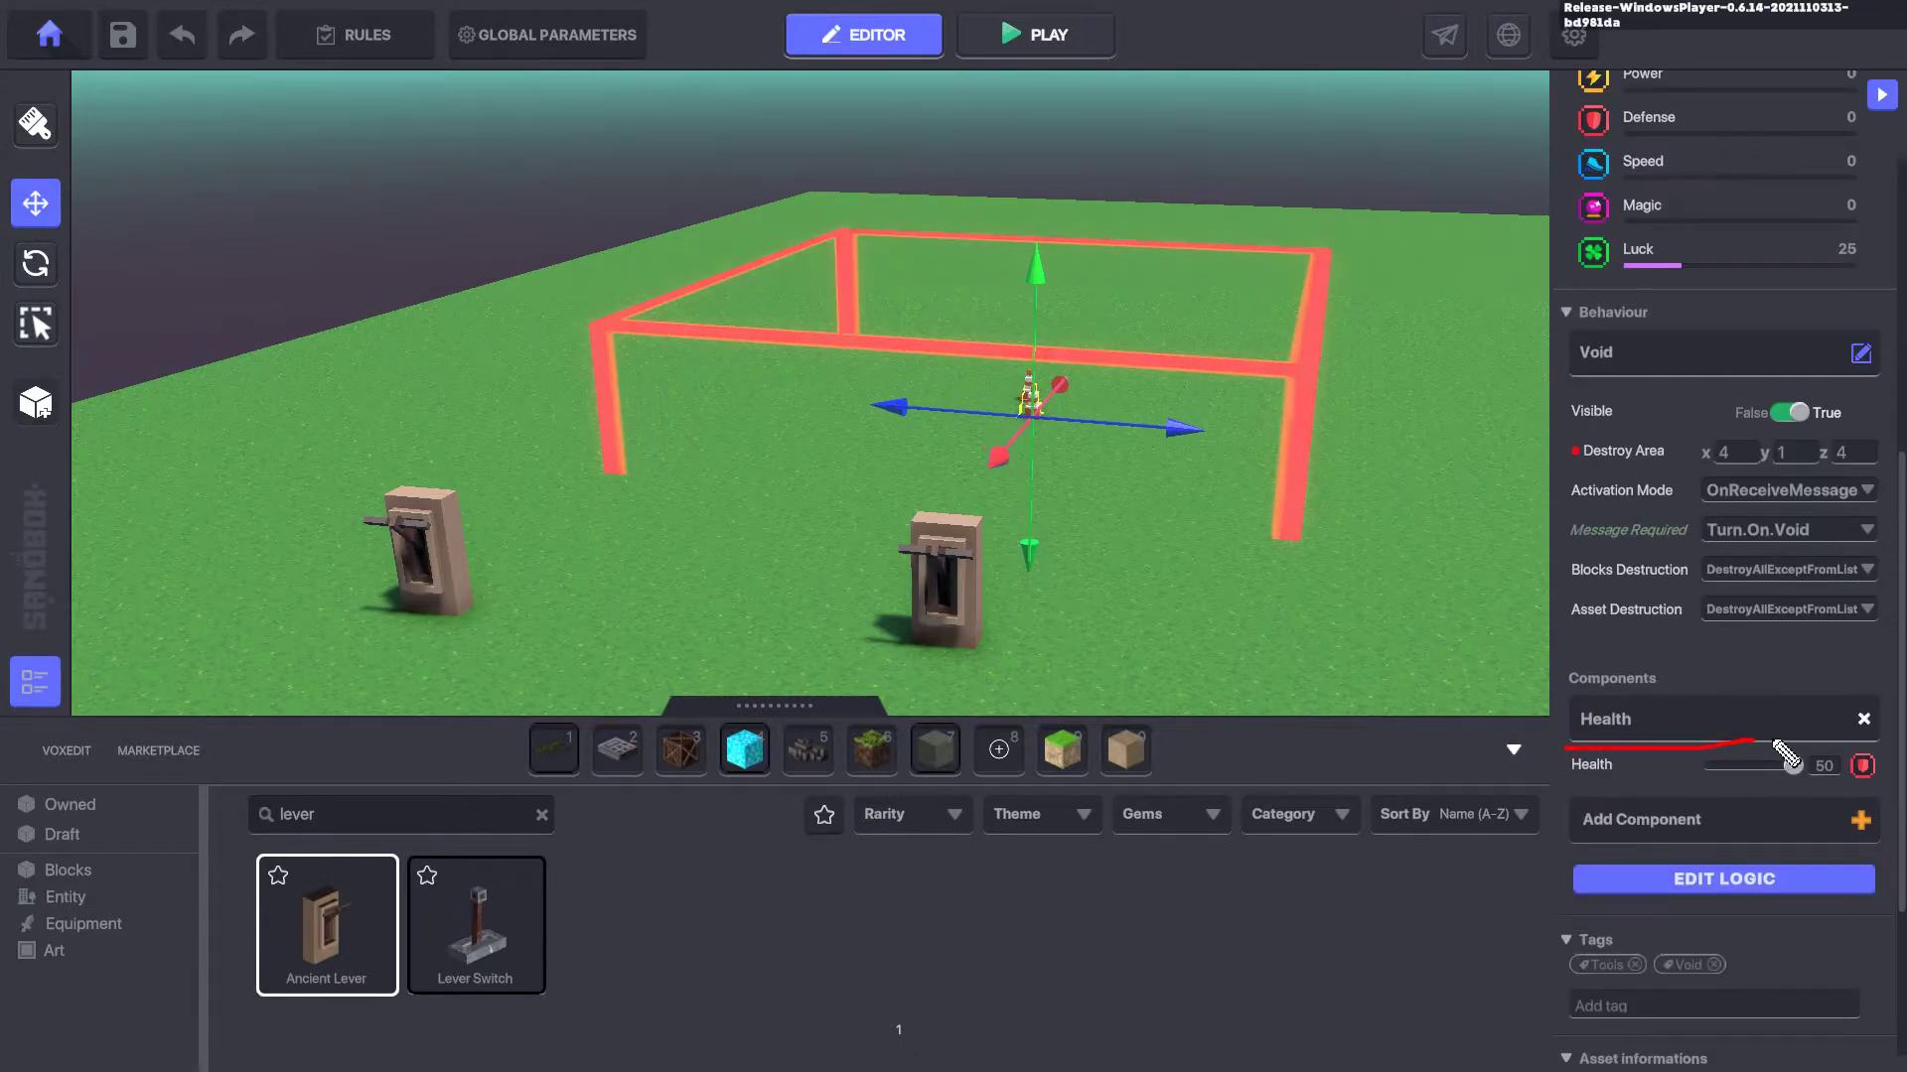
left_click_drag(1178, 435, 774, 437)
key("ctrl+z")
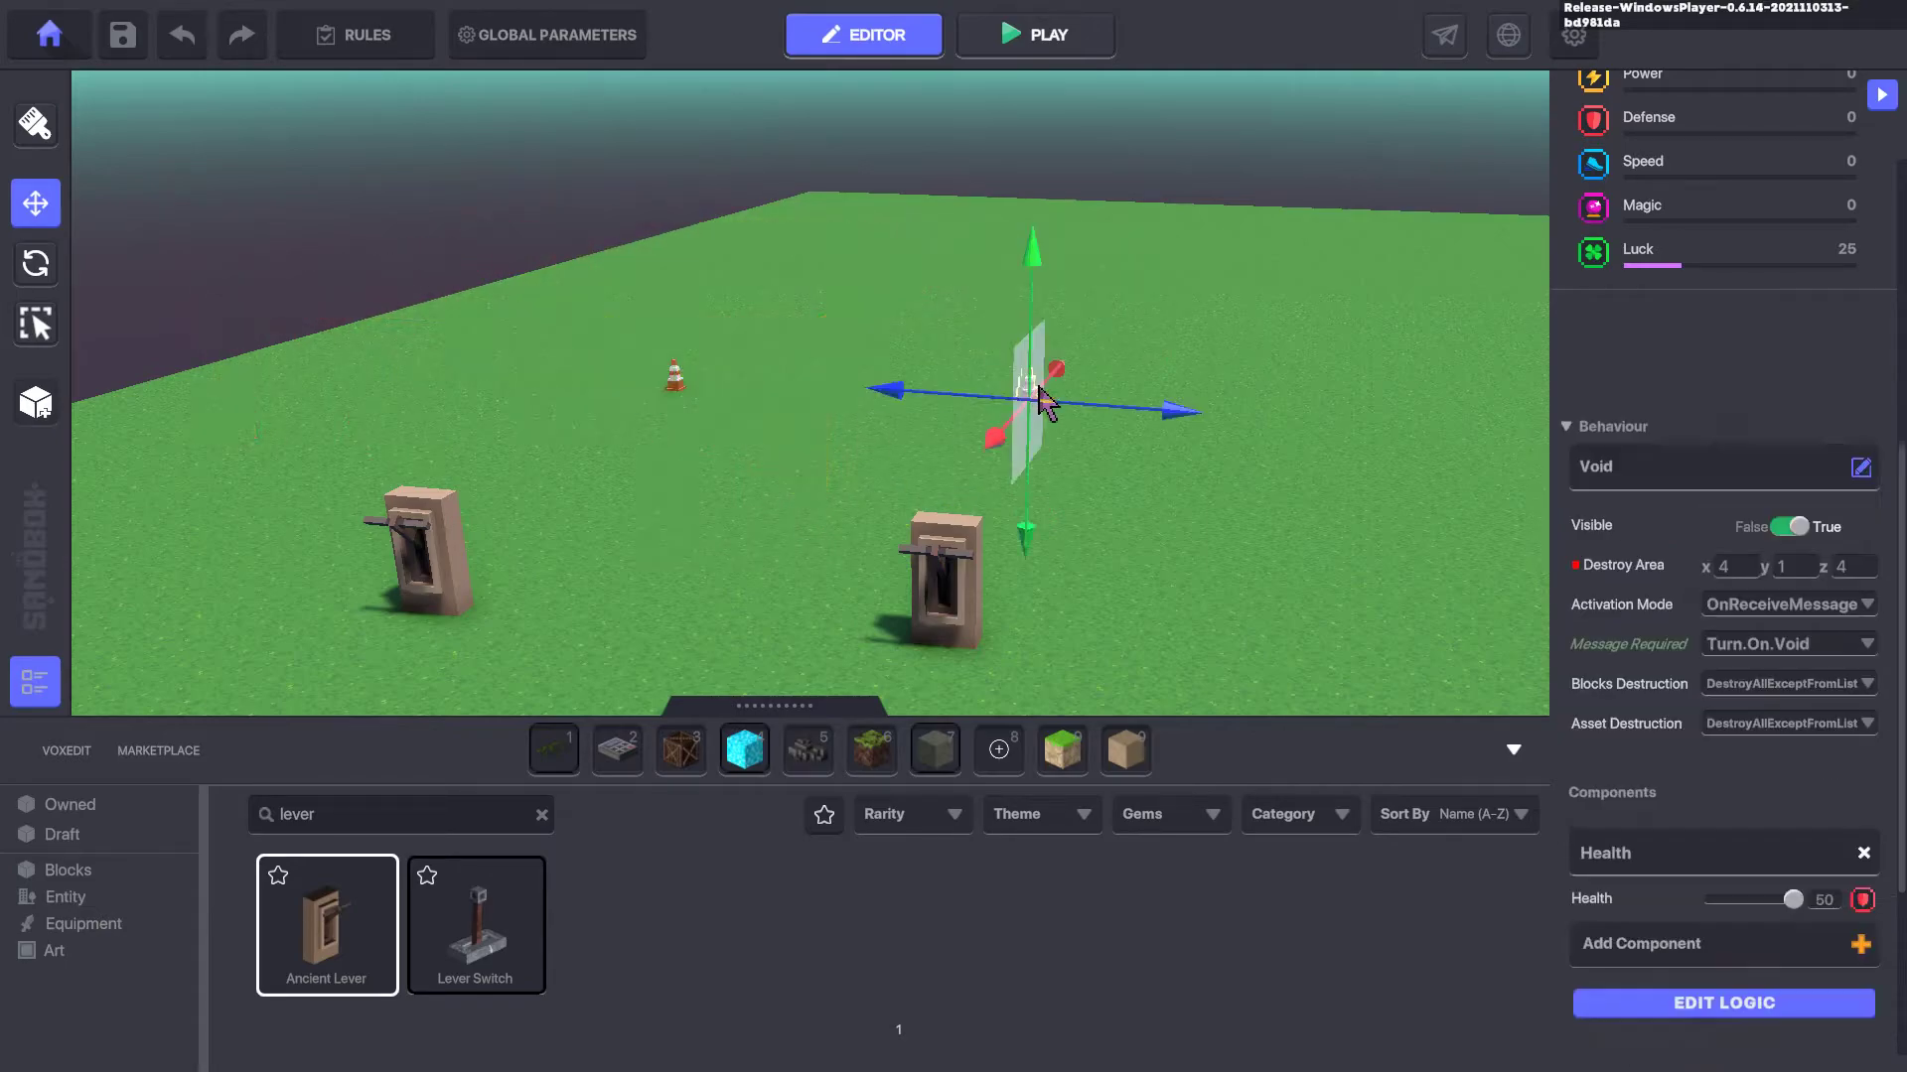
key("Delete")
left_click(681, 380)
left_click_drag(736, 394, 1035, 413)
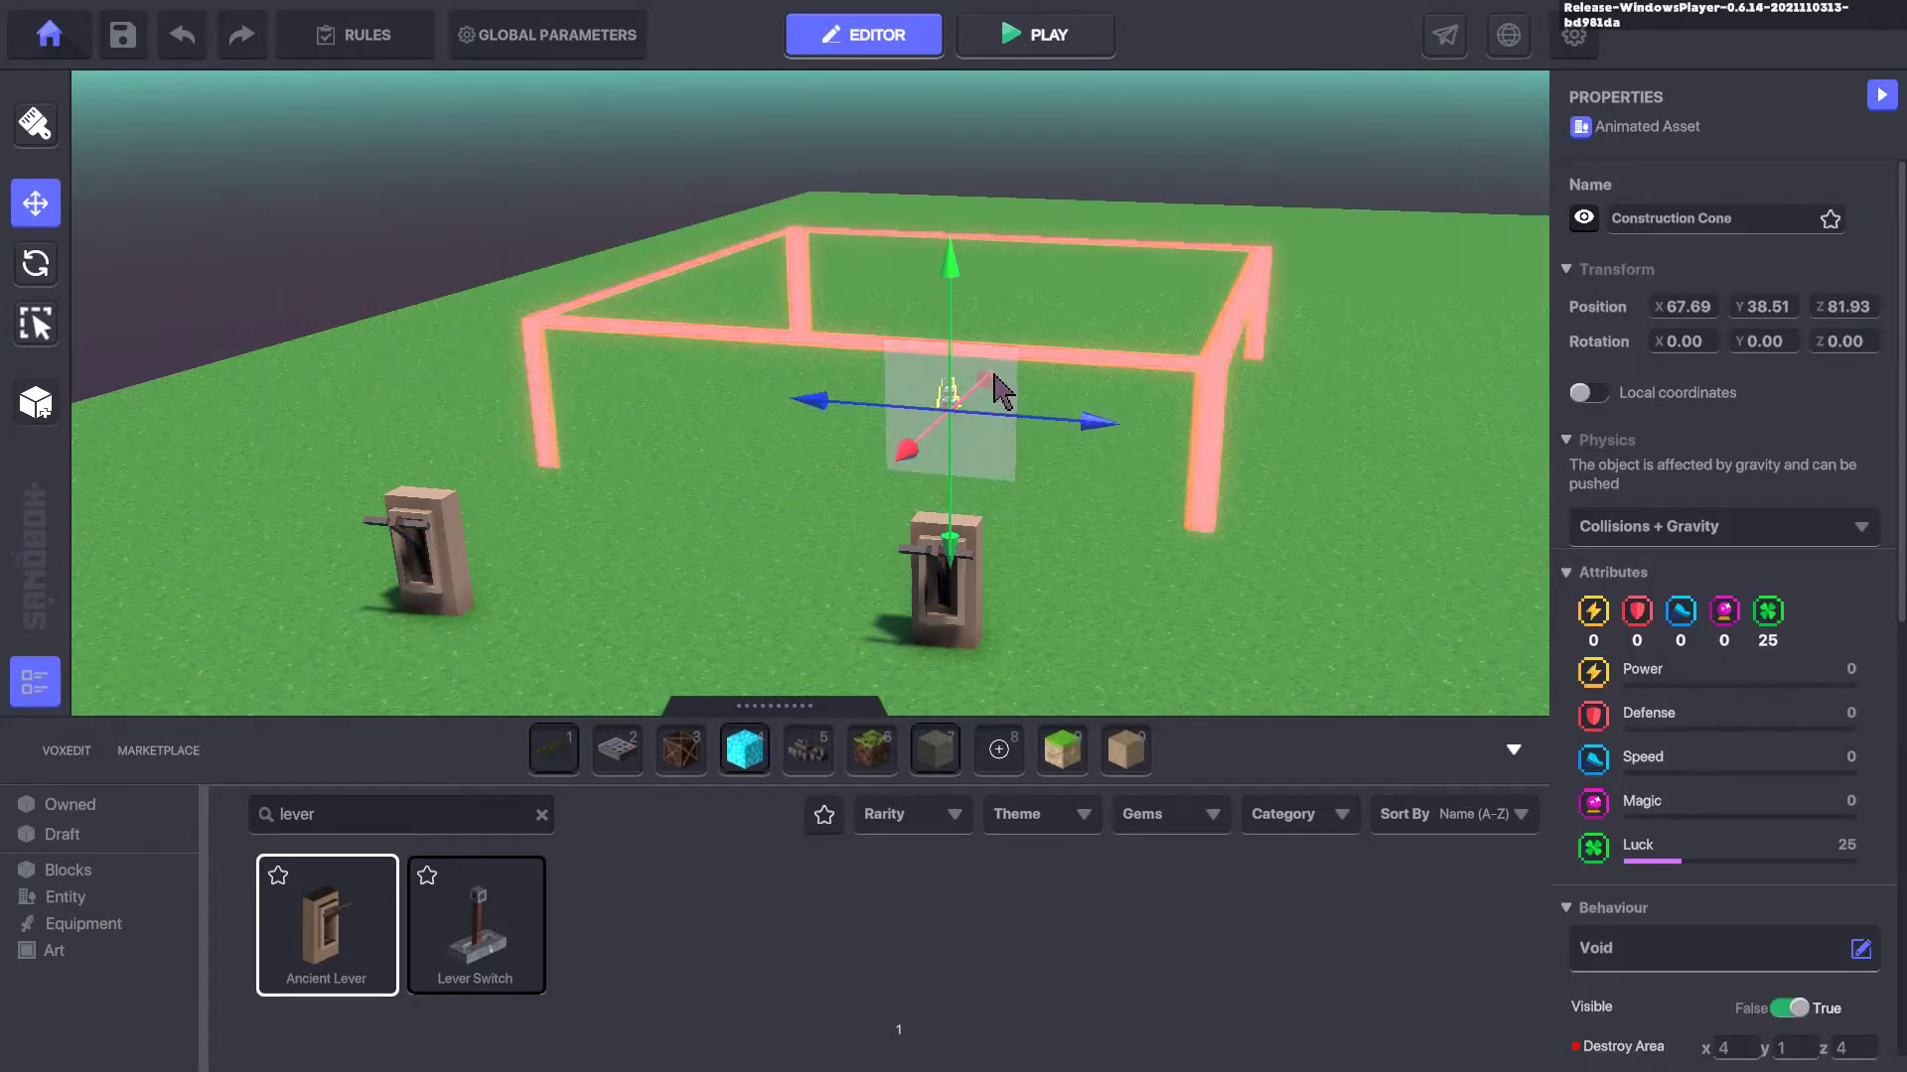
Set the message sent by the right-hand Ancient Lever, in front of the cone, to Kill.Void
right_click_drag(989, 374, 1003, 387)
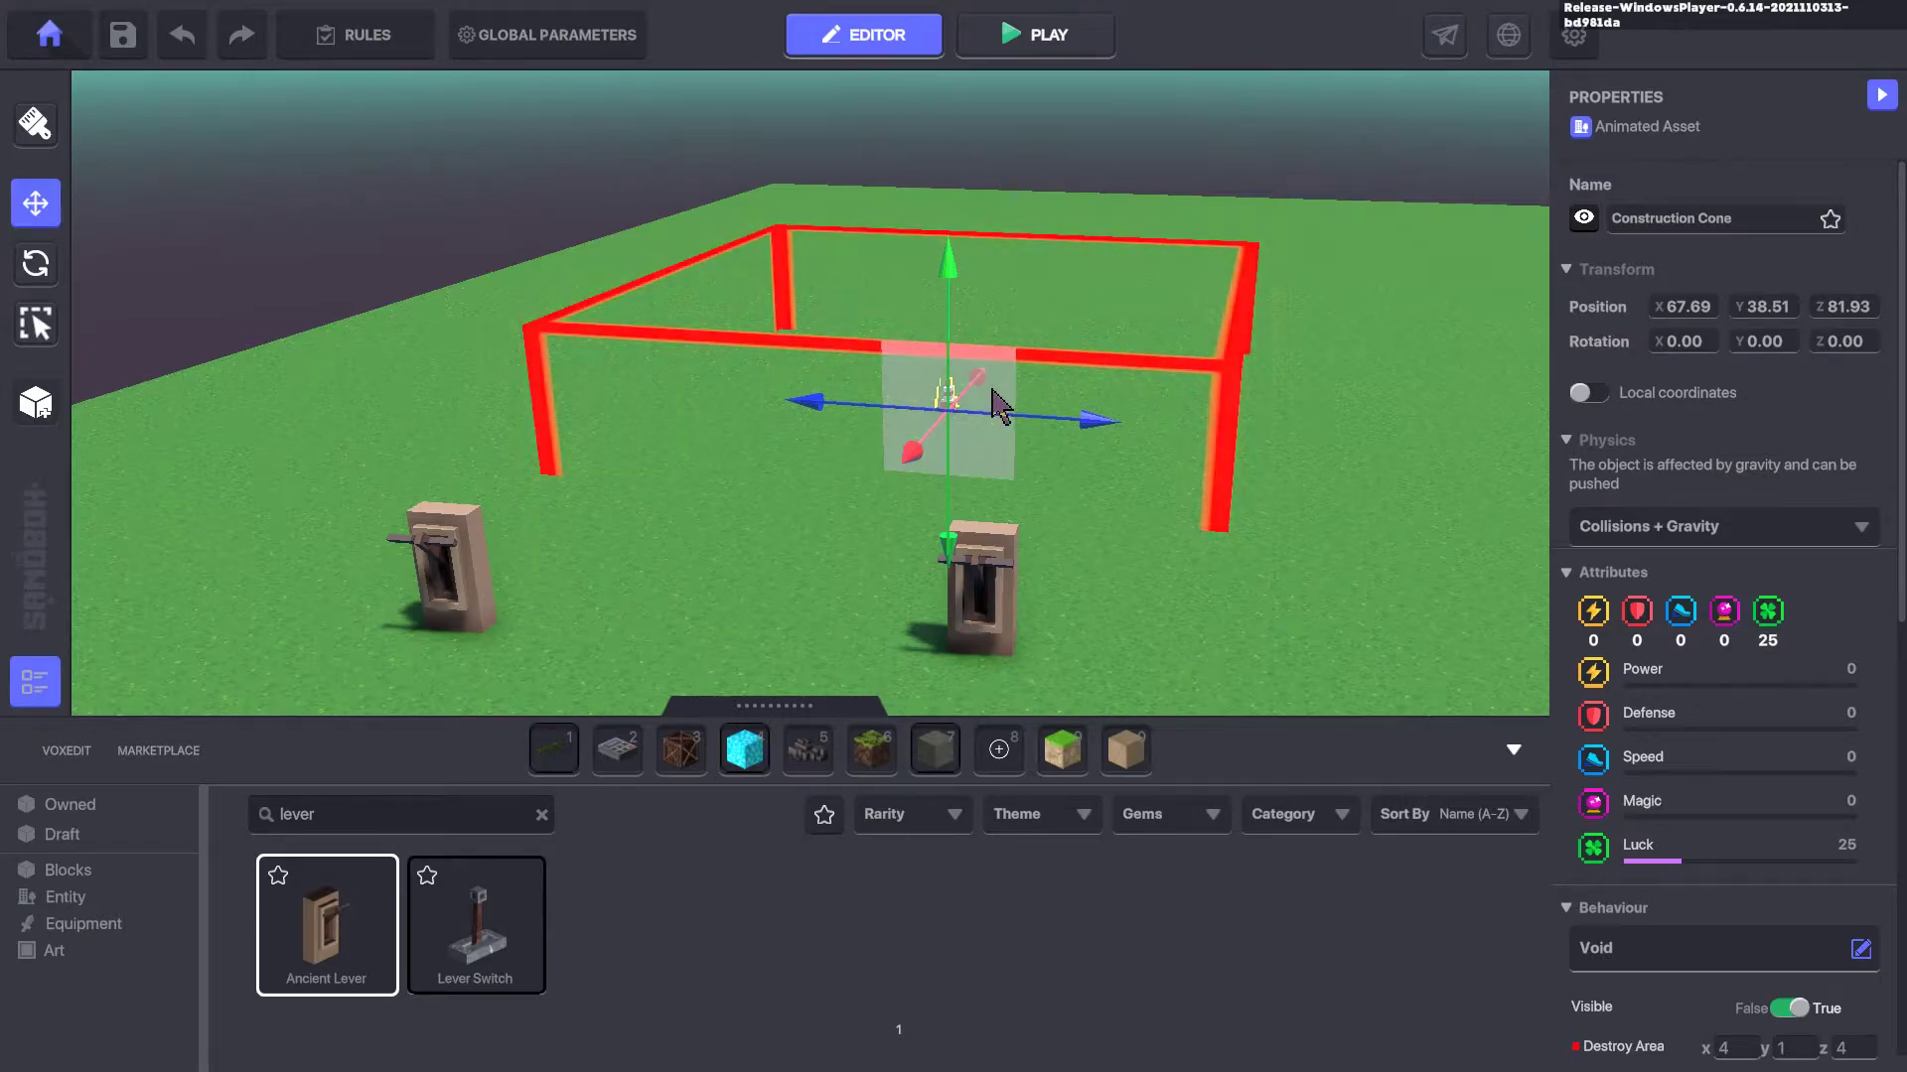
left_click(978, 581)
scroll(1614, 770, "down", 3)
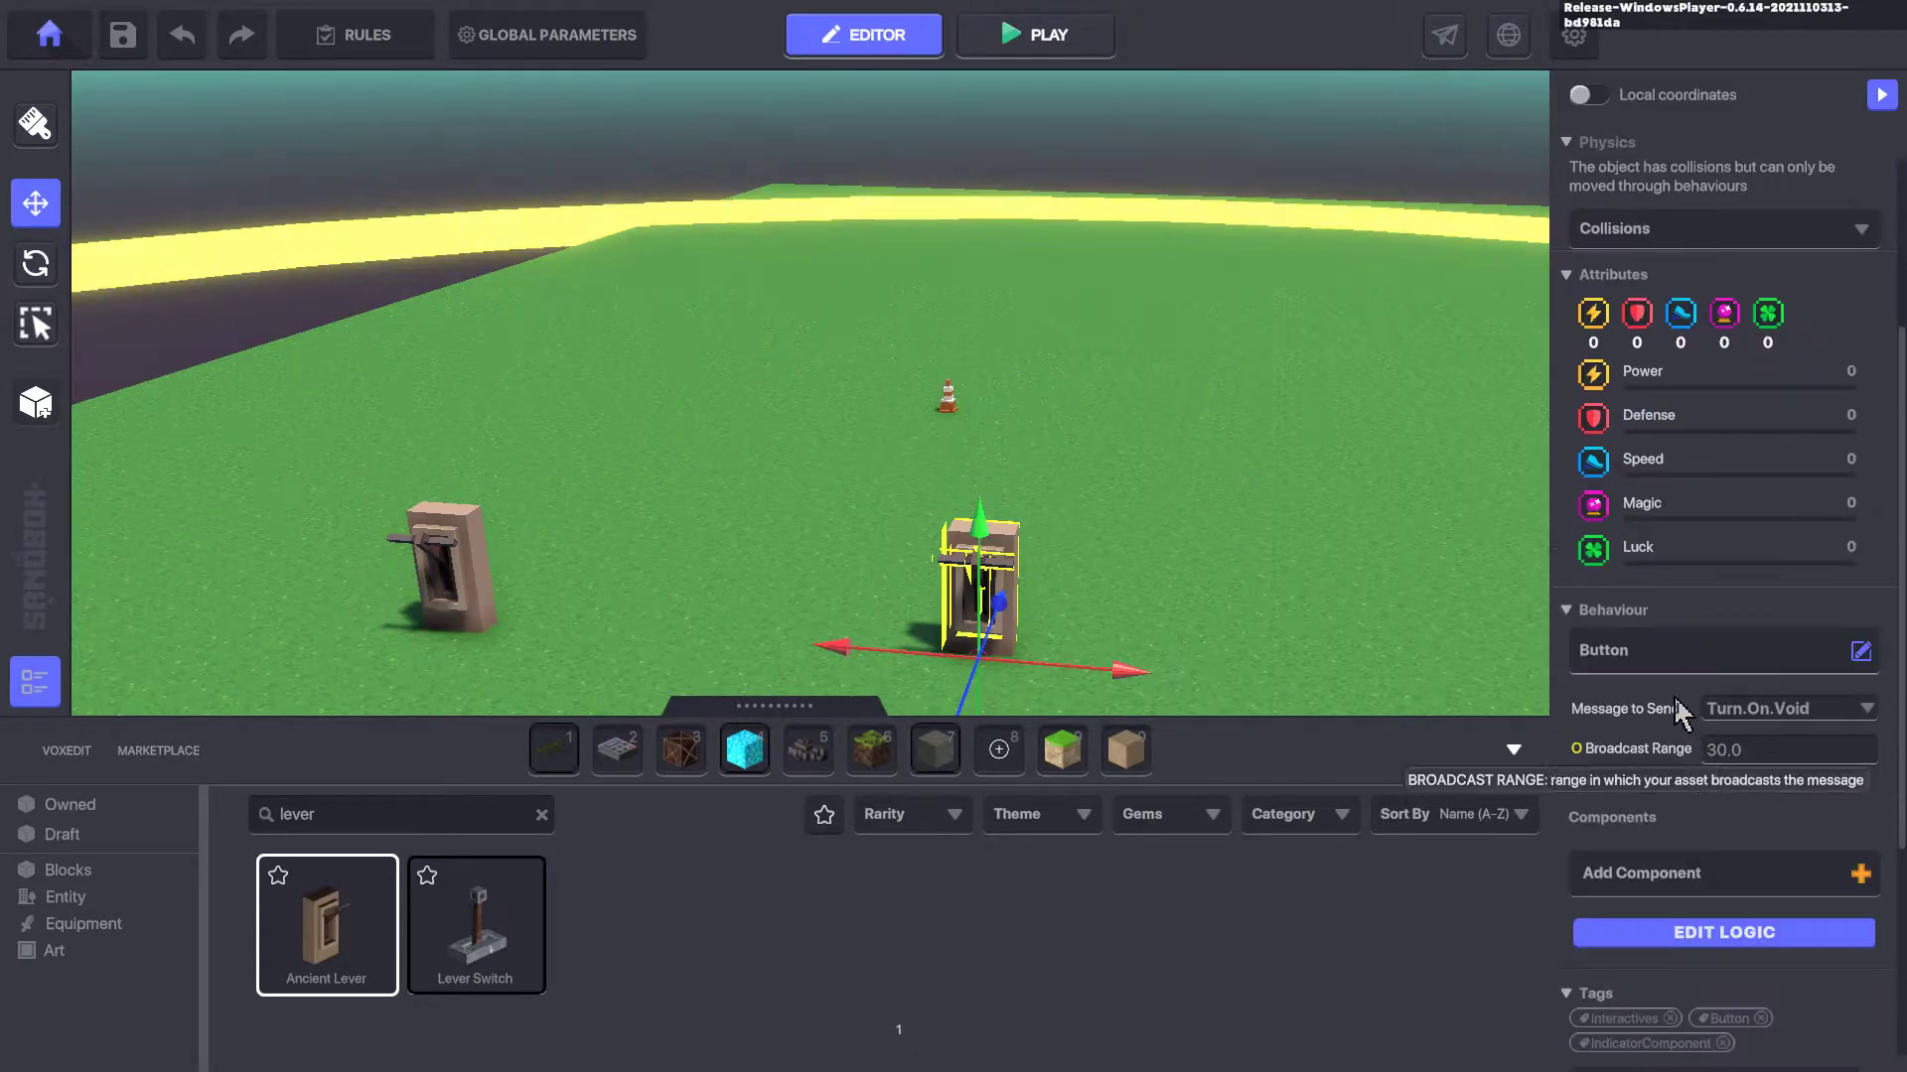
left_click(1756, 708)
type("Kill.")
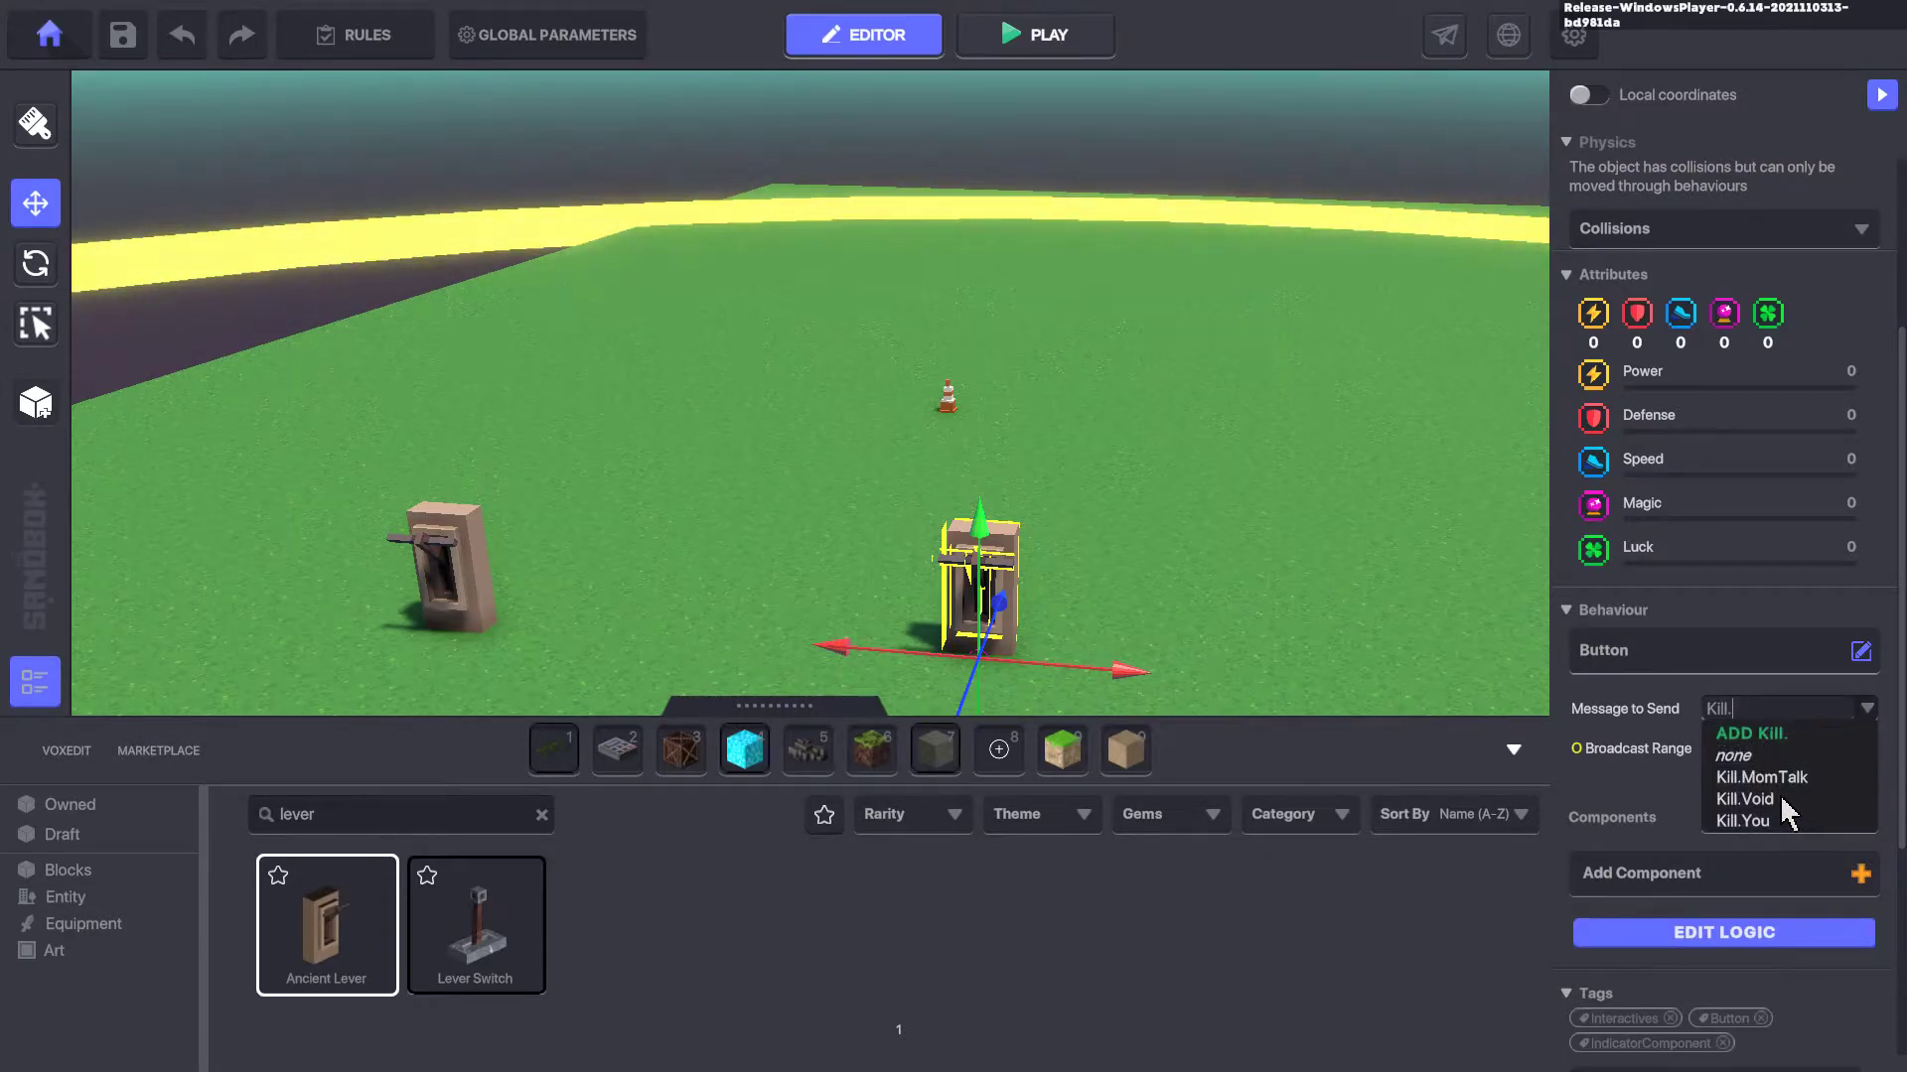
left_click(1782, 800)
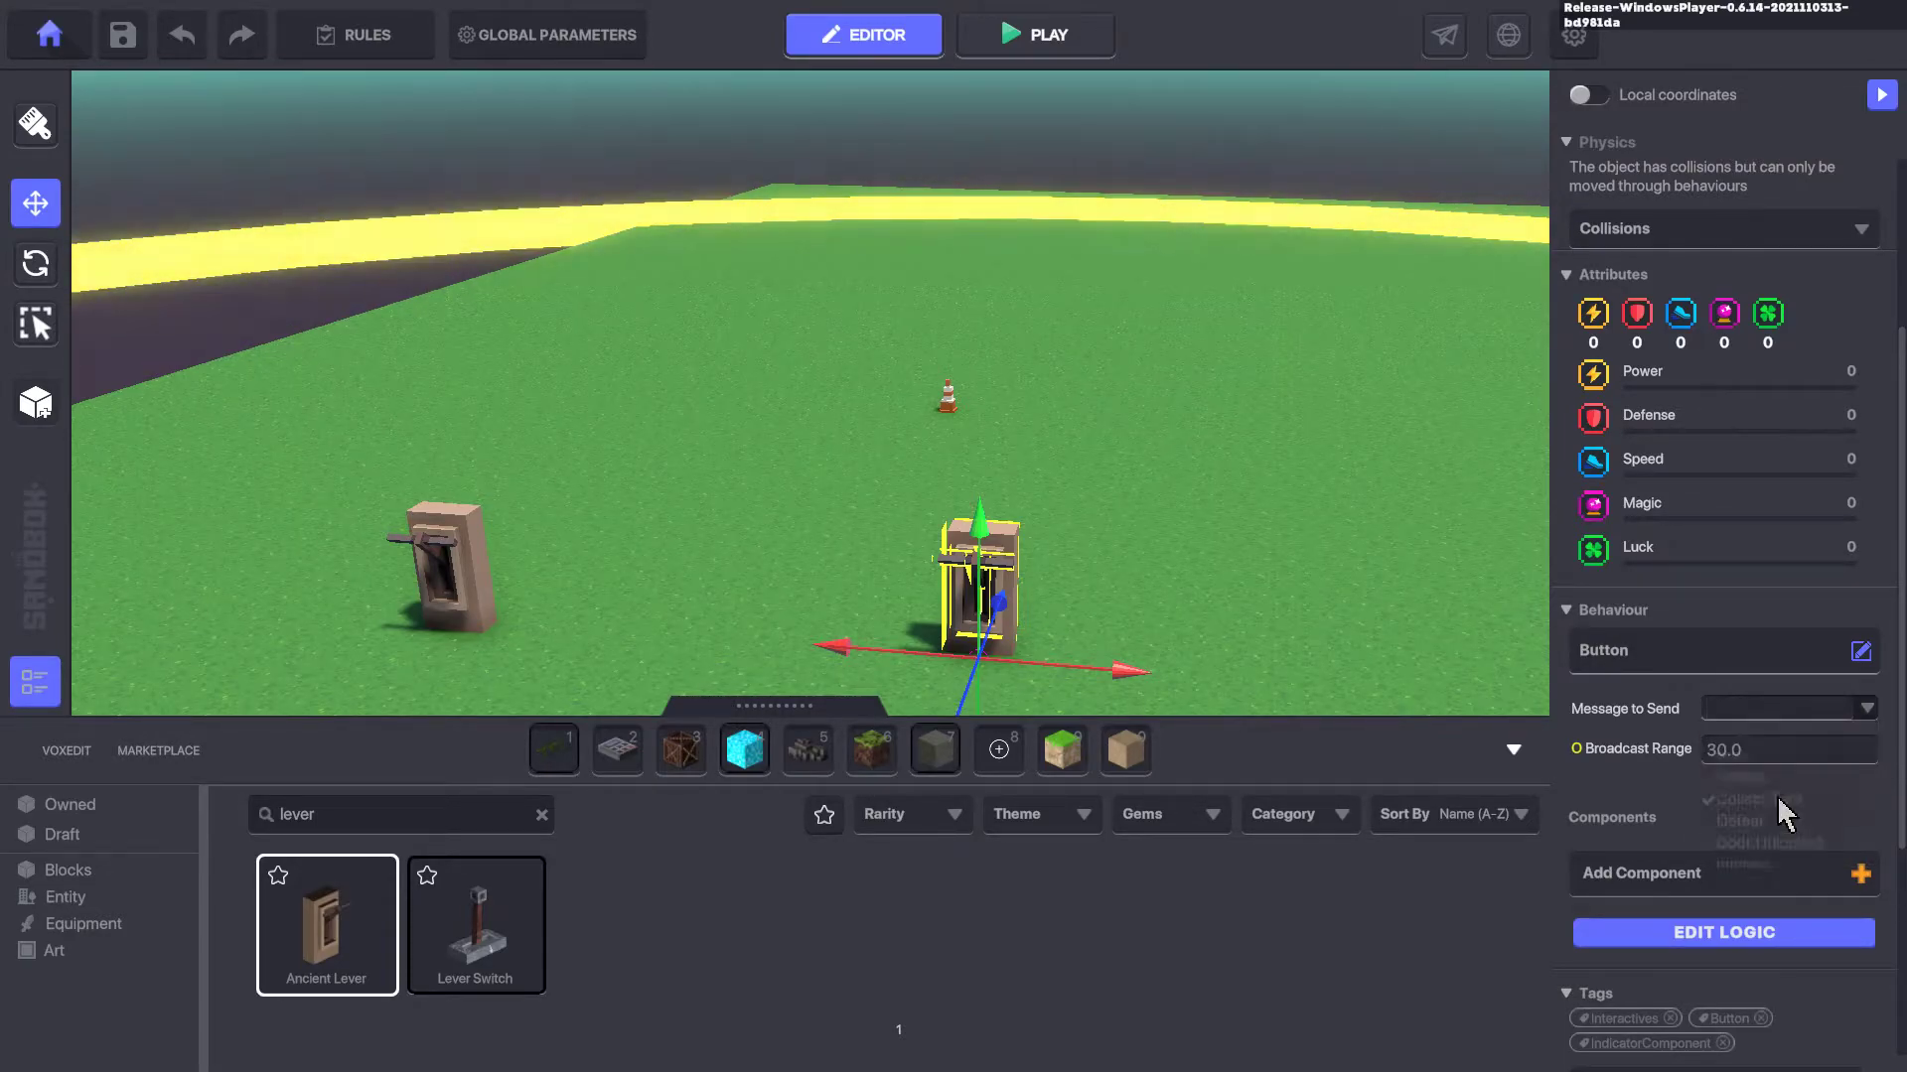
left_click(467, 556)
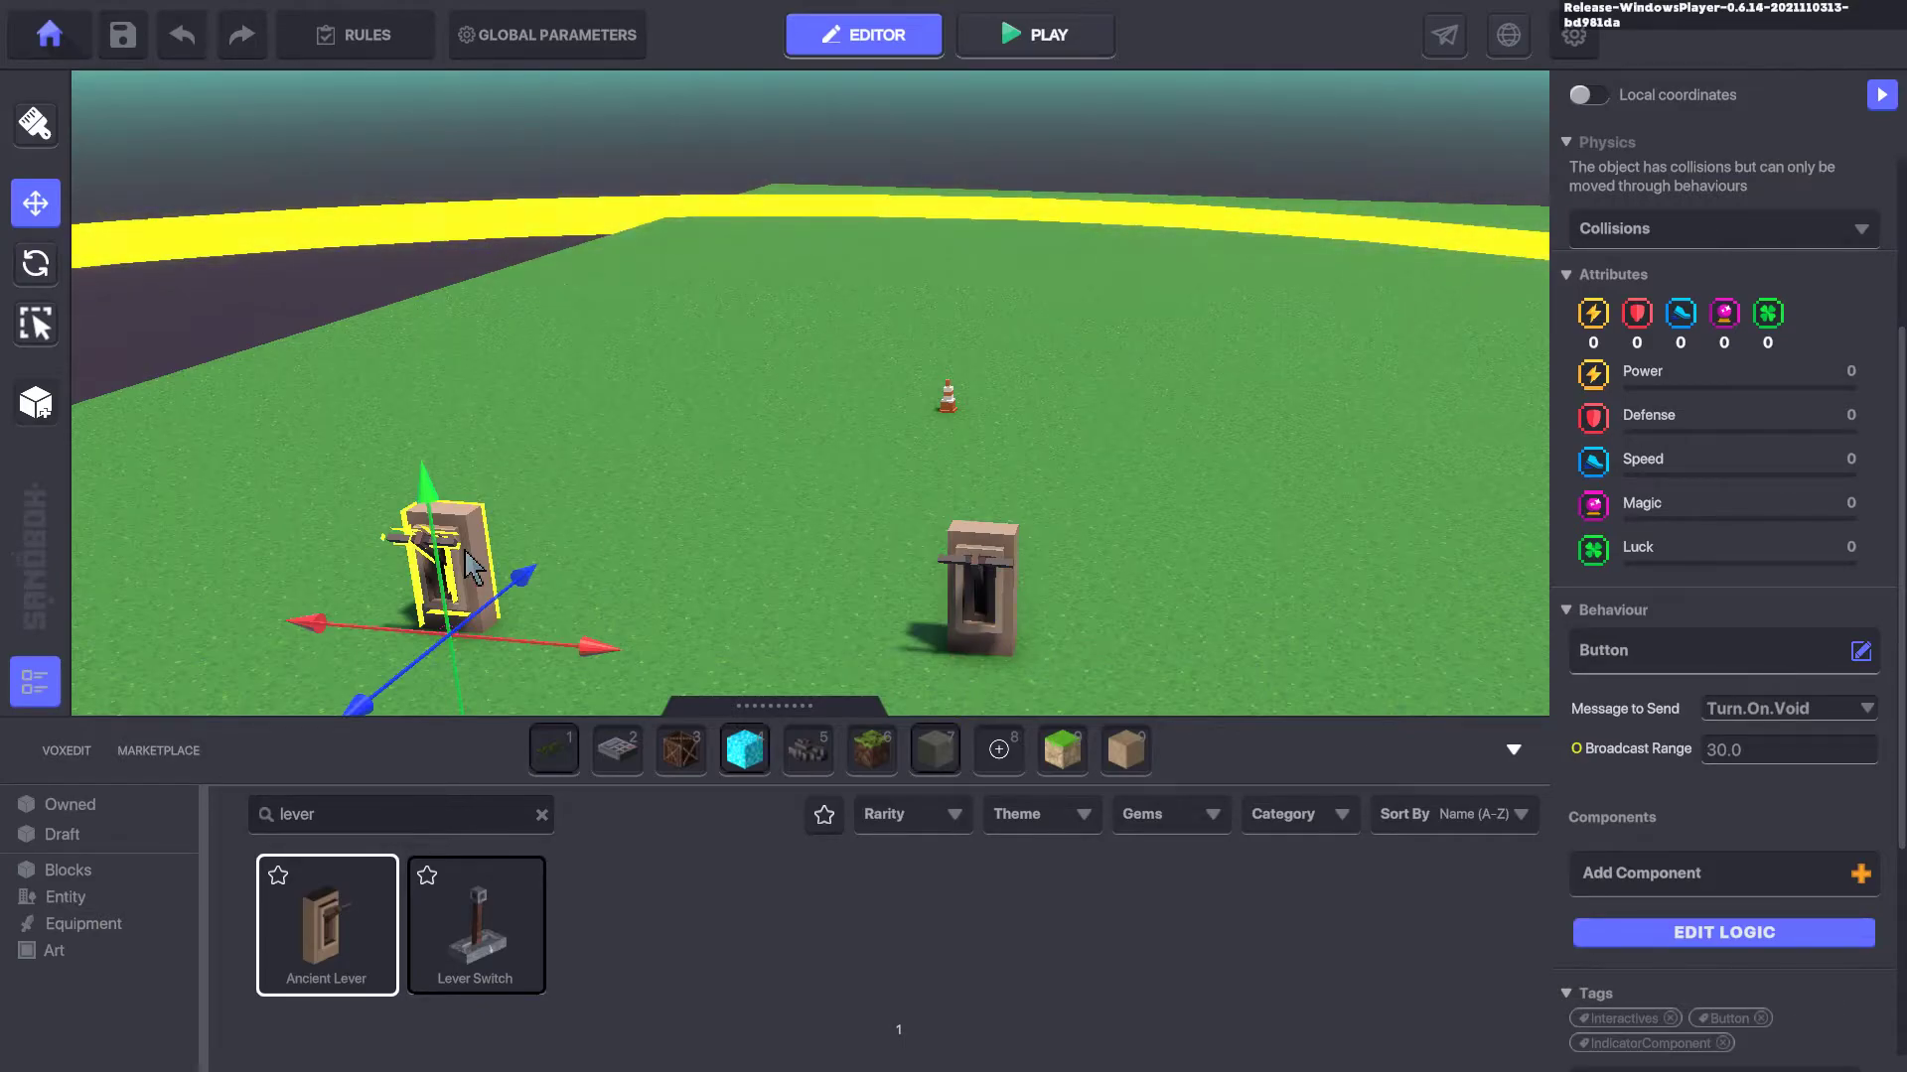
left_click(982, 608)
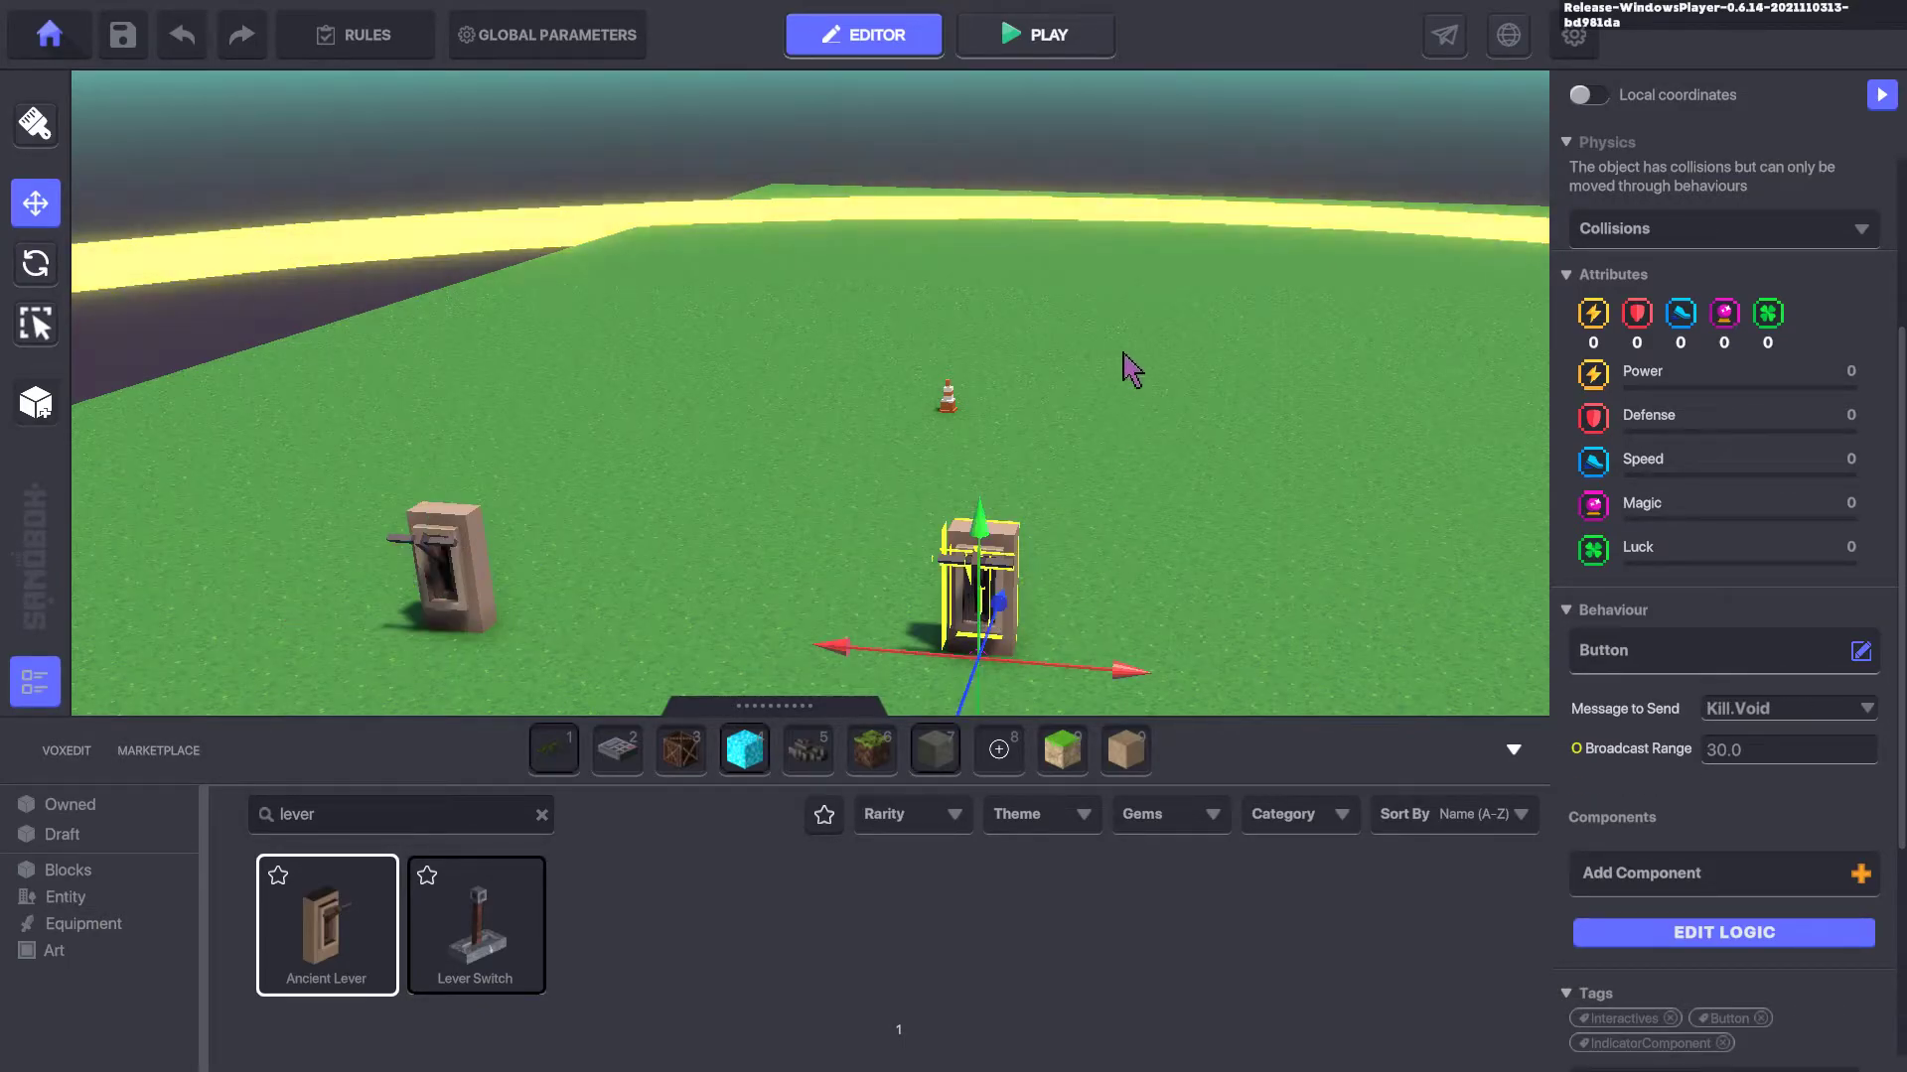
Set the message sent on death of the Void cone's Health component to a new Speech message in its full logic settings
left_click(951, 401)
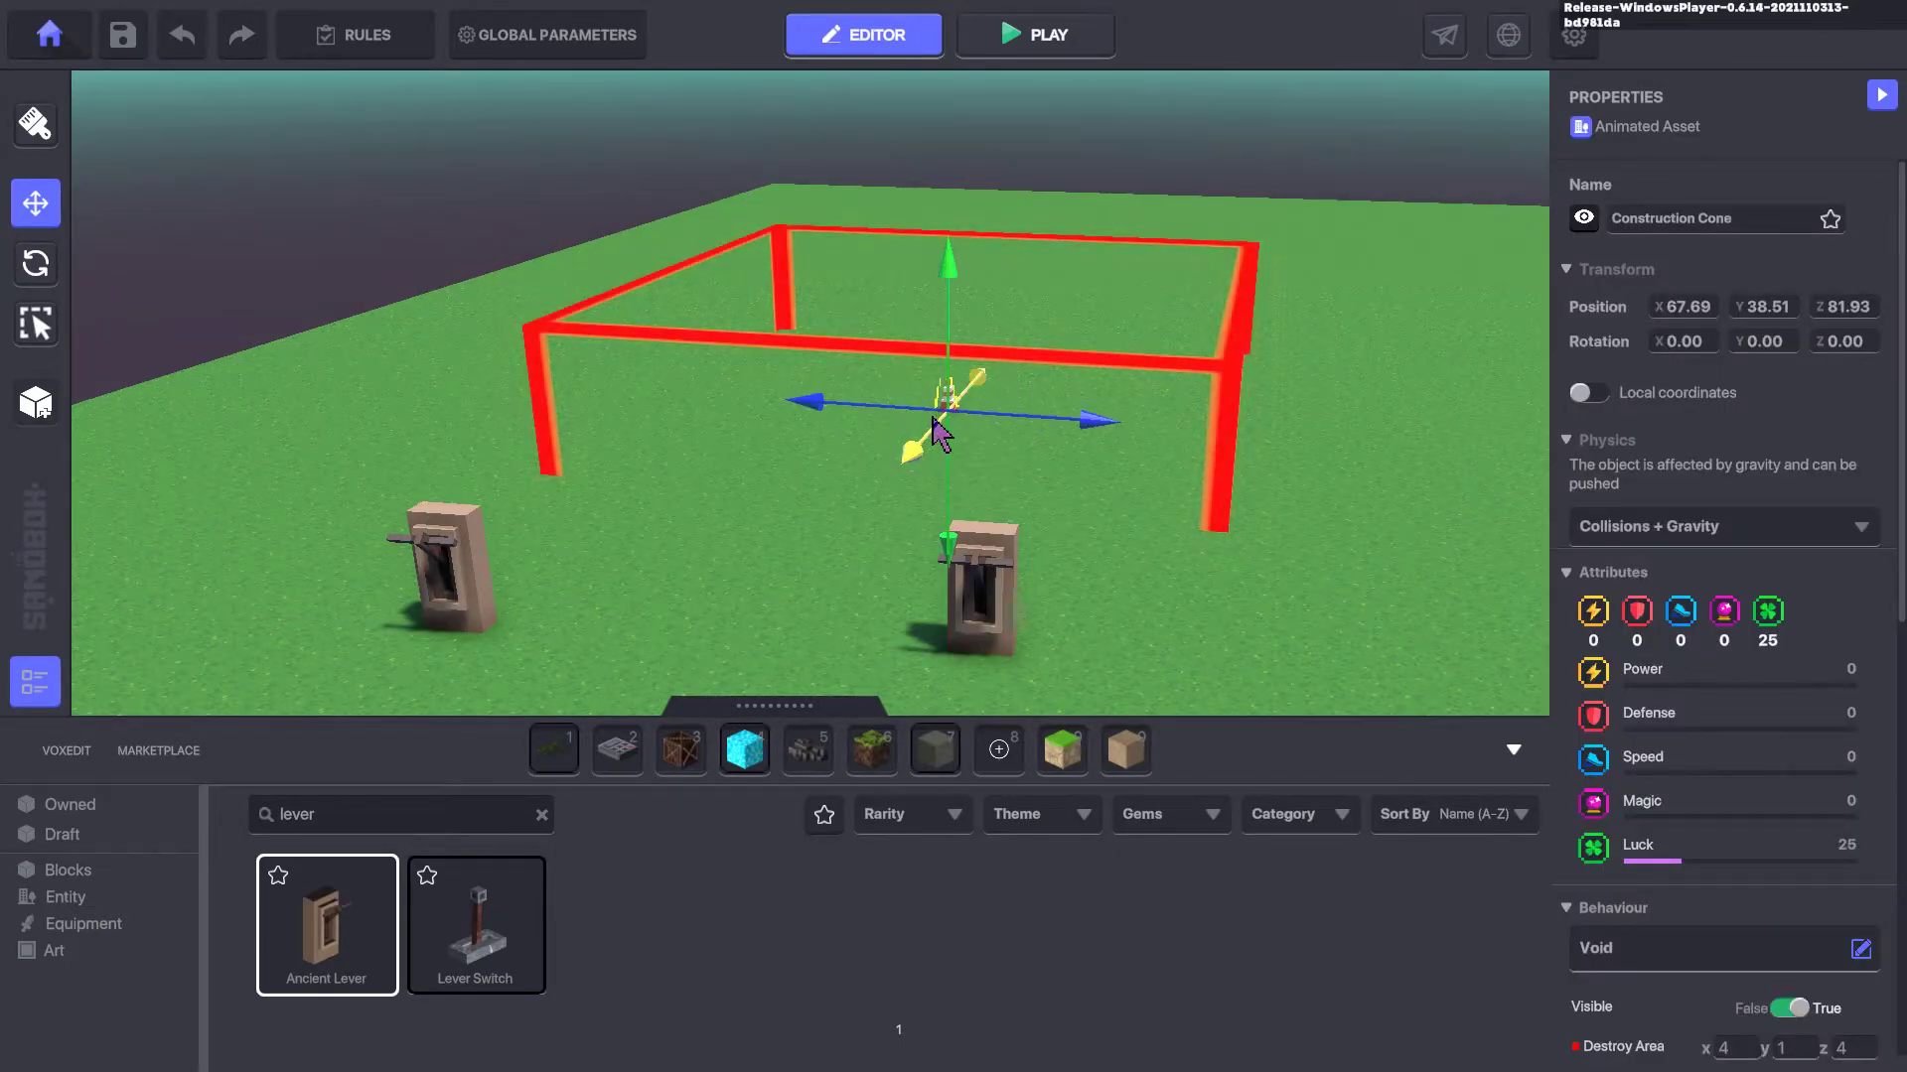
scroll(1738, 496, "down", 4)
scroll(1733, 504, "down", 3)
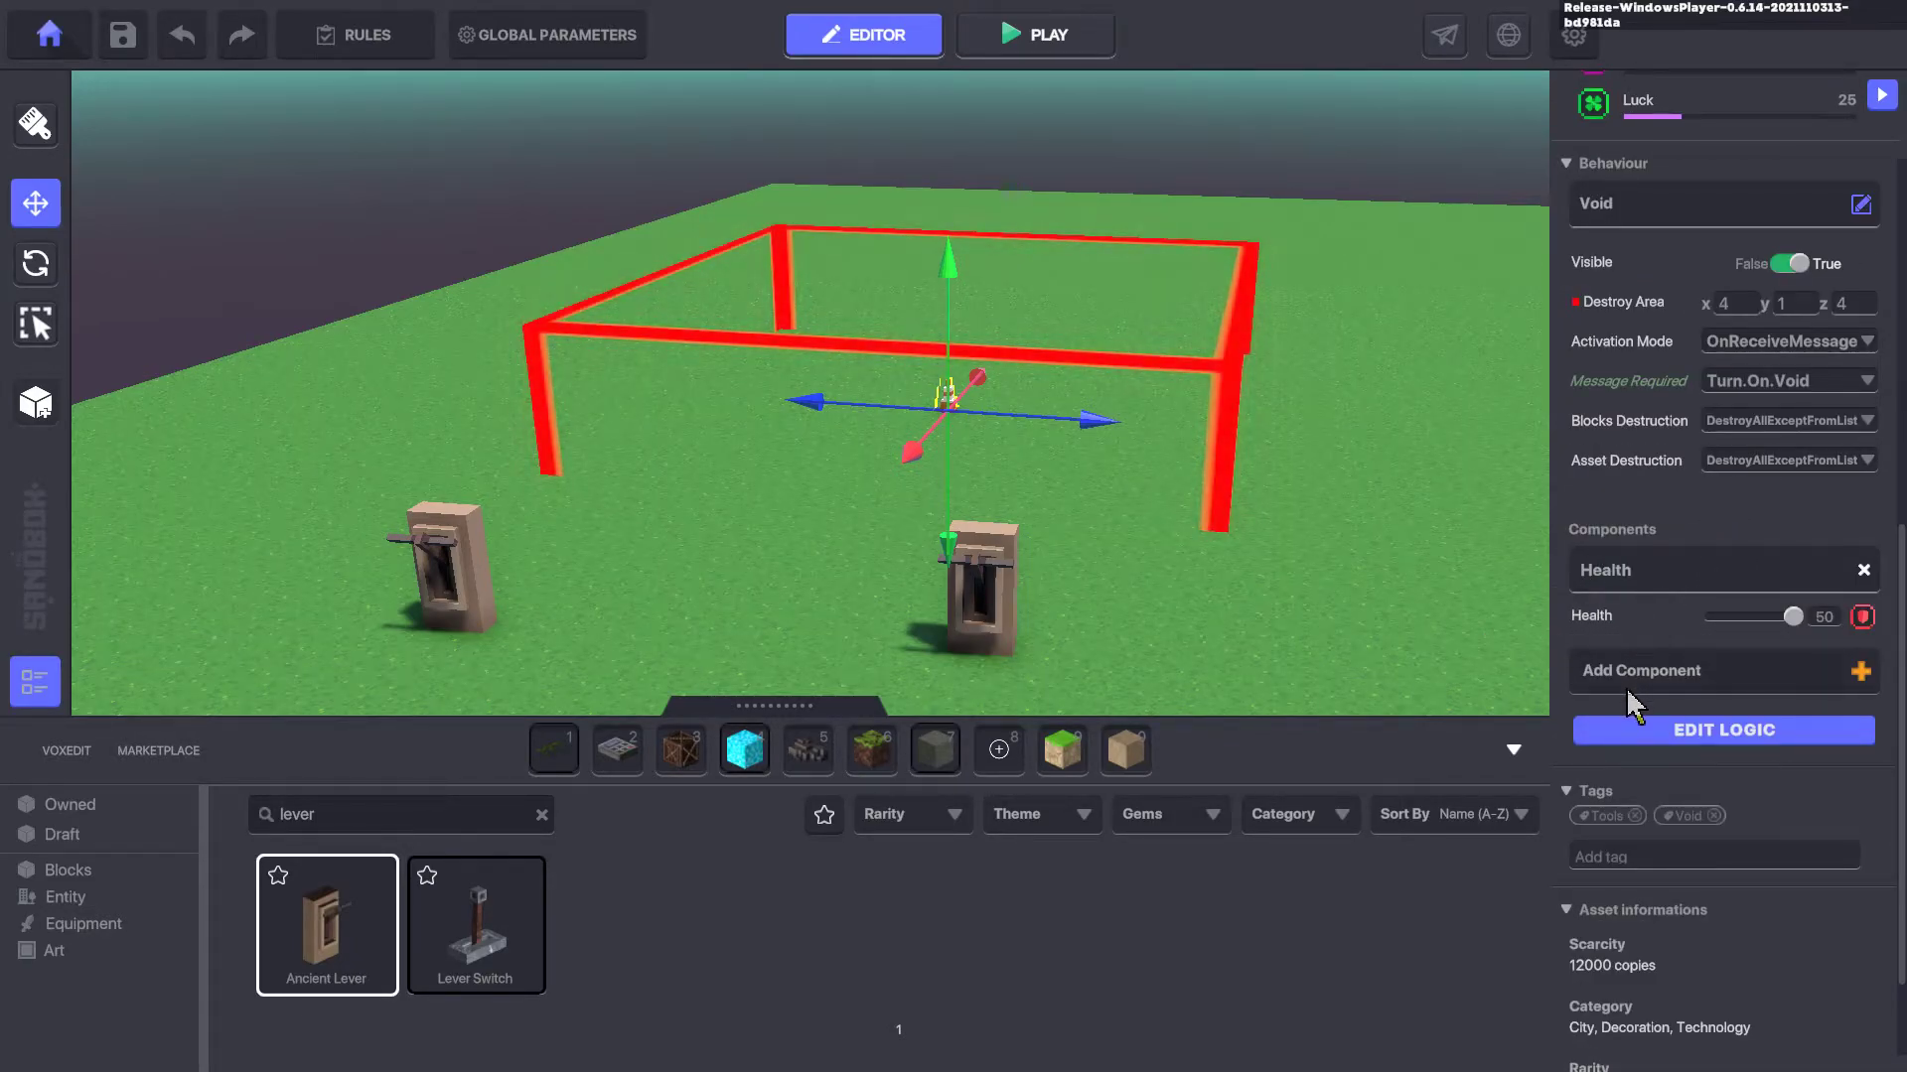
left_click(1653, 732)
scroll(1677, 701, "down", 3)
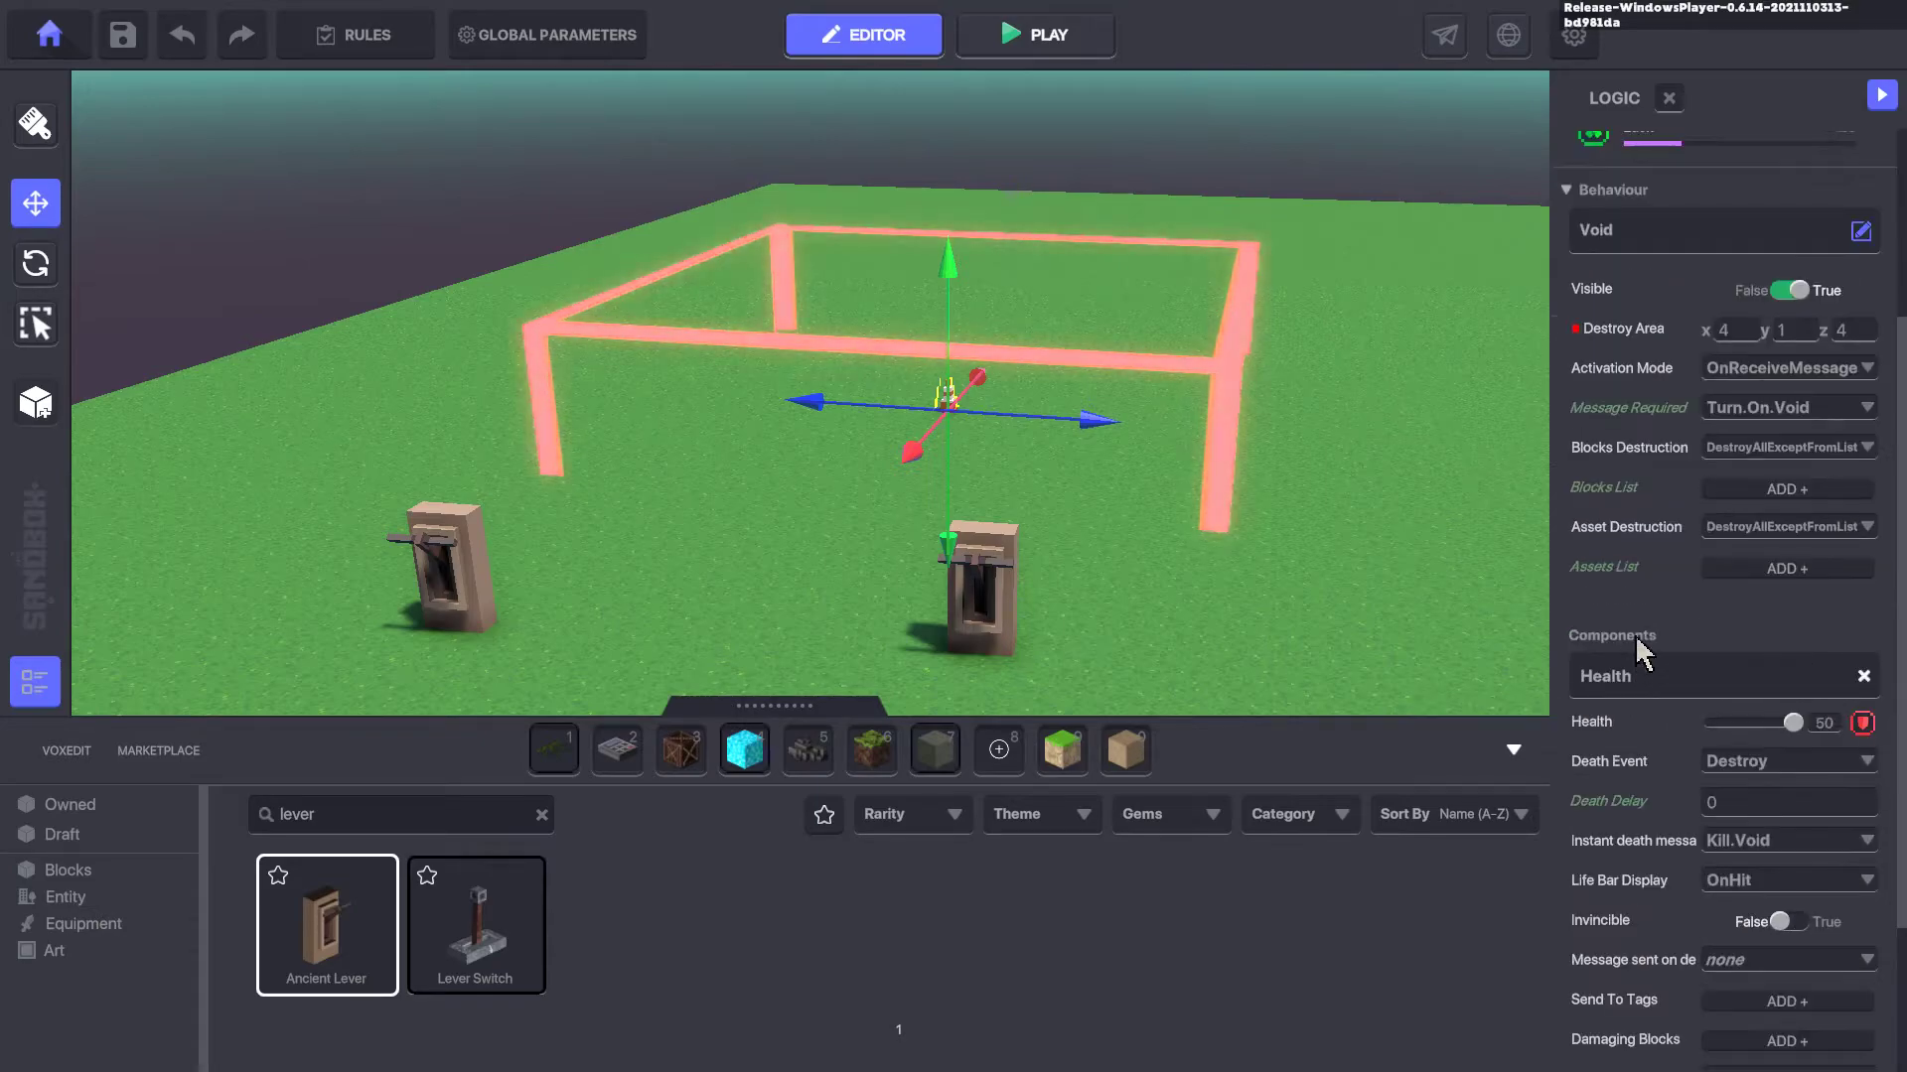
scroll(1648, 695, "down", 2)
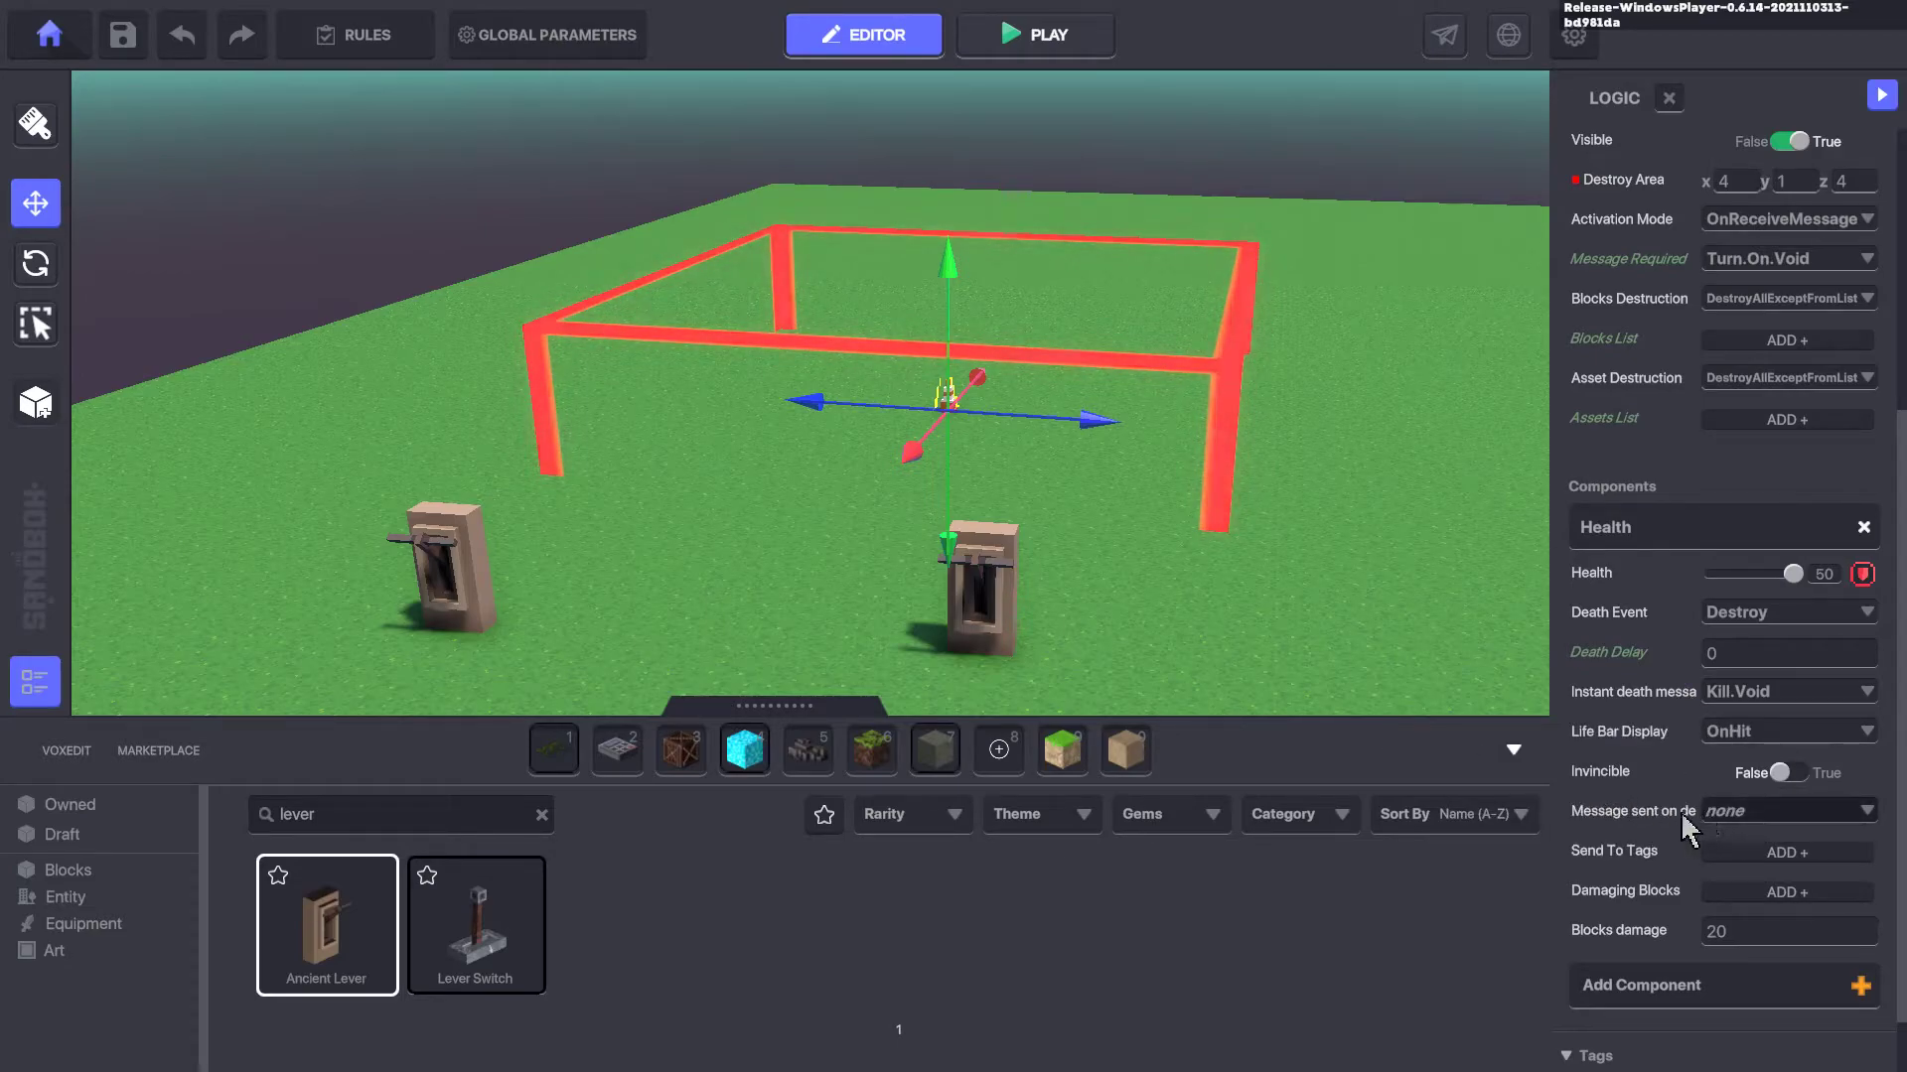
left_click(1746, 812)
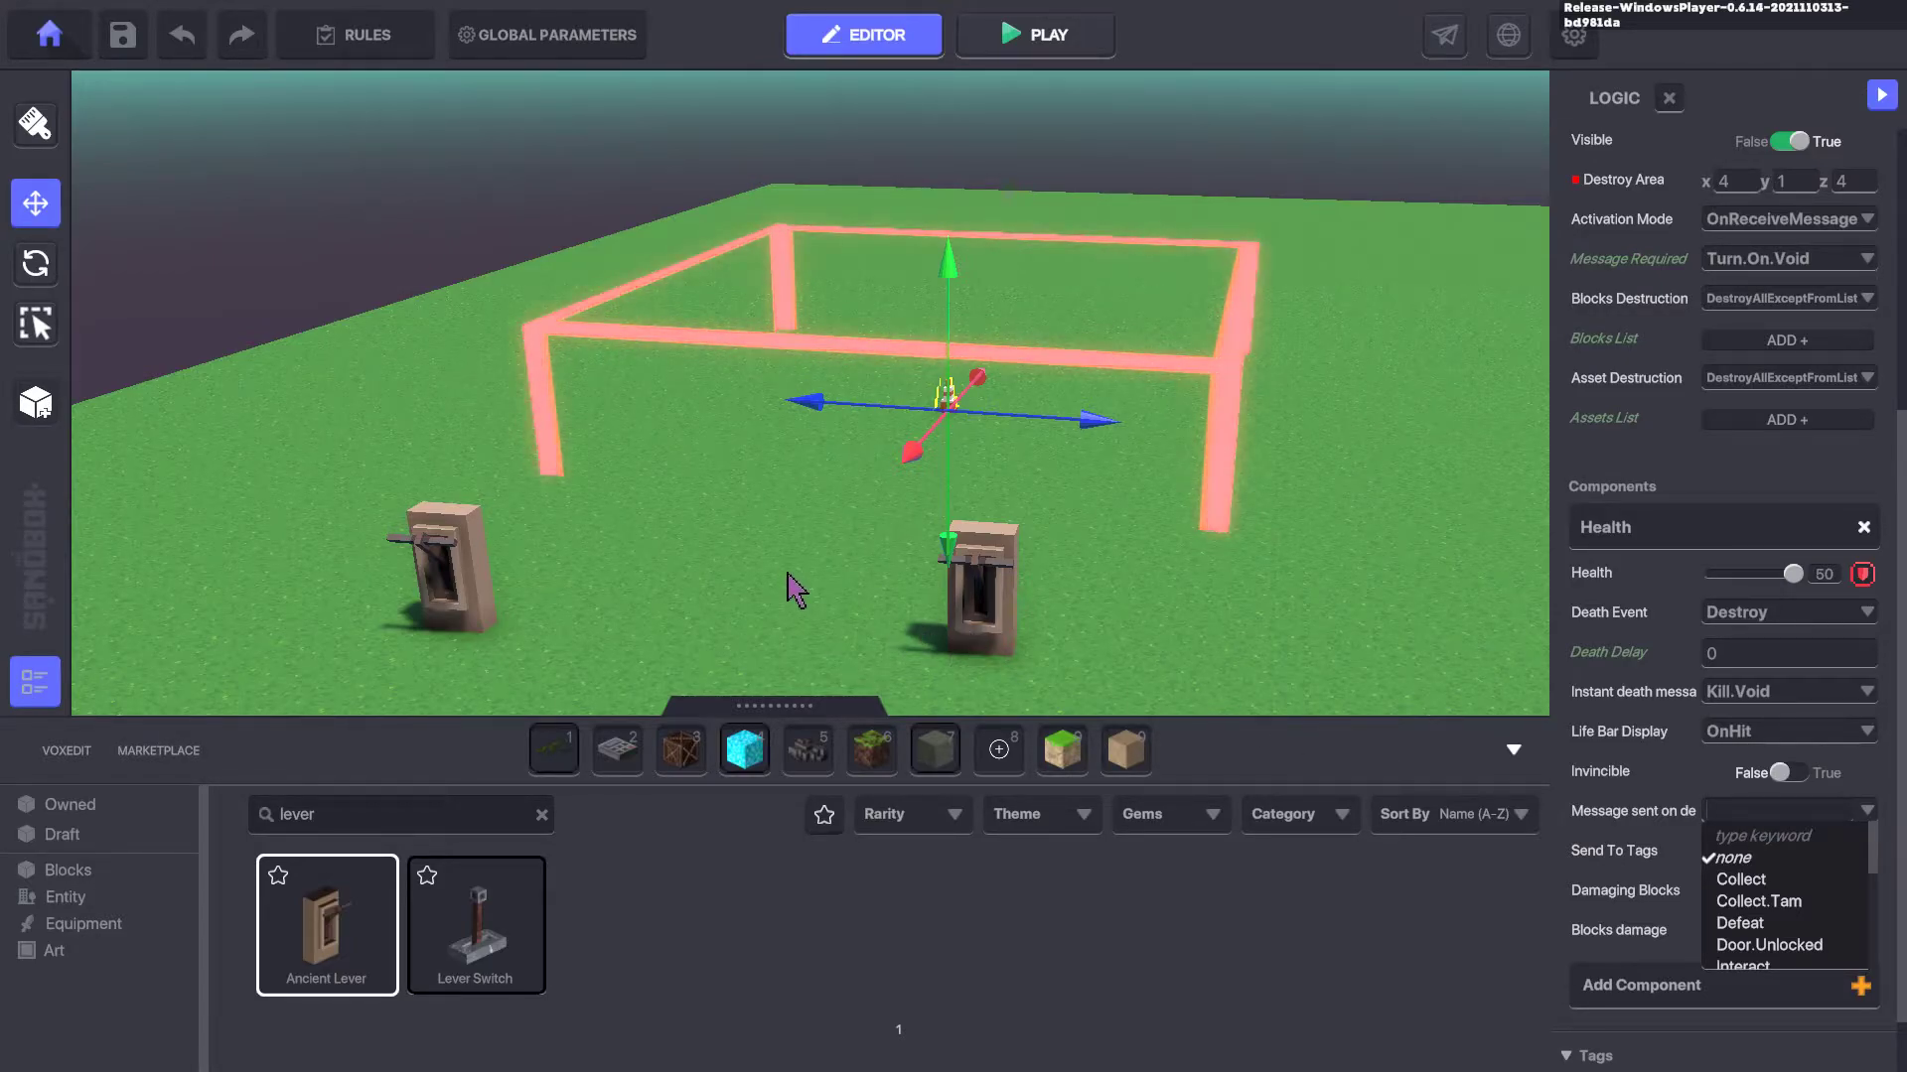
left_click(1748, 814)
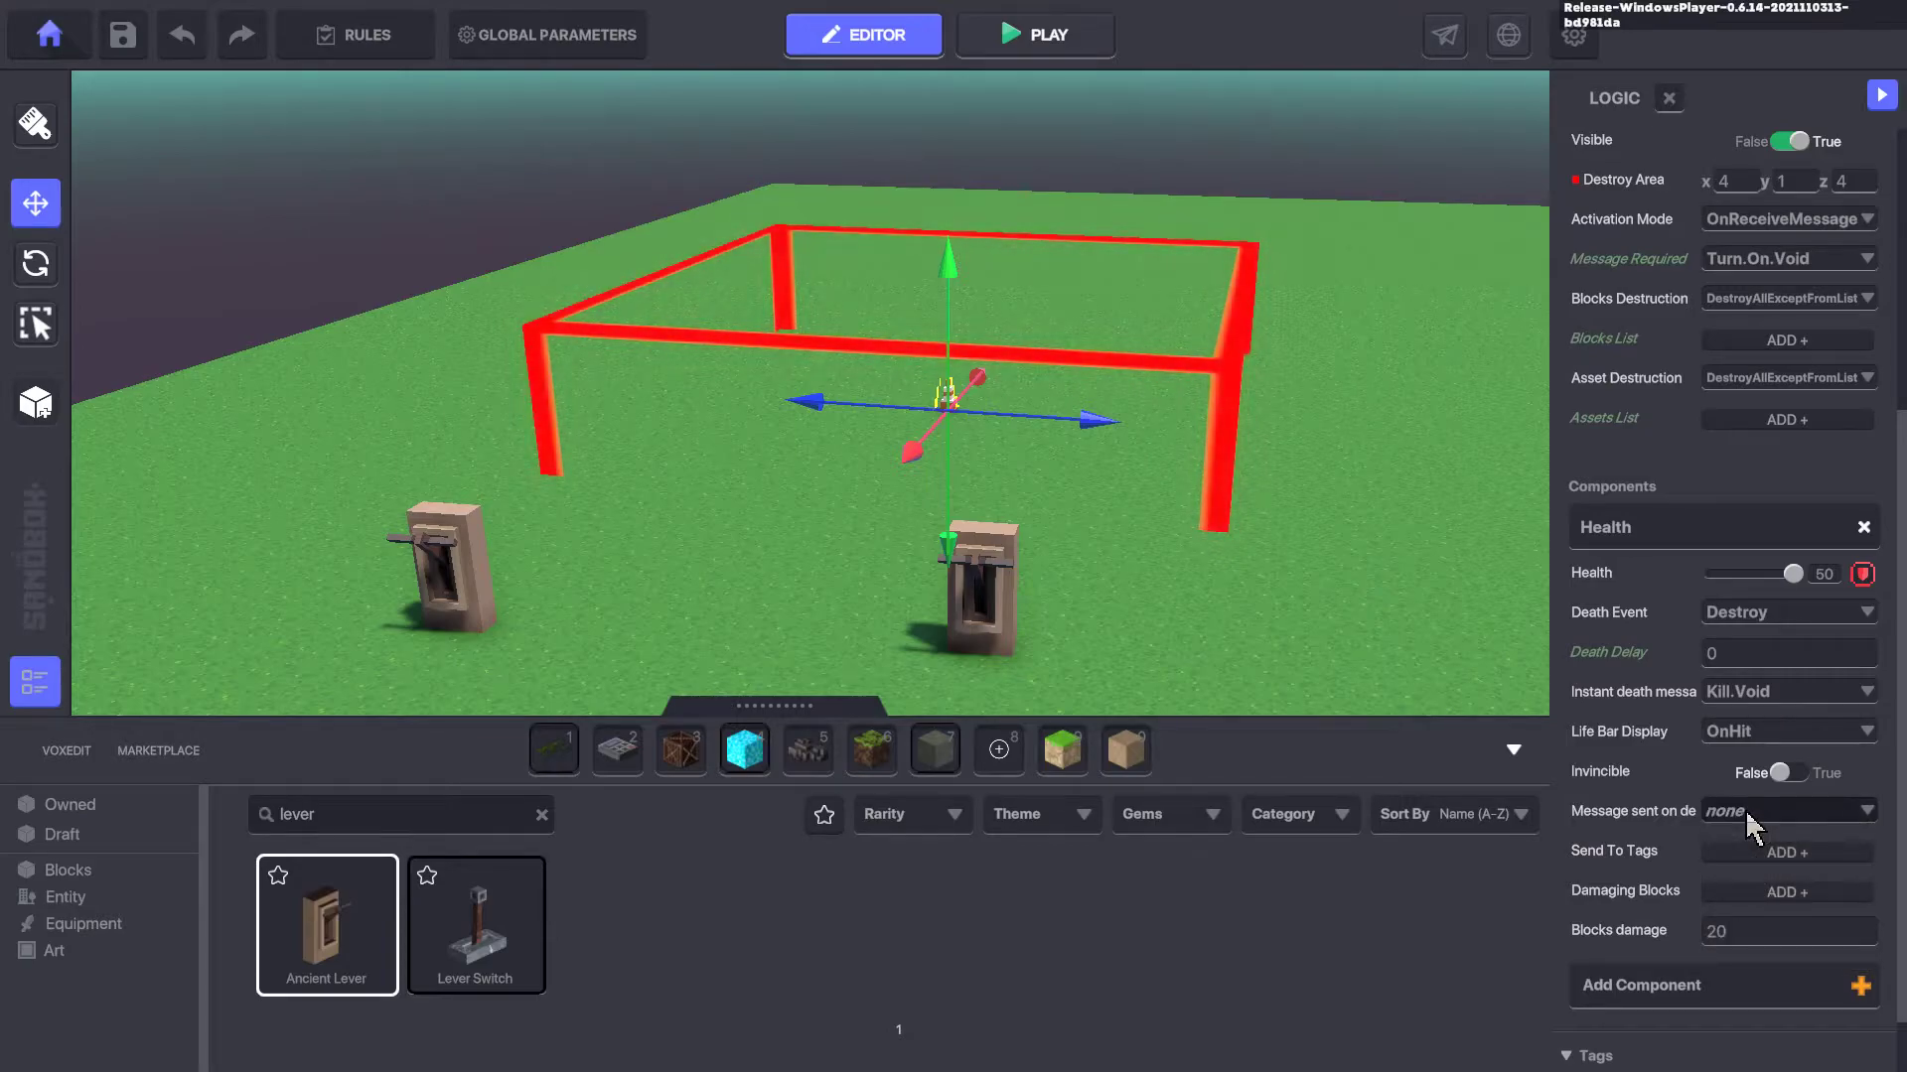
left_click(1798, 819)
type("Speech")
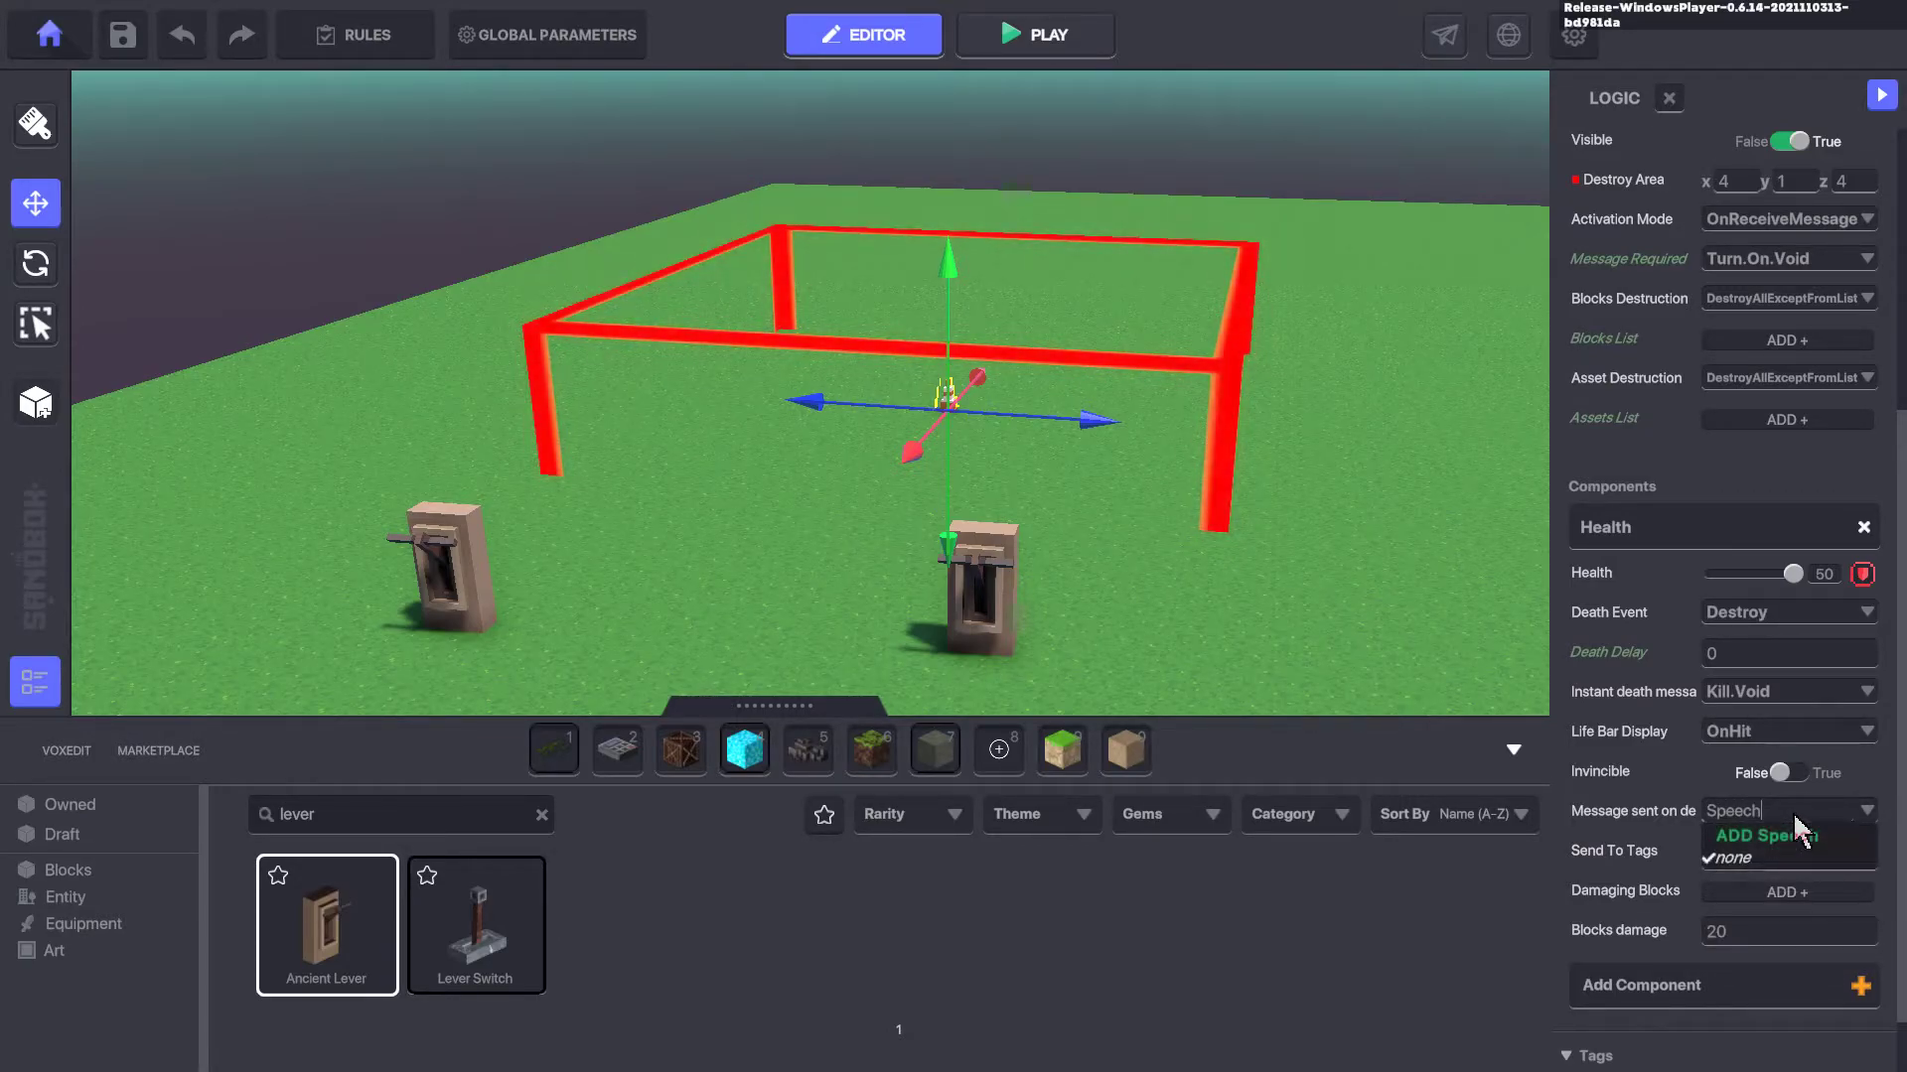
left_click(1763, 836)
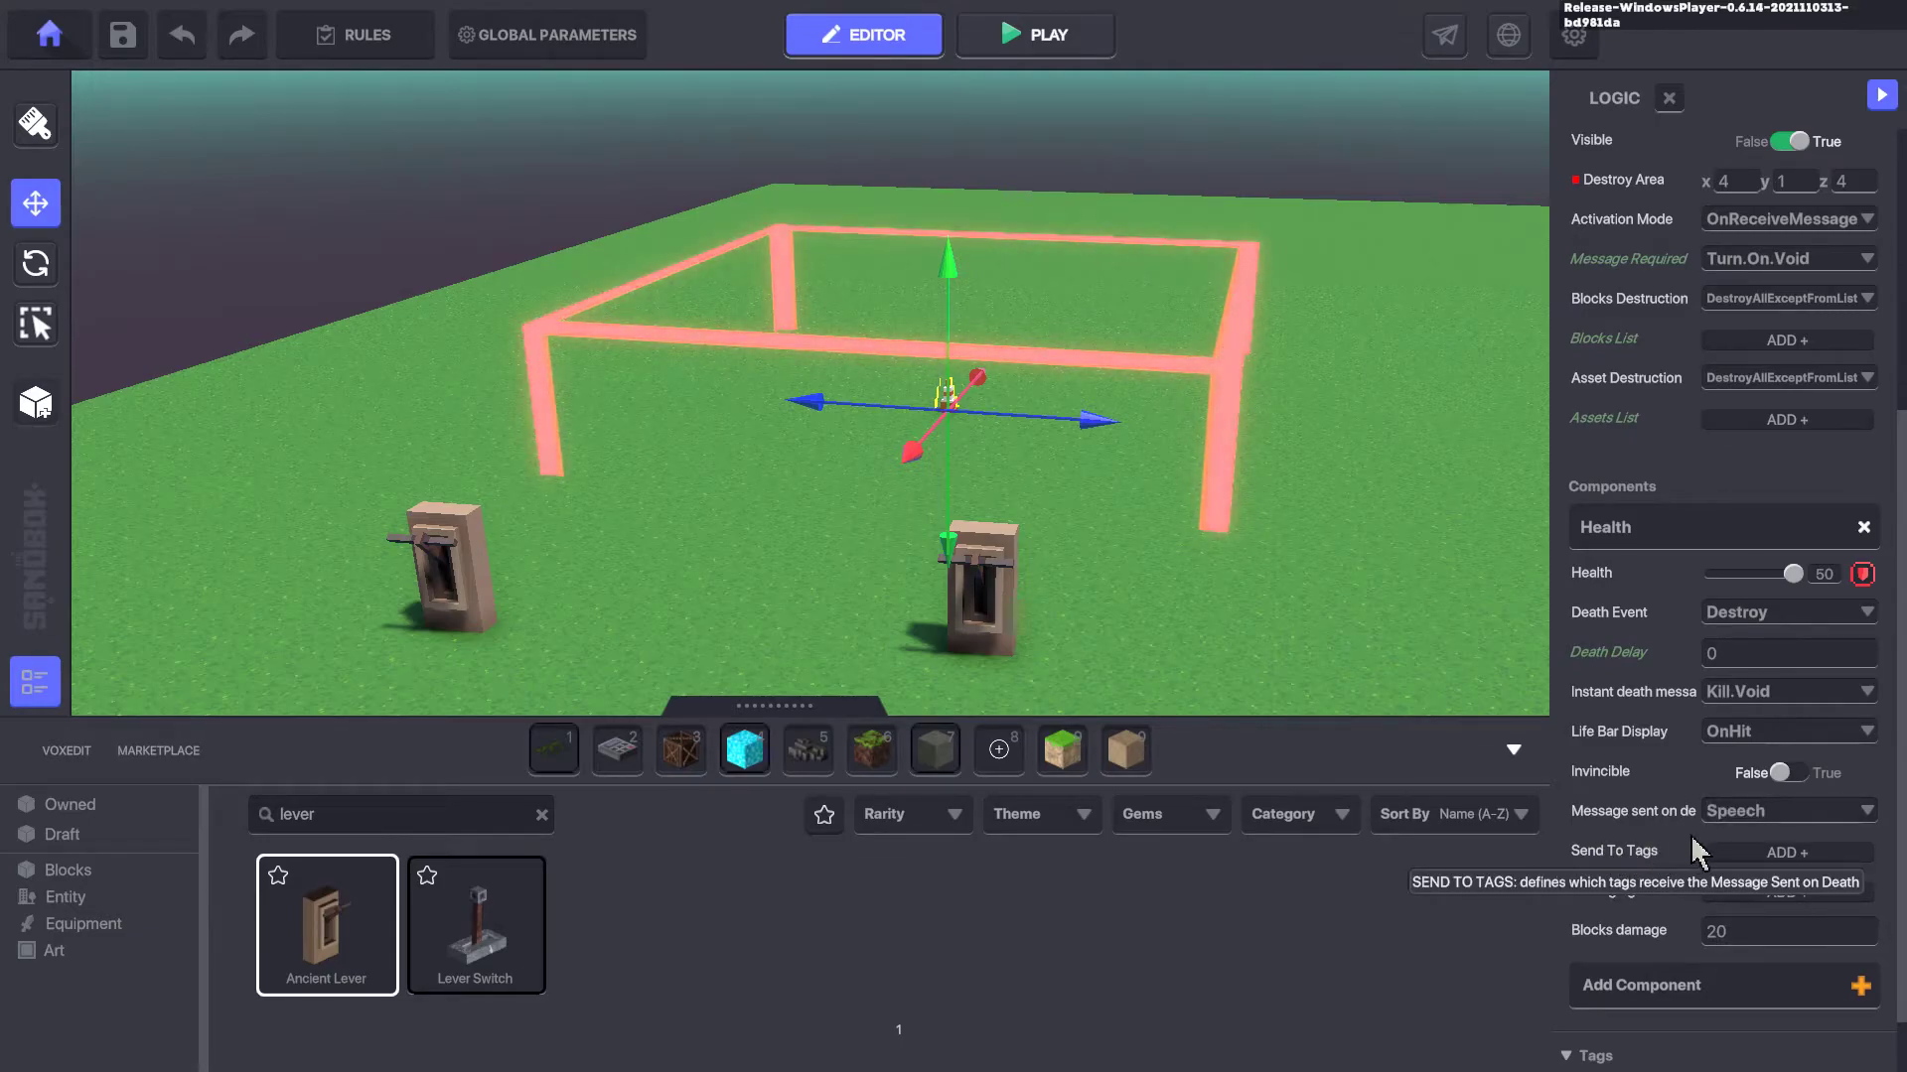
Add Speech as a receiving tag for the cone's death message
left_click(1779, 852)
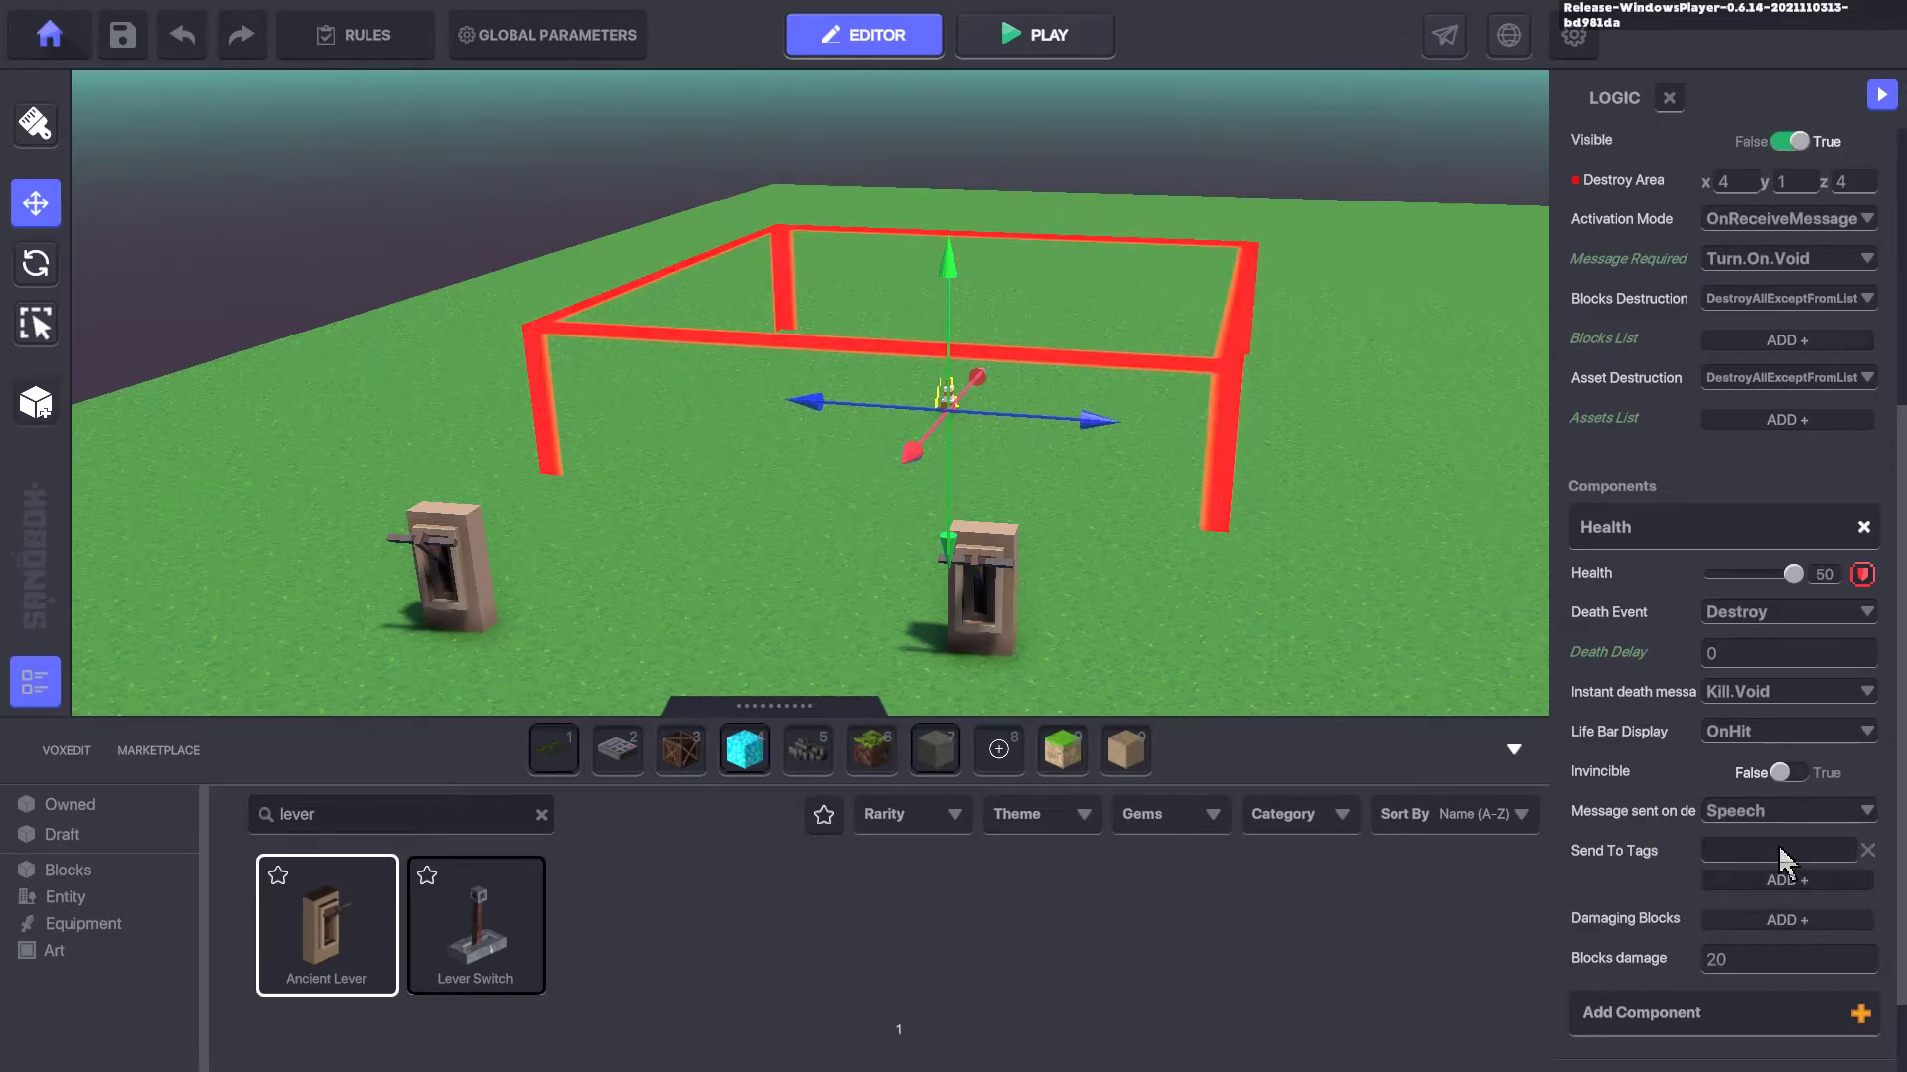
left_click(1781, 851)
type("Speech")
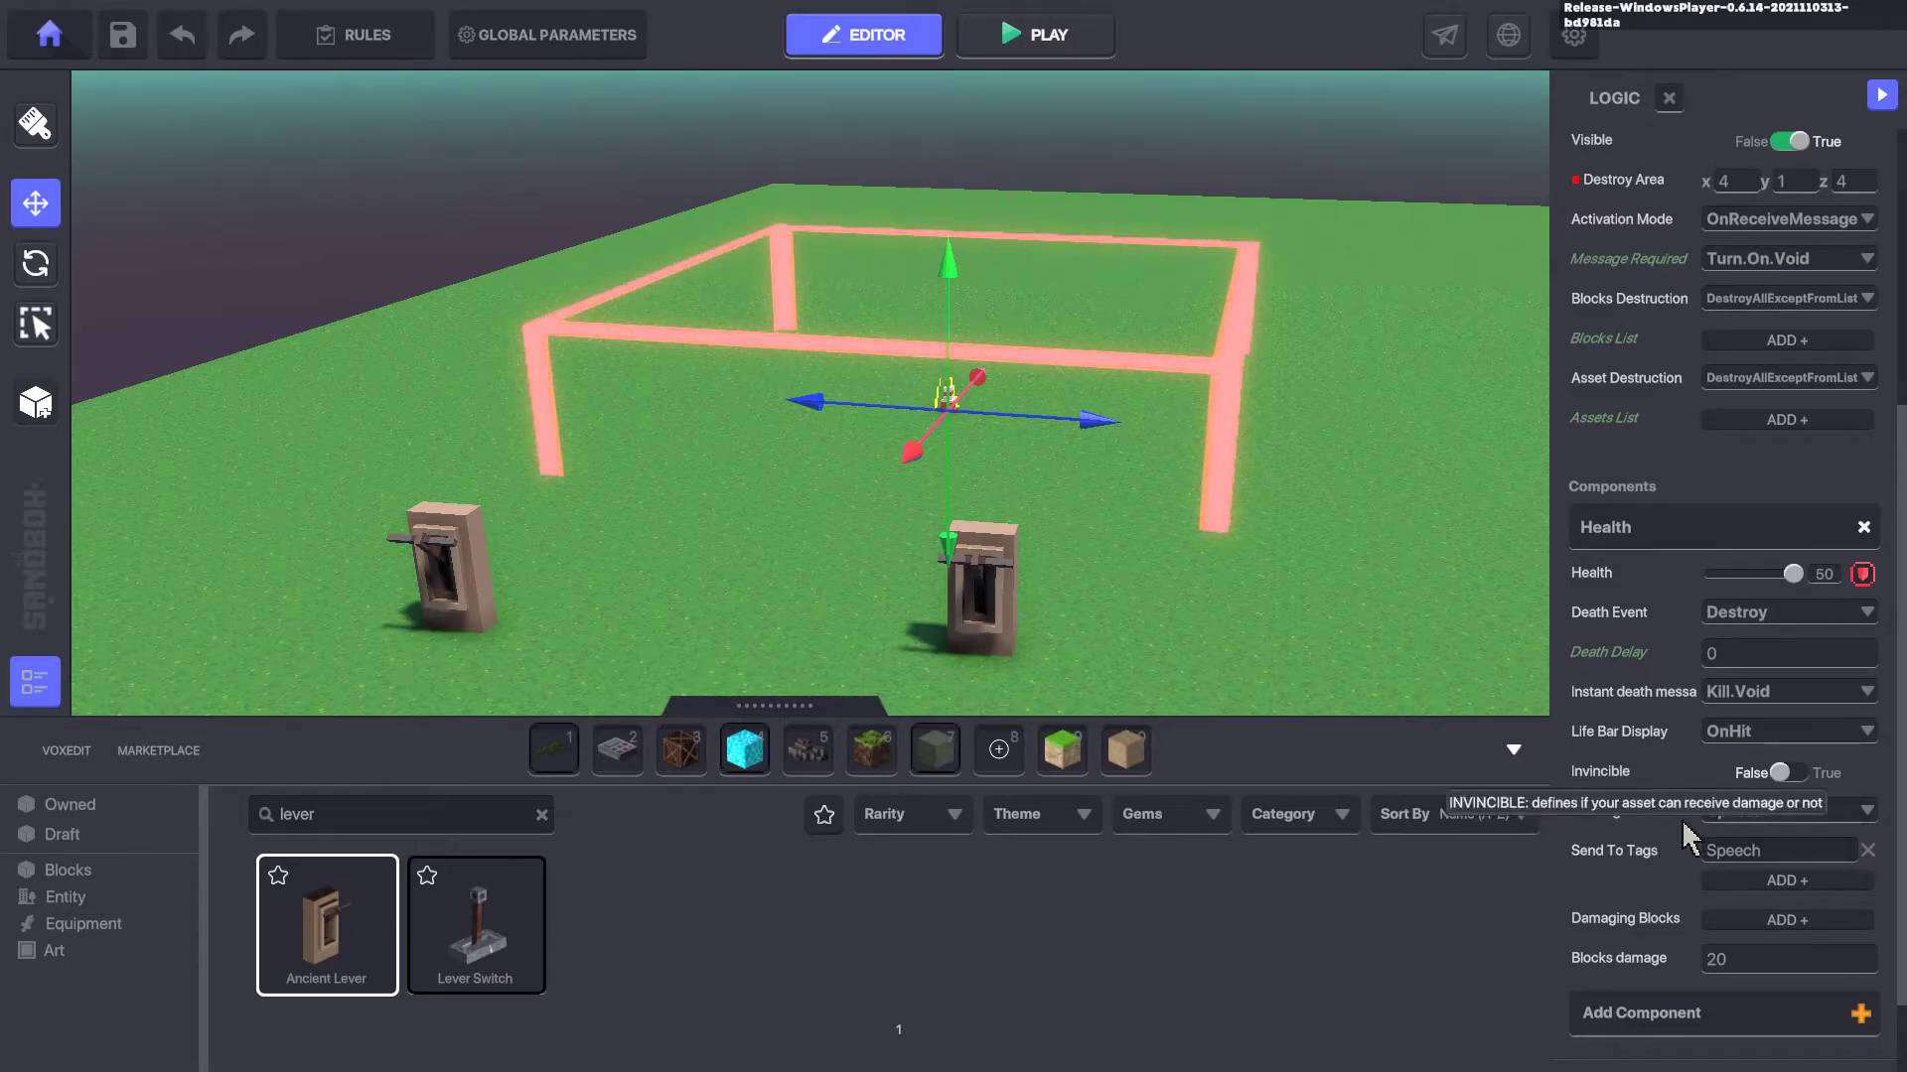
Place a Sign asset between the two levers, at about X 59.44, Z 82.25, and rotate it to about 76.69 degrees around Y
middle_click_drag(810, 598, 807, 578)
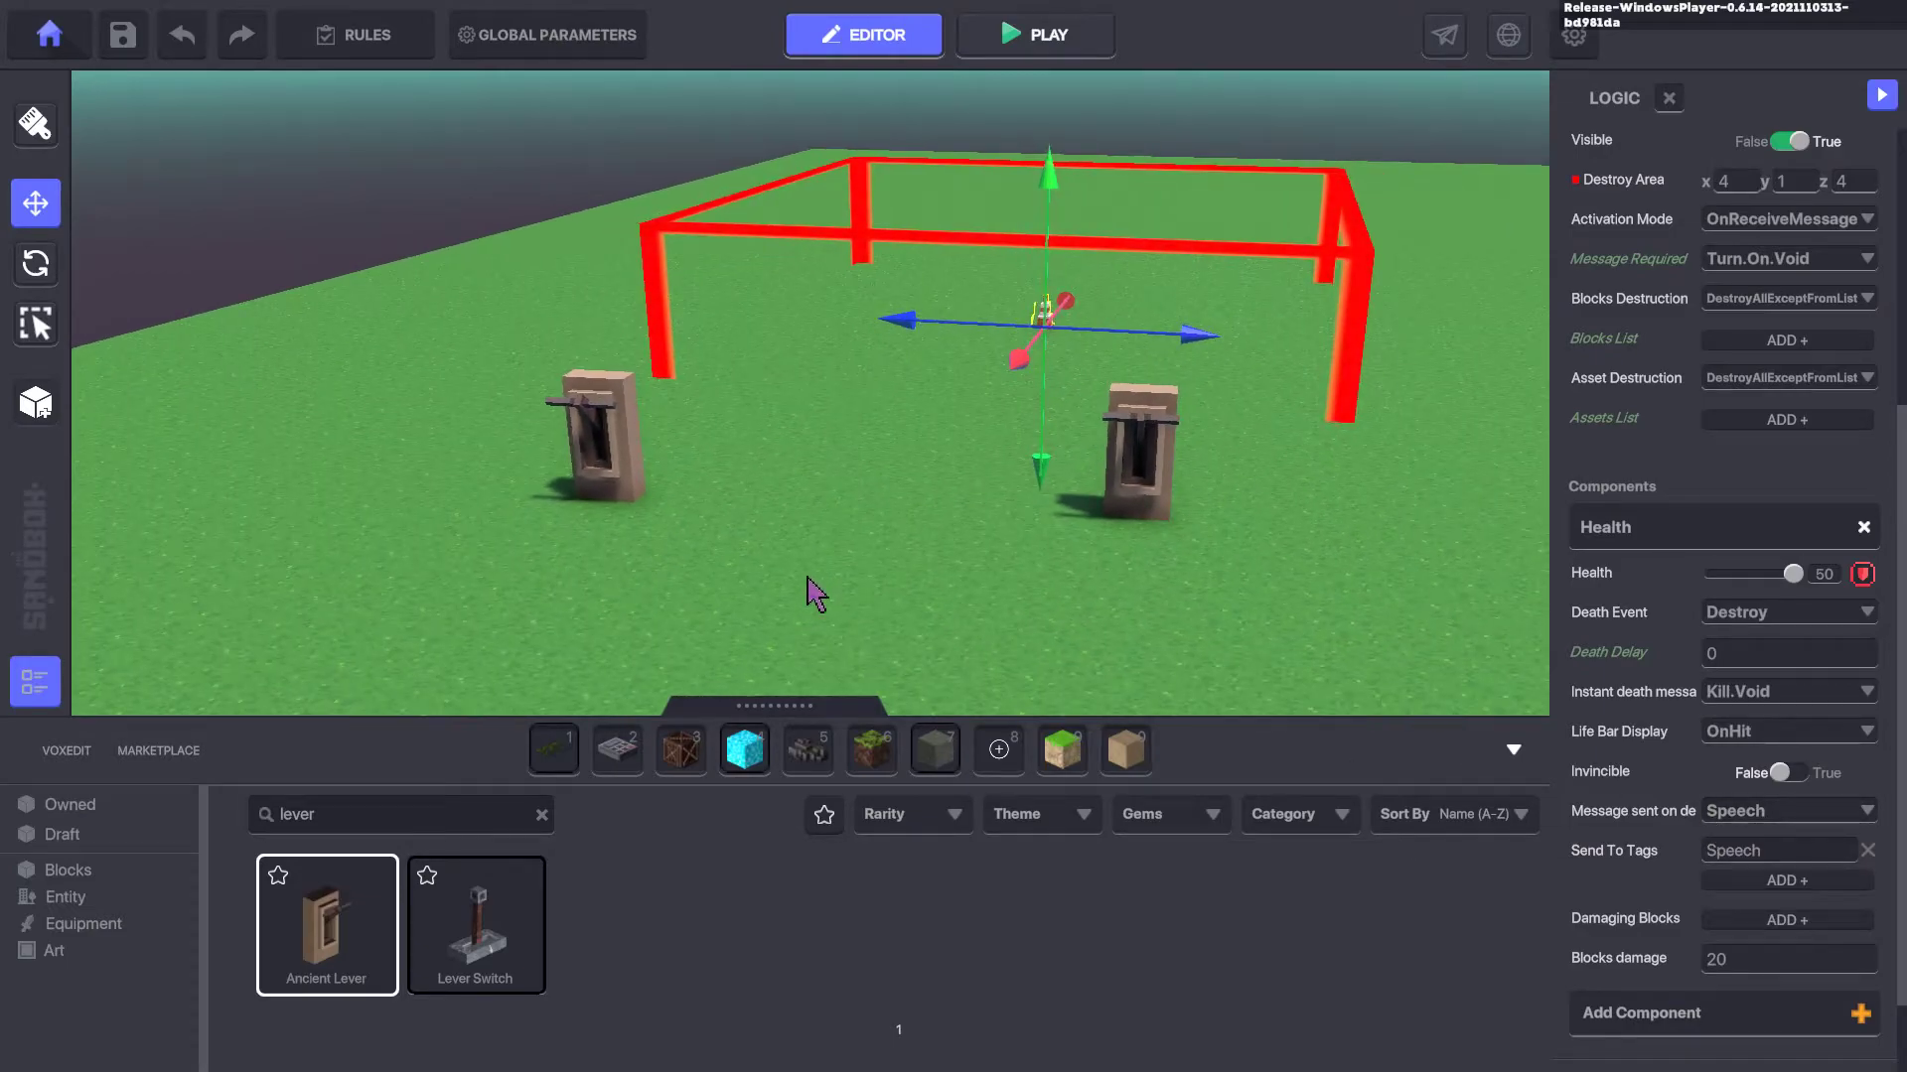
left_click(410, 824)
type("sign")
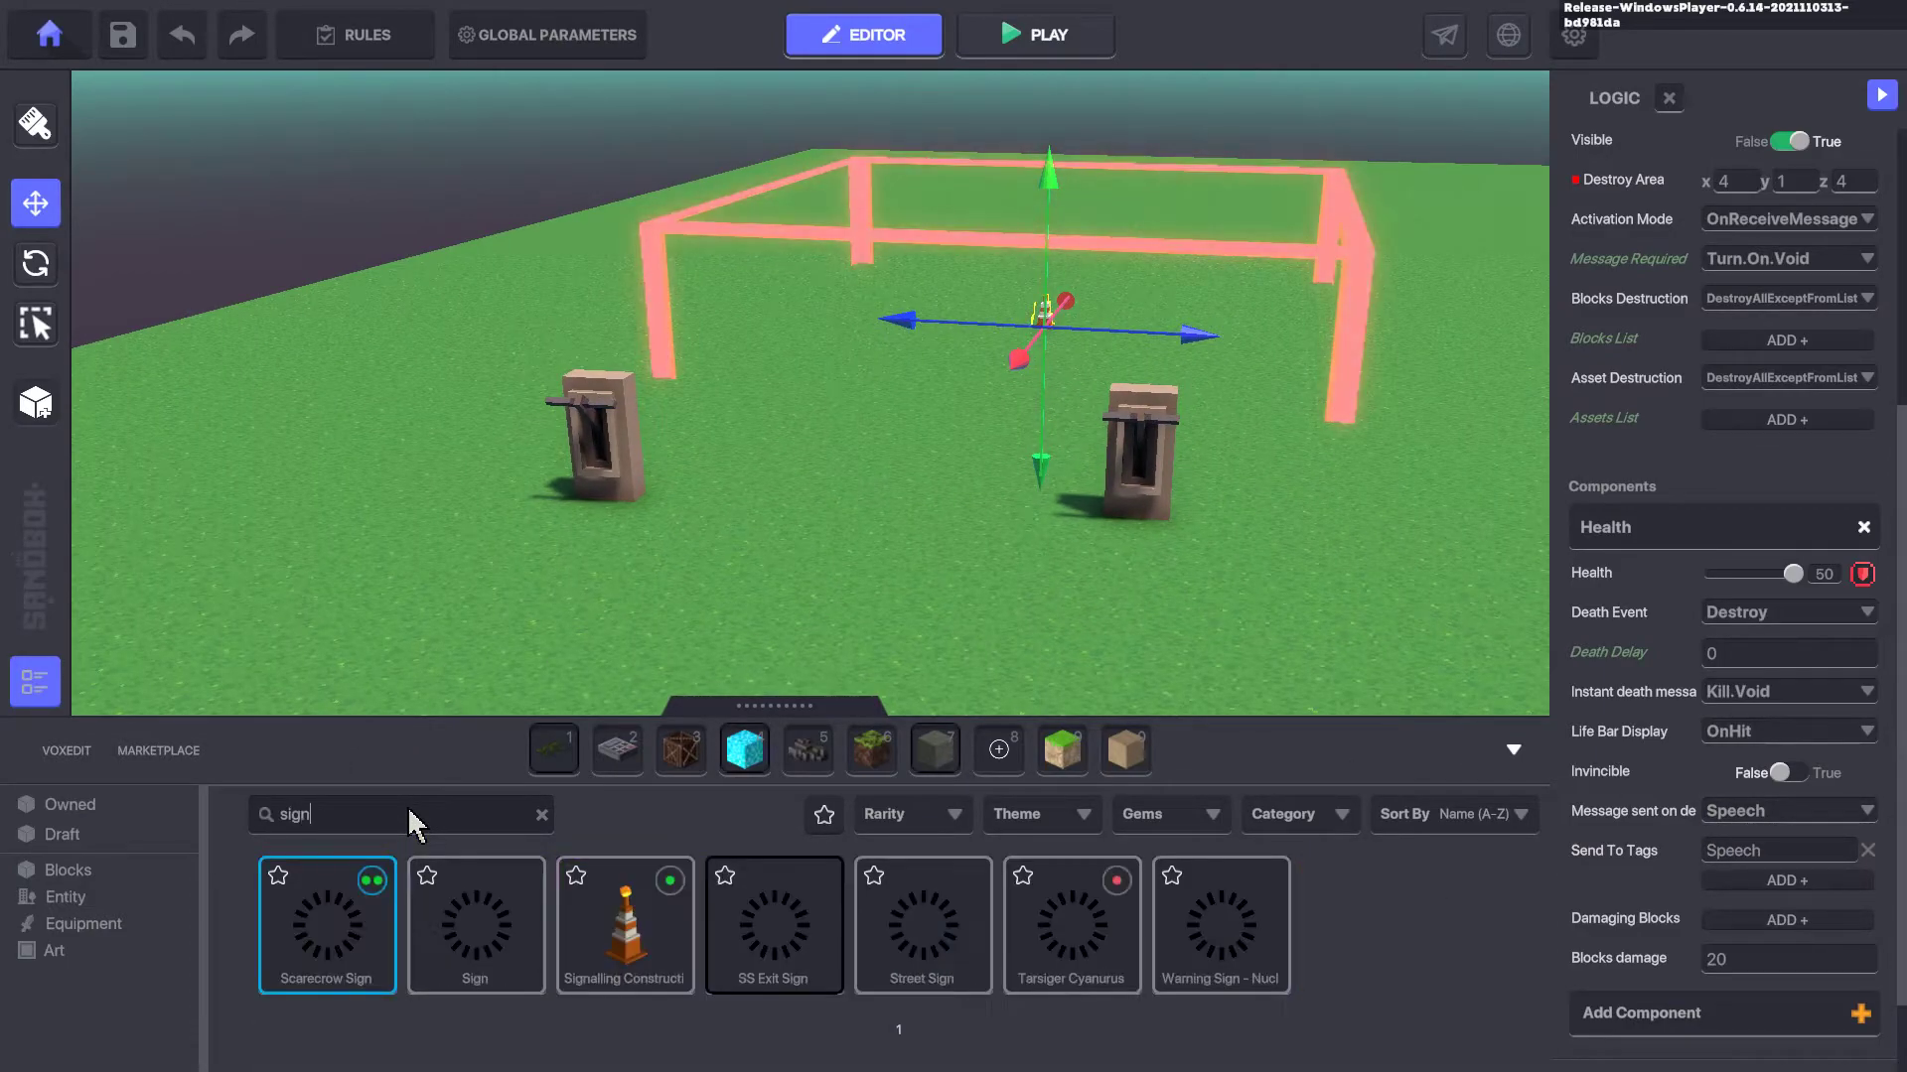
left_click(476, 909)
left_click(867, 499)
left_click(36, 202)
left_click(869, 383)
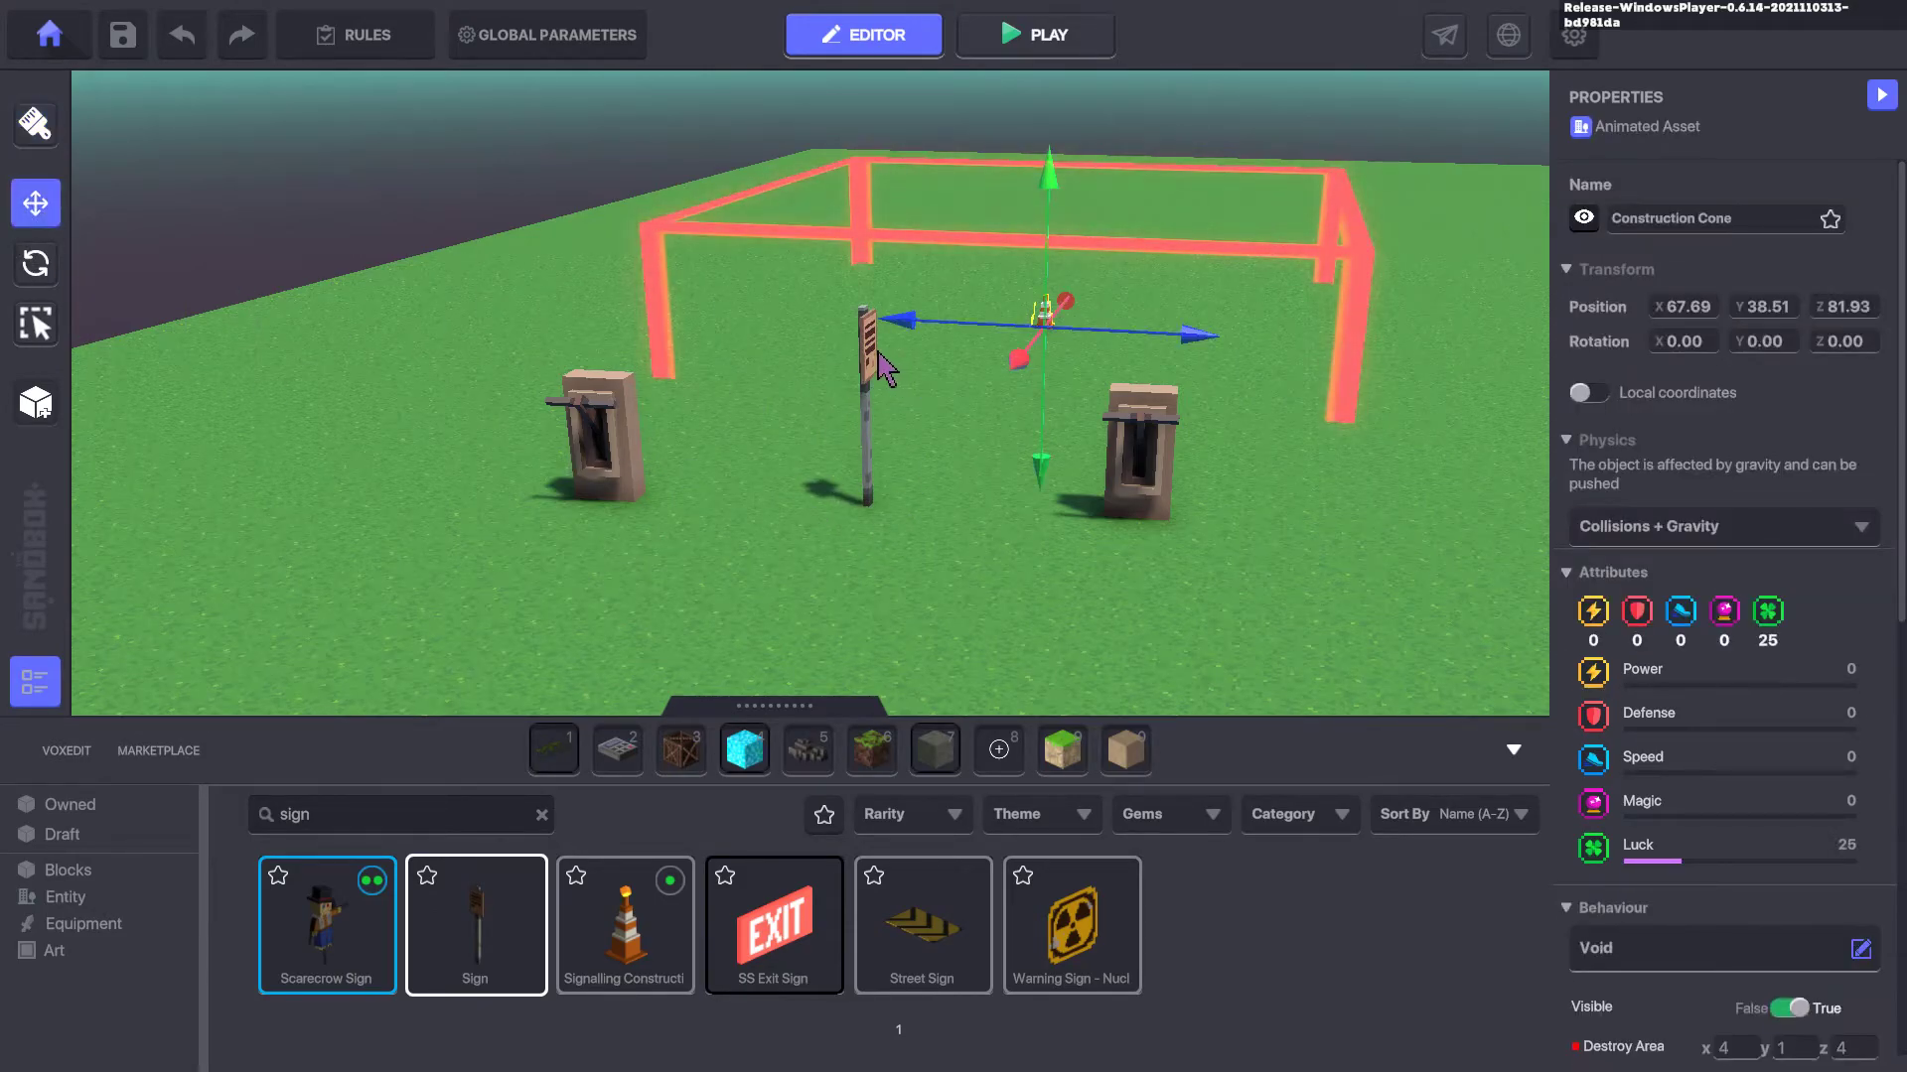
key("e")
left_click_drag(955, 559, 608, 539)
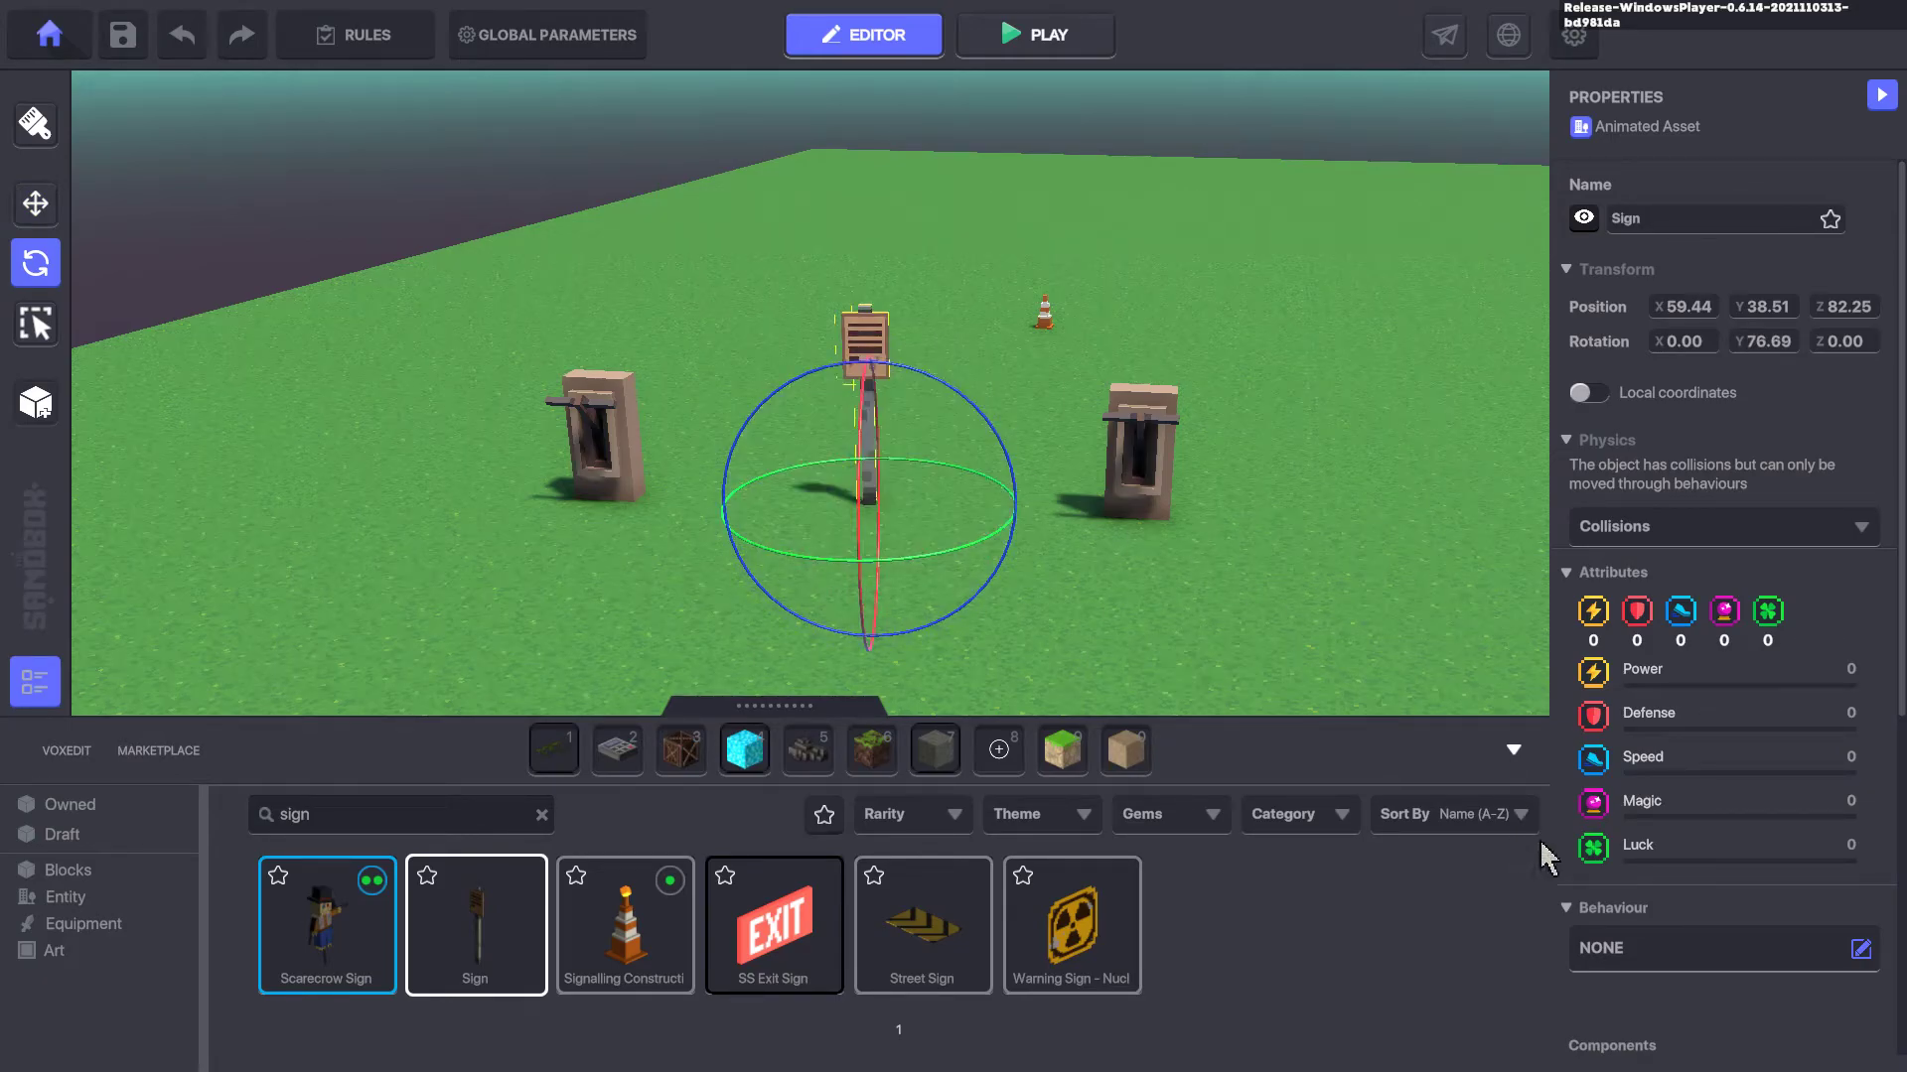
Add a Speaker component to the Sign and set its required message to Speech
scroll(1668, 740, "down", 3)
left_click(1677, 804)
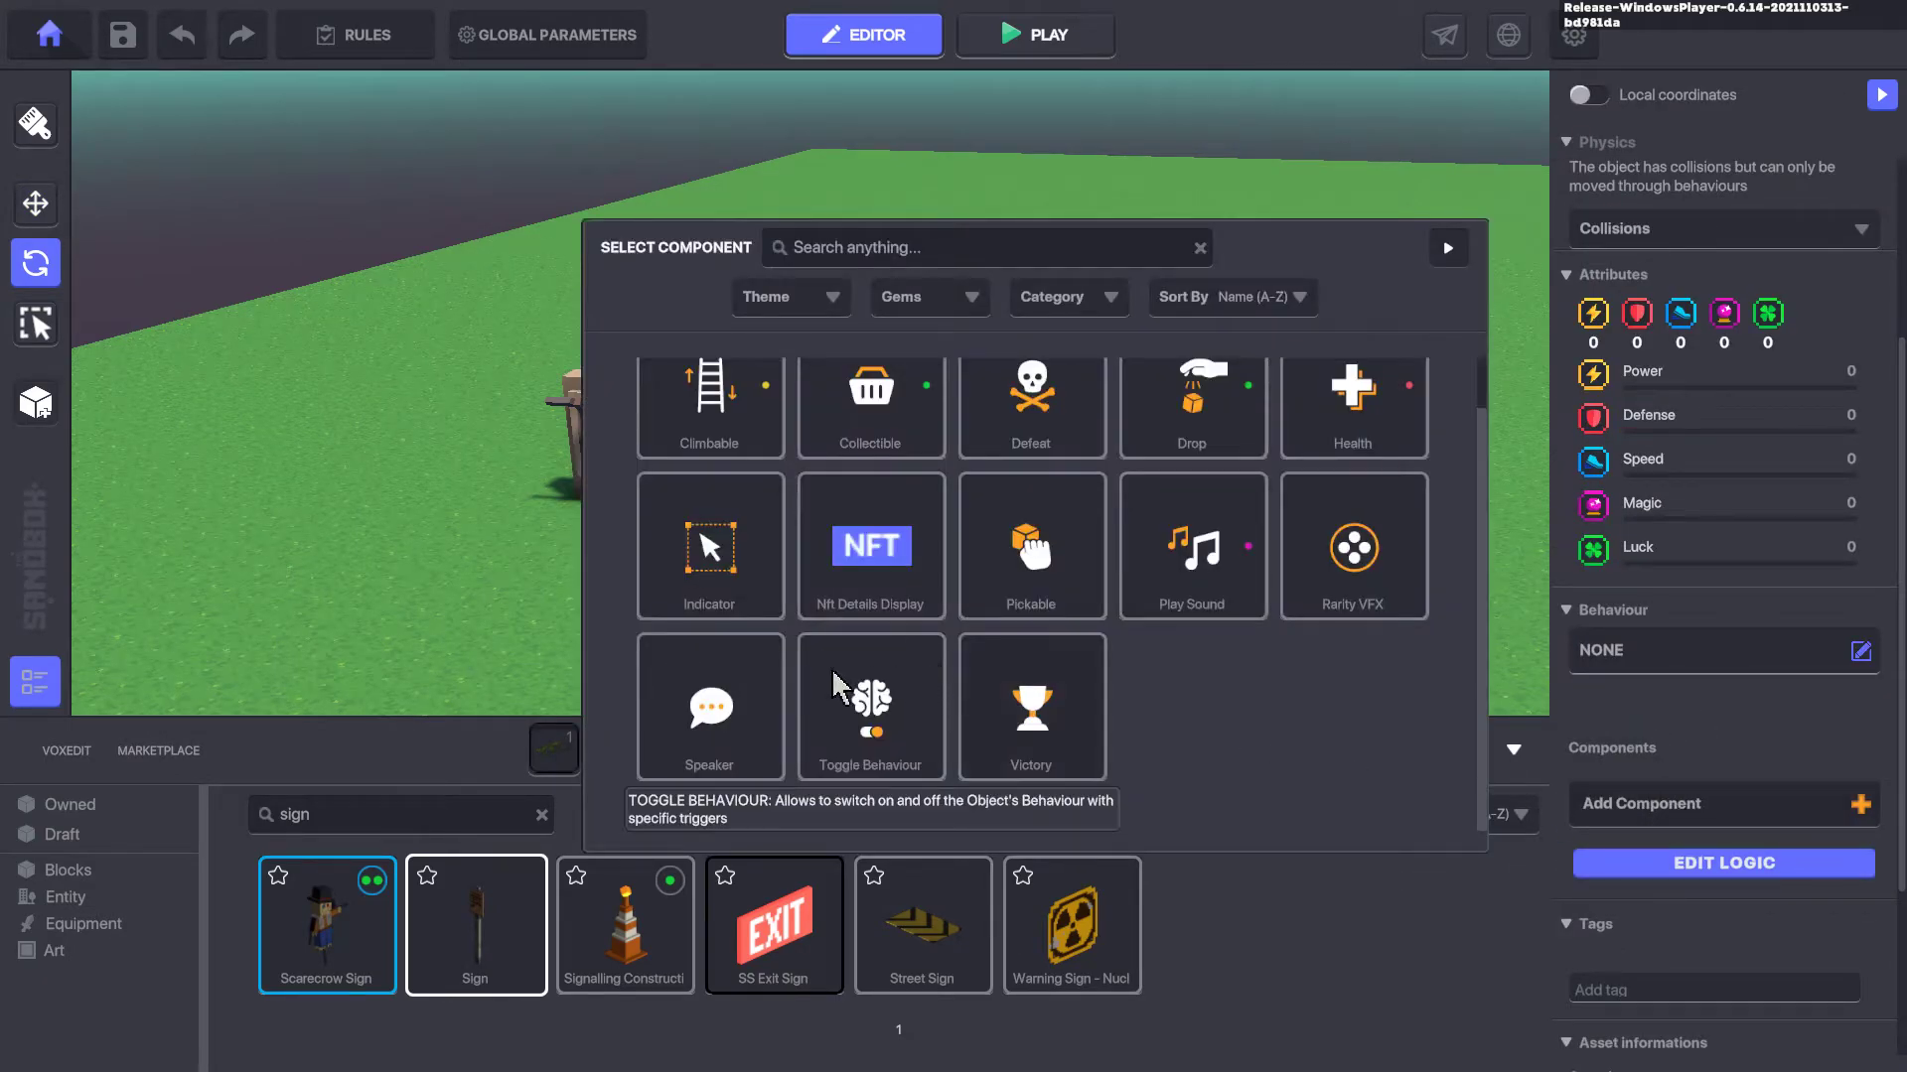
left_click(731, 717)
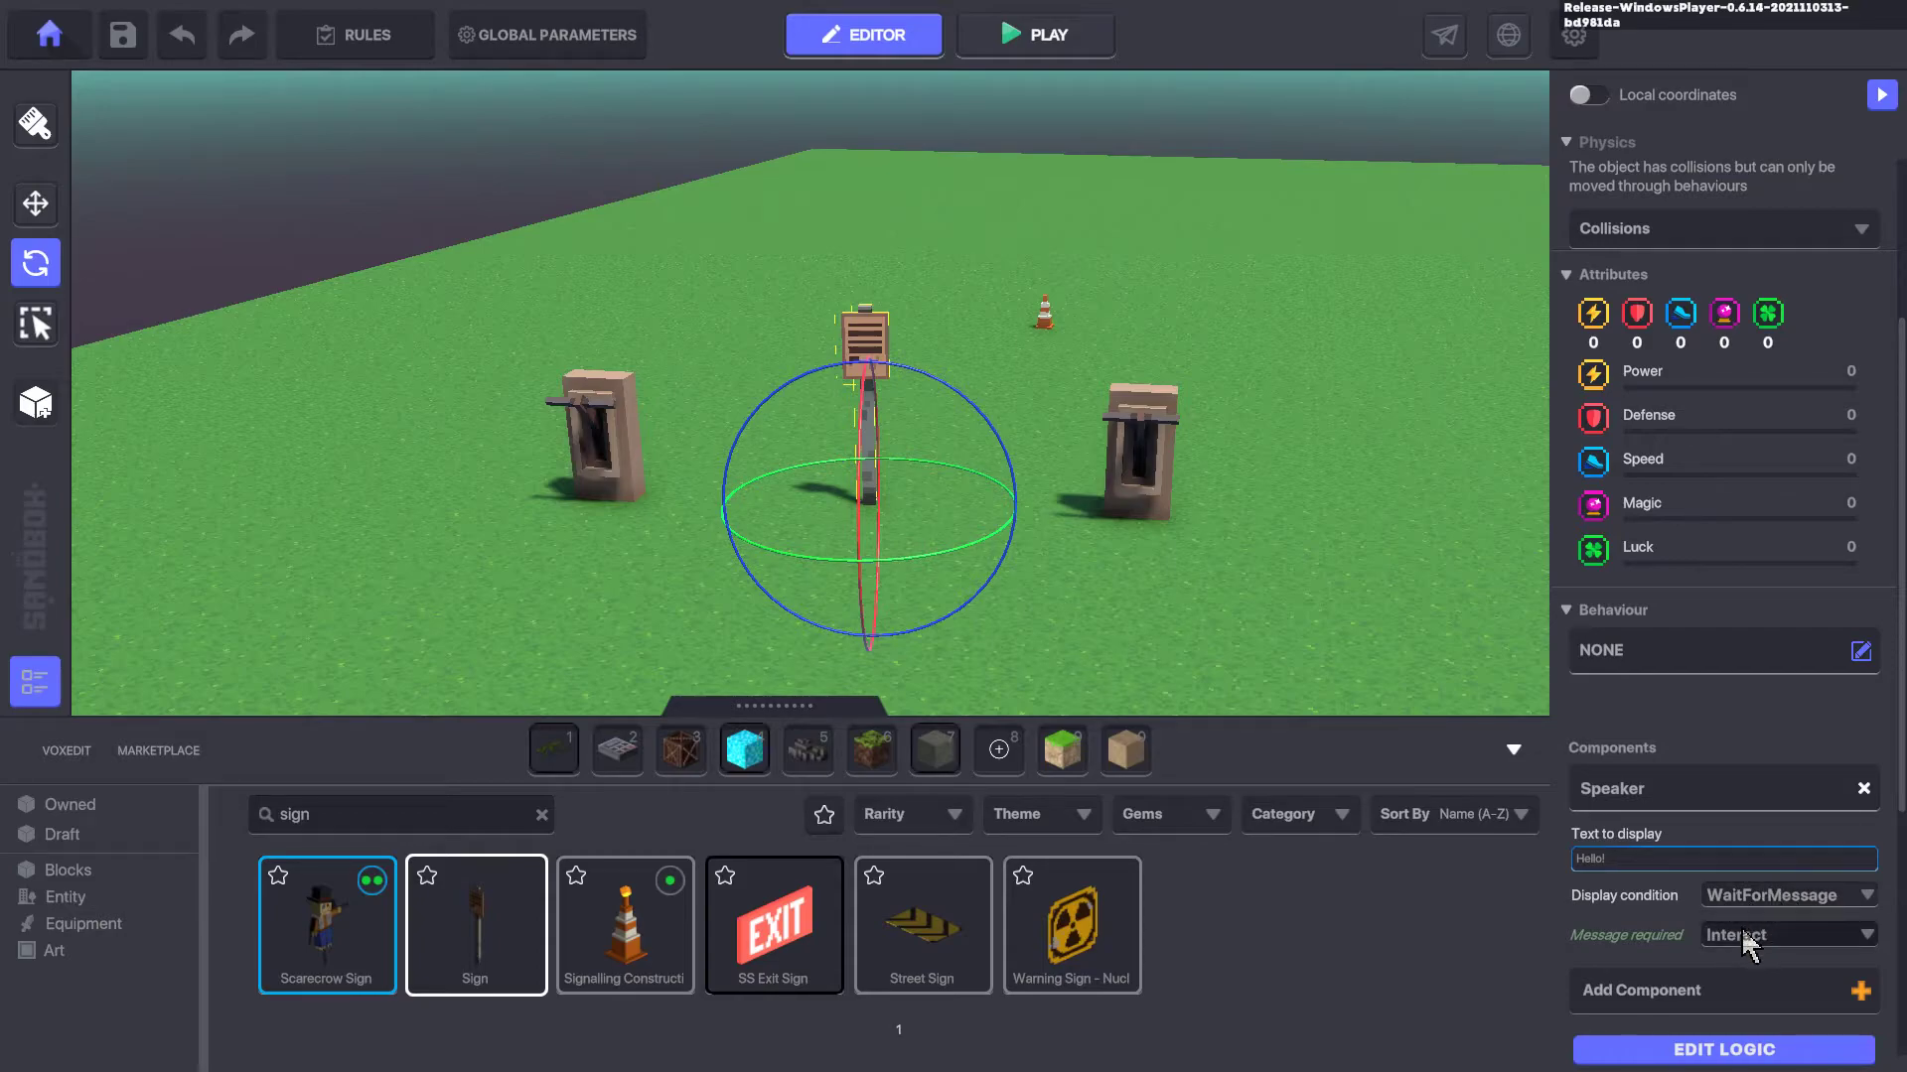
left_click(1748, 939)
type("Spee")
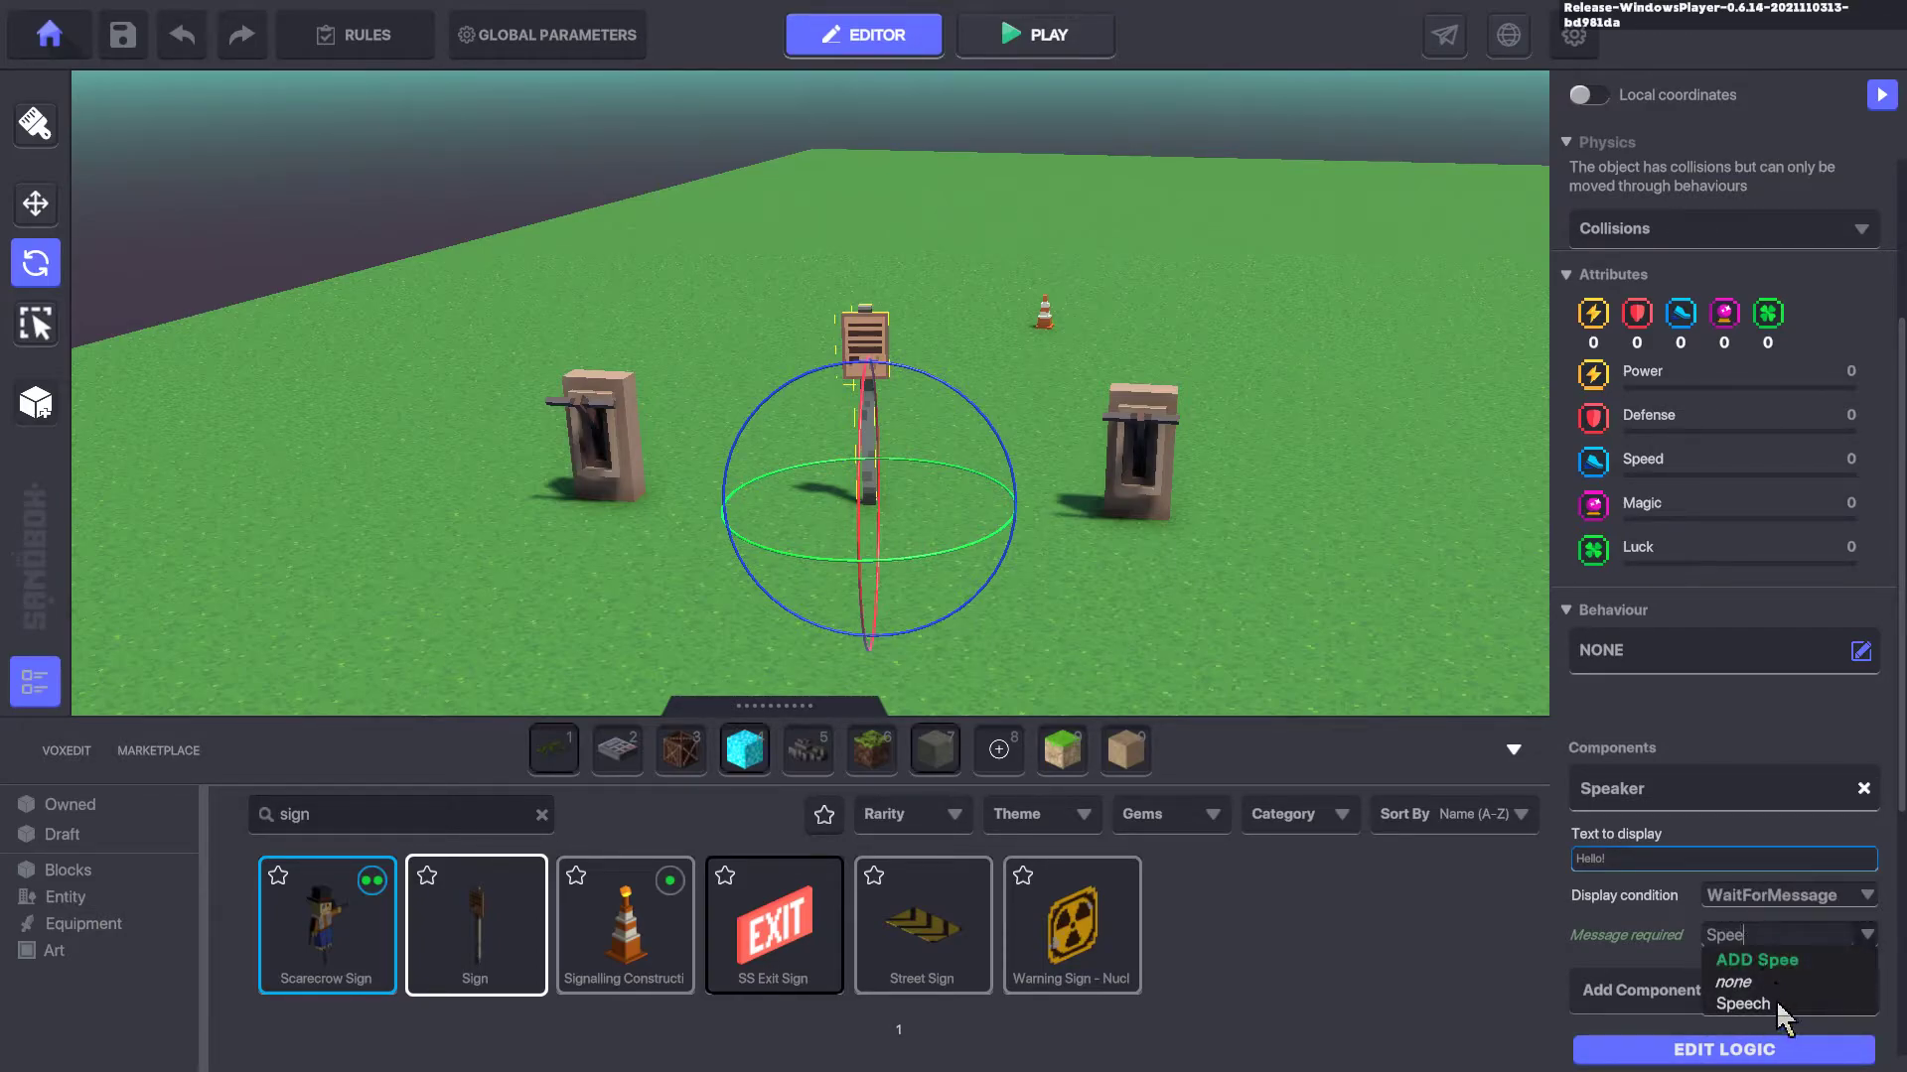
left_click(1777, 1004)
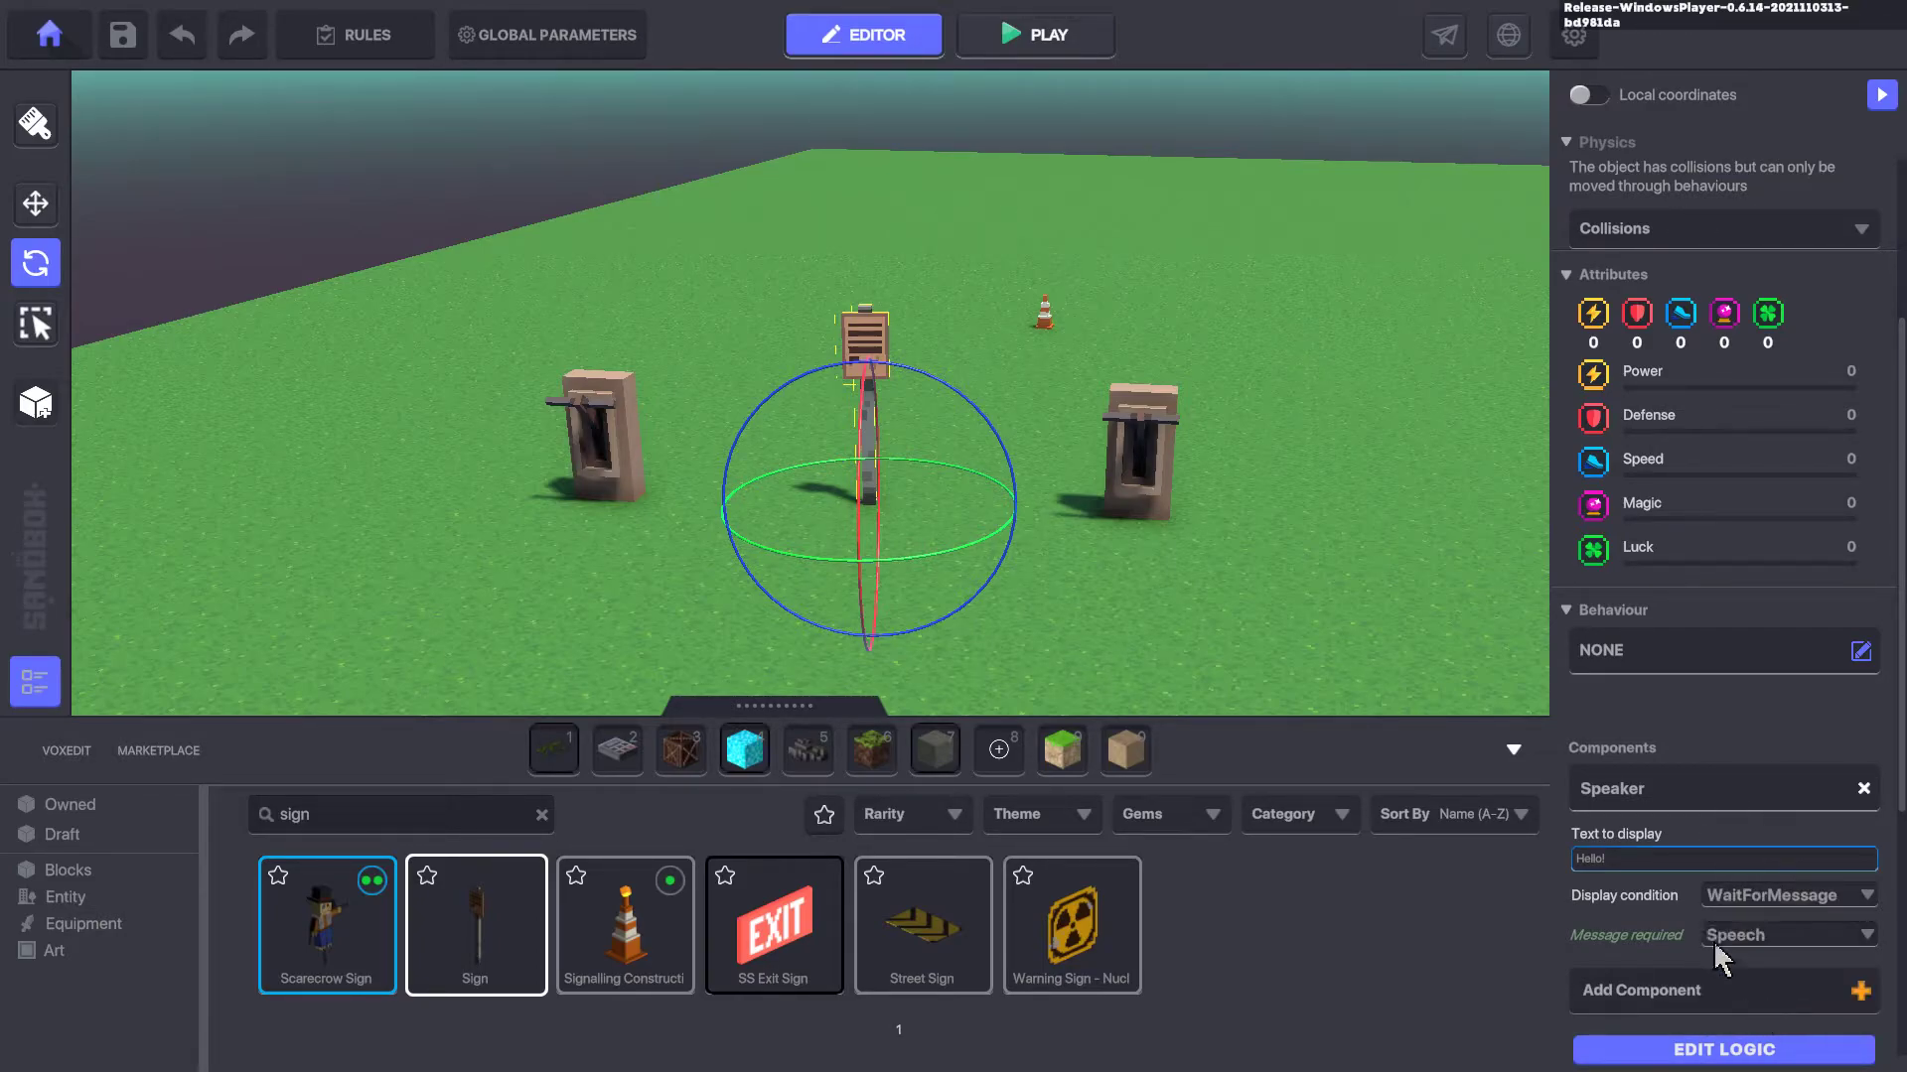
scroll(1671, 938, "down", 5)
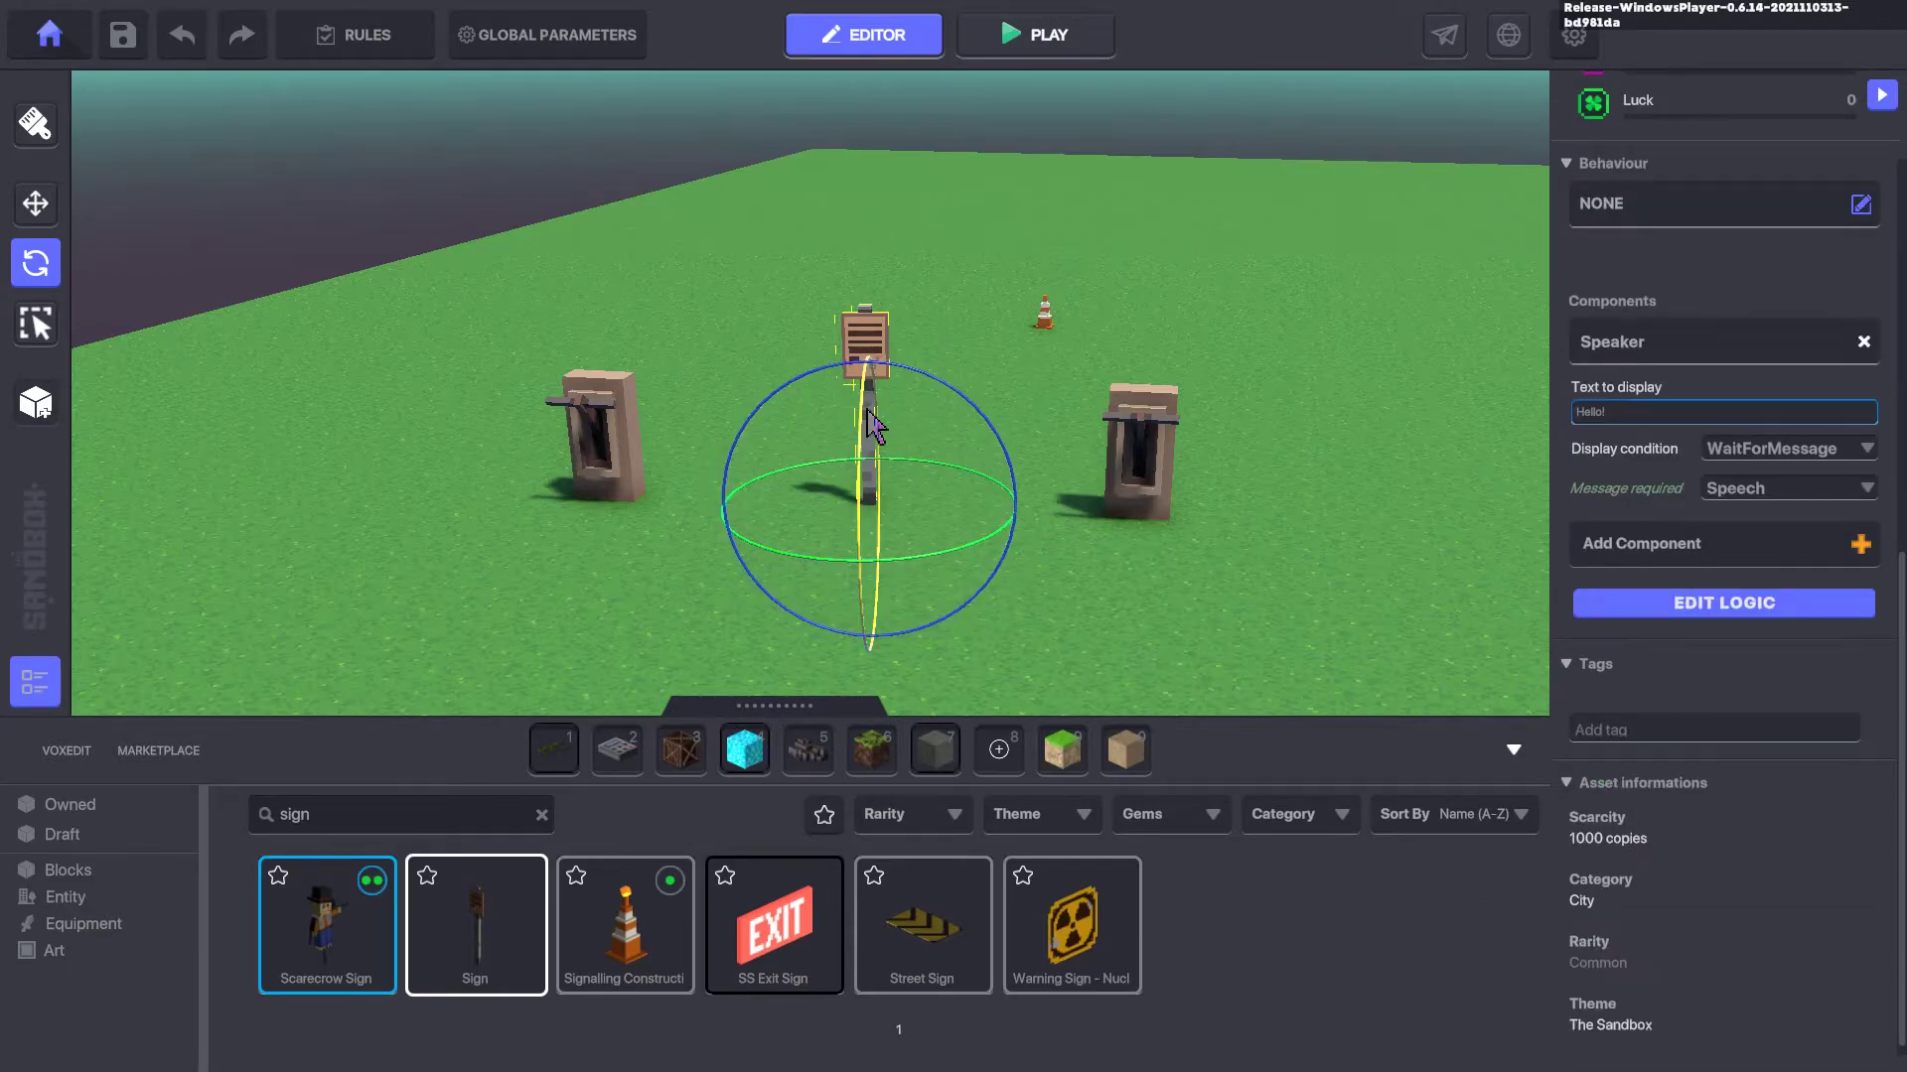
mouse_move(876, 430)
left_mouse_down()
mouse_move(772, 310)
mouse_move(762, 595)
mouse_move(956, 407)
mouse_move(759, 283)
left_mouse_up()
mouse_move(986, 521)
left_mouse_down()
mouse_move(1247, 689)
mouse_move(1557, 832)
mouse_move(1566, 816)
left_mouse_up()
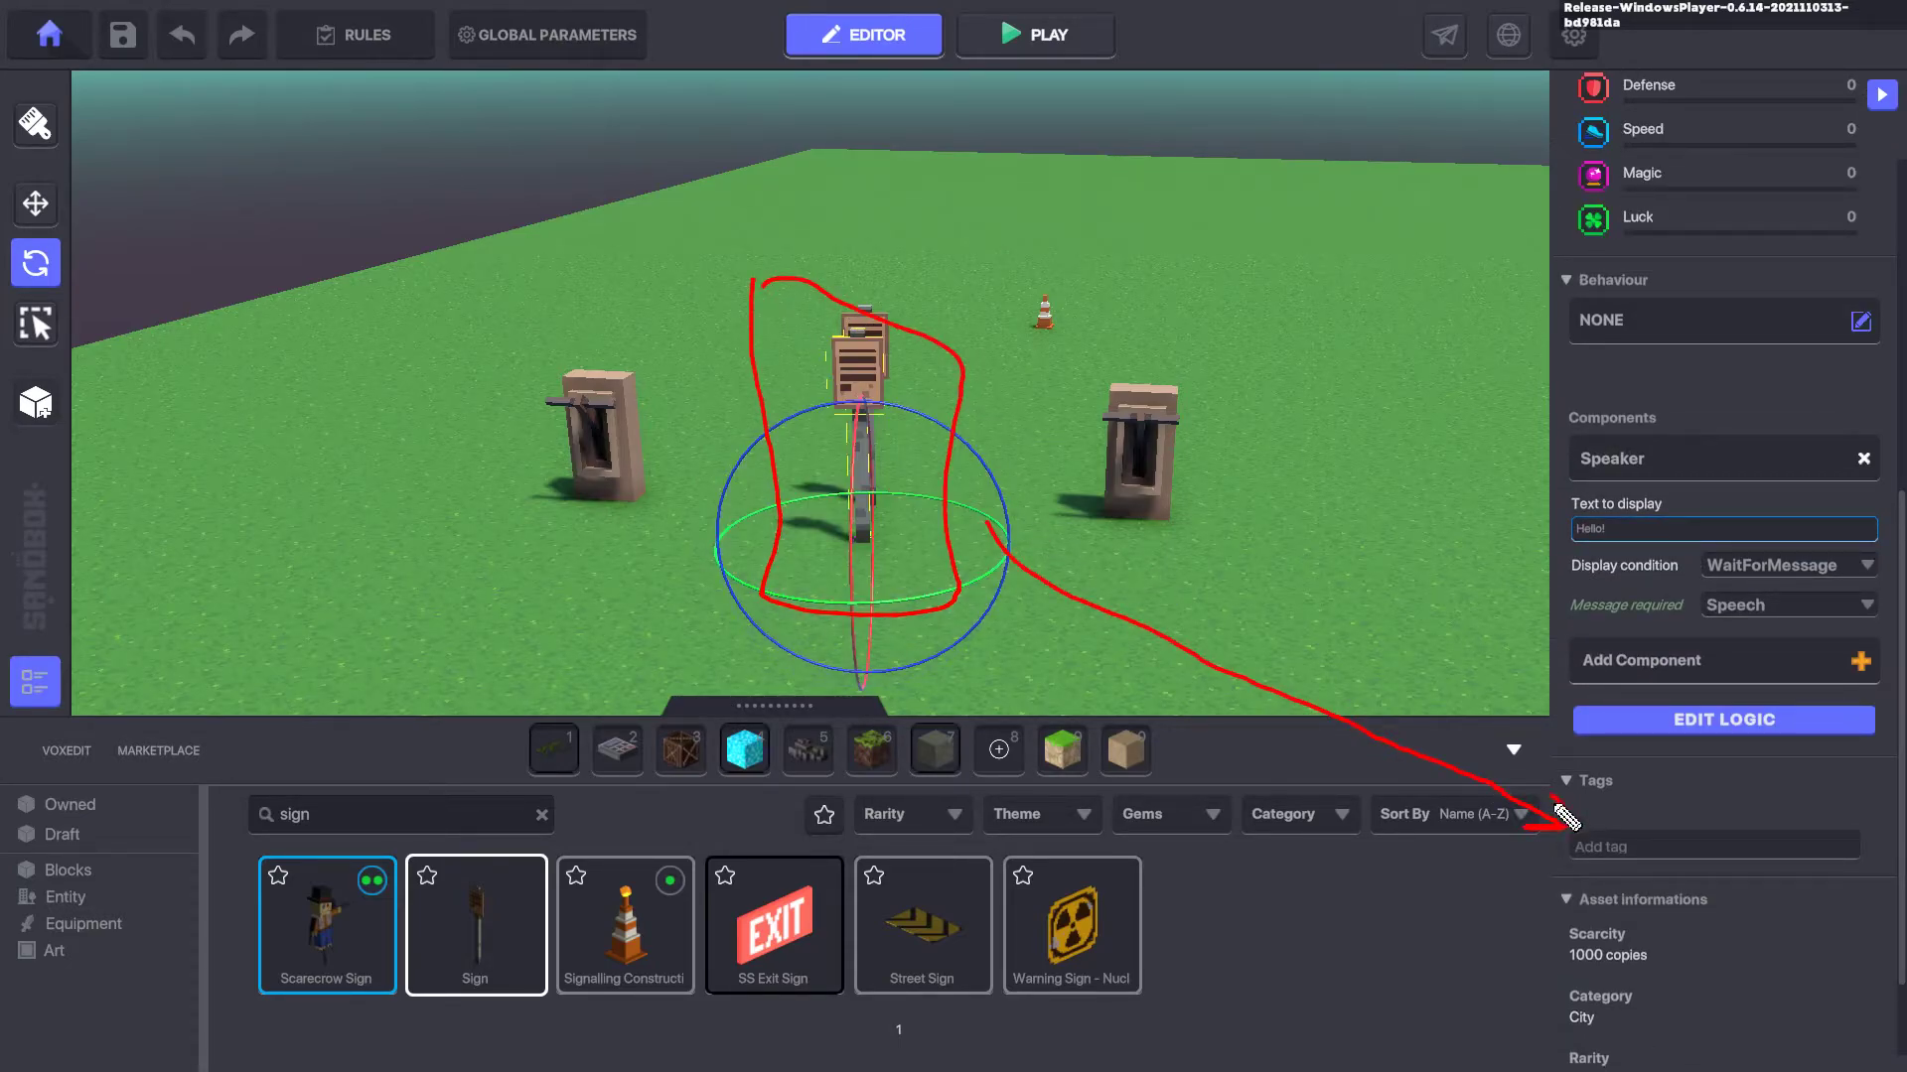
left_click_drag(1688, 618, 1830, 621)
key("Escape")
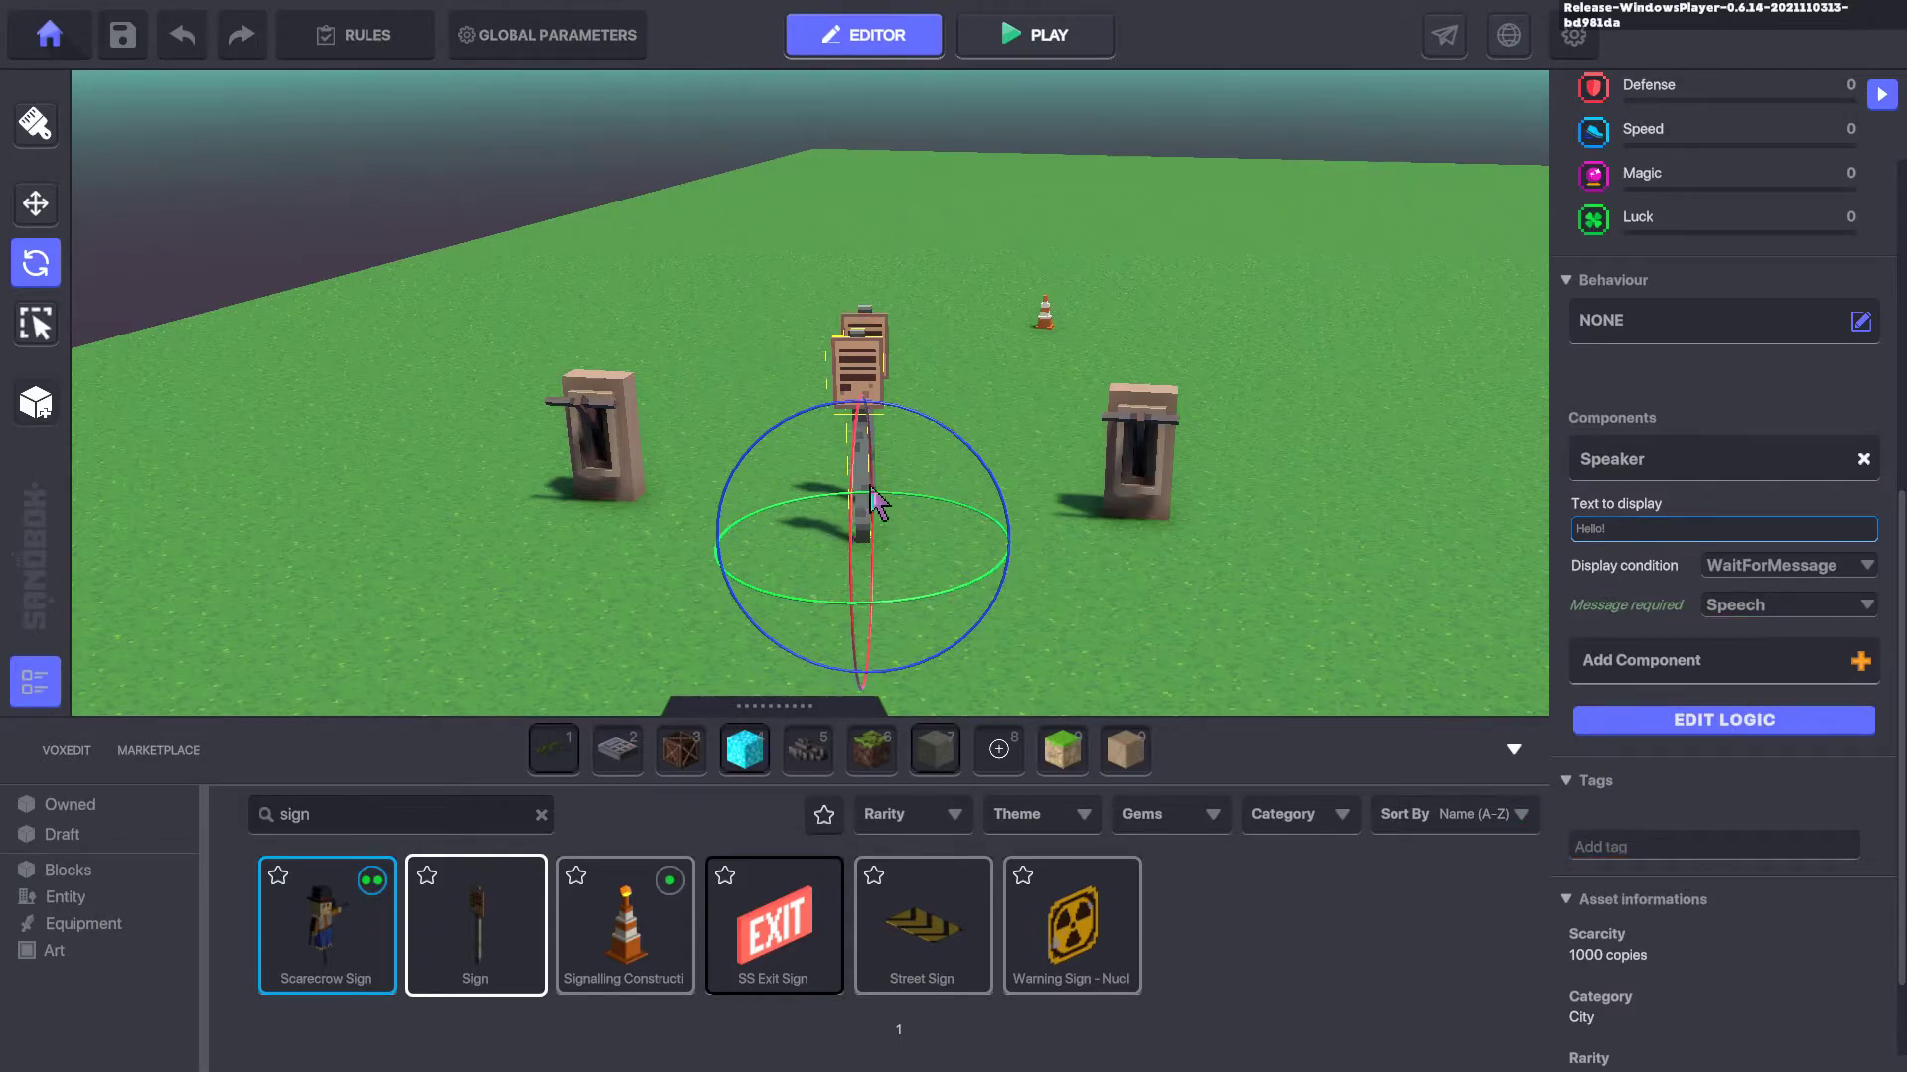
Add the tag Speech to the Sign between the levers
left_click(830, 403)
scroll(1688, 667, "down", 3)
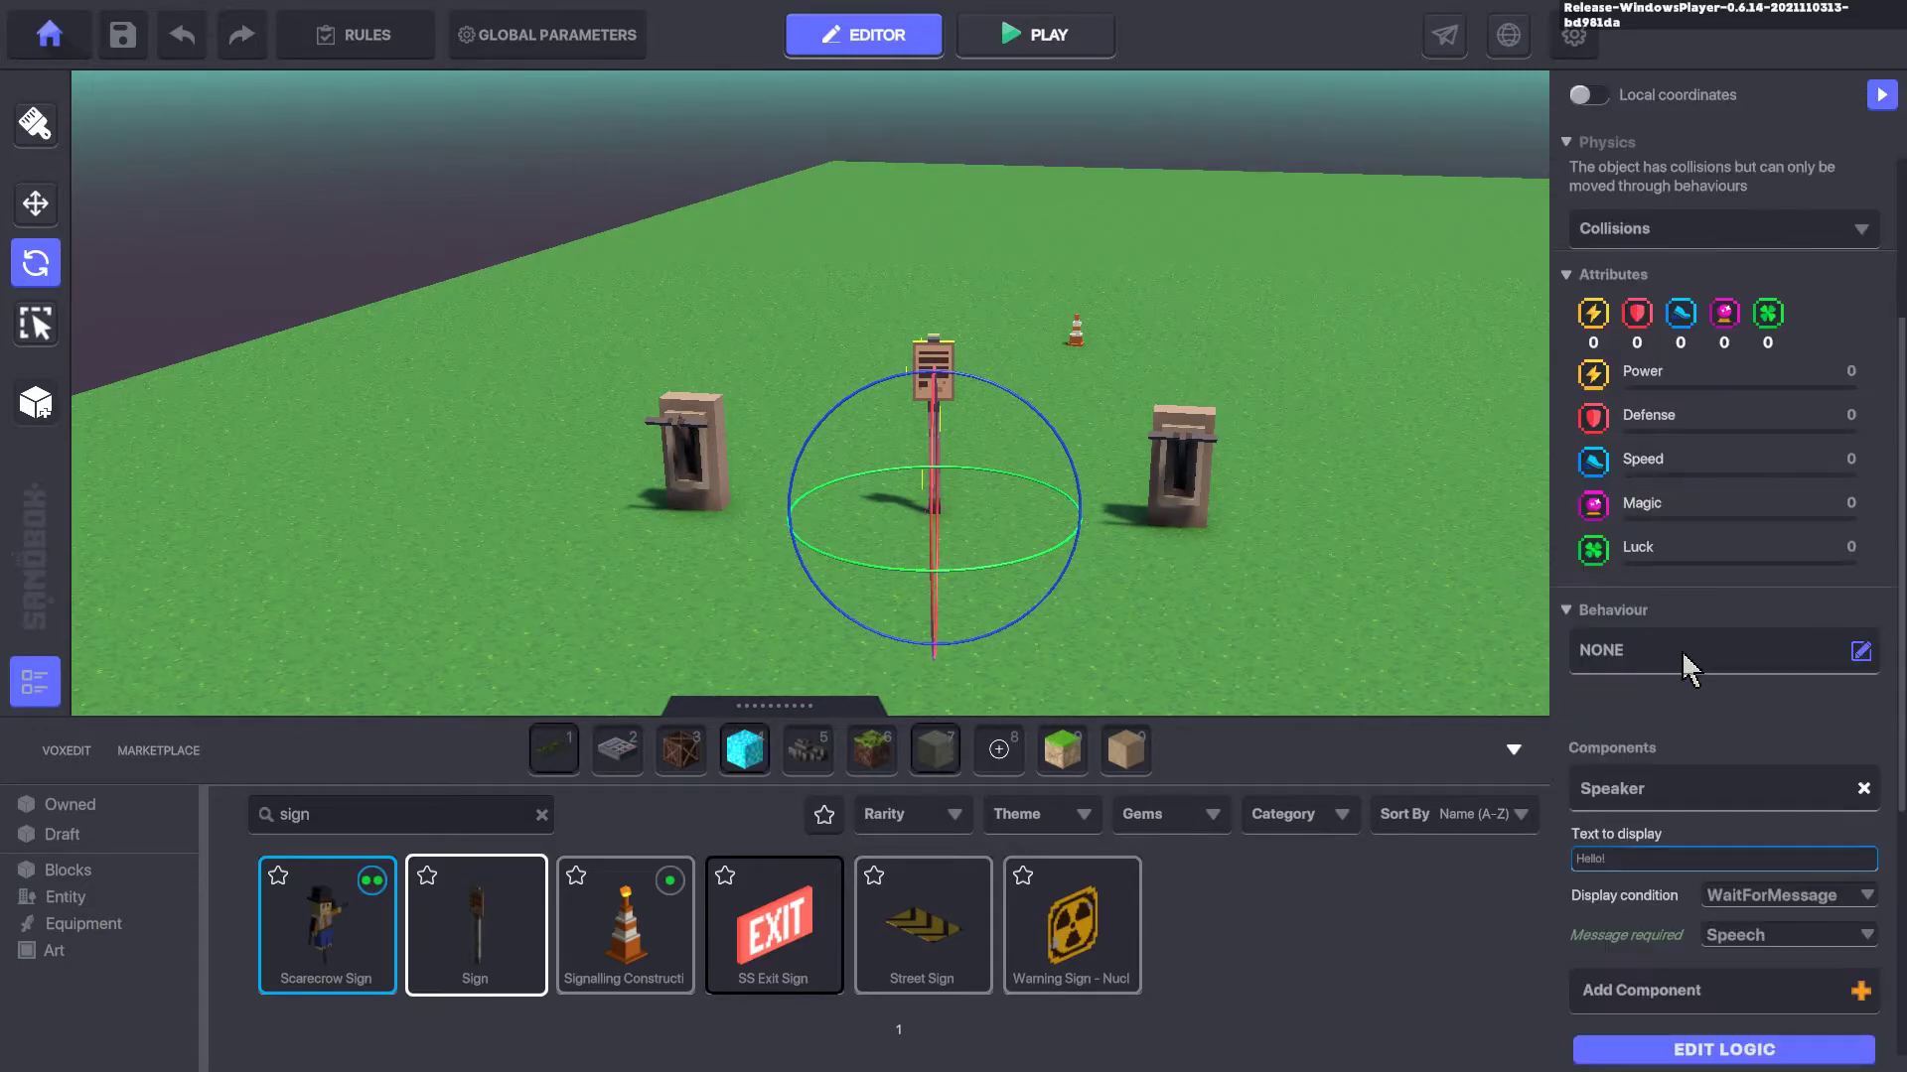
scroll(1688, 668, "down", 3)
left_click(1664, 884)
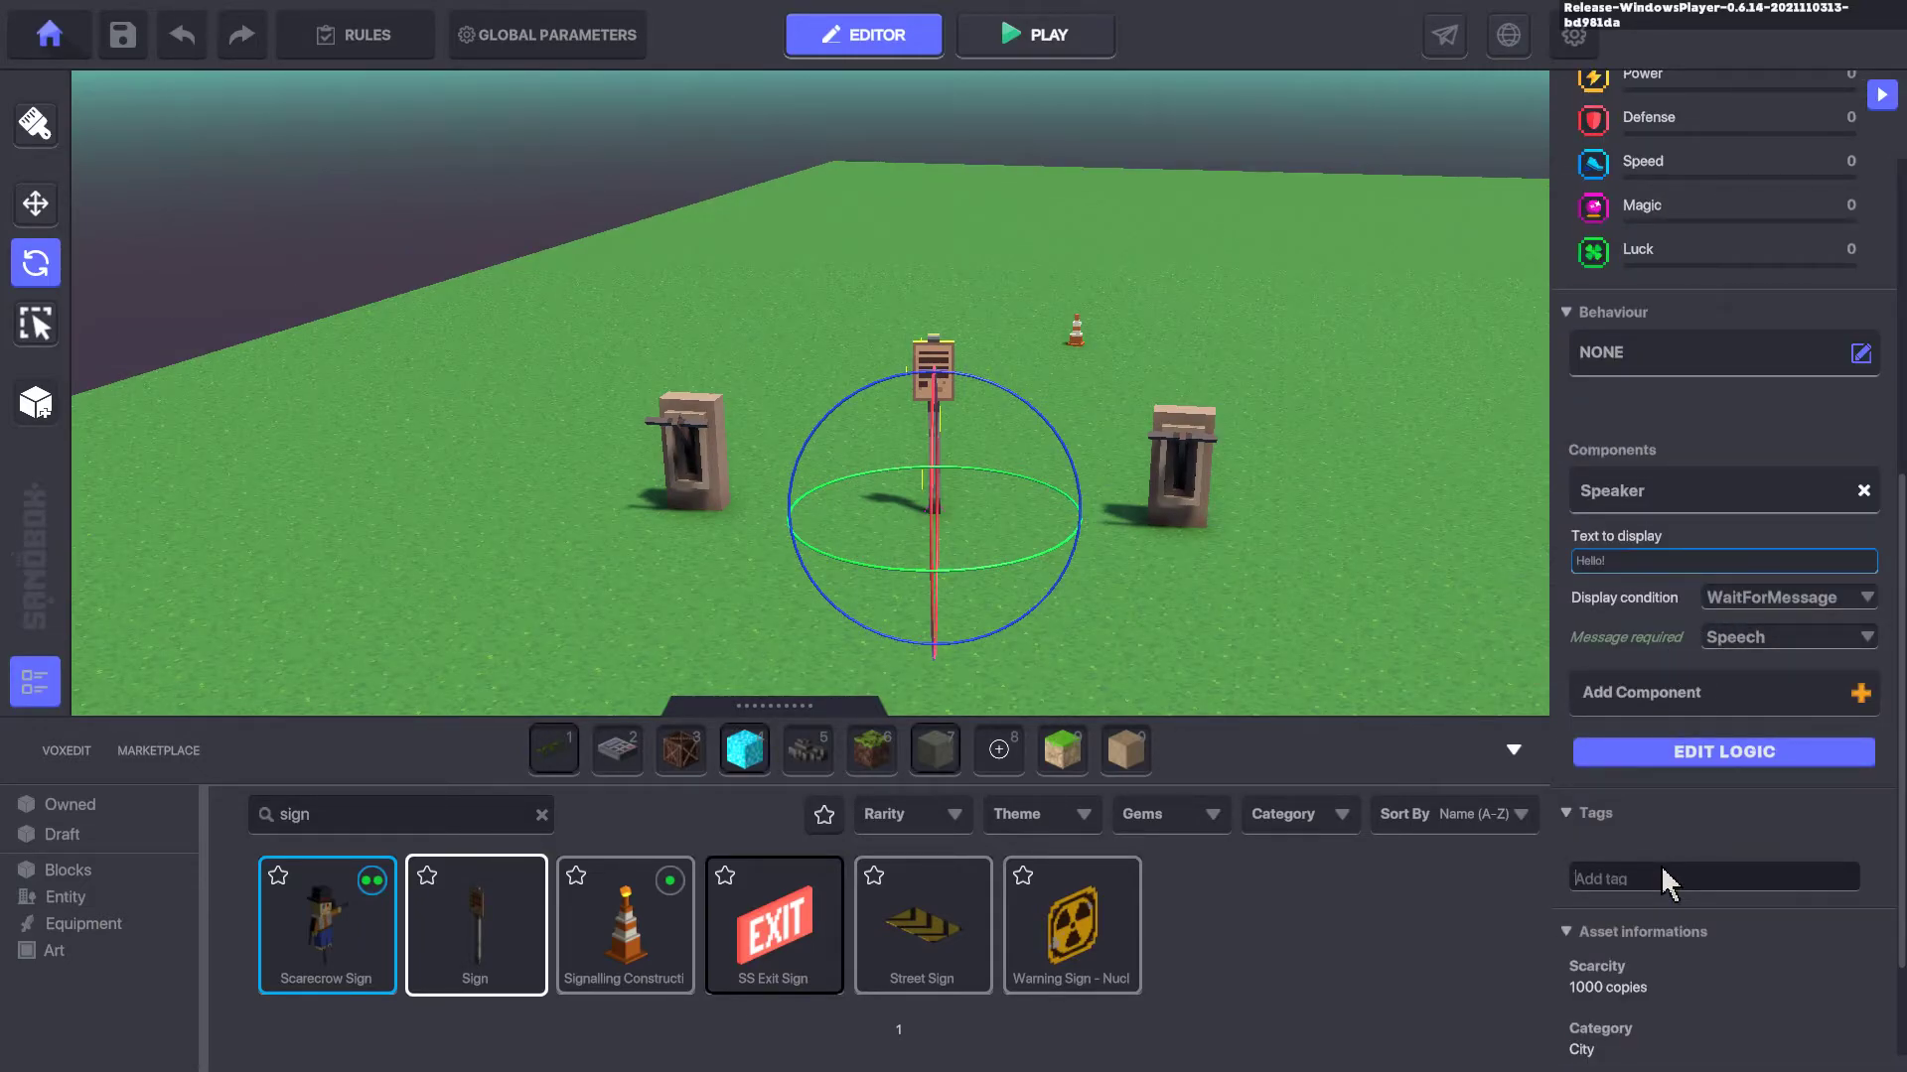
type("Speech")
key("Return")
Set the Sign's Speaker text to "If reading this, then the void is destroyed."
left_click(1666, 570)
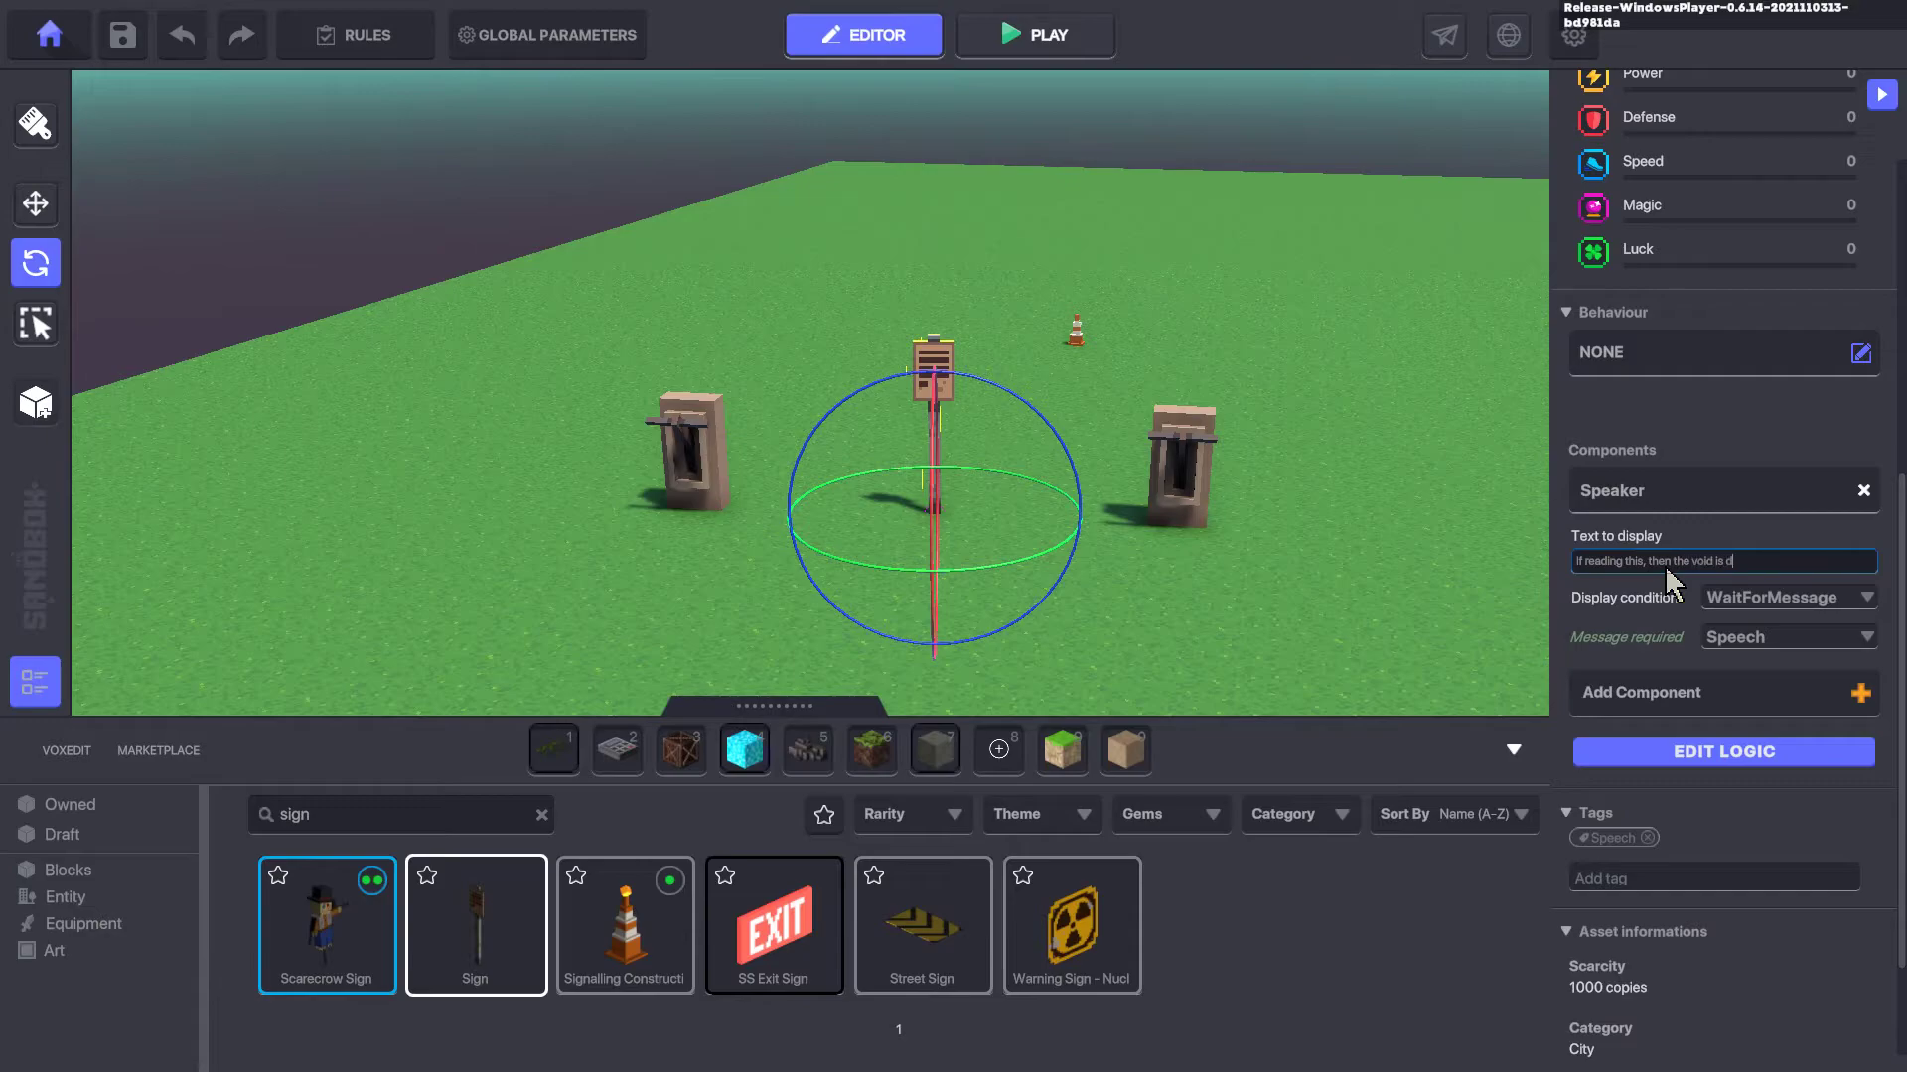
type(".")
key("Return")
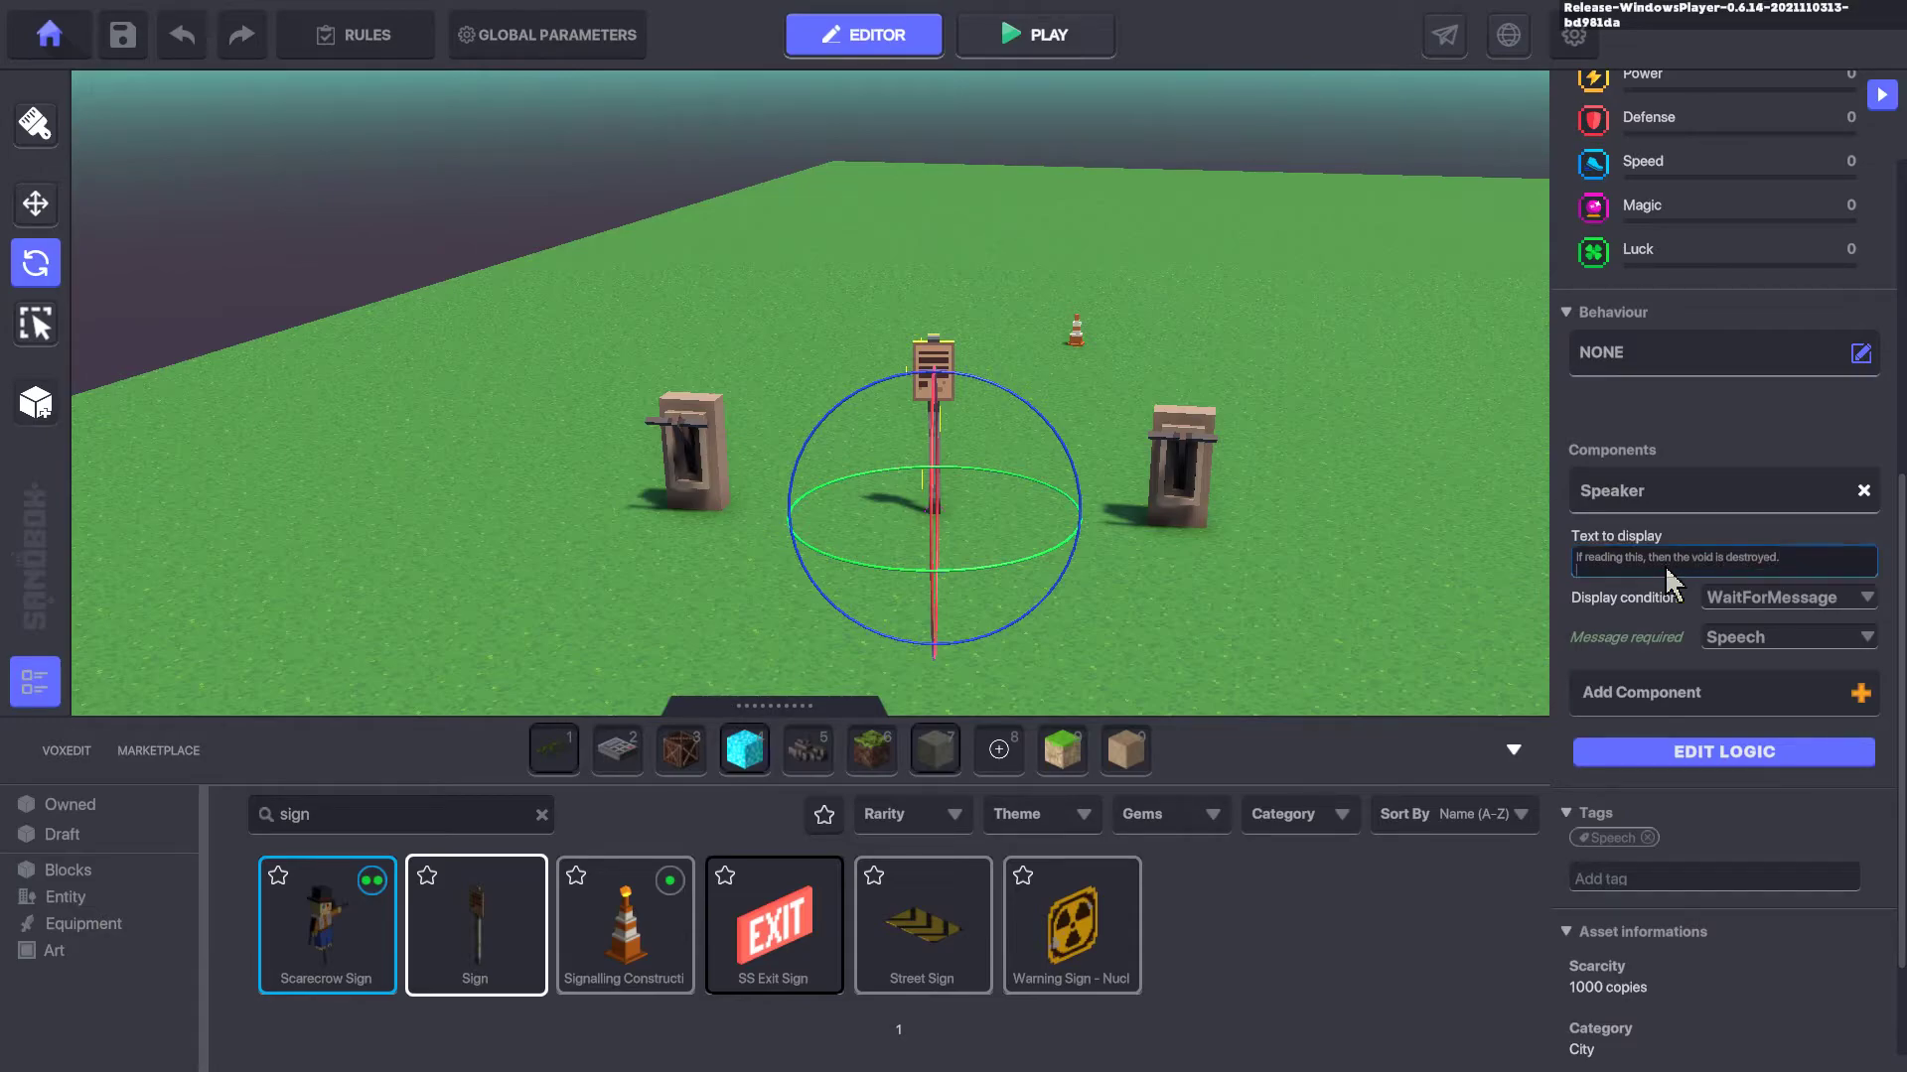
left_click(1676, 561)
key("Return")
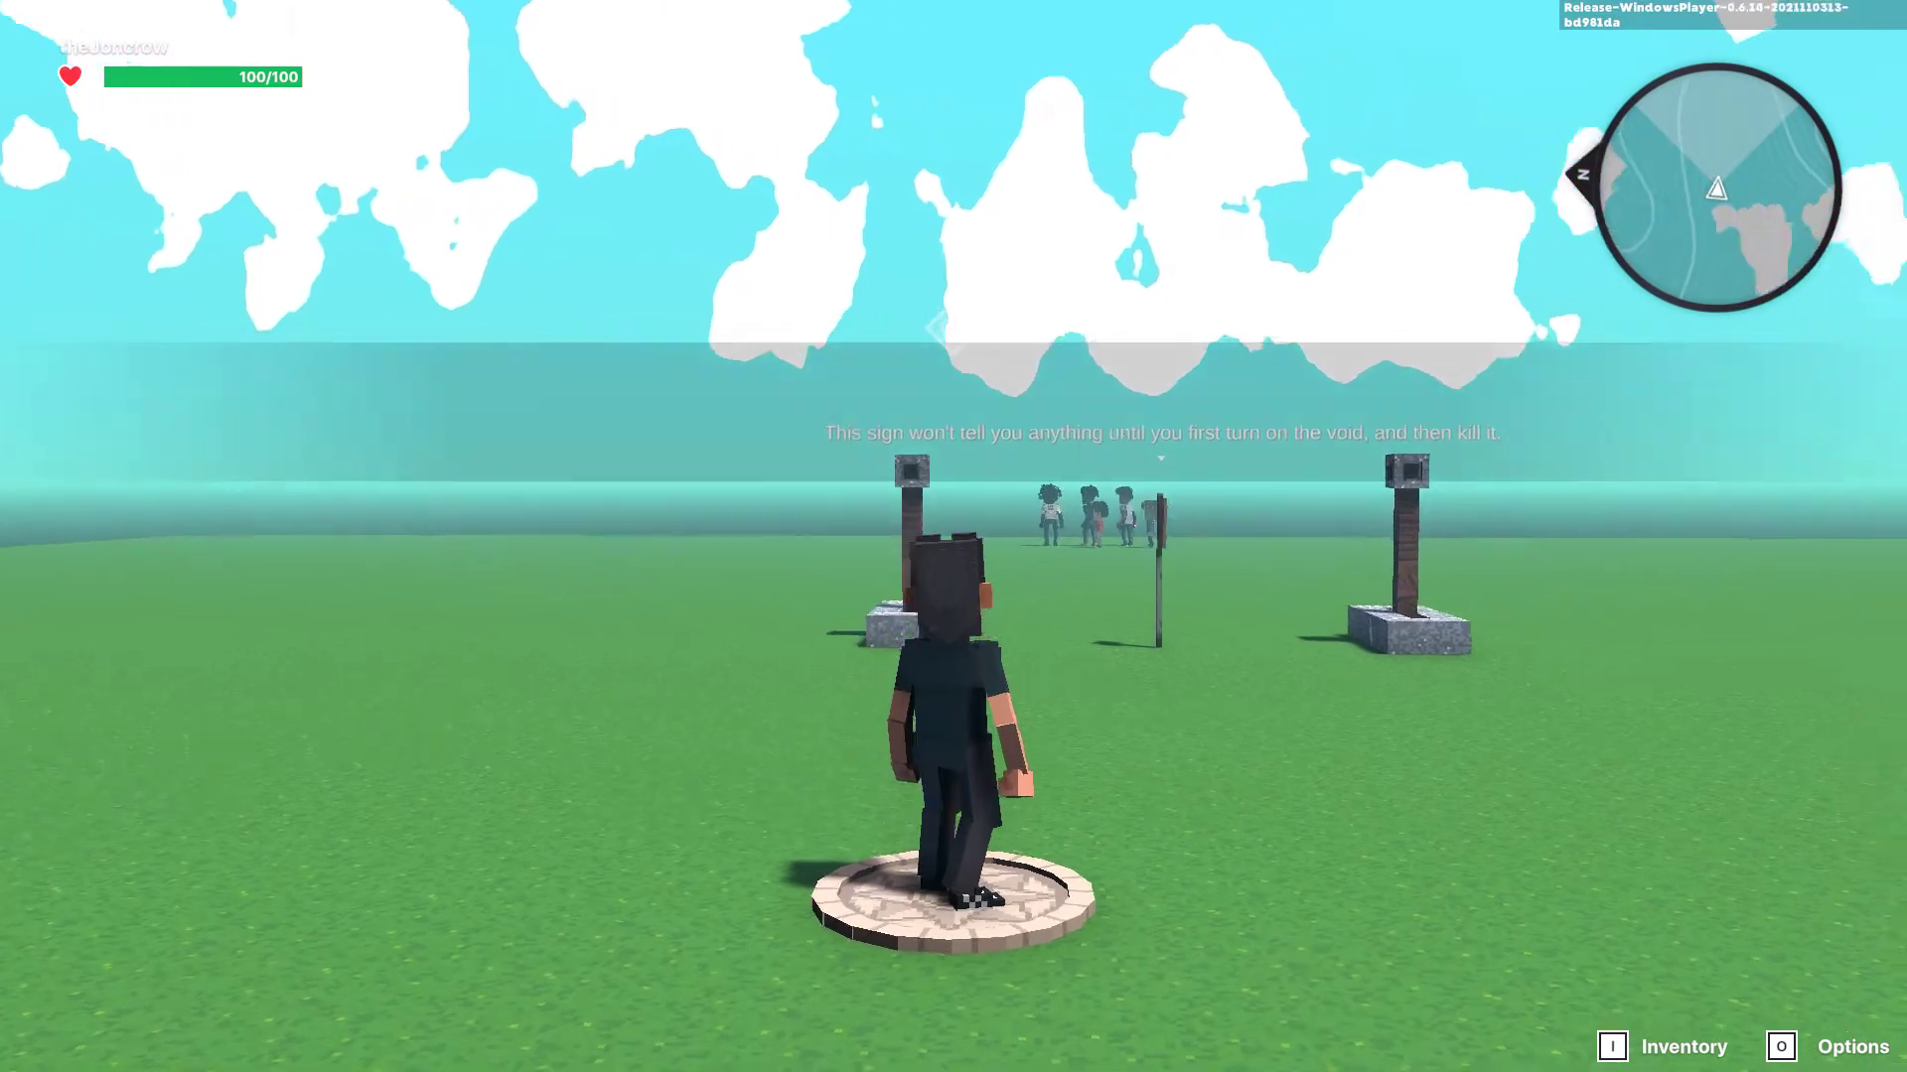
Playtest the experience by walking the player to the Turn.On.Void lever beside the sign and activating the void
key("w")
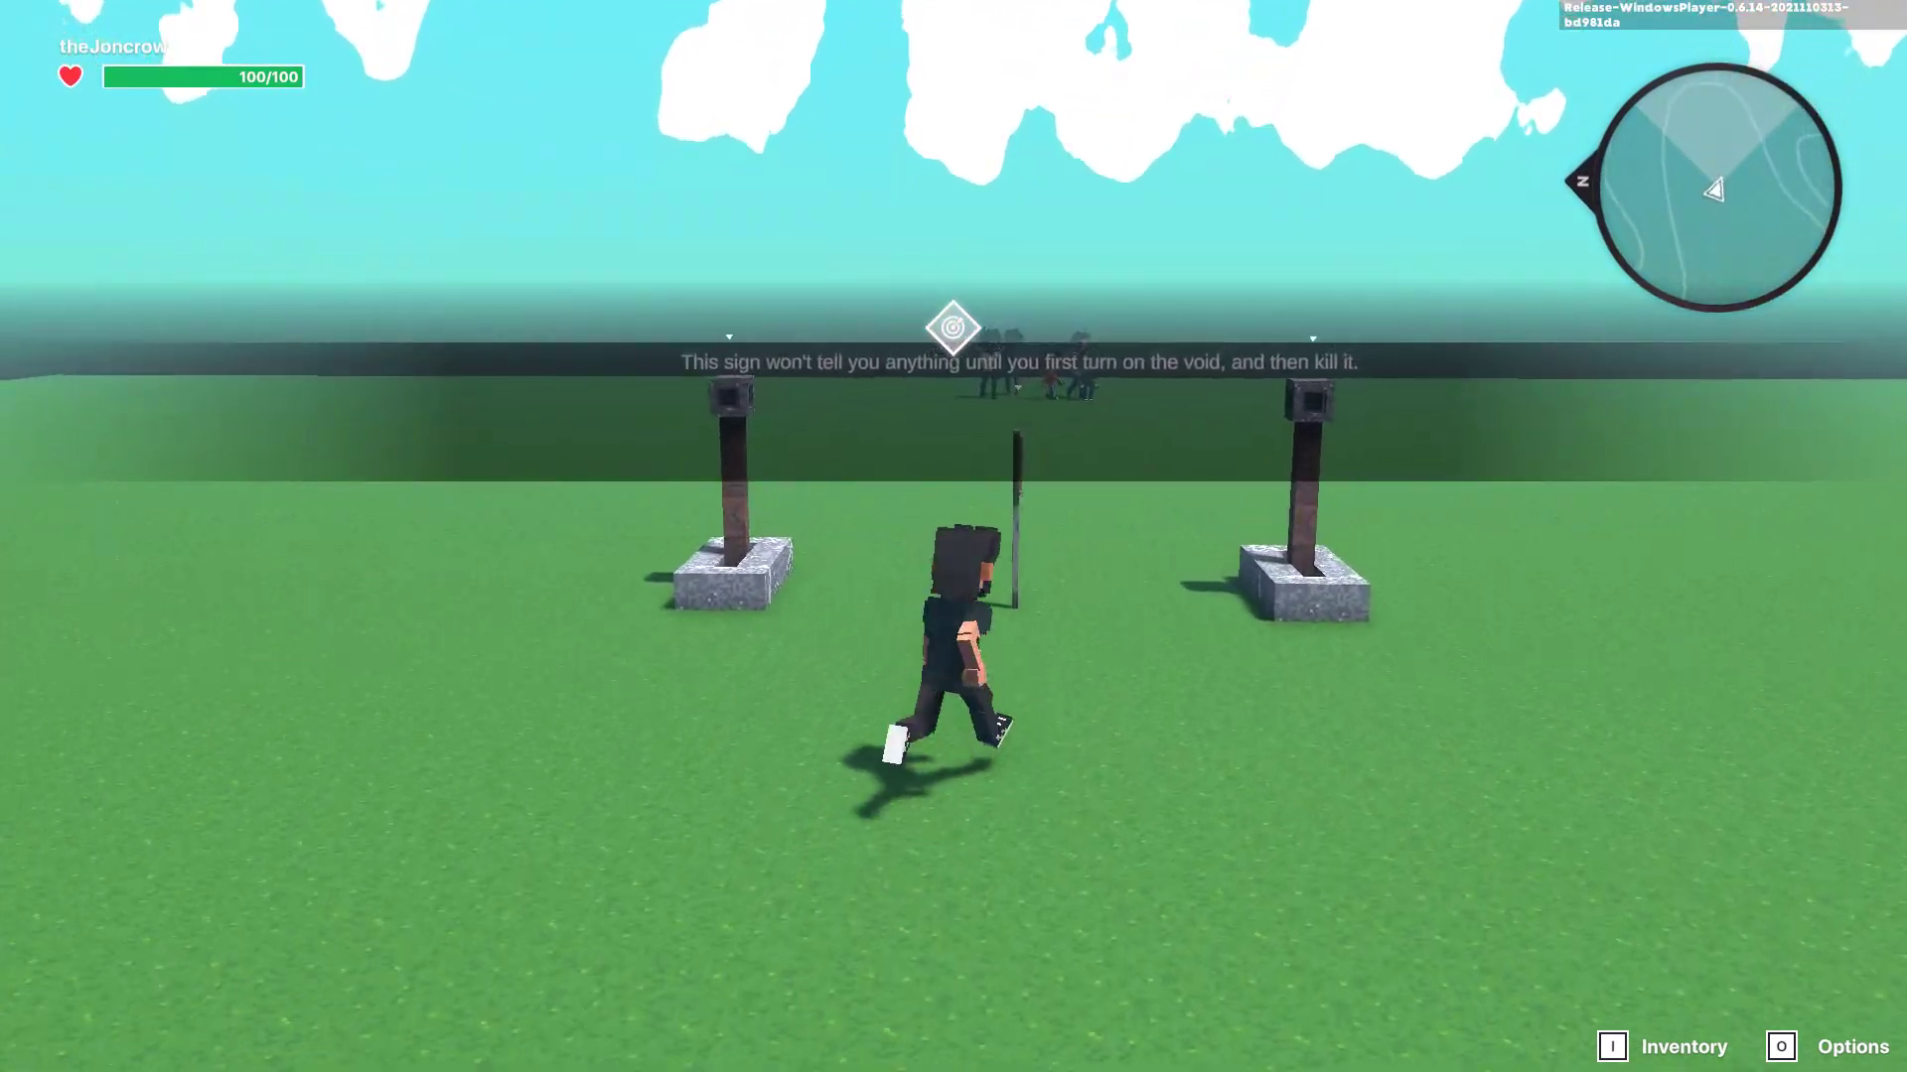
key("s")
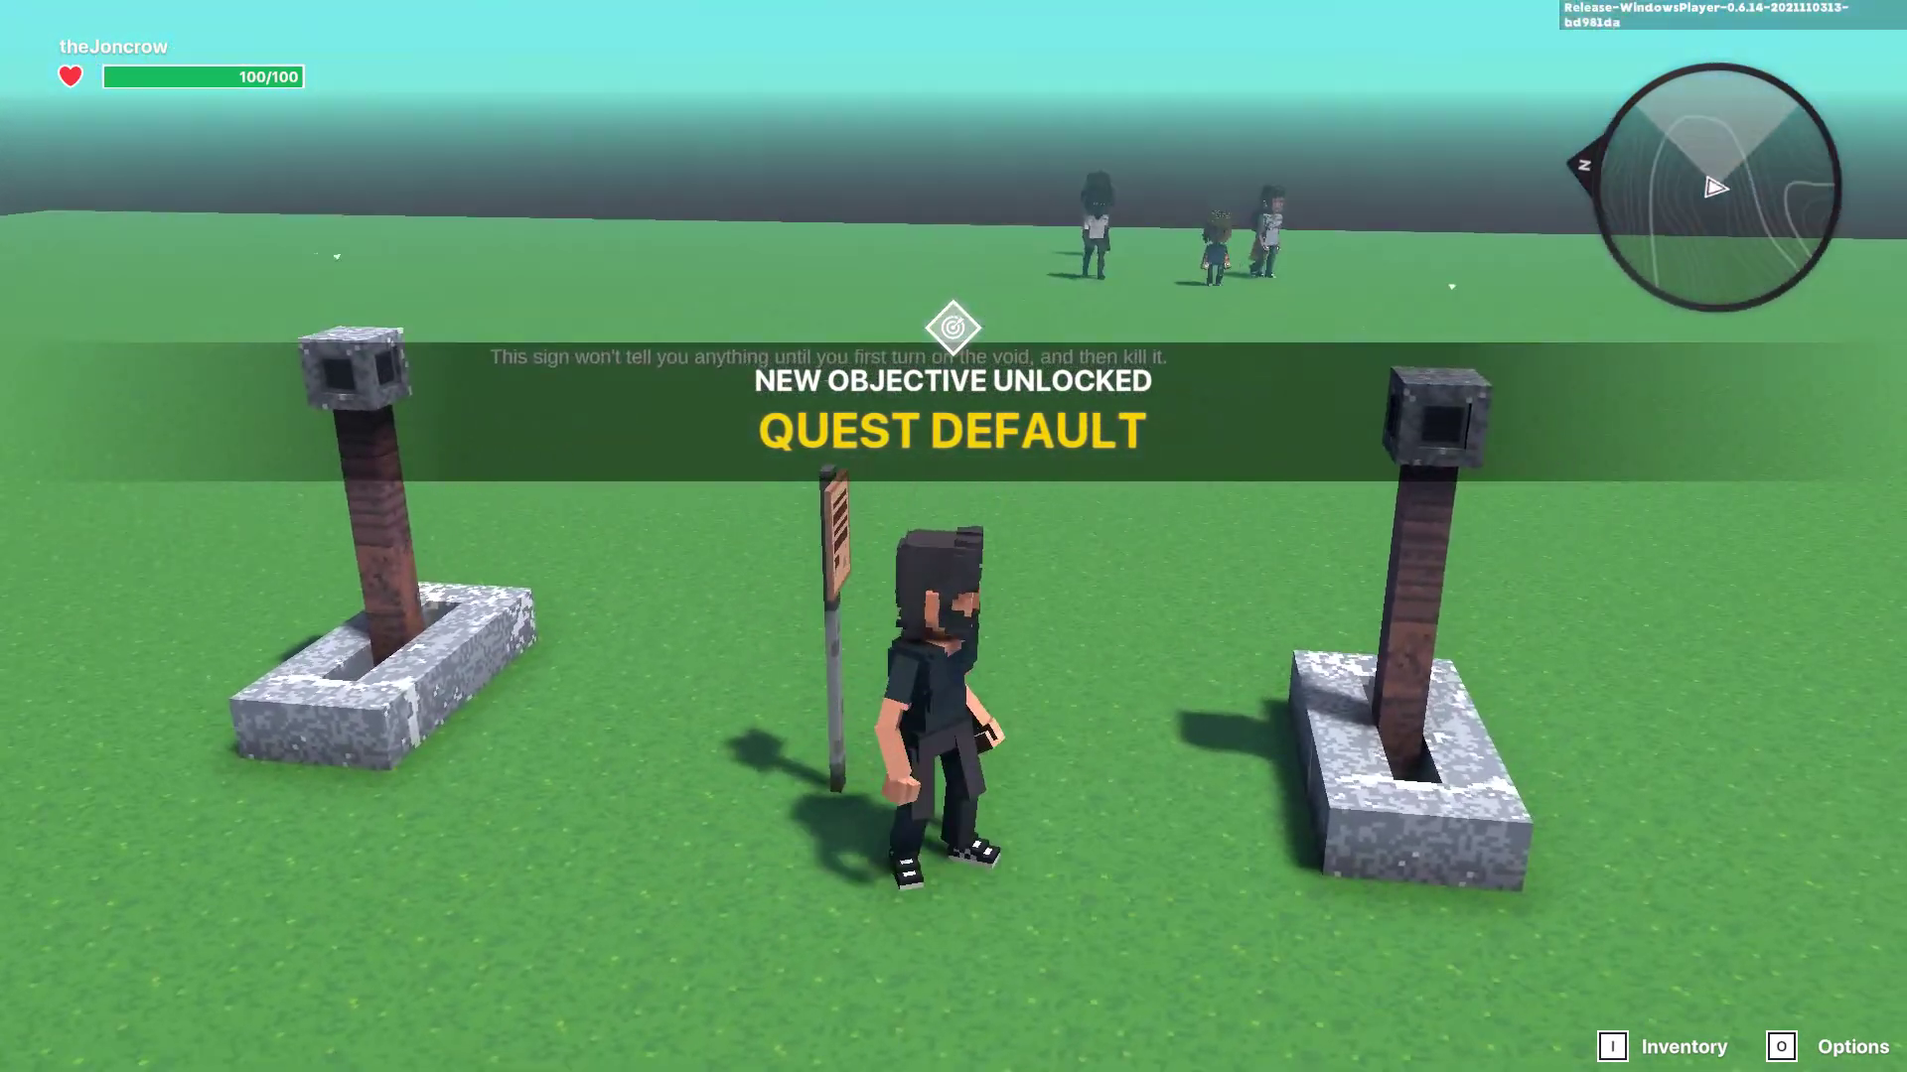
key("a")
key("w")
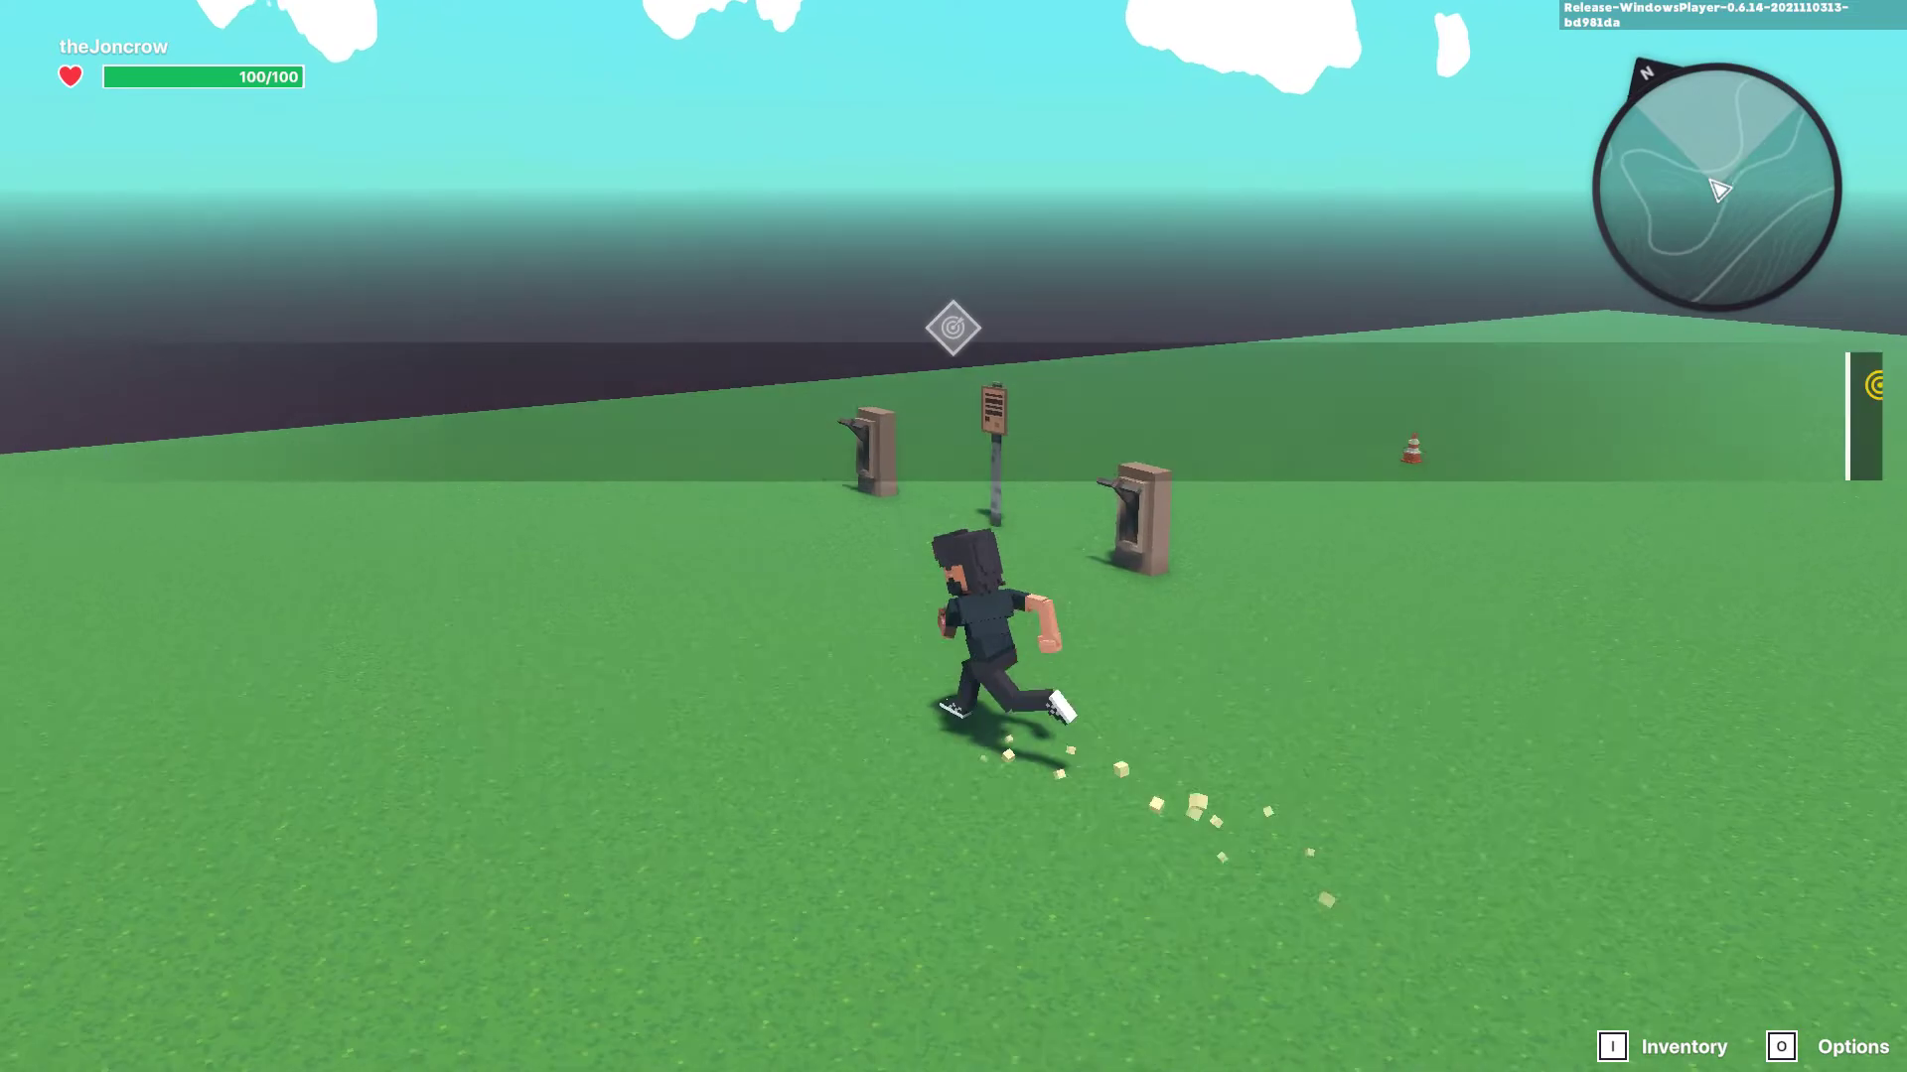
key("w")
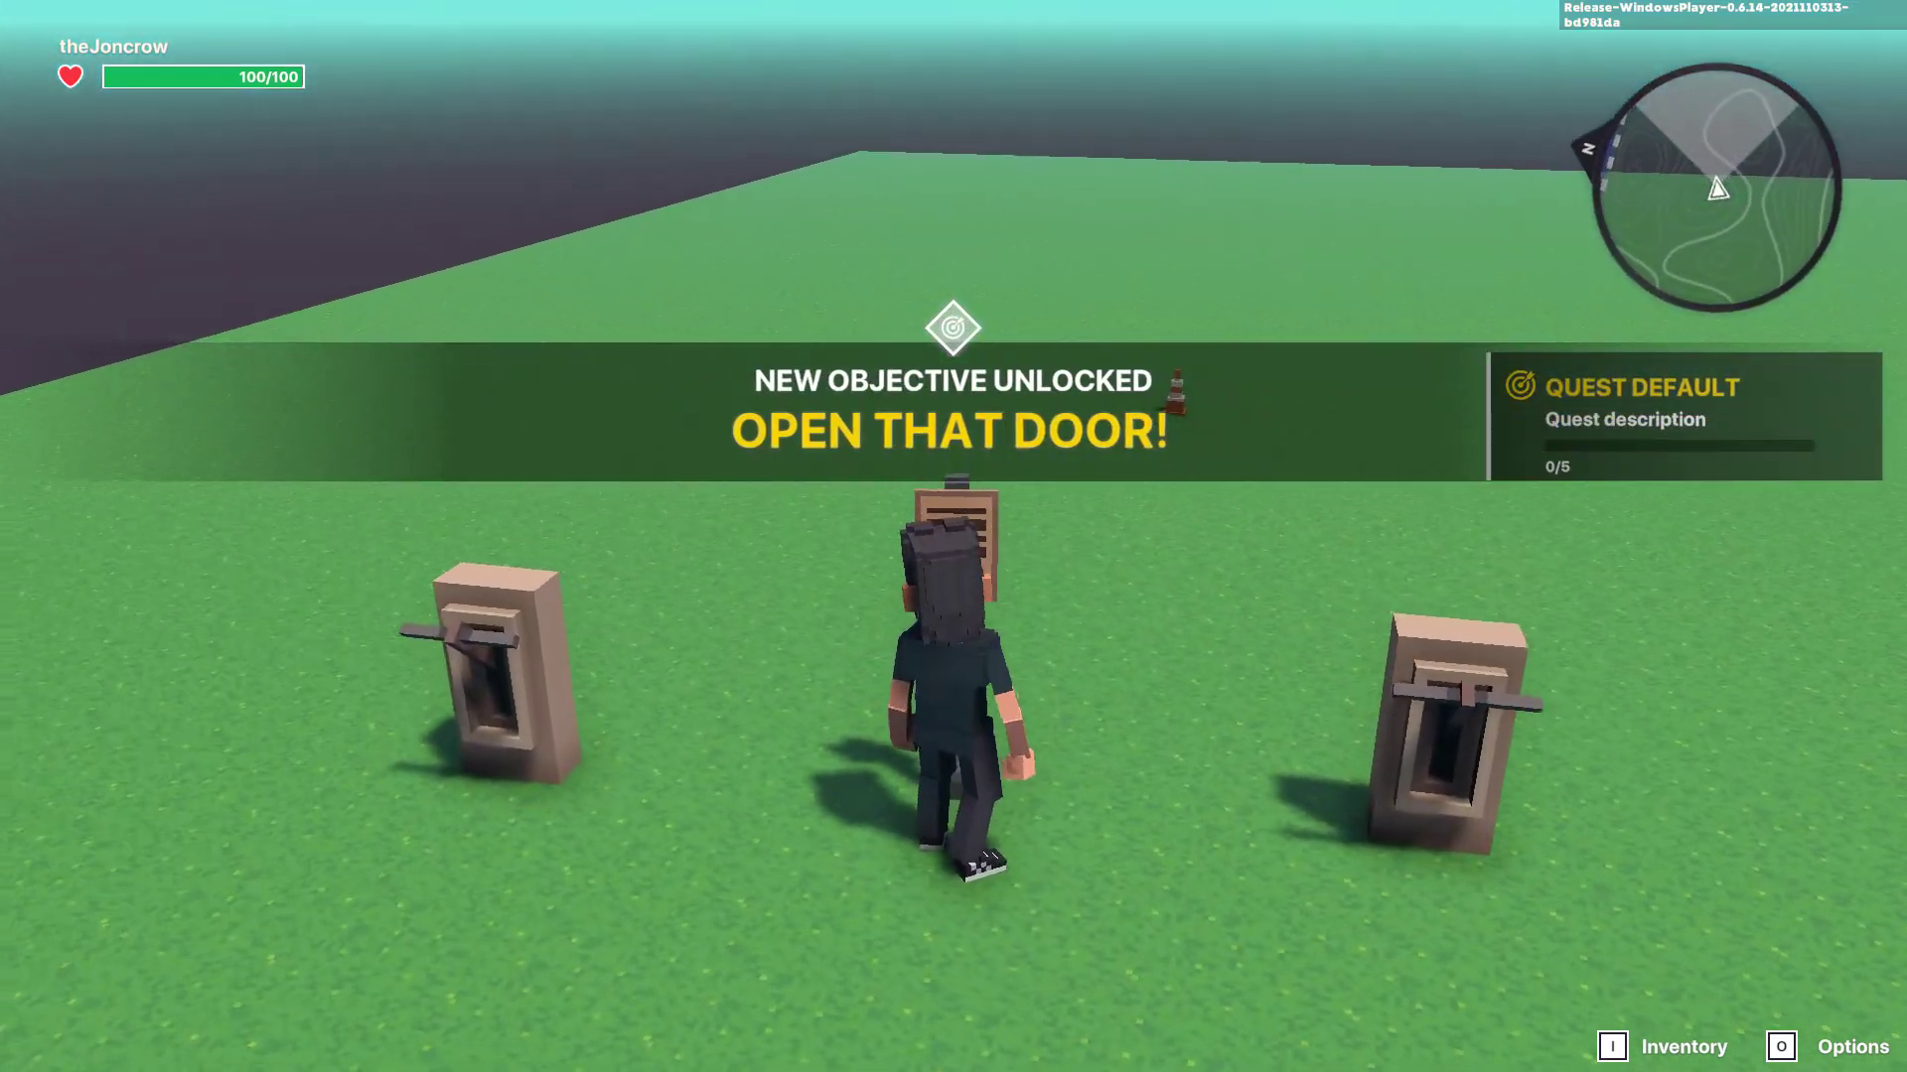
key("a")
key("w")
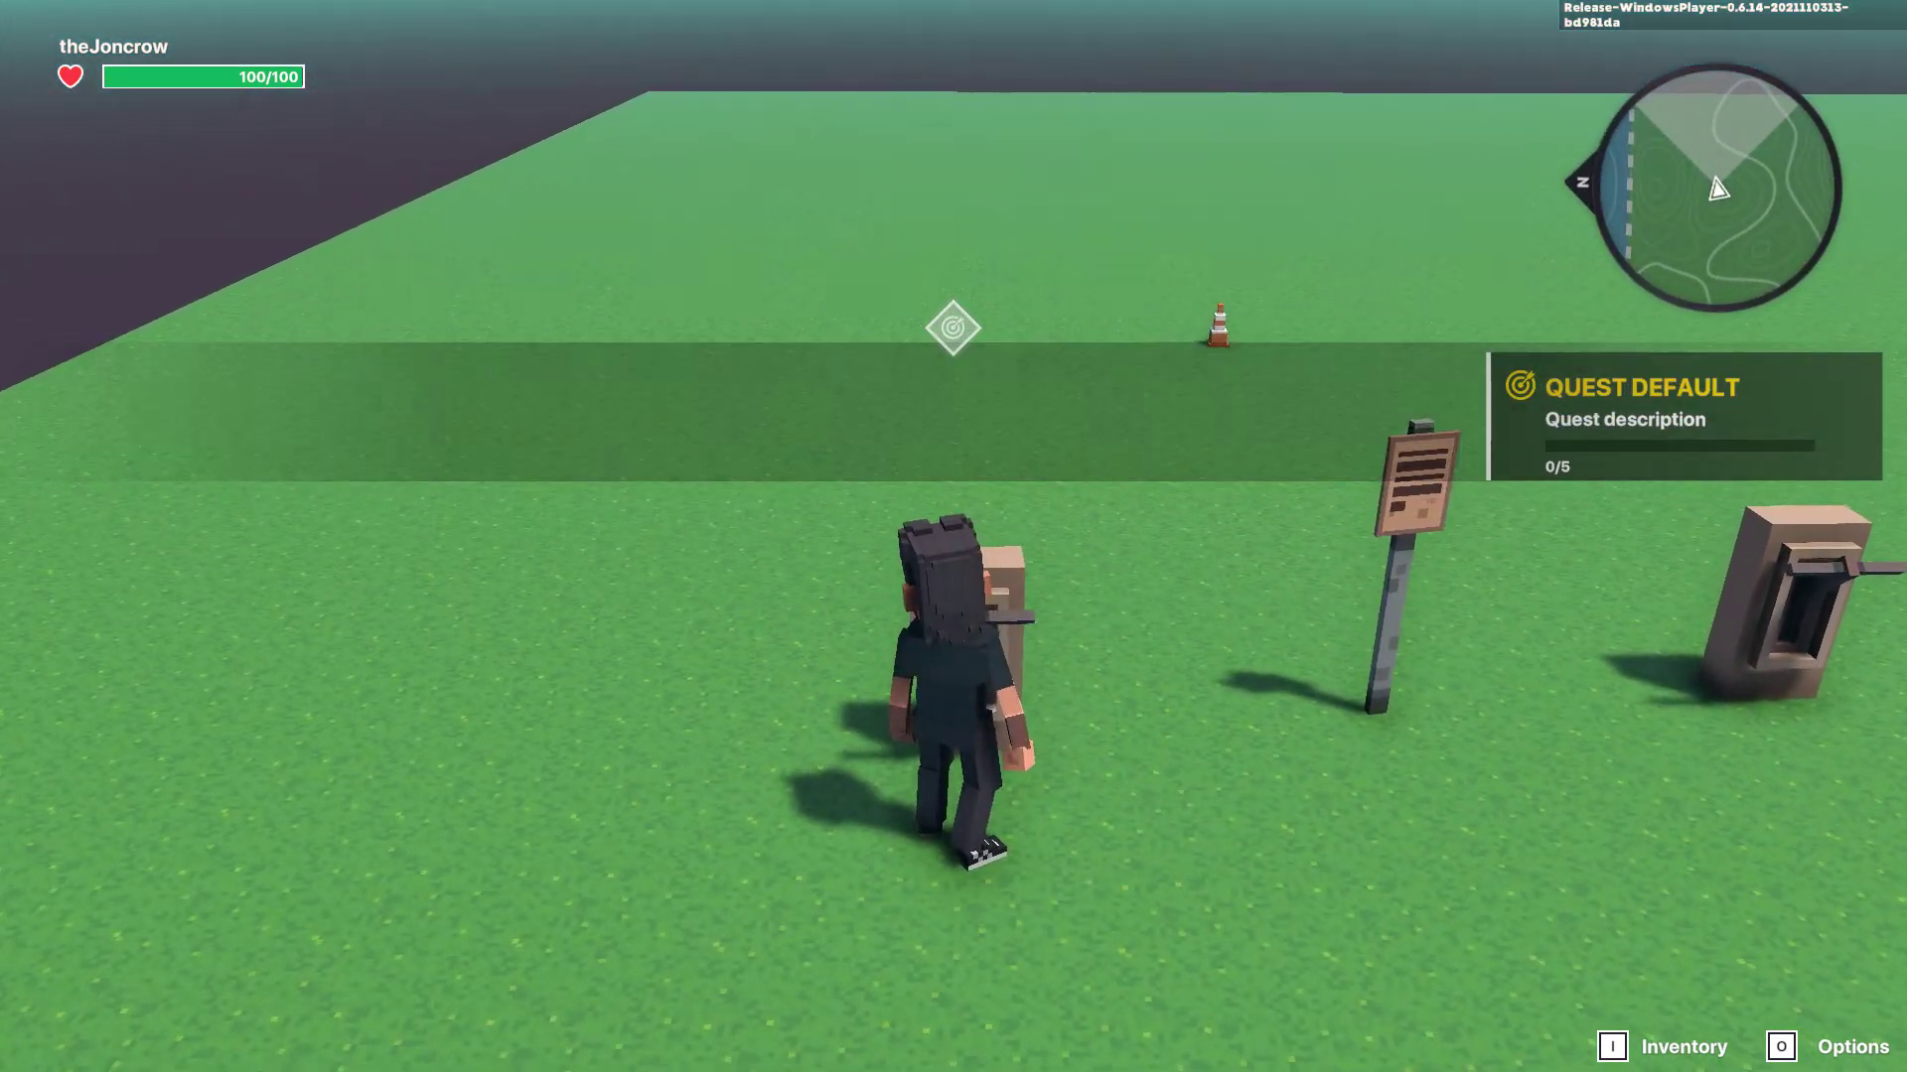
Walk the player to the Kill.Void lever, use it to kill the void, and read the sign's message
key("d")
key("s")
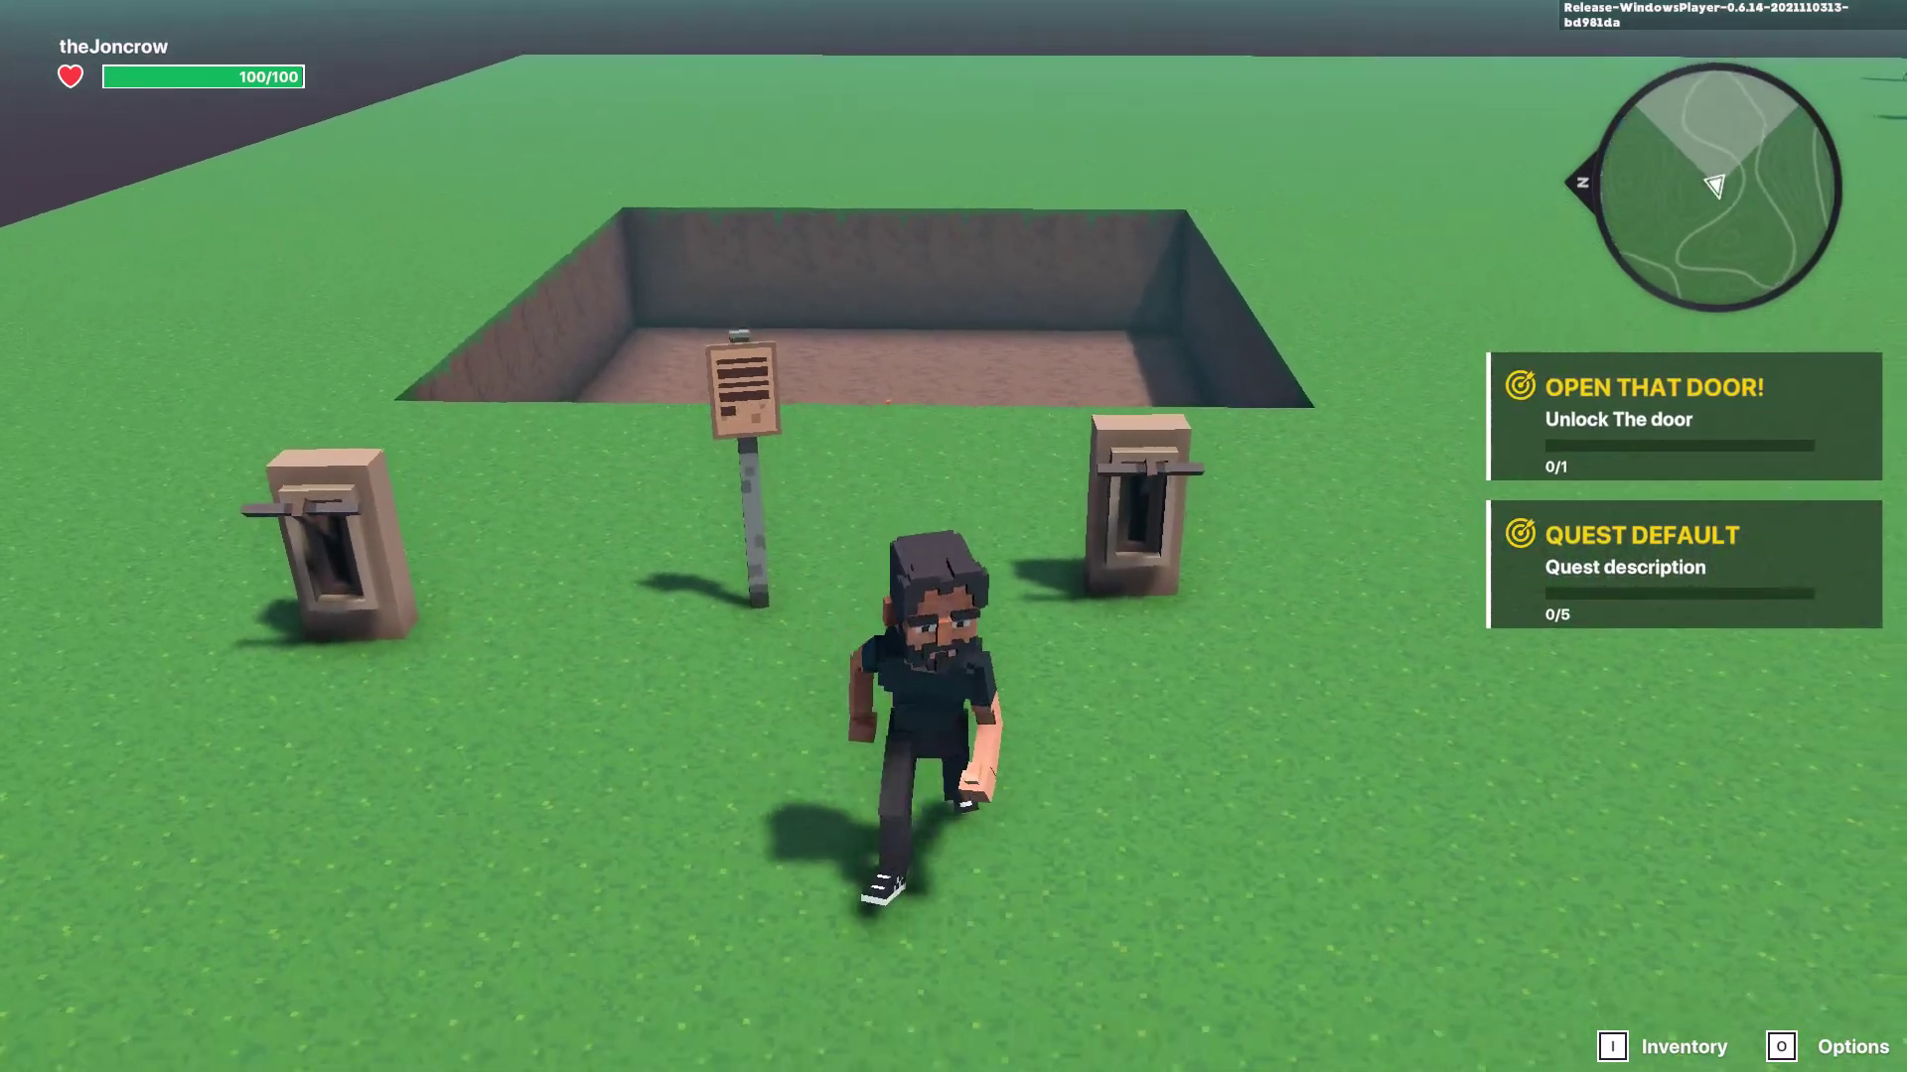
key("w")
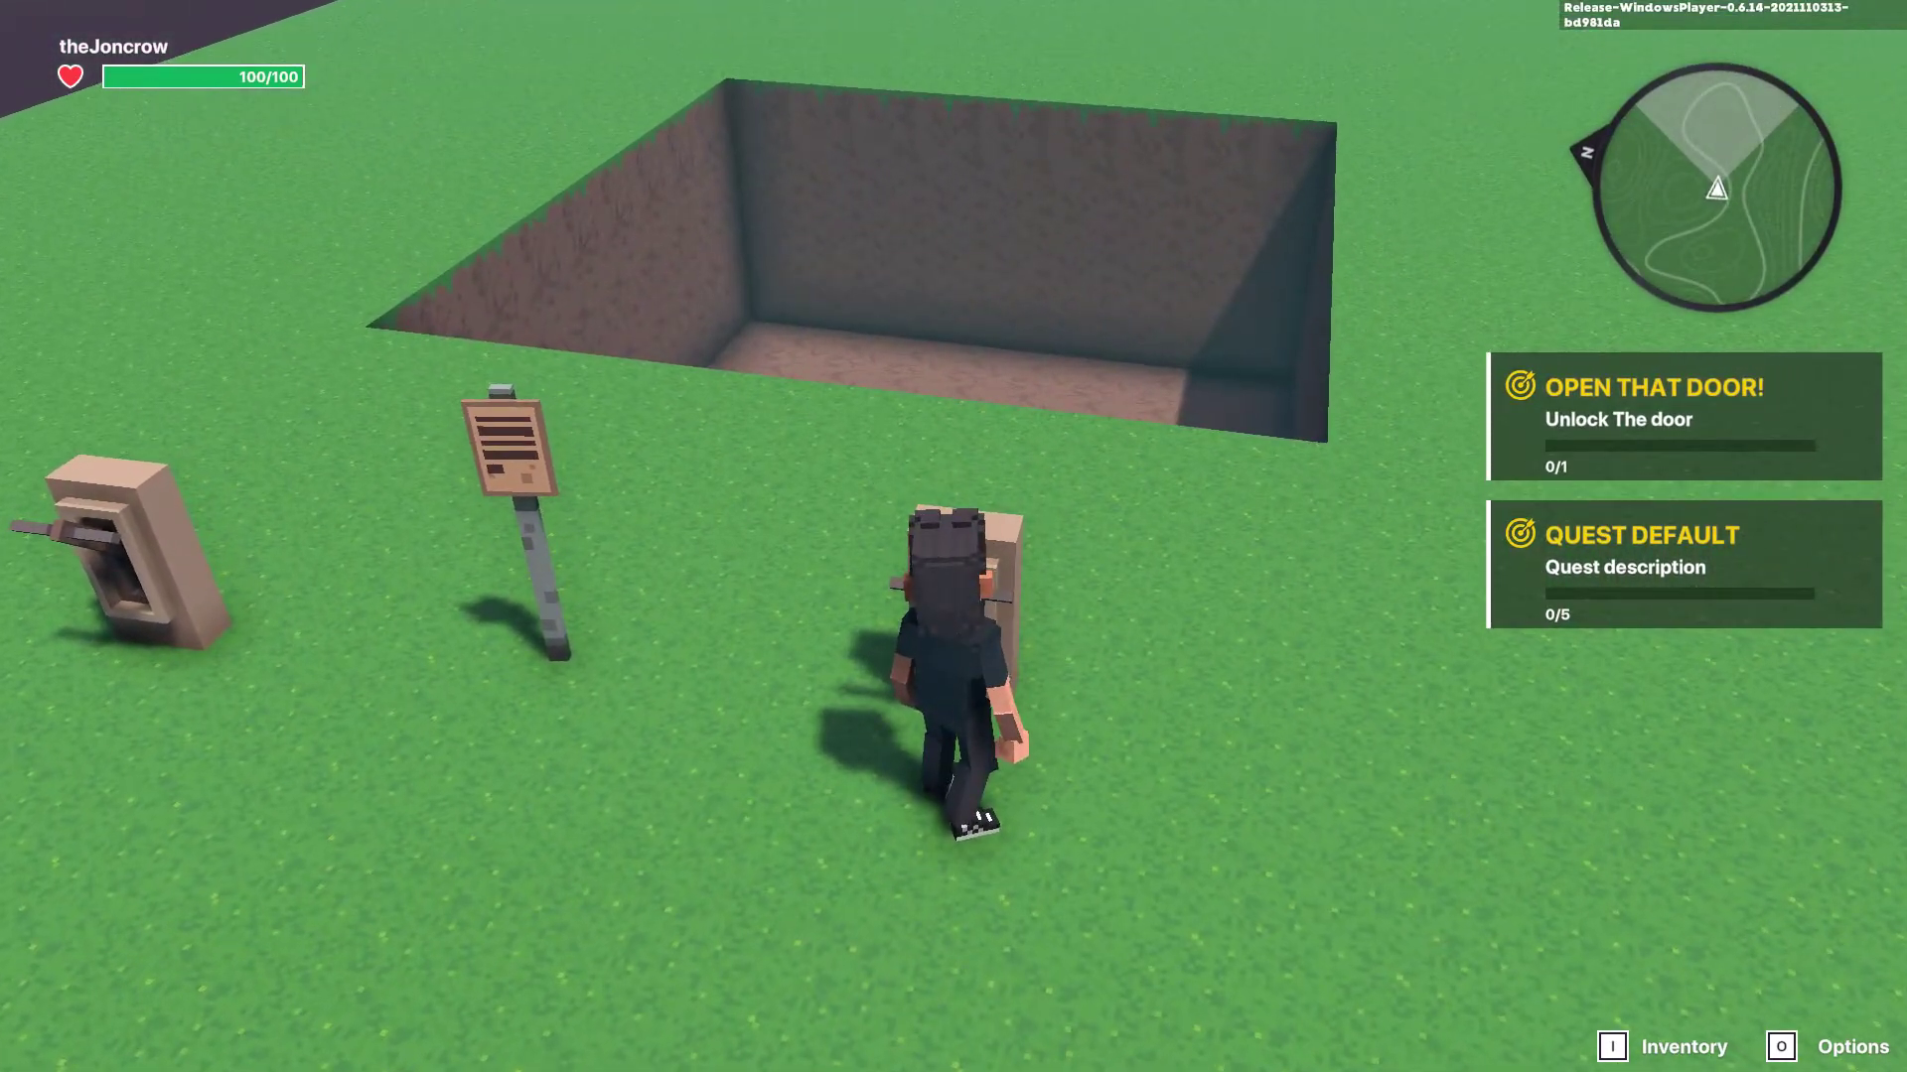
key("a")
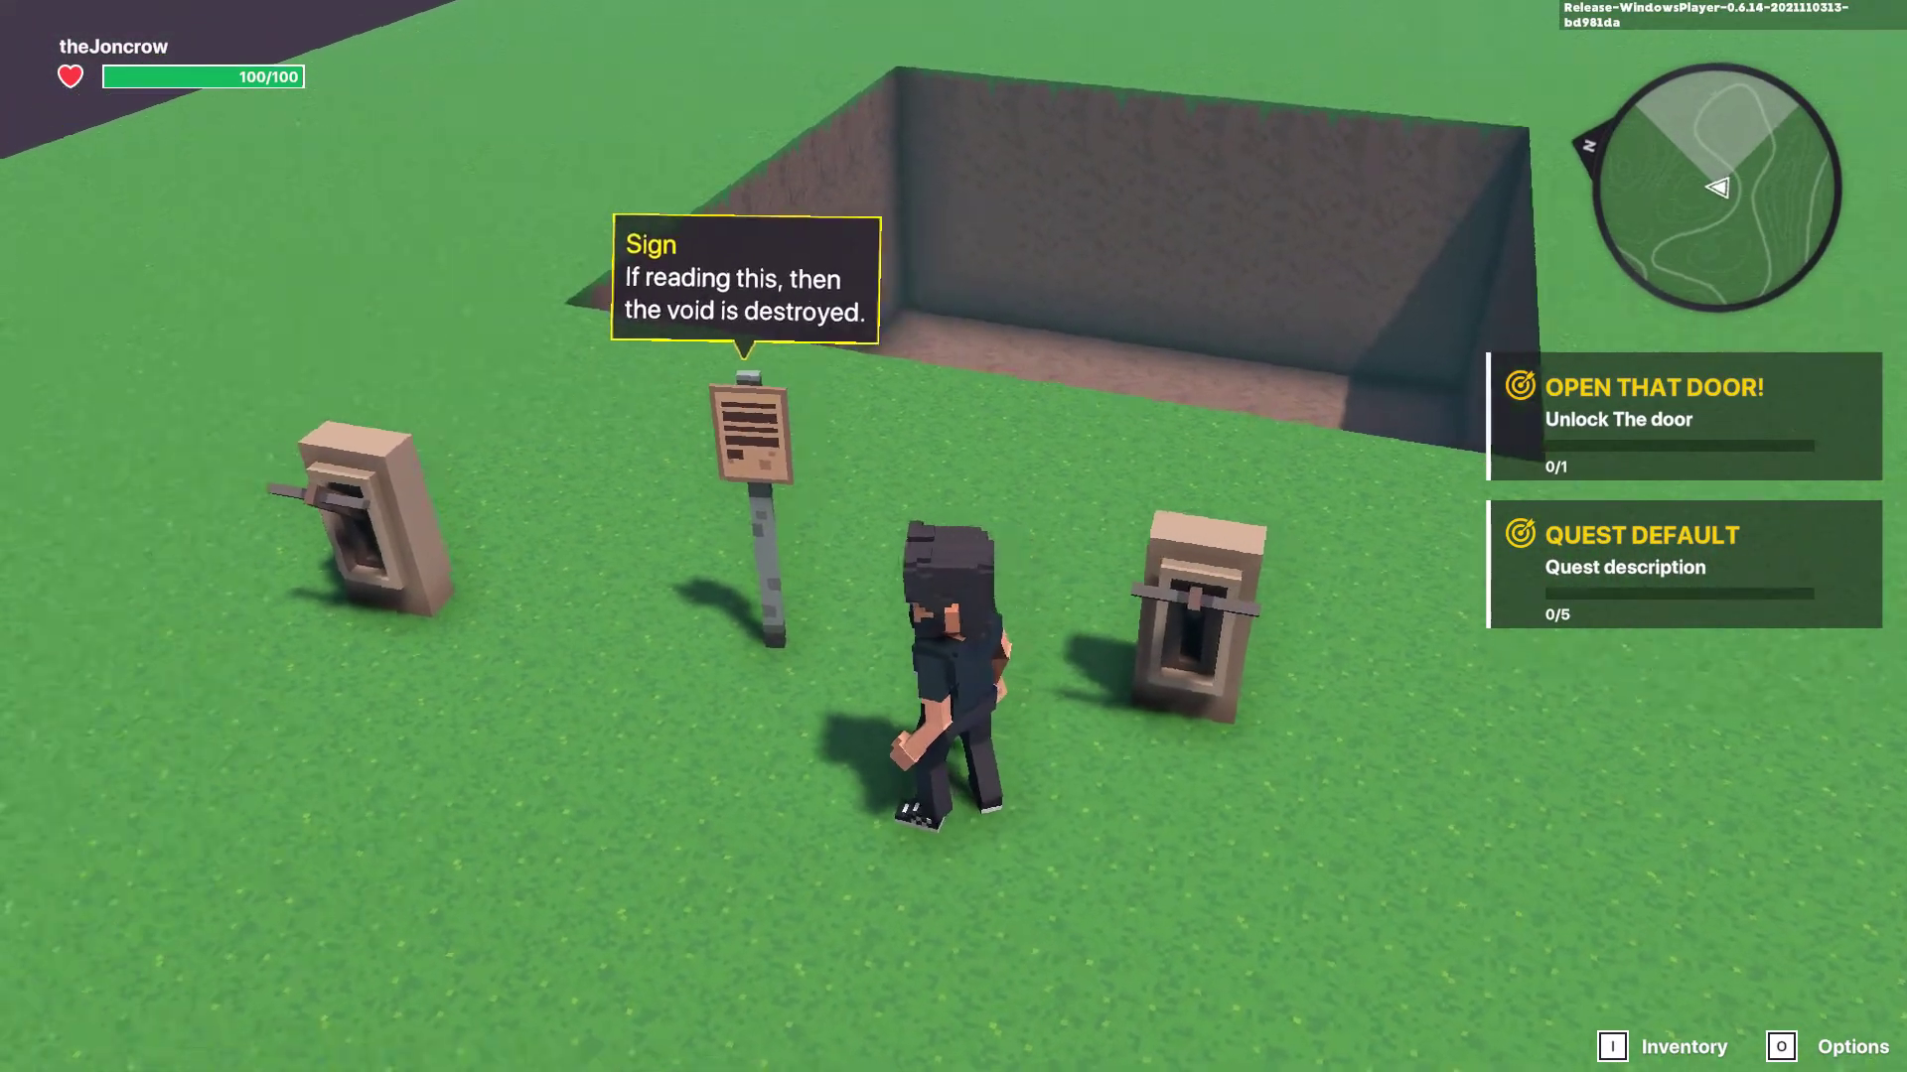
Walk around the pit's edge to check whether the cone is gone, return to the sign, and end the playtest
key("w")
key("w")
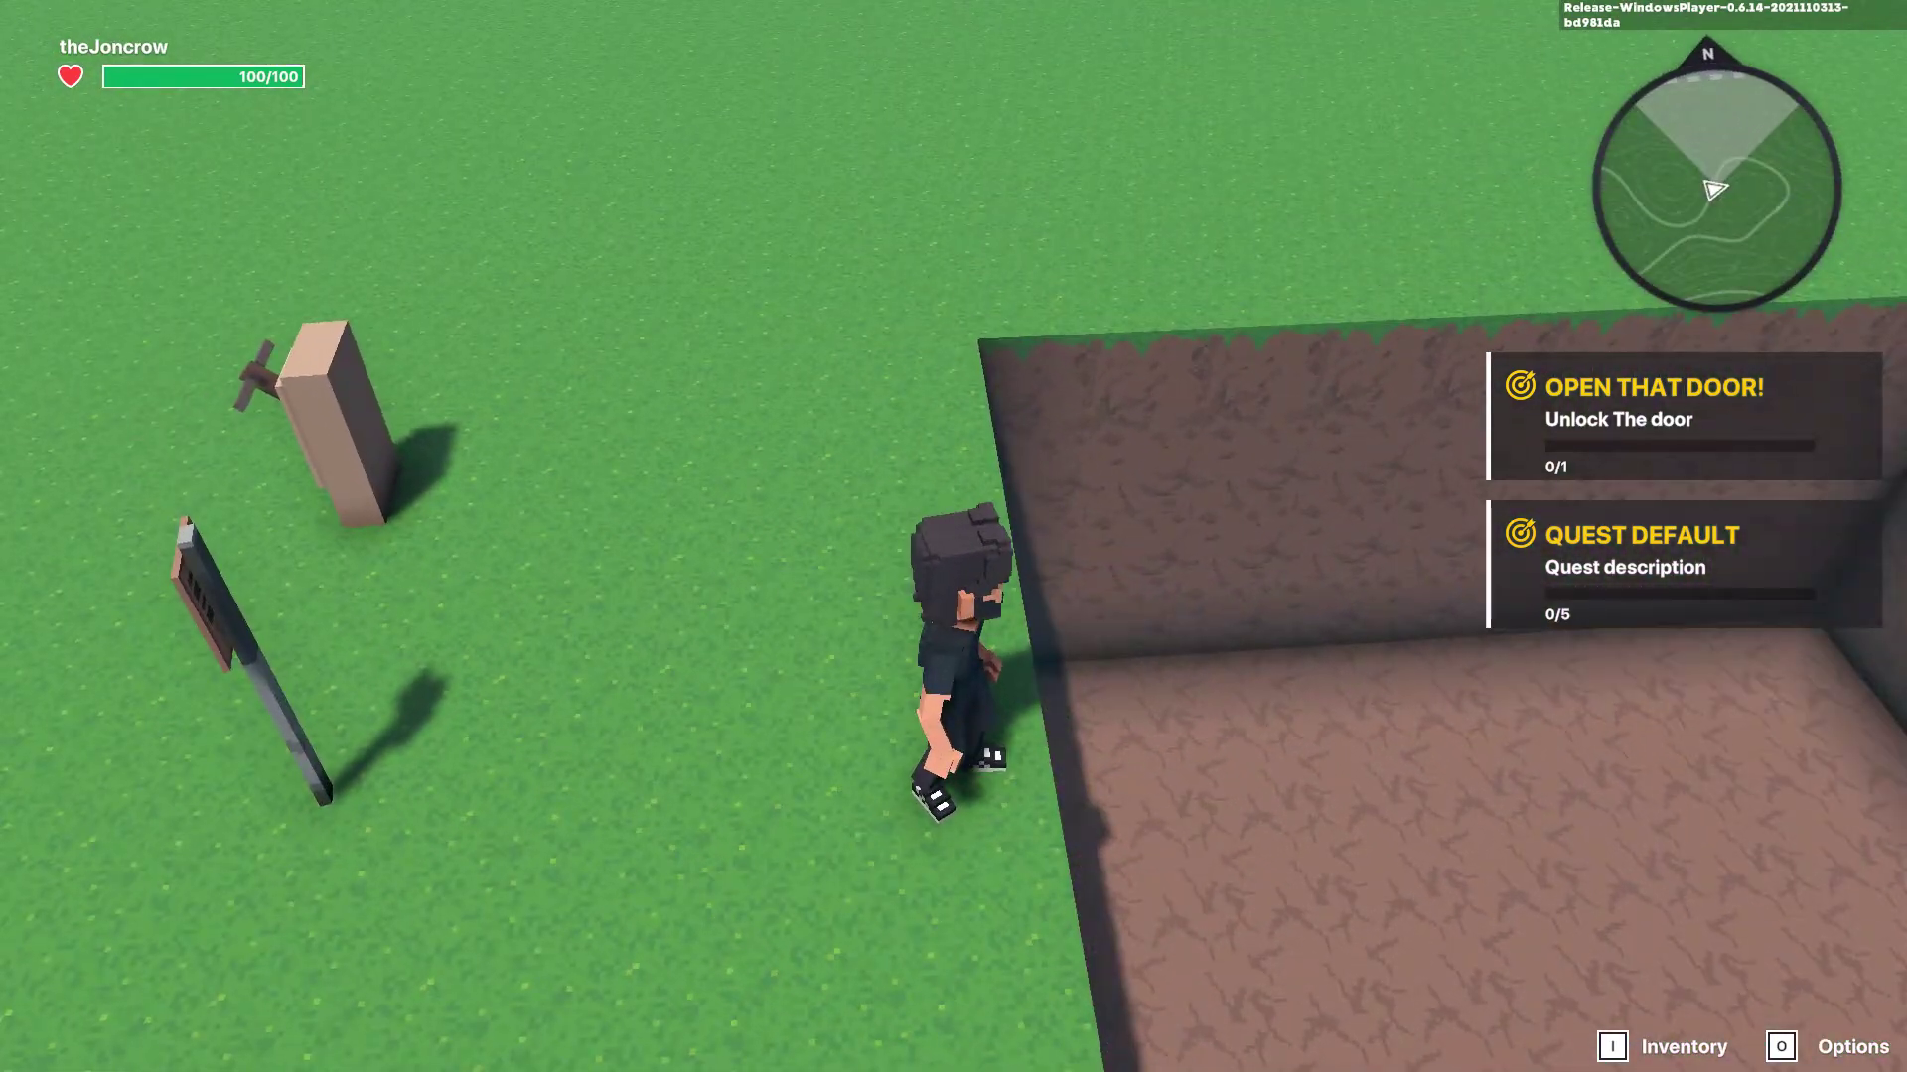
key("s")
key("d")
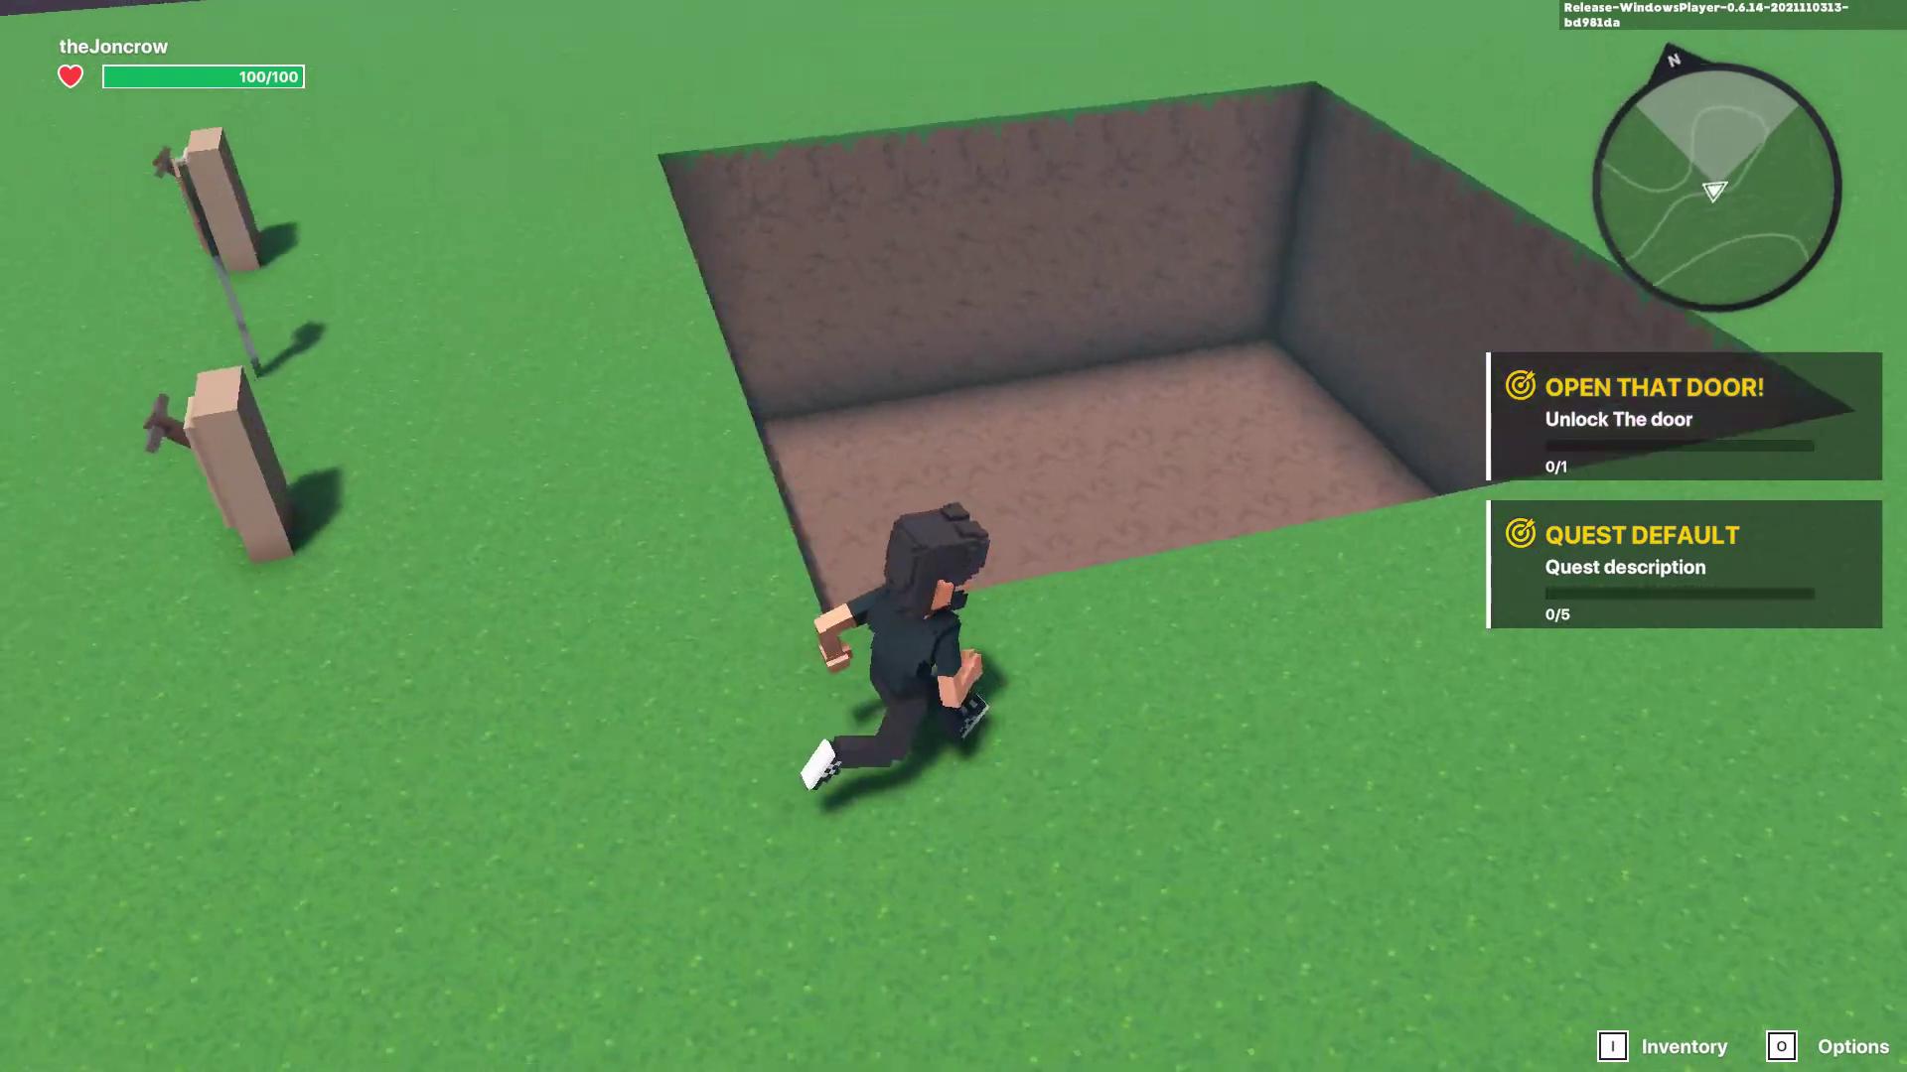
key("s")
key("d")
key("a")
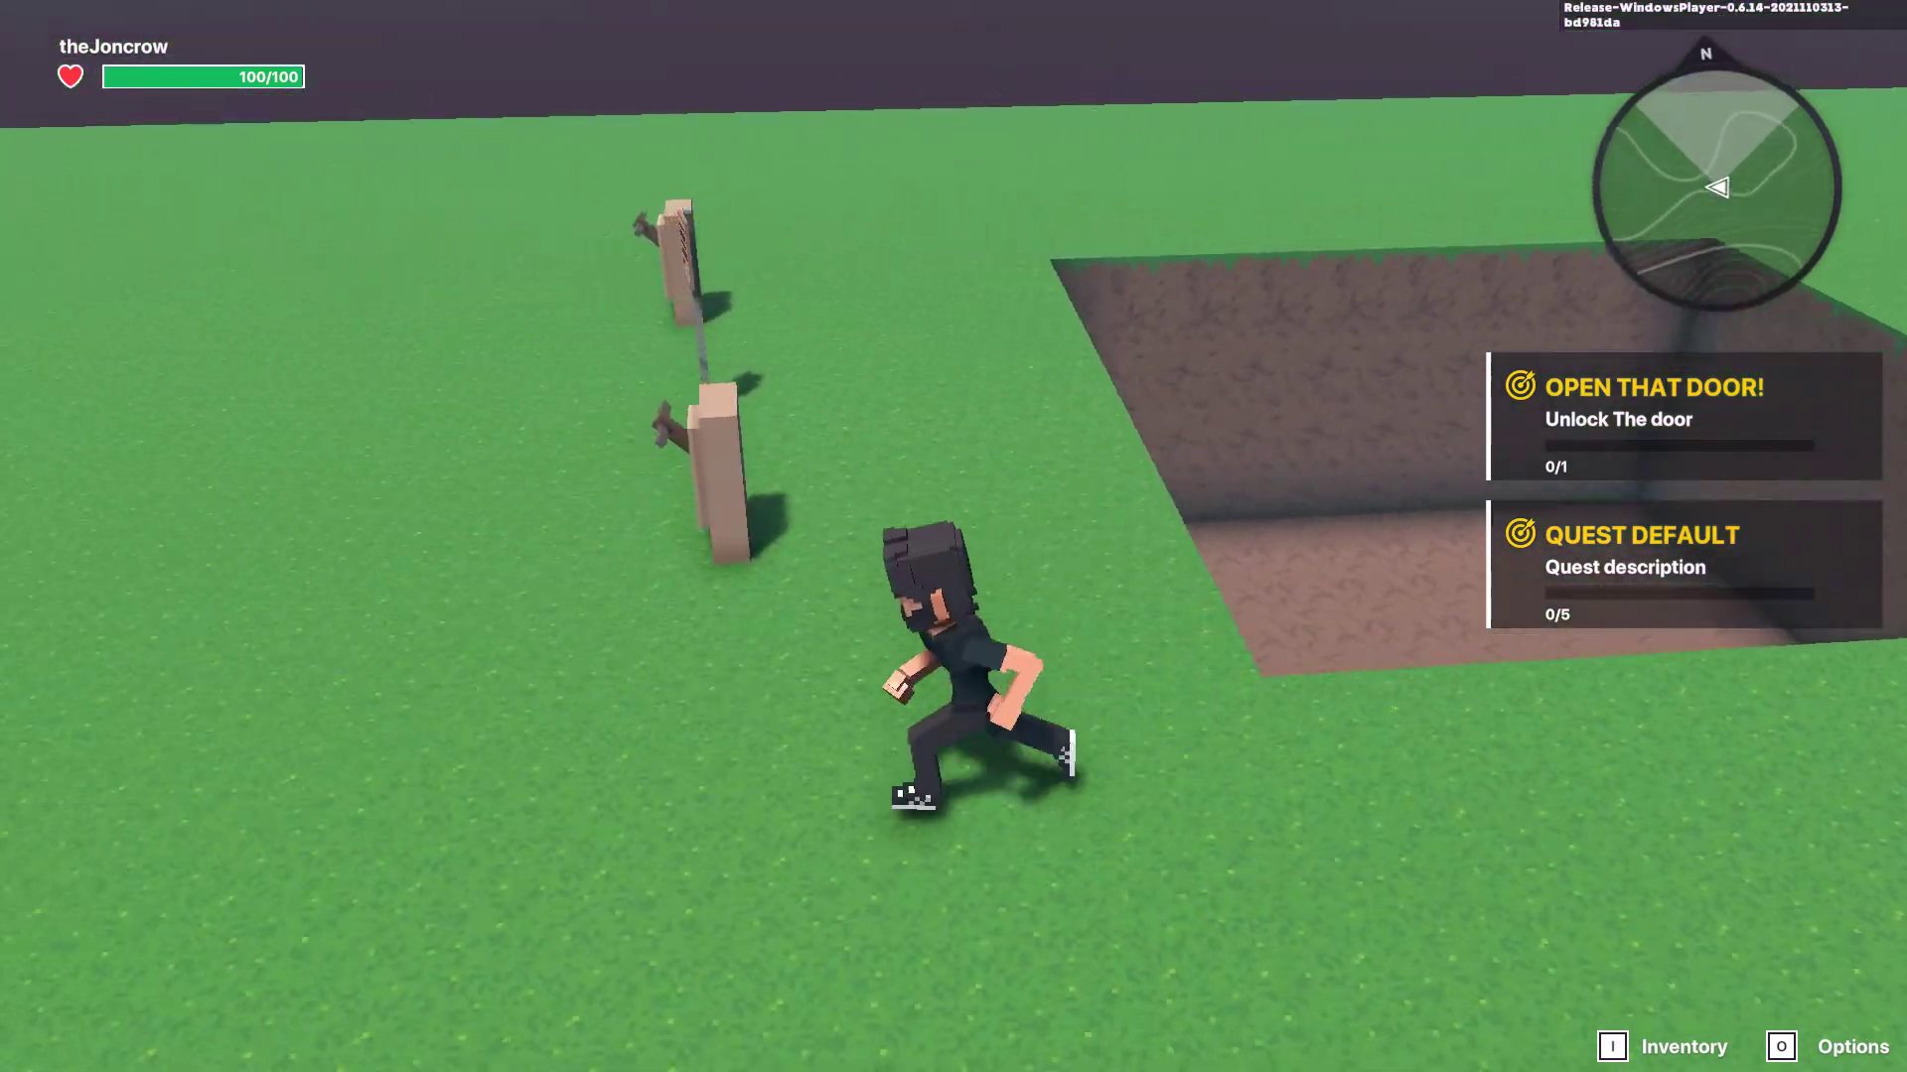
key("w")
key("w")
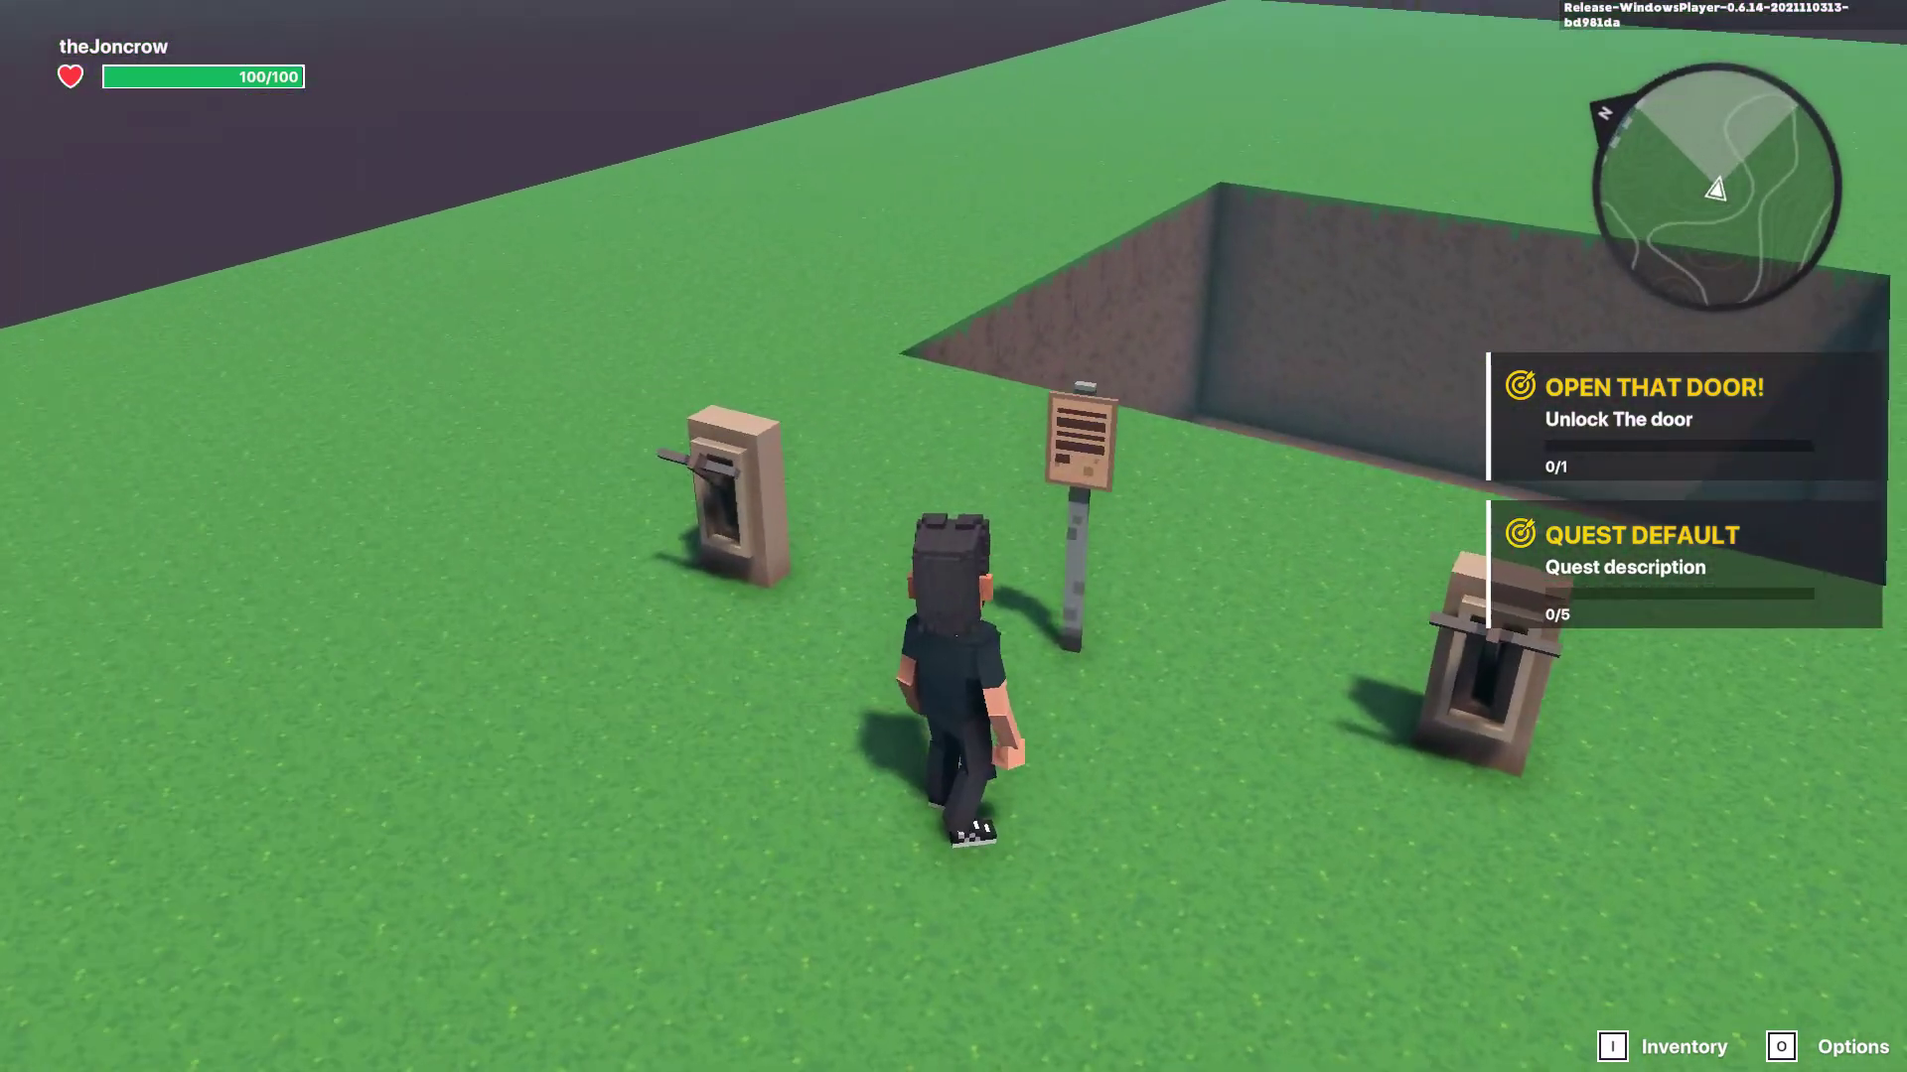
key("Escape")
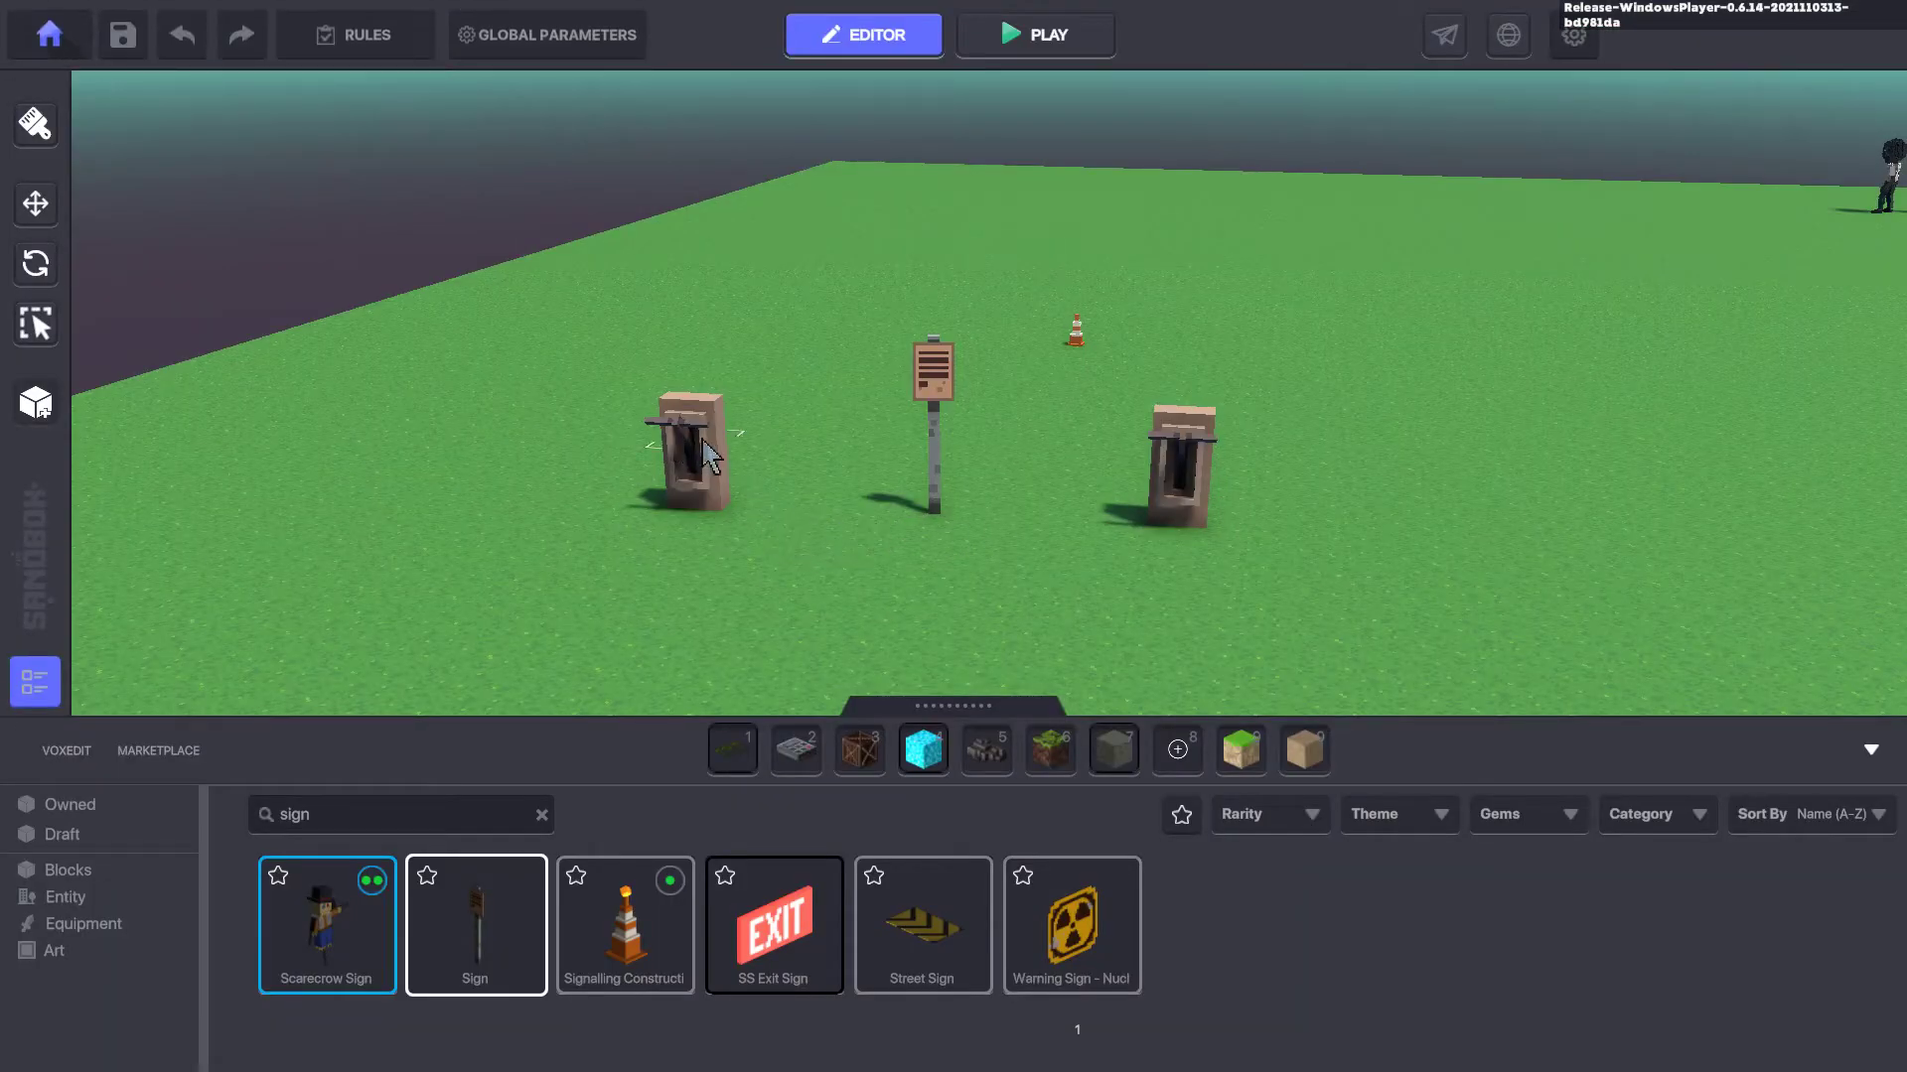
left_click(712, 472)
scroll(1599, 735, "down", 3)
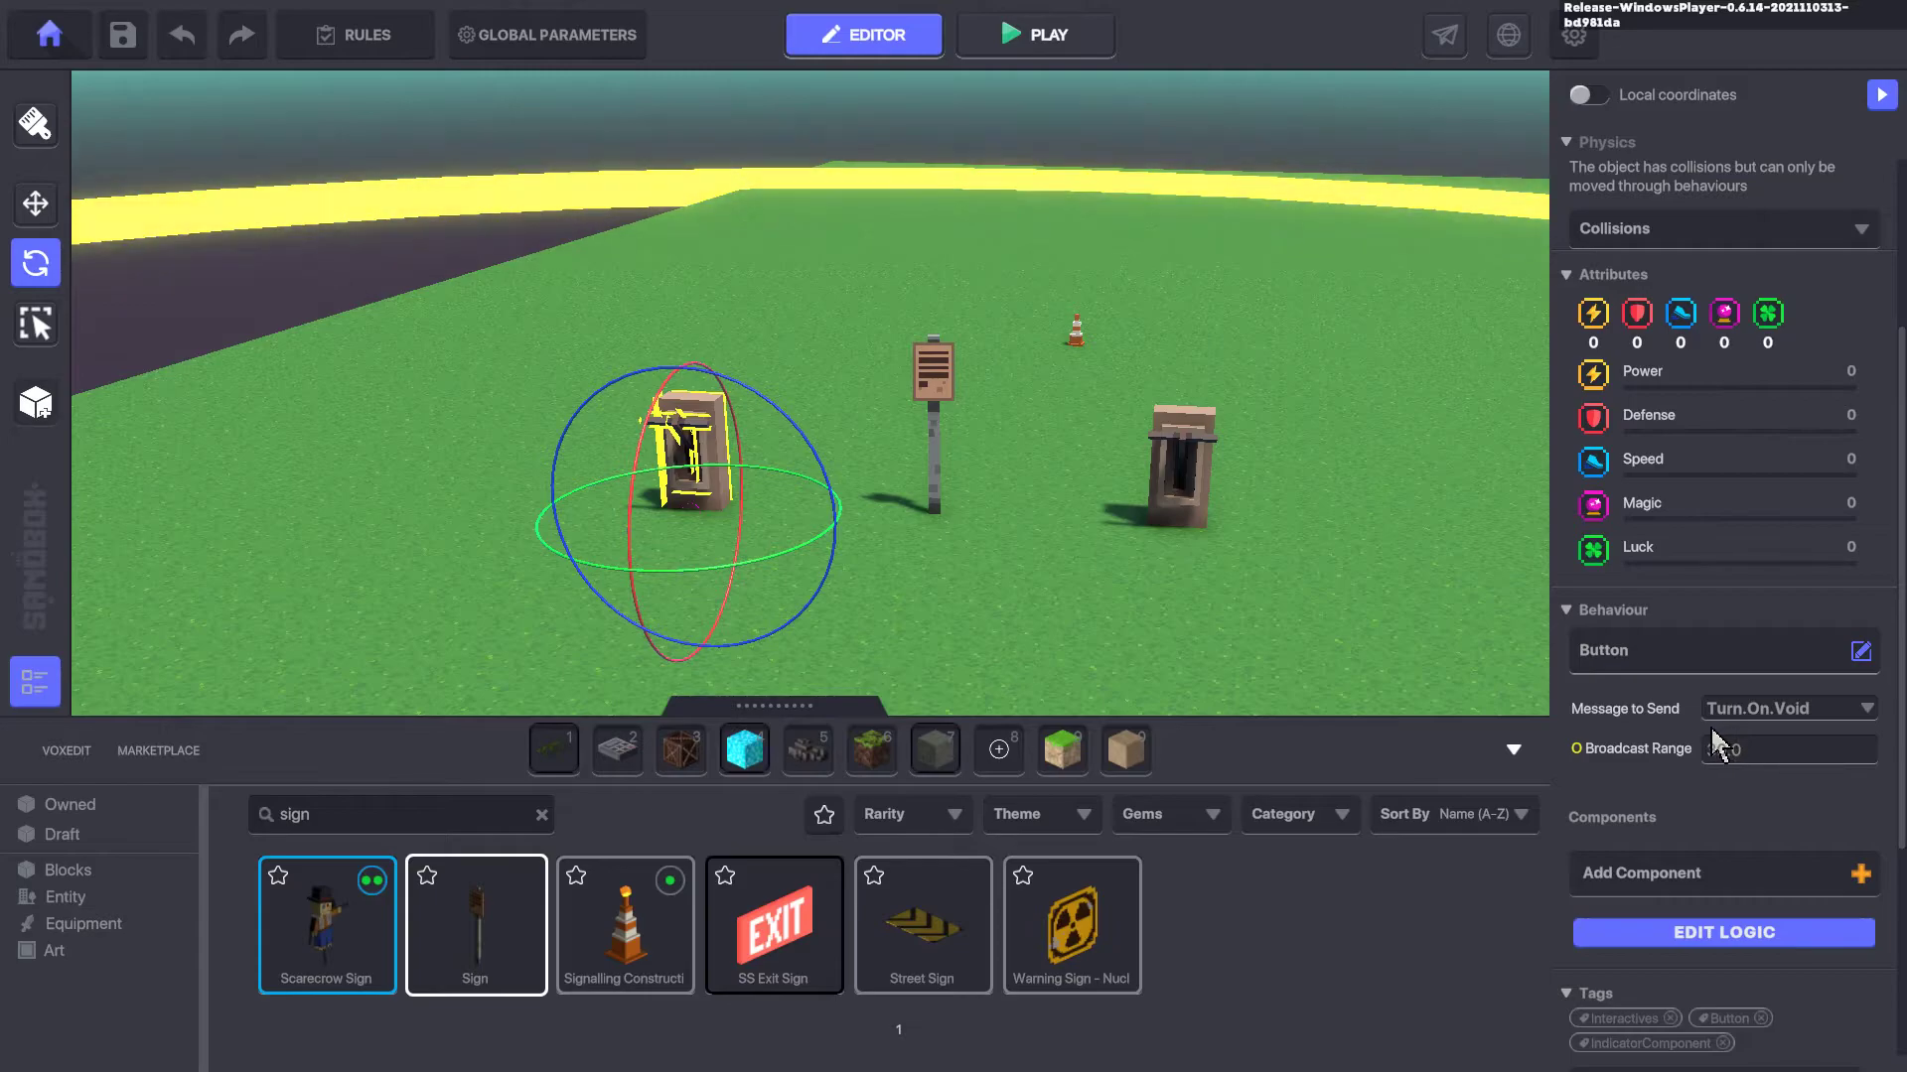
key("ctrl+d")
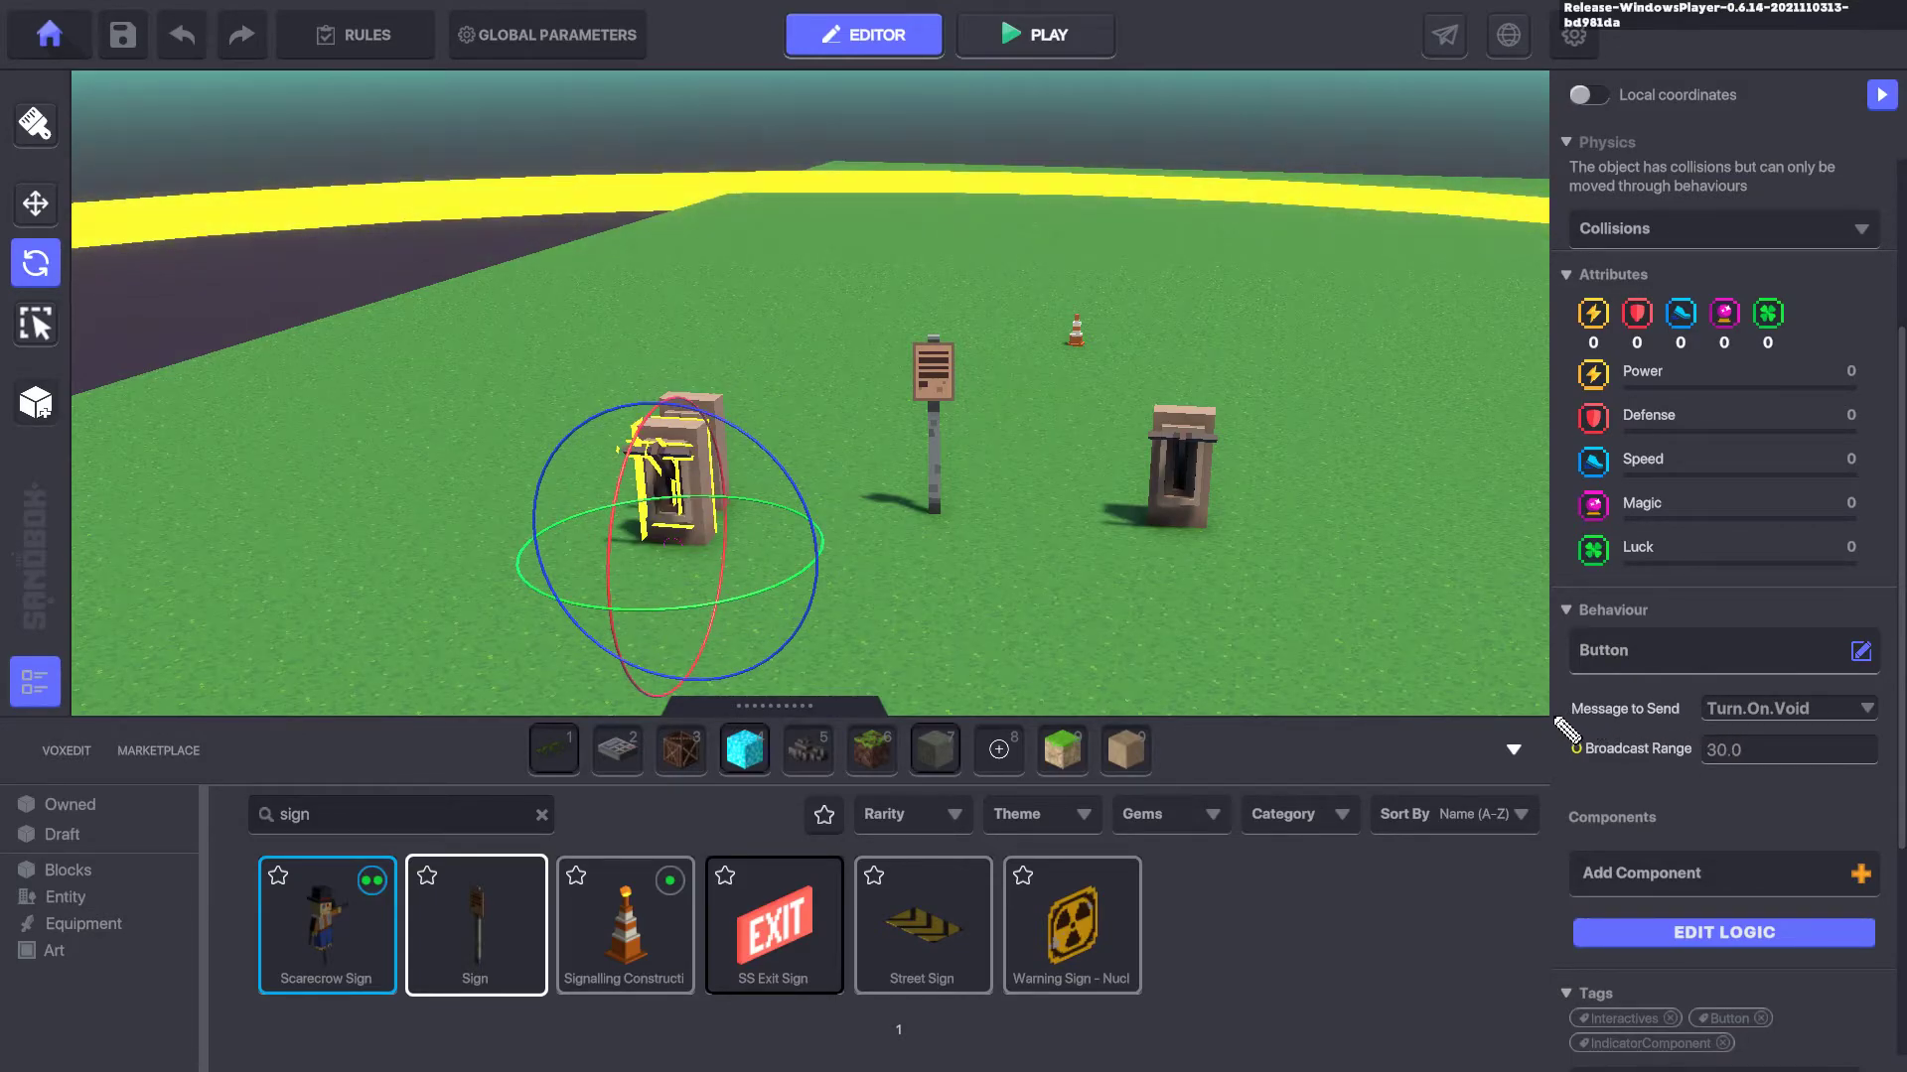
left_click(441, 460)
left_click(653, 445)
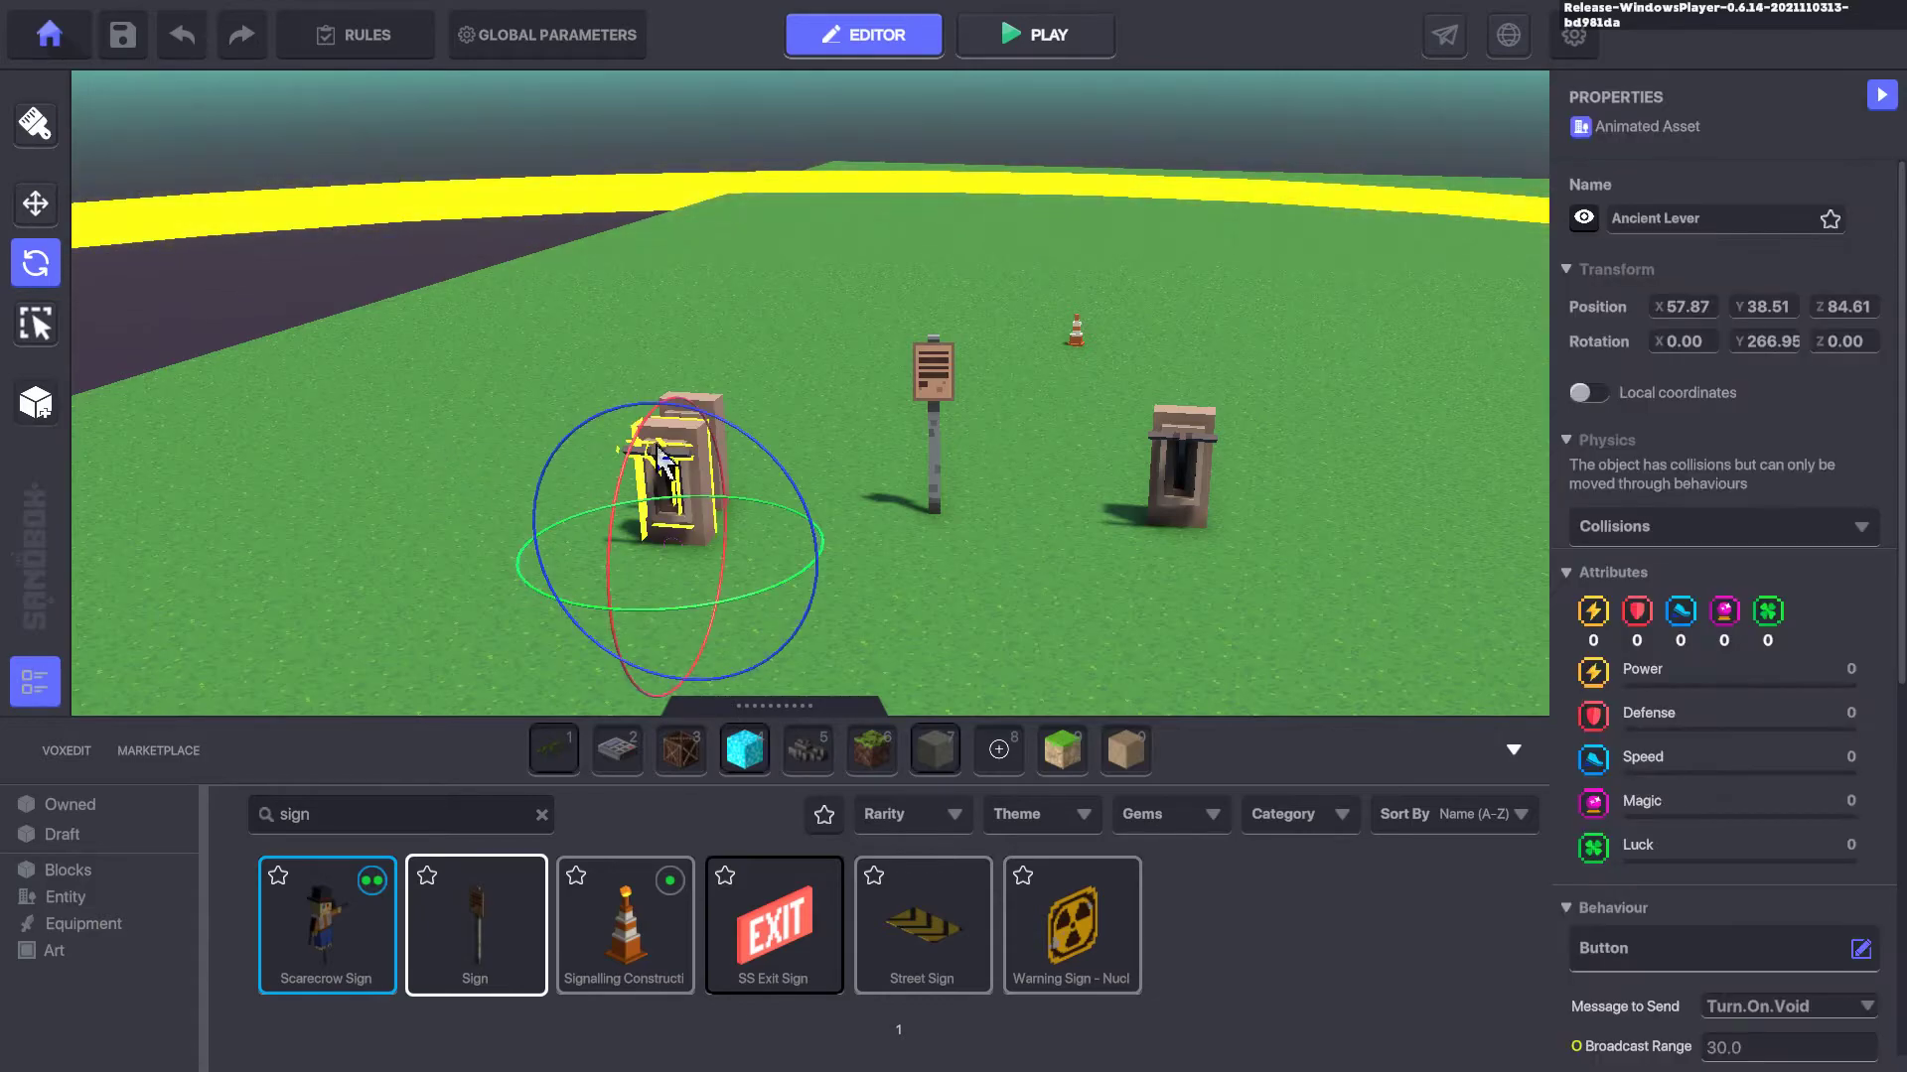
key("Delete")
left_click(687, 441)
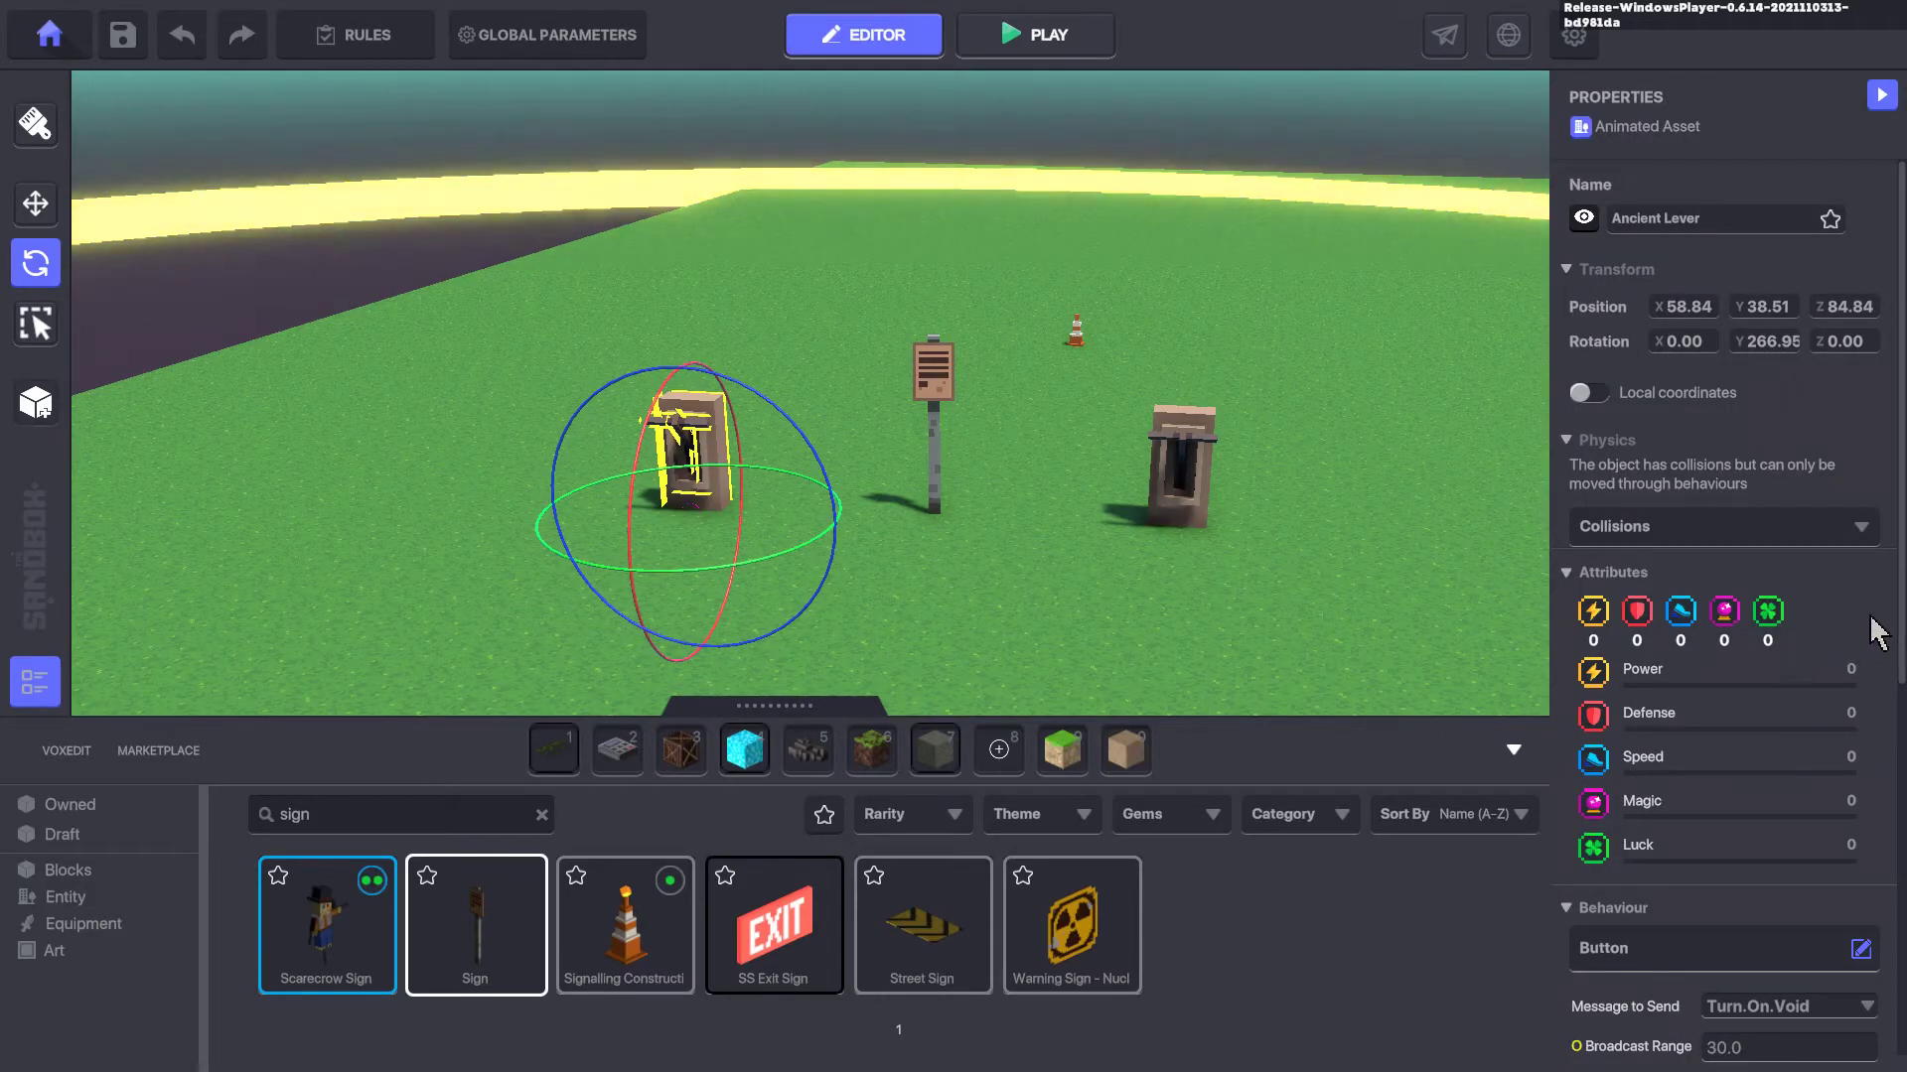
key("ctrl+d")
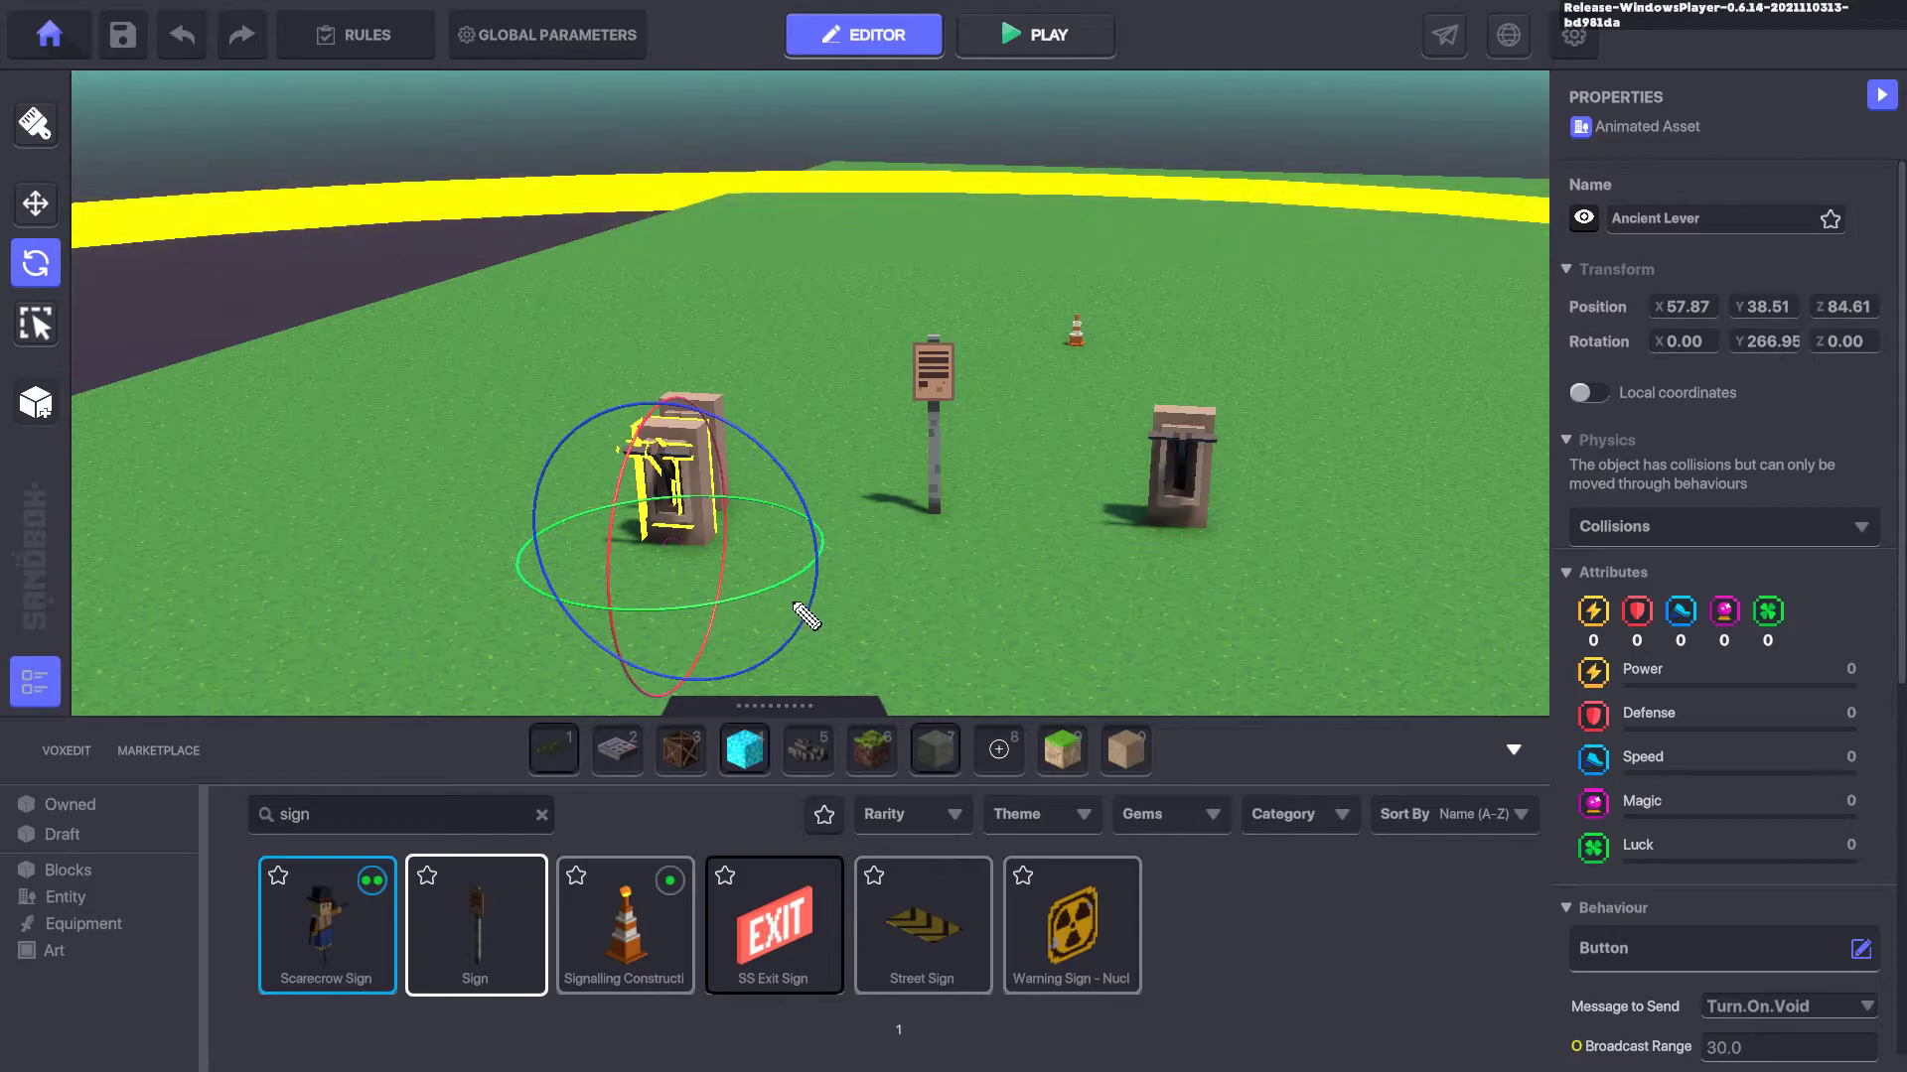
key("Delete")
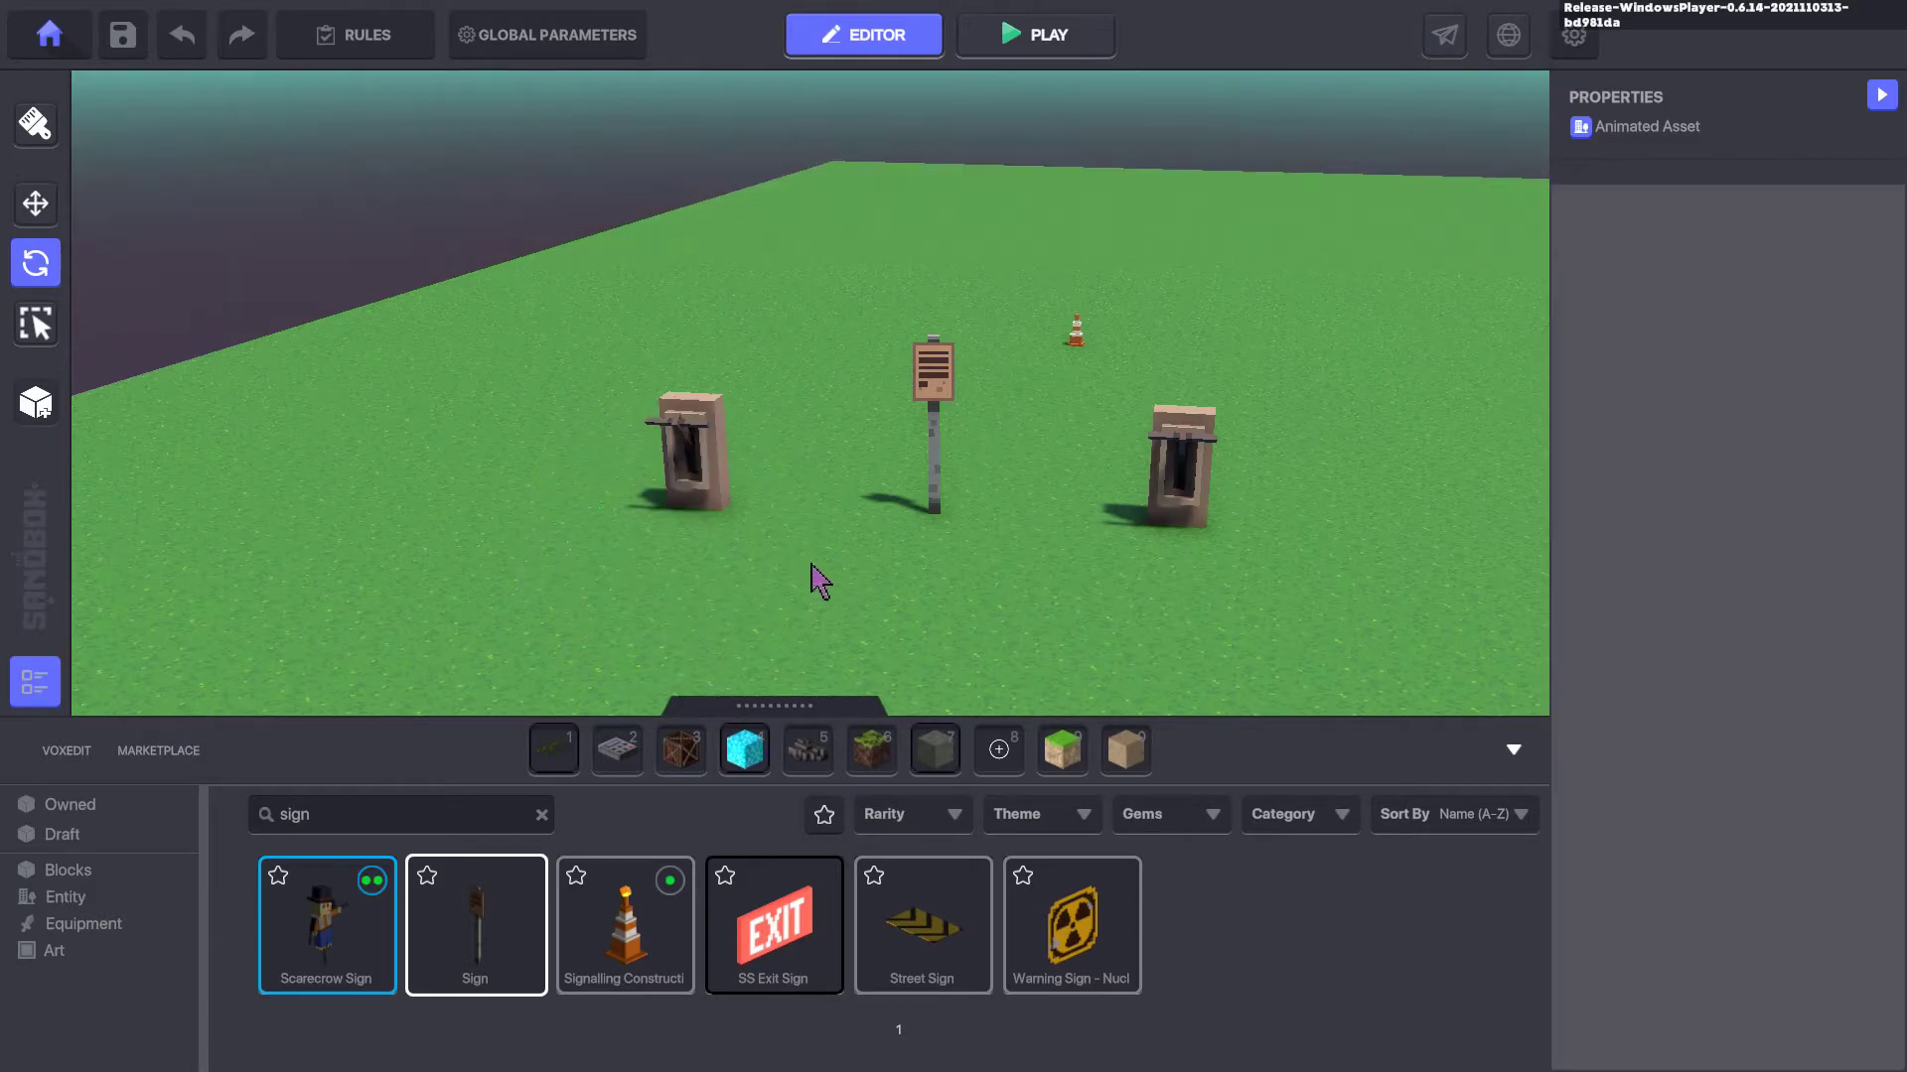
Review the message sent by each lever and the cone's Void settings, including its Destroy Area
left_click(722, 484)
scroll(1673, 640, "down", 3)
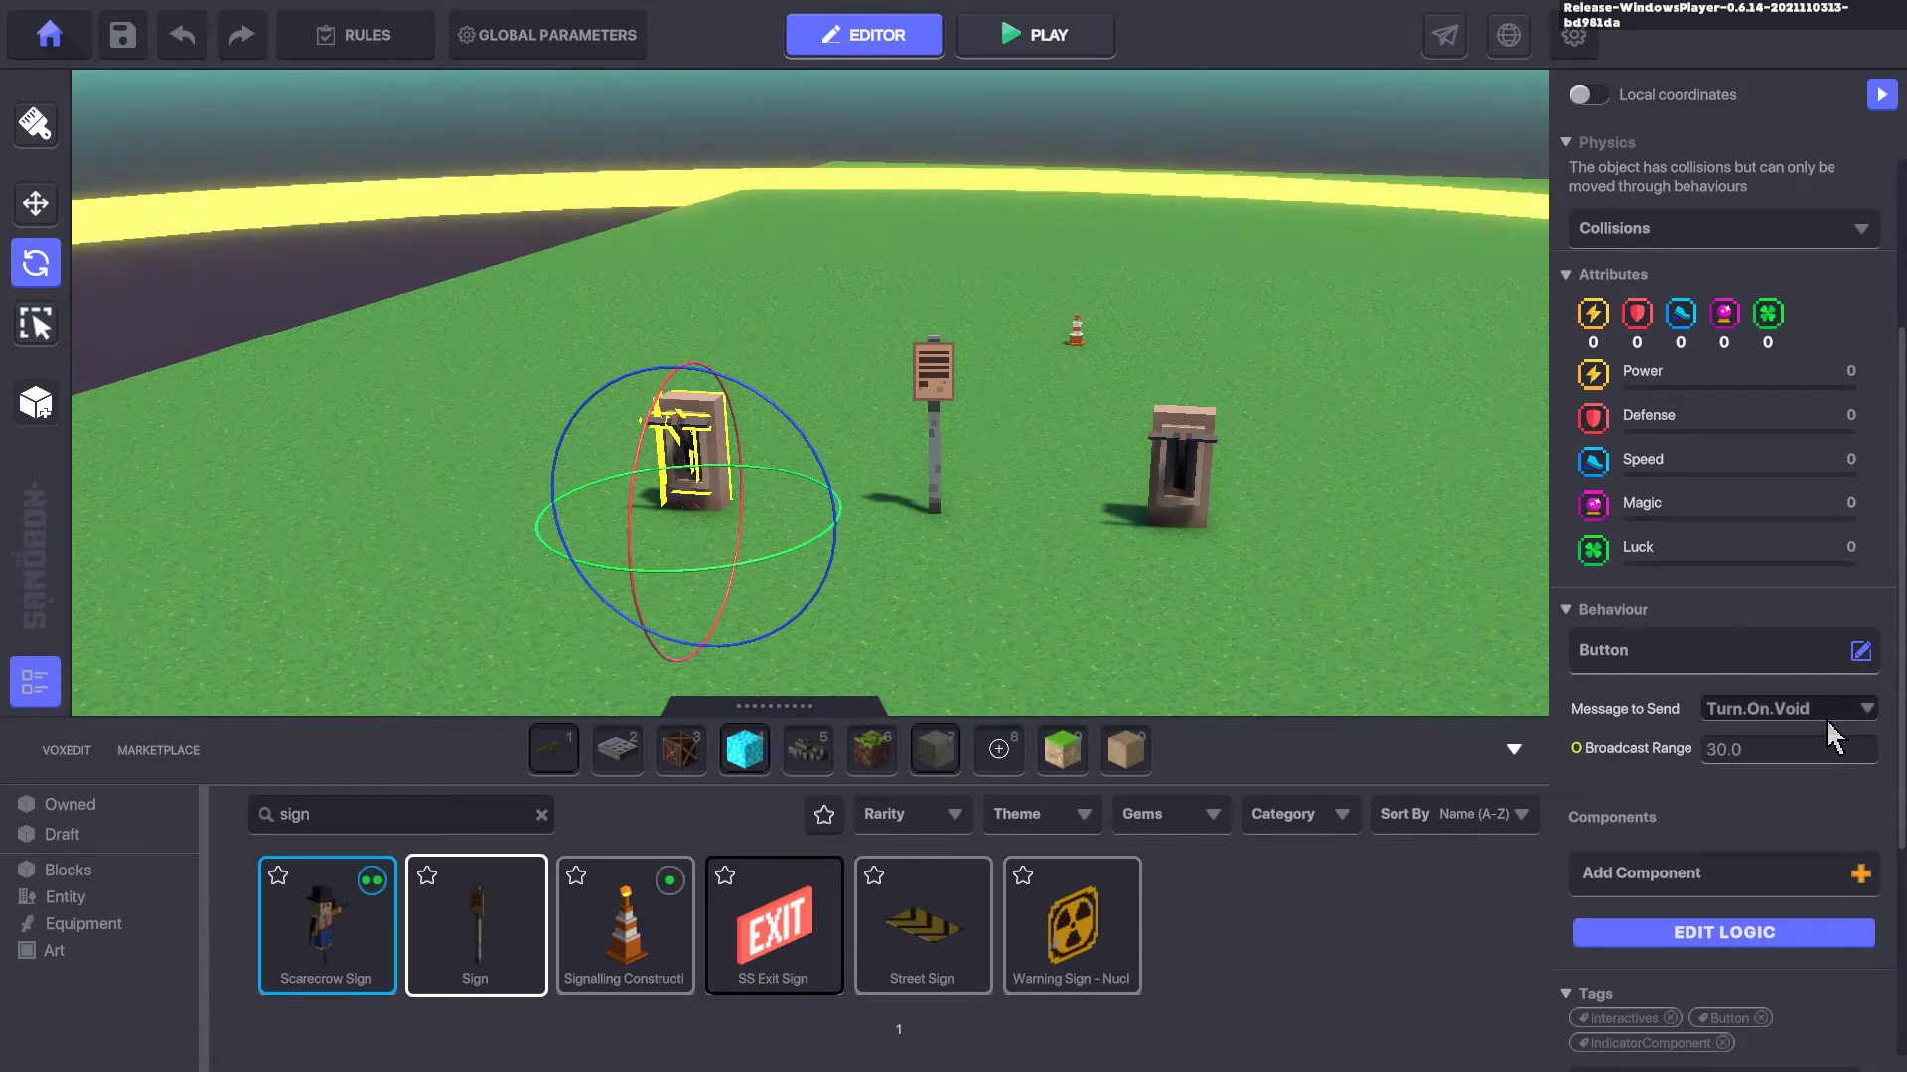
left_click(1082, 336)
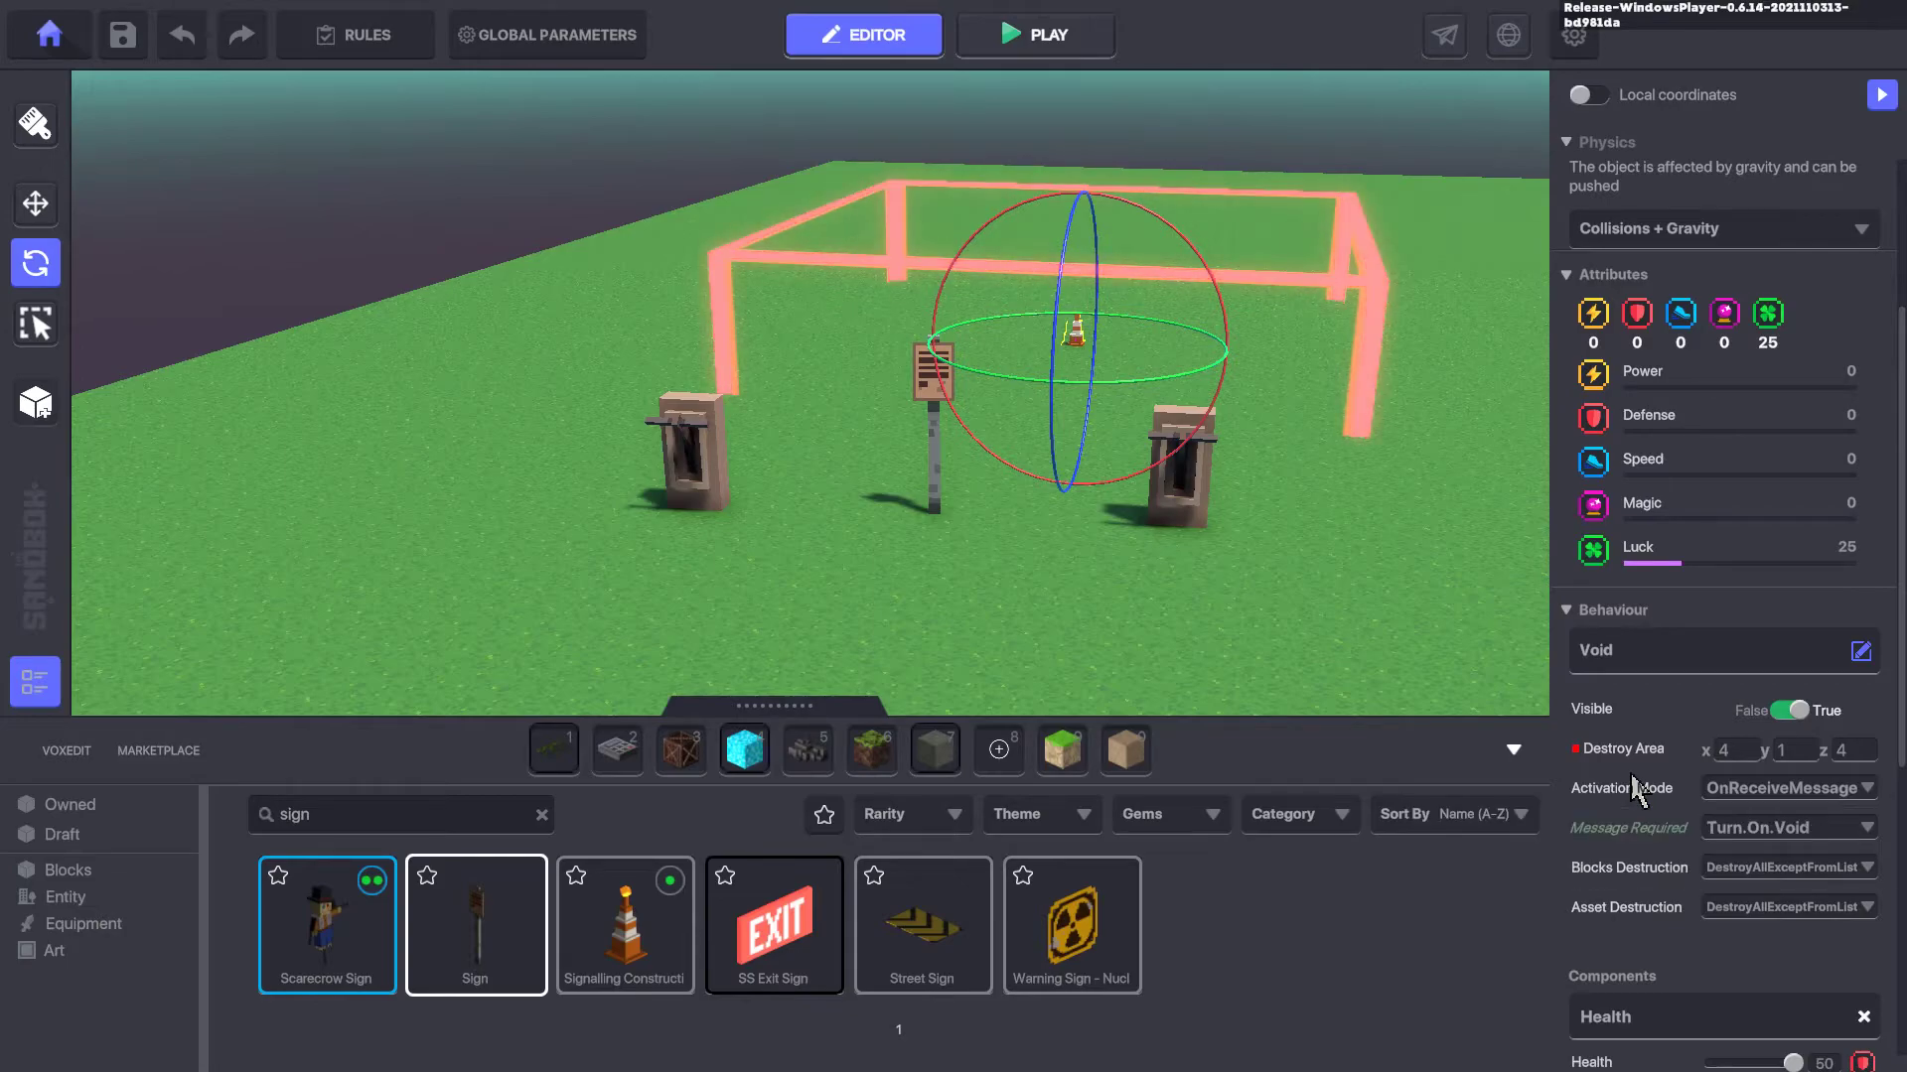
mouse_move(1606, 757)
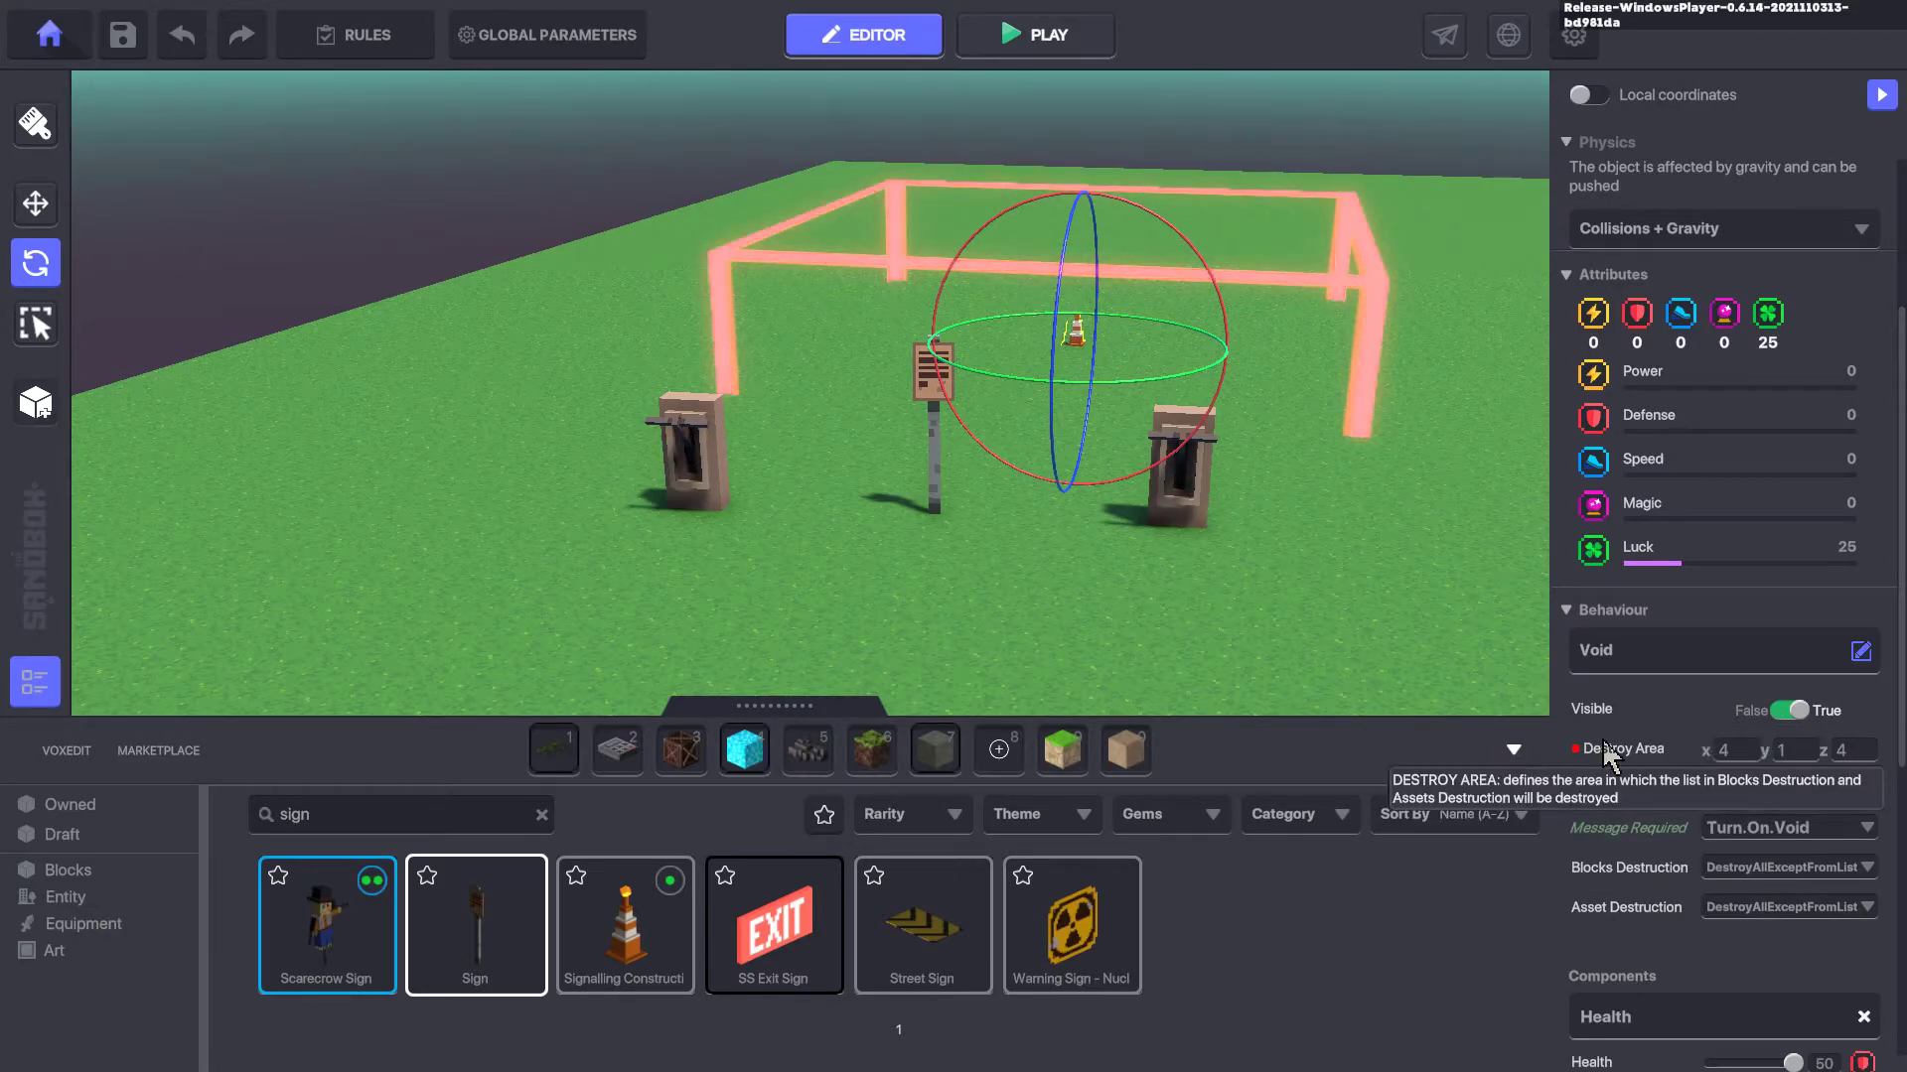
left_click(1194, 519)
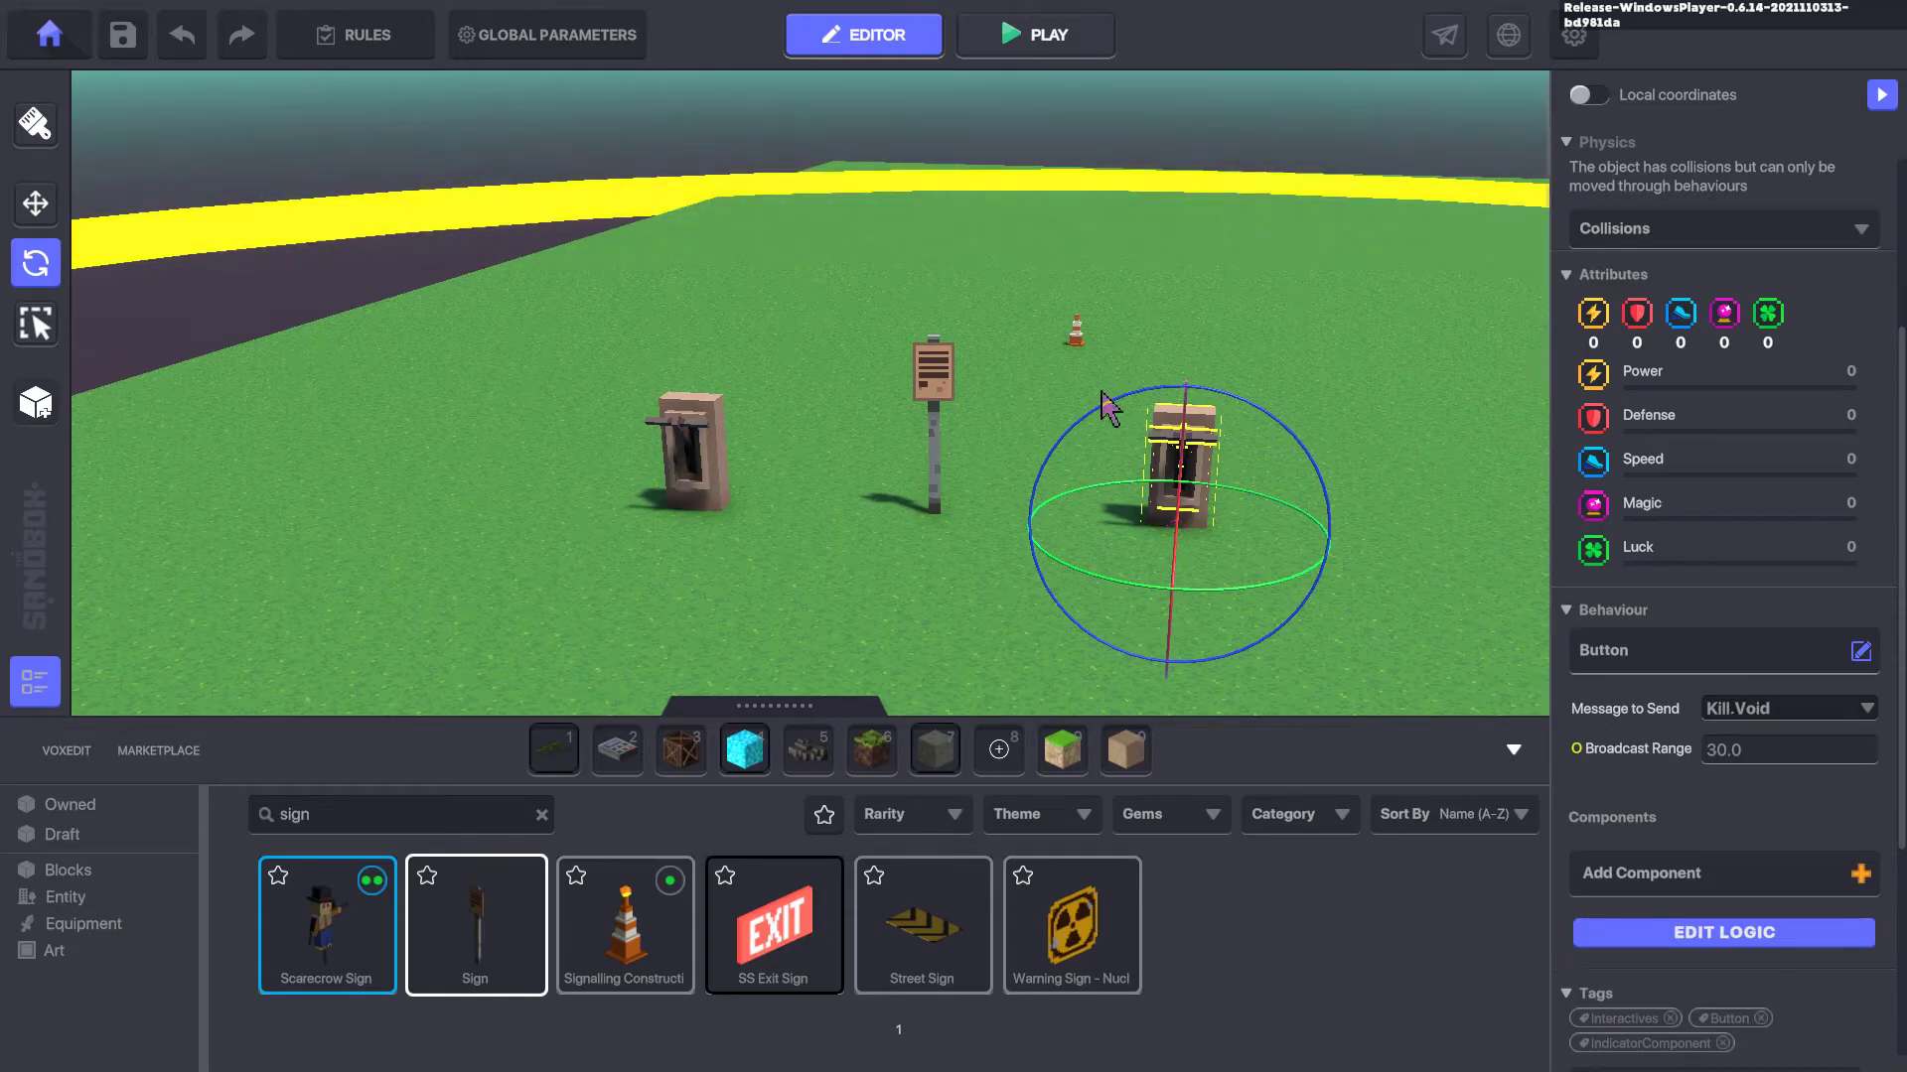
Review the cone's Health logic, including its instant death message, the message sent on death and the Send To Tags entry
left_click(1077, 333)
scroll(1685, 508, "down", 3)
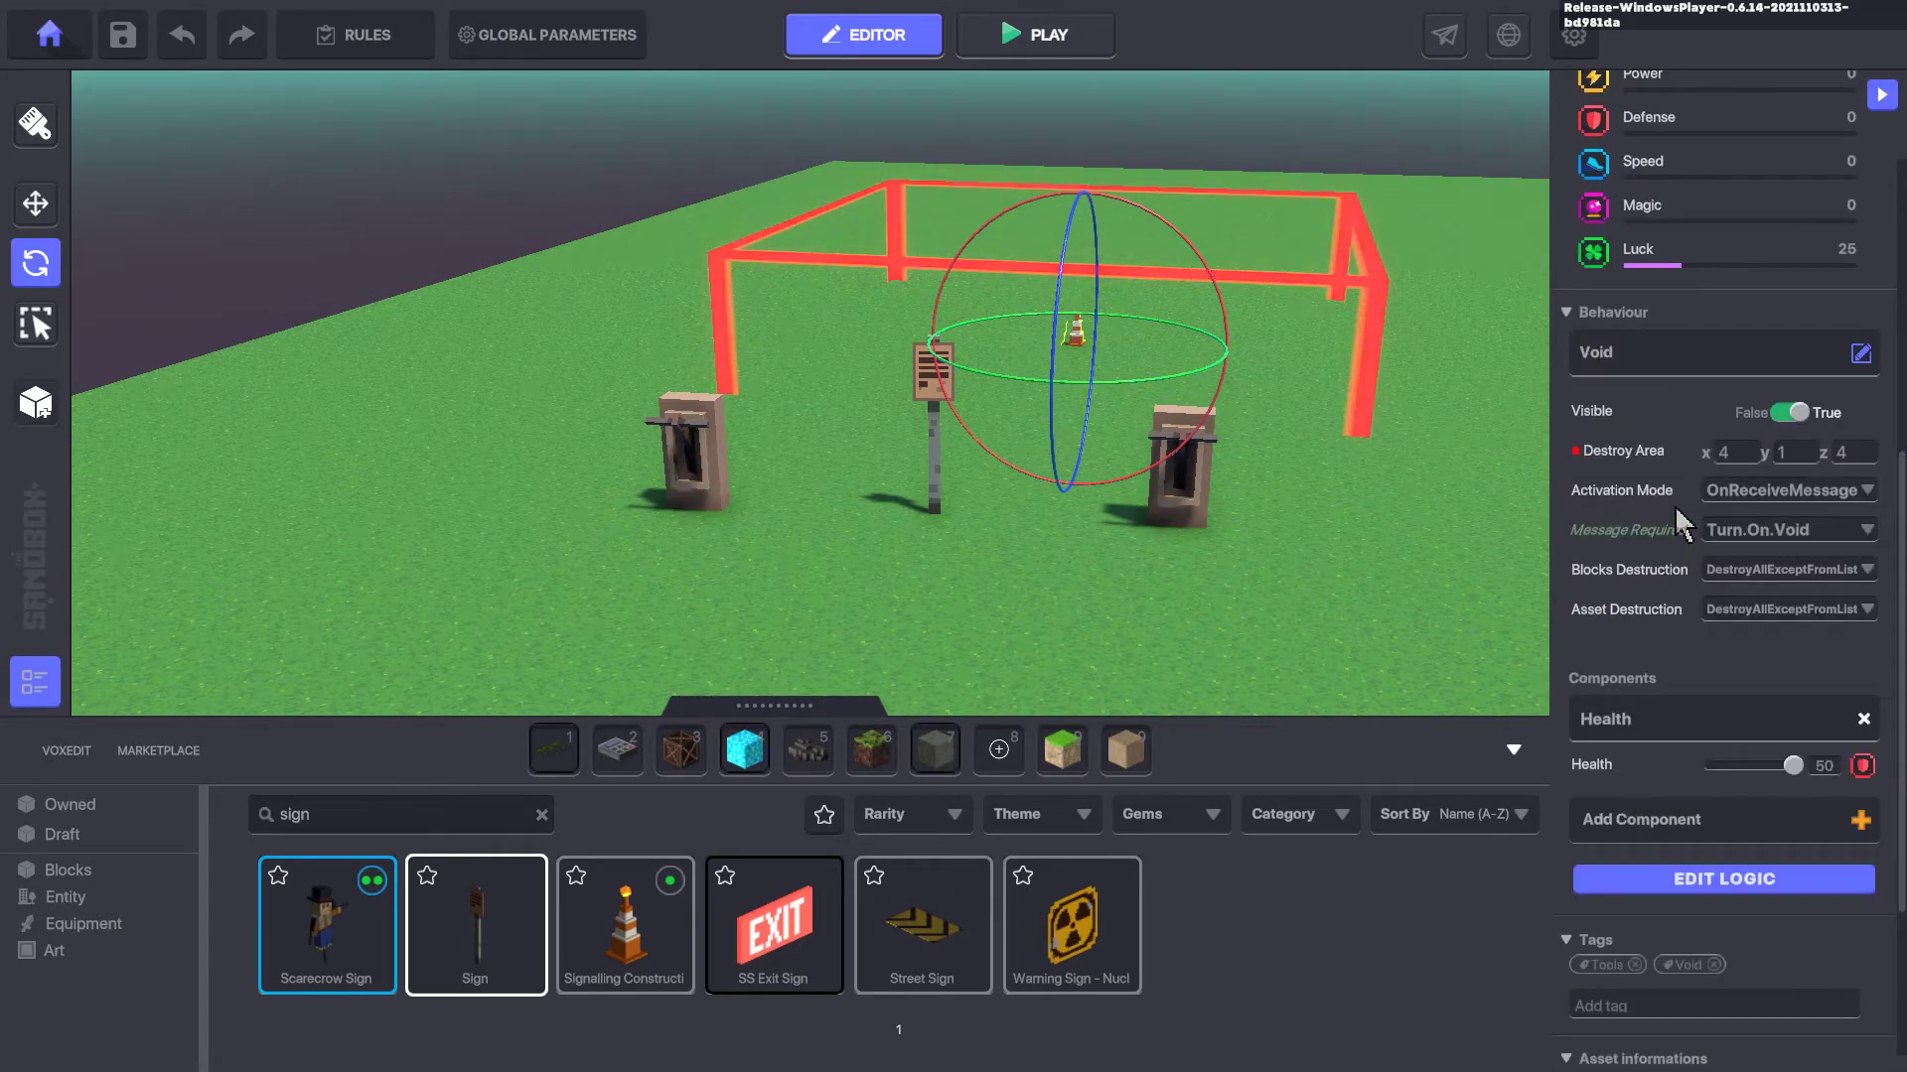
scroll(1685, 526, "down", 2)
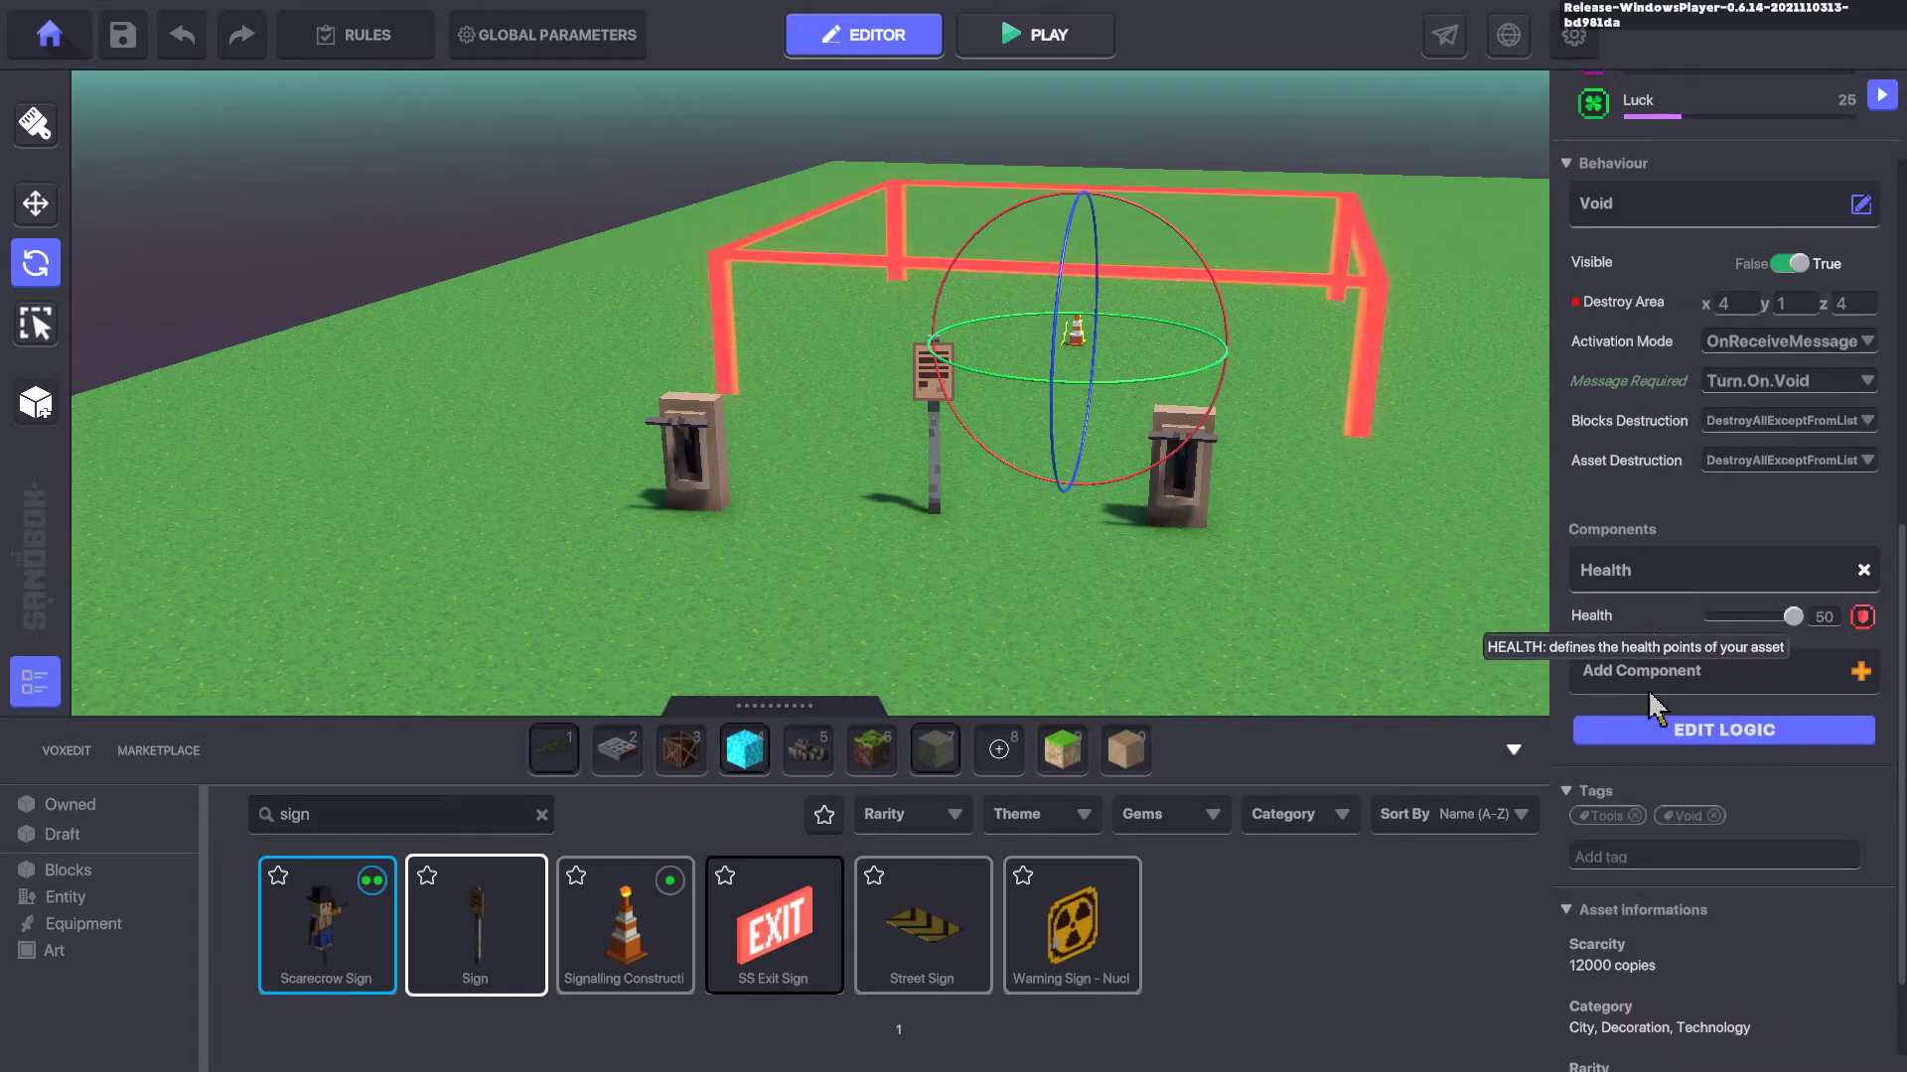
left_click(1614, 731)
scroll(1672, 765, "down", 5)
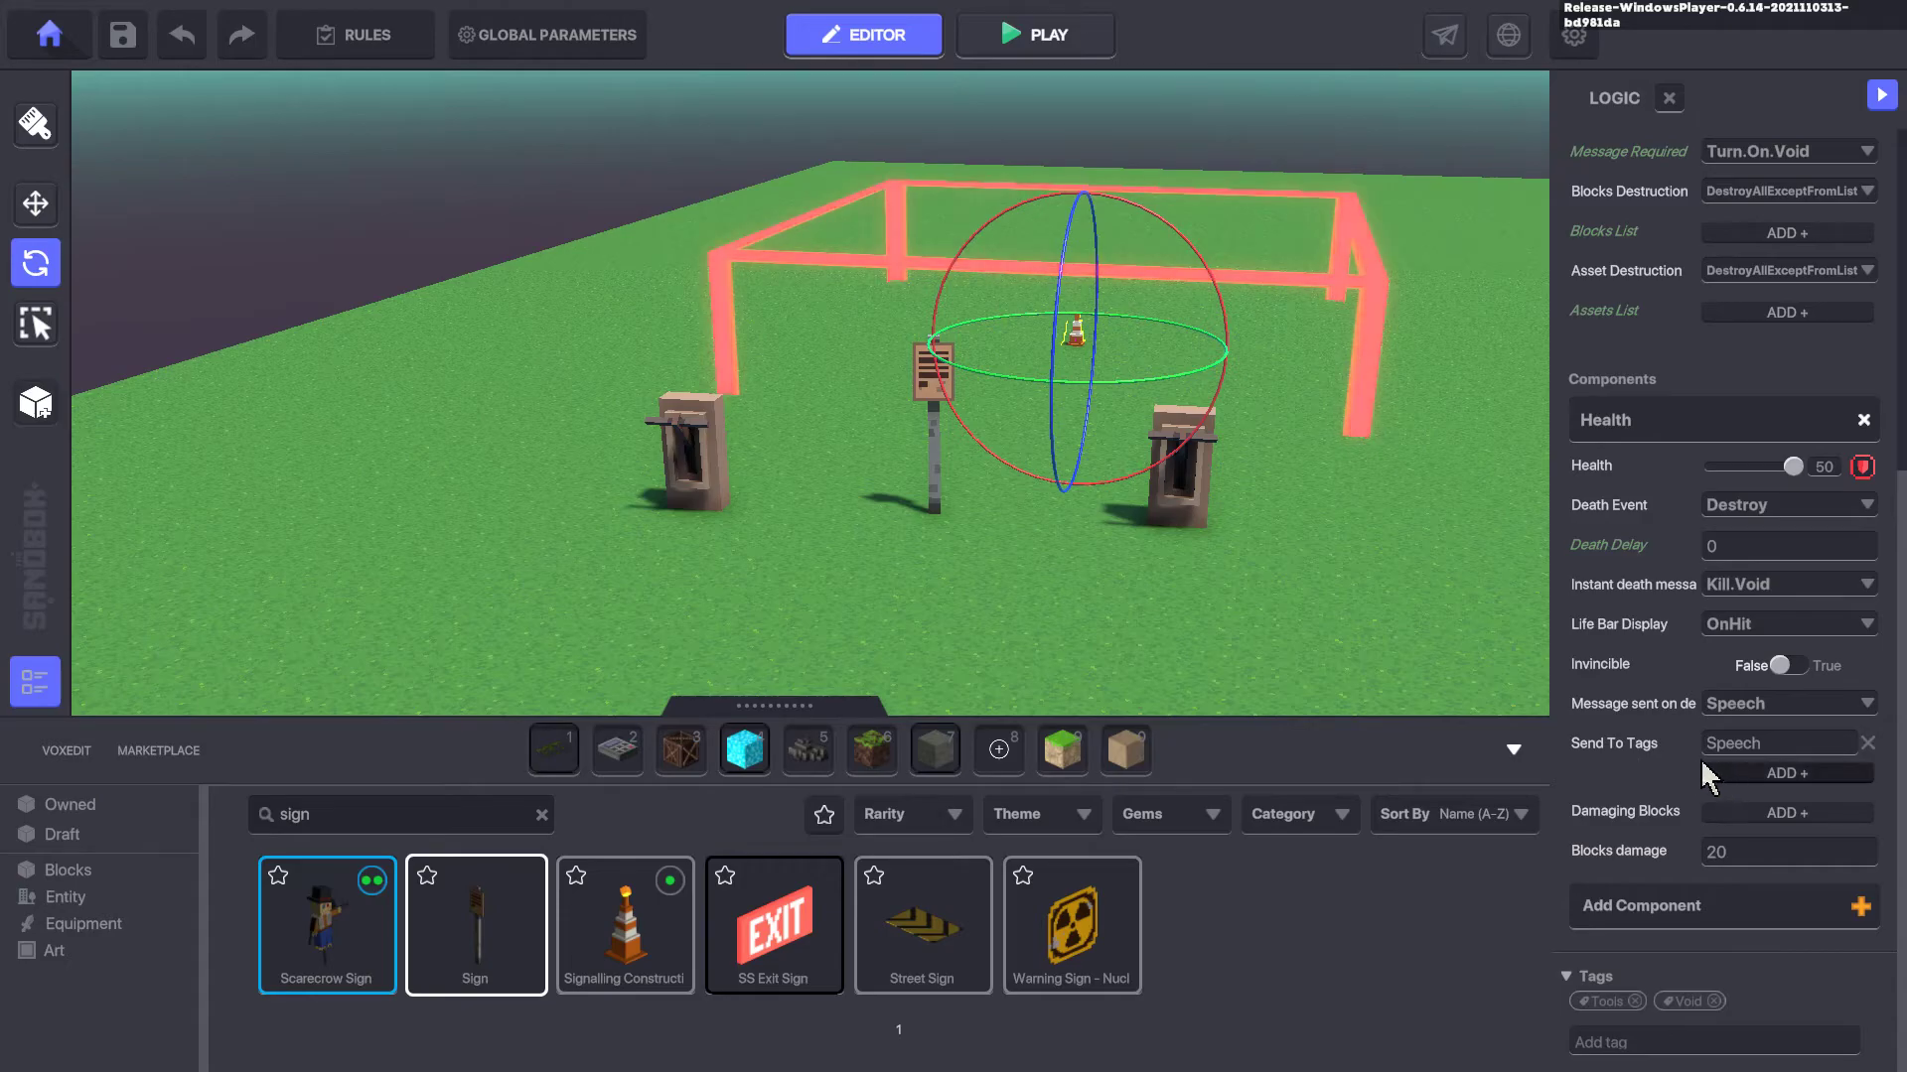
left_click(989, 546)
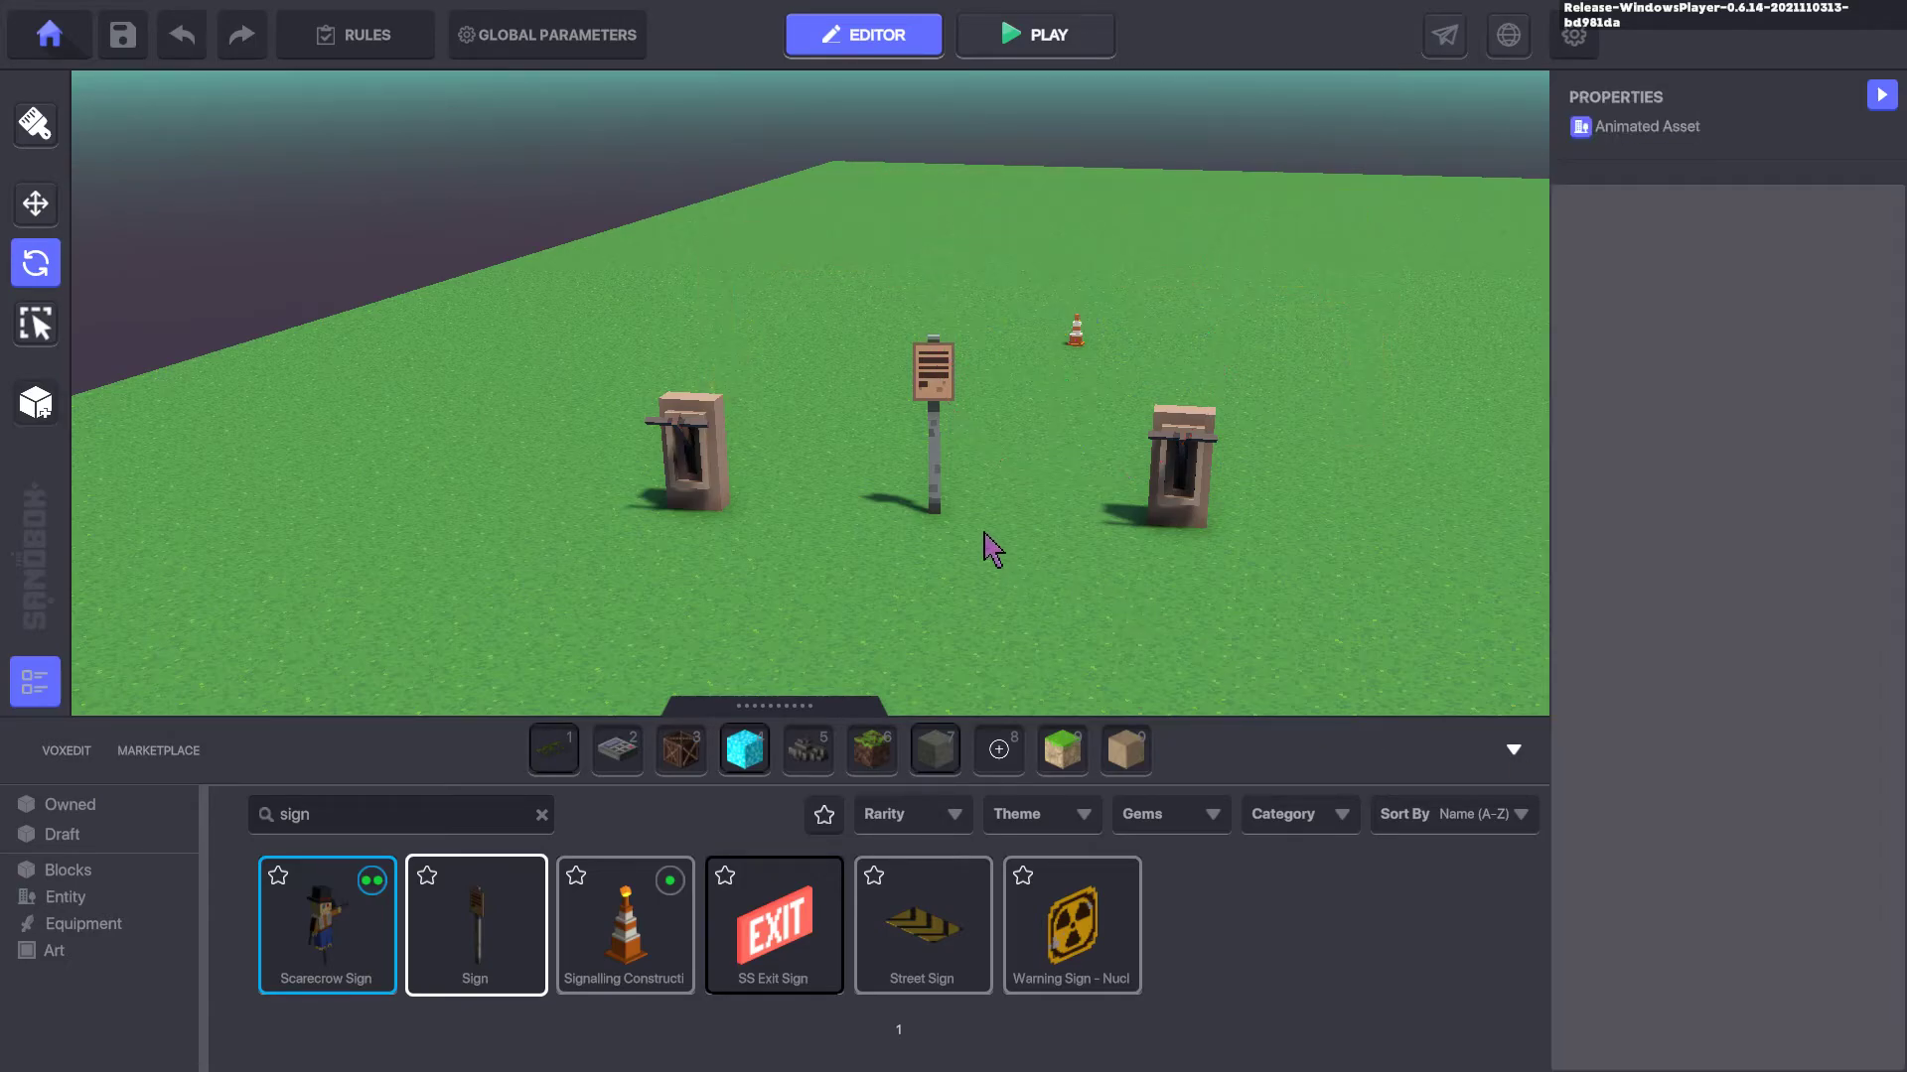
Review the Sign's Speaker text, display condition, required message and tag, then deselect the sign
left_click(937, 390)
scroll(1713, 665, "down", 5)
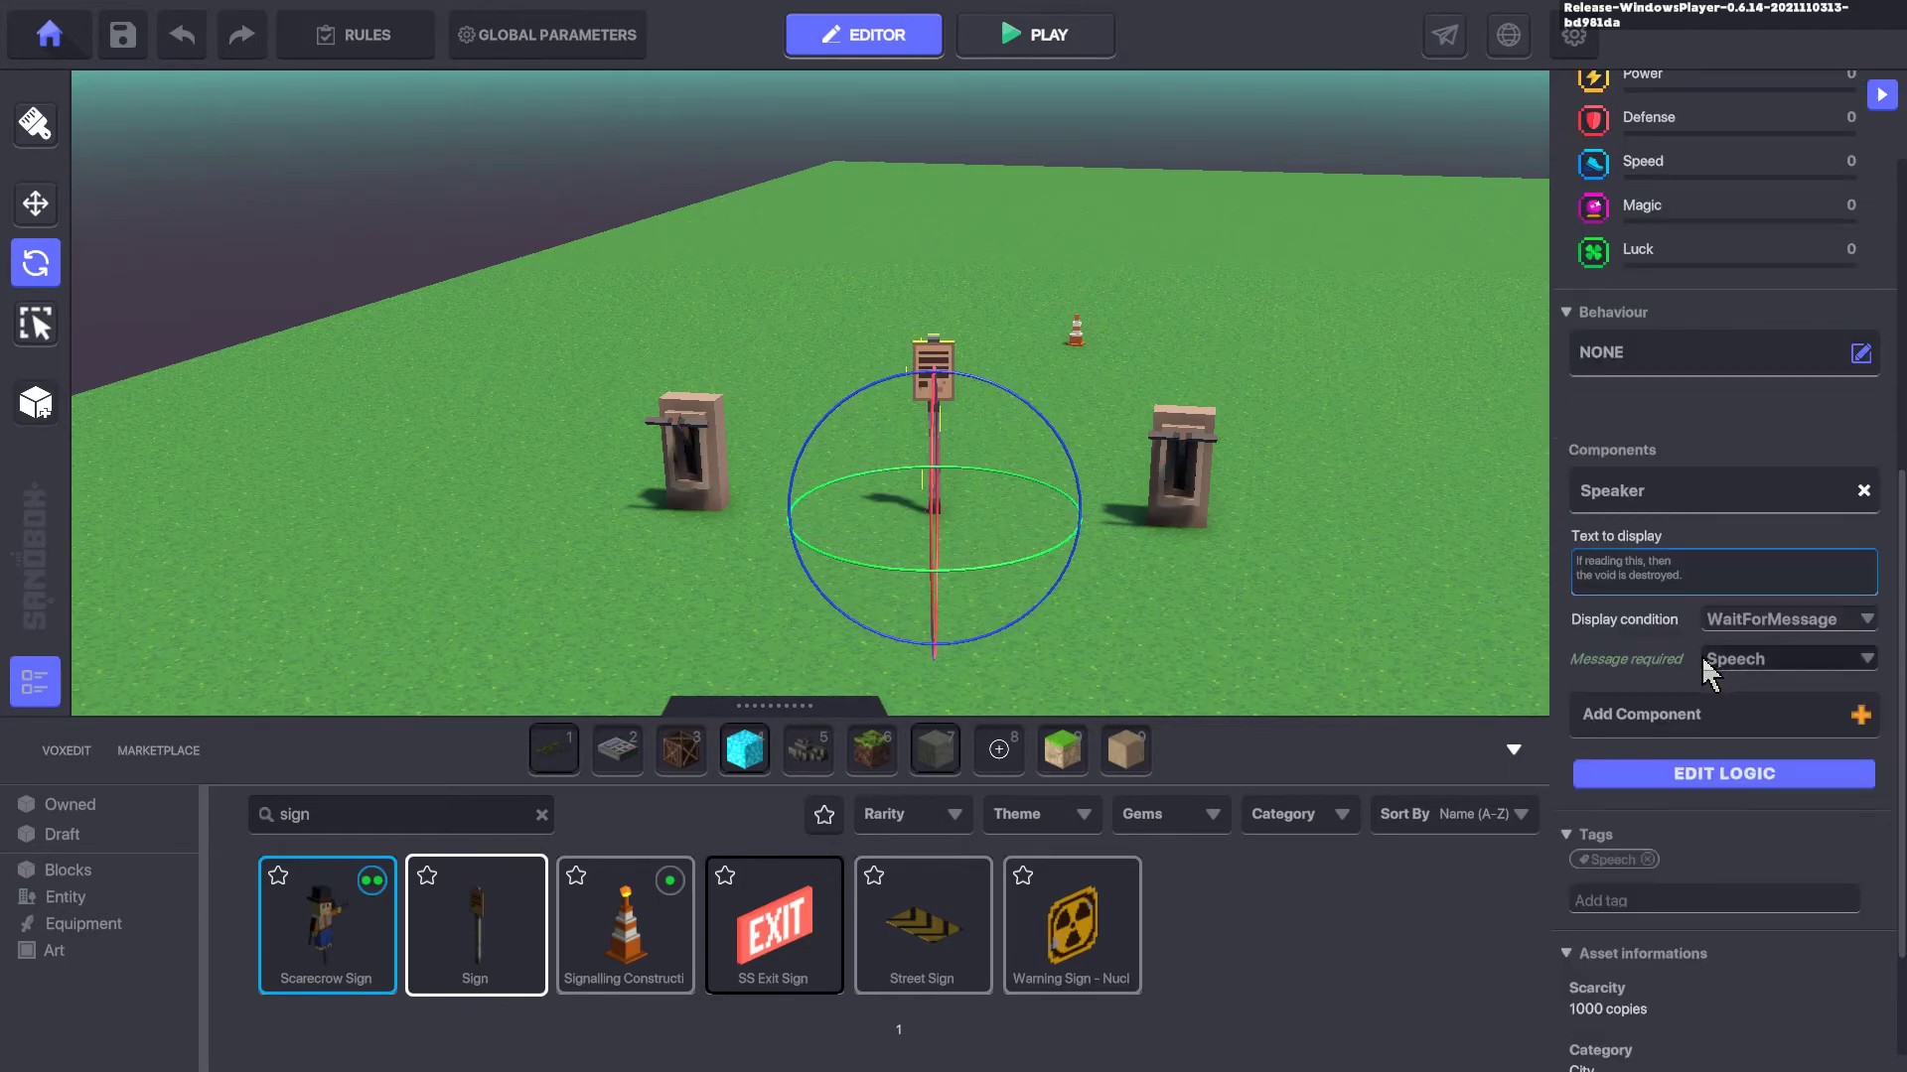
scroll(1704, 670, "down", 3)
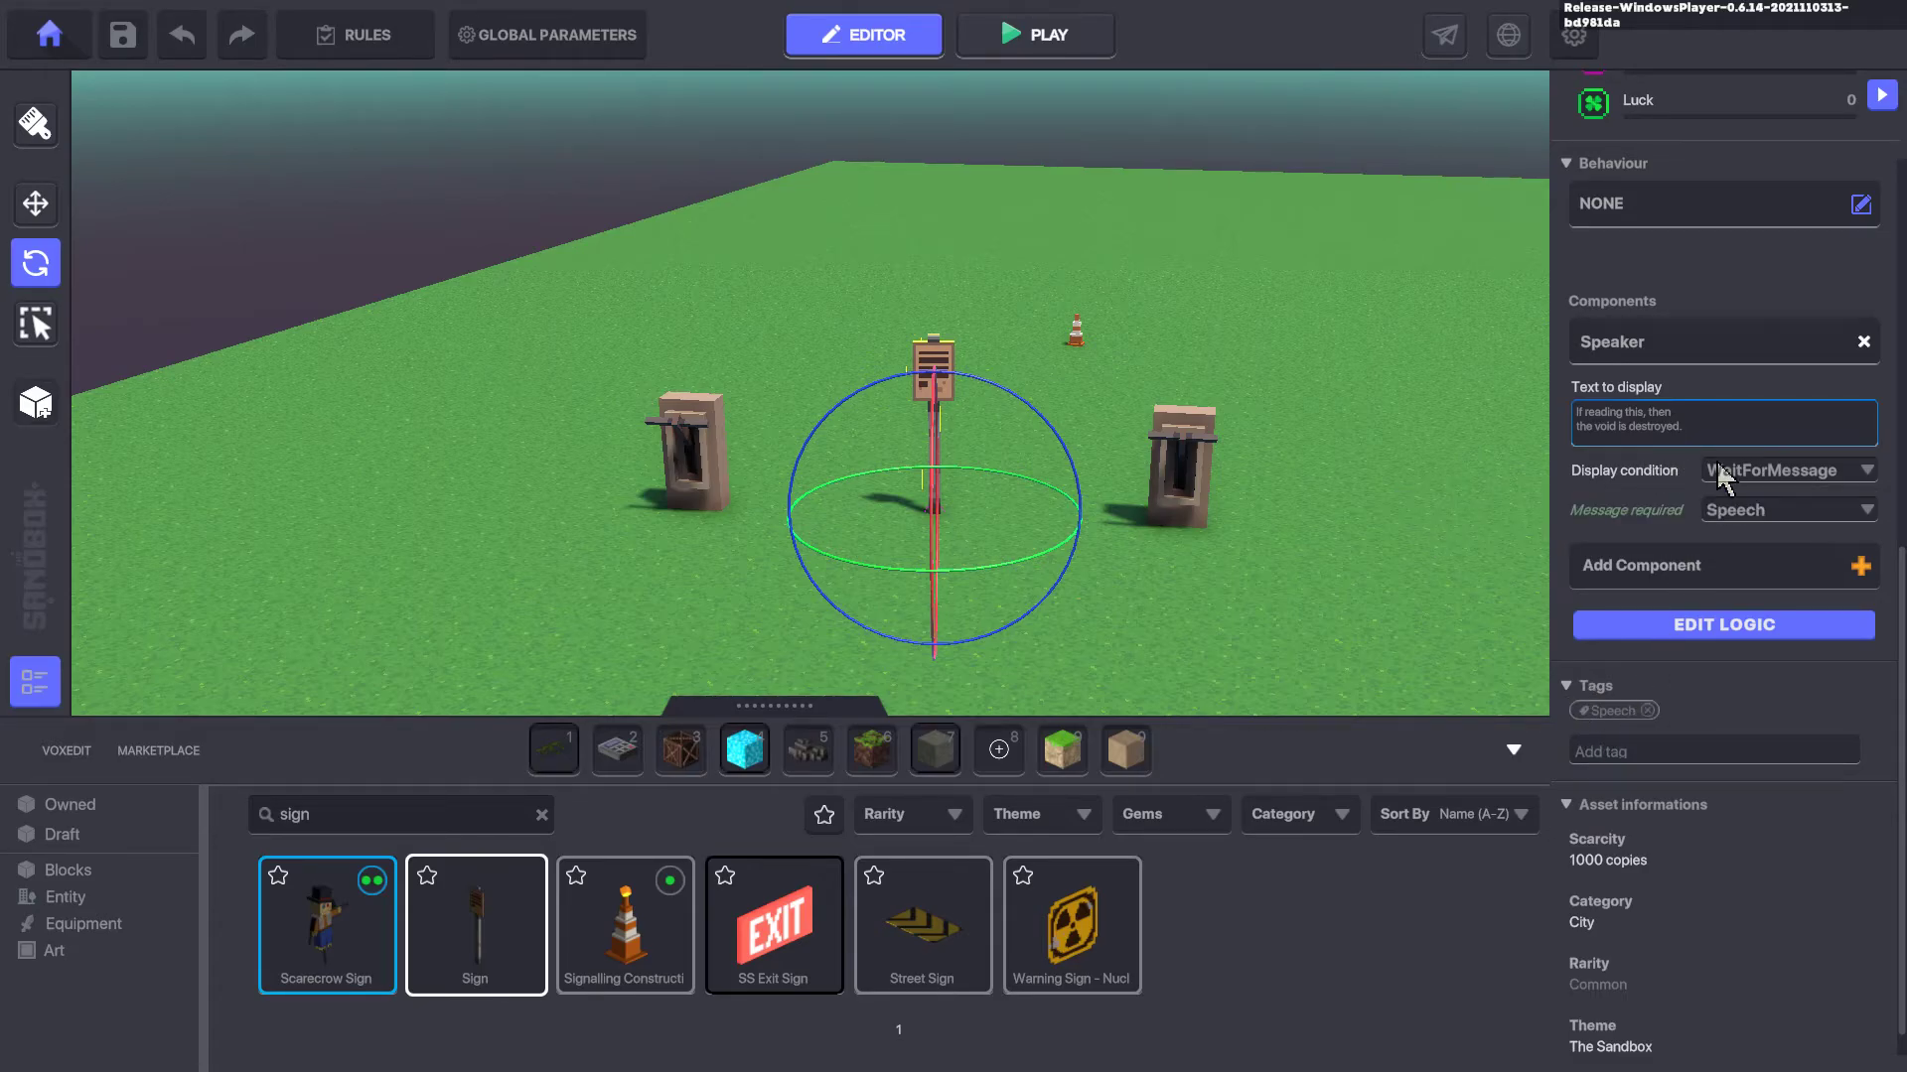
left_click(1325, 544)
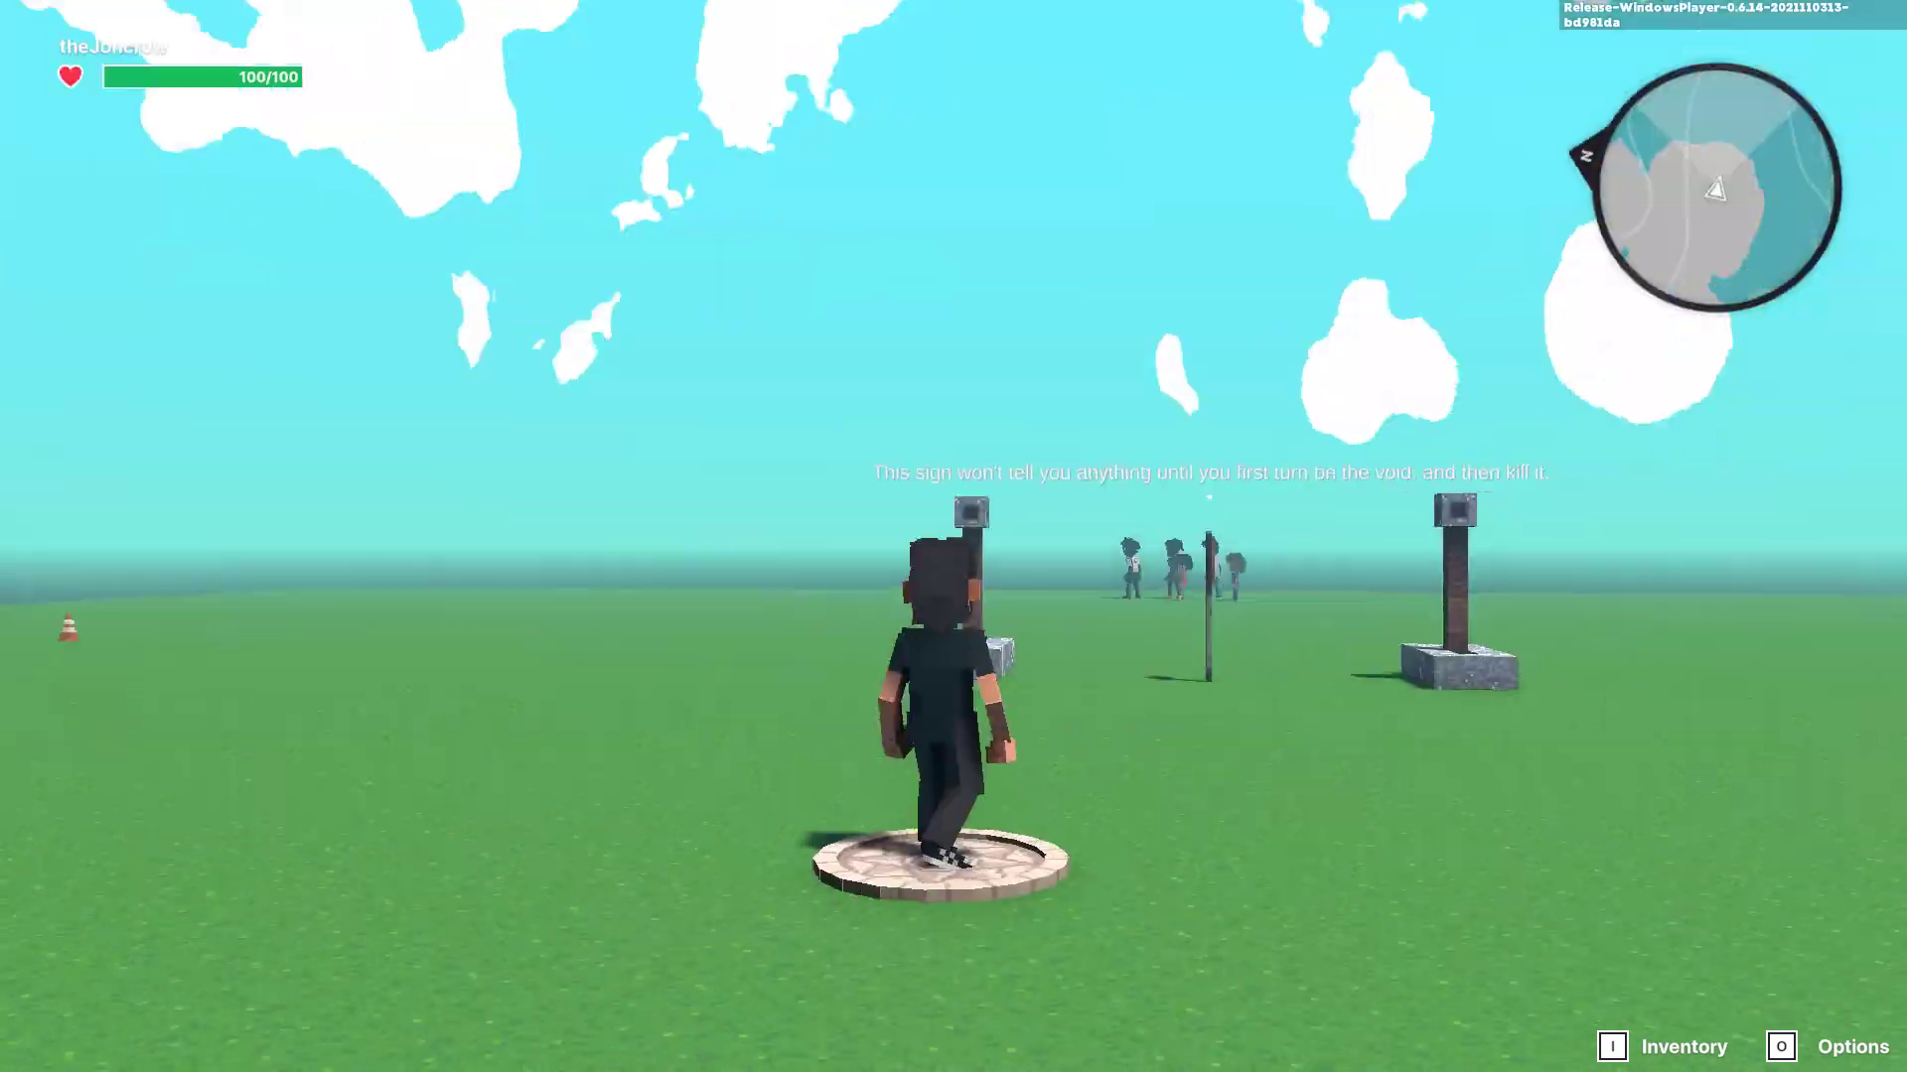
Run another playtest, activate the void at the Turn.On.Void lever, and walk to the Kill.Void lever
key("a")
key("w")
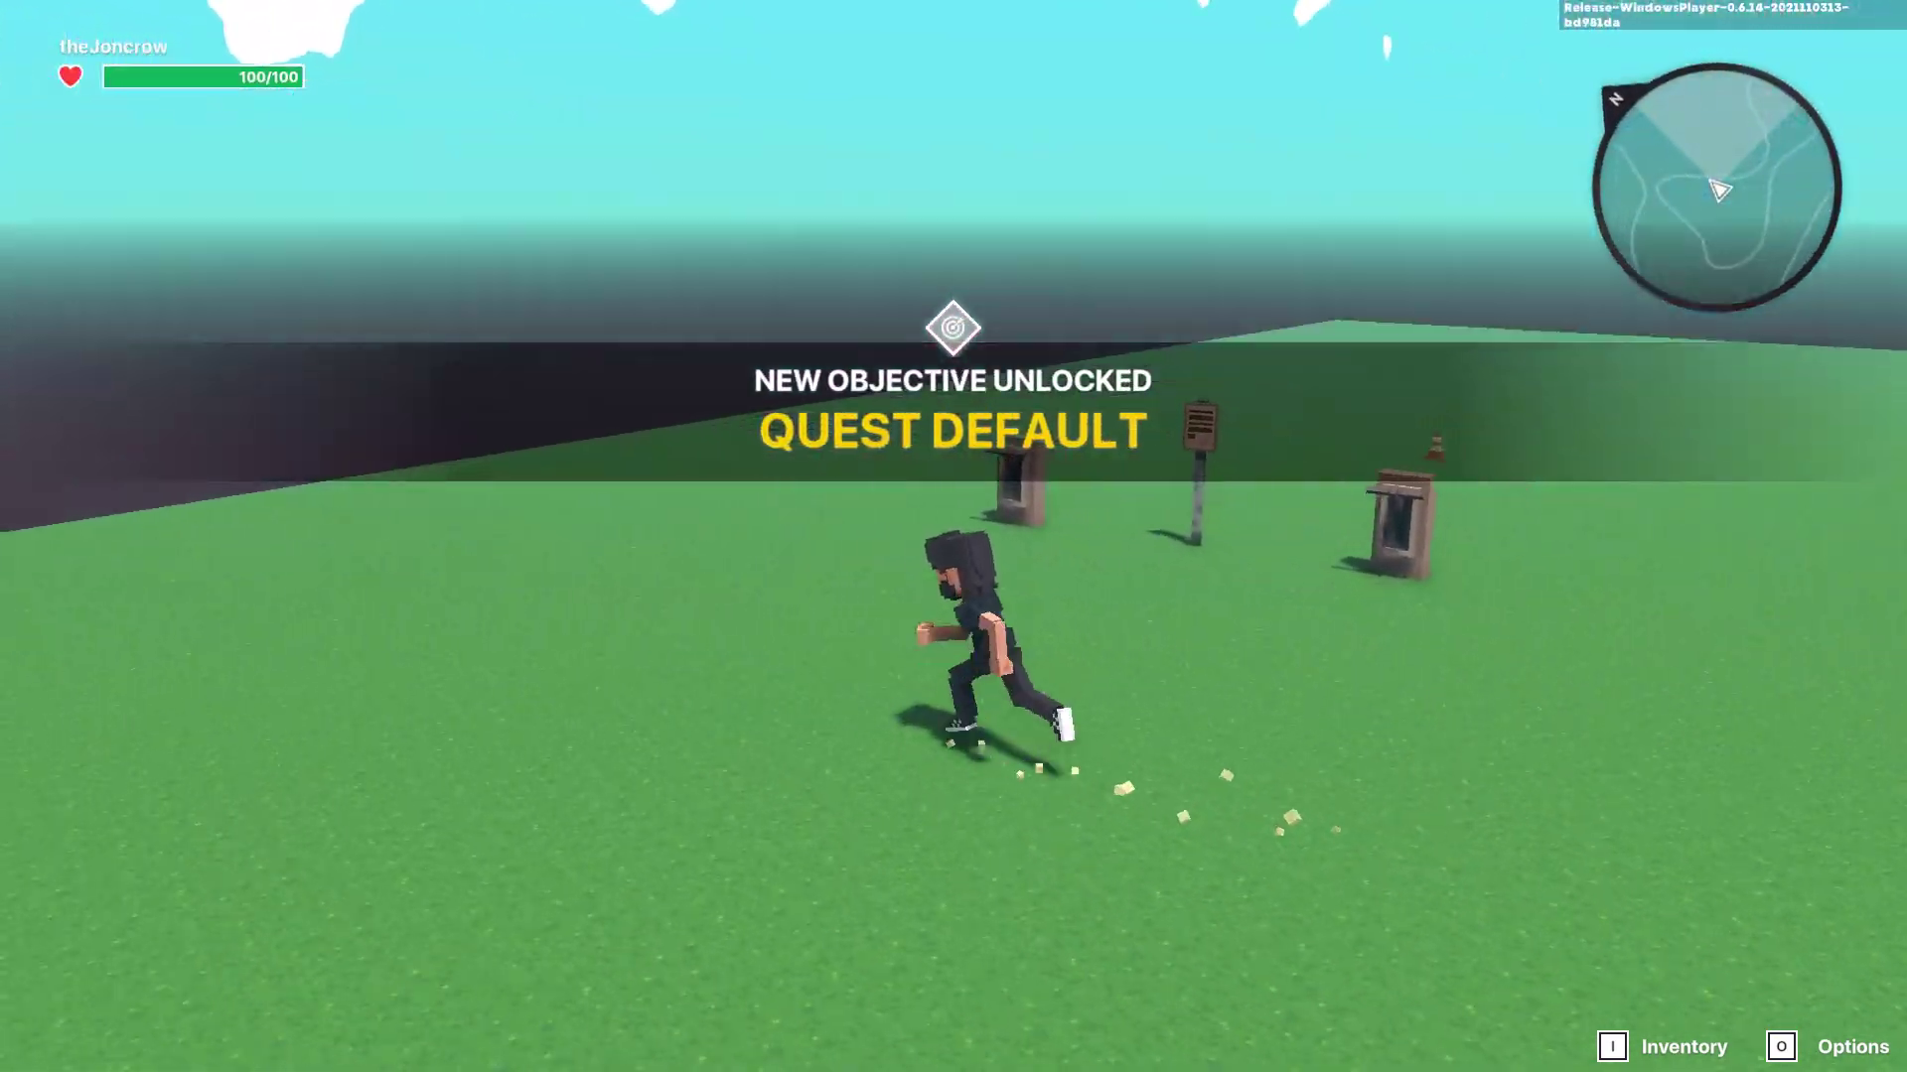
key("w")
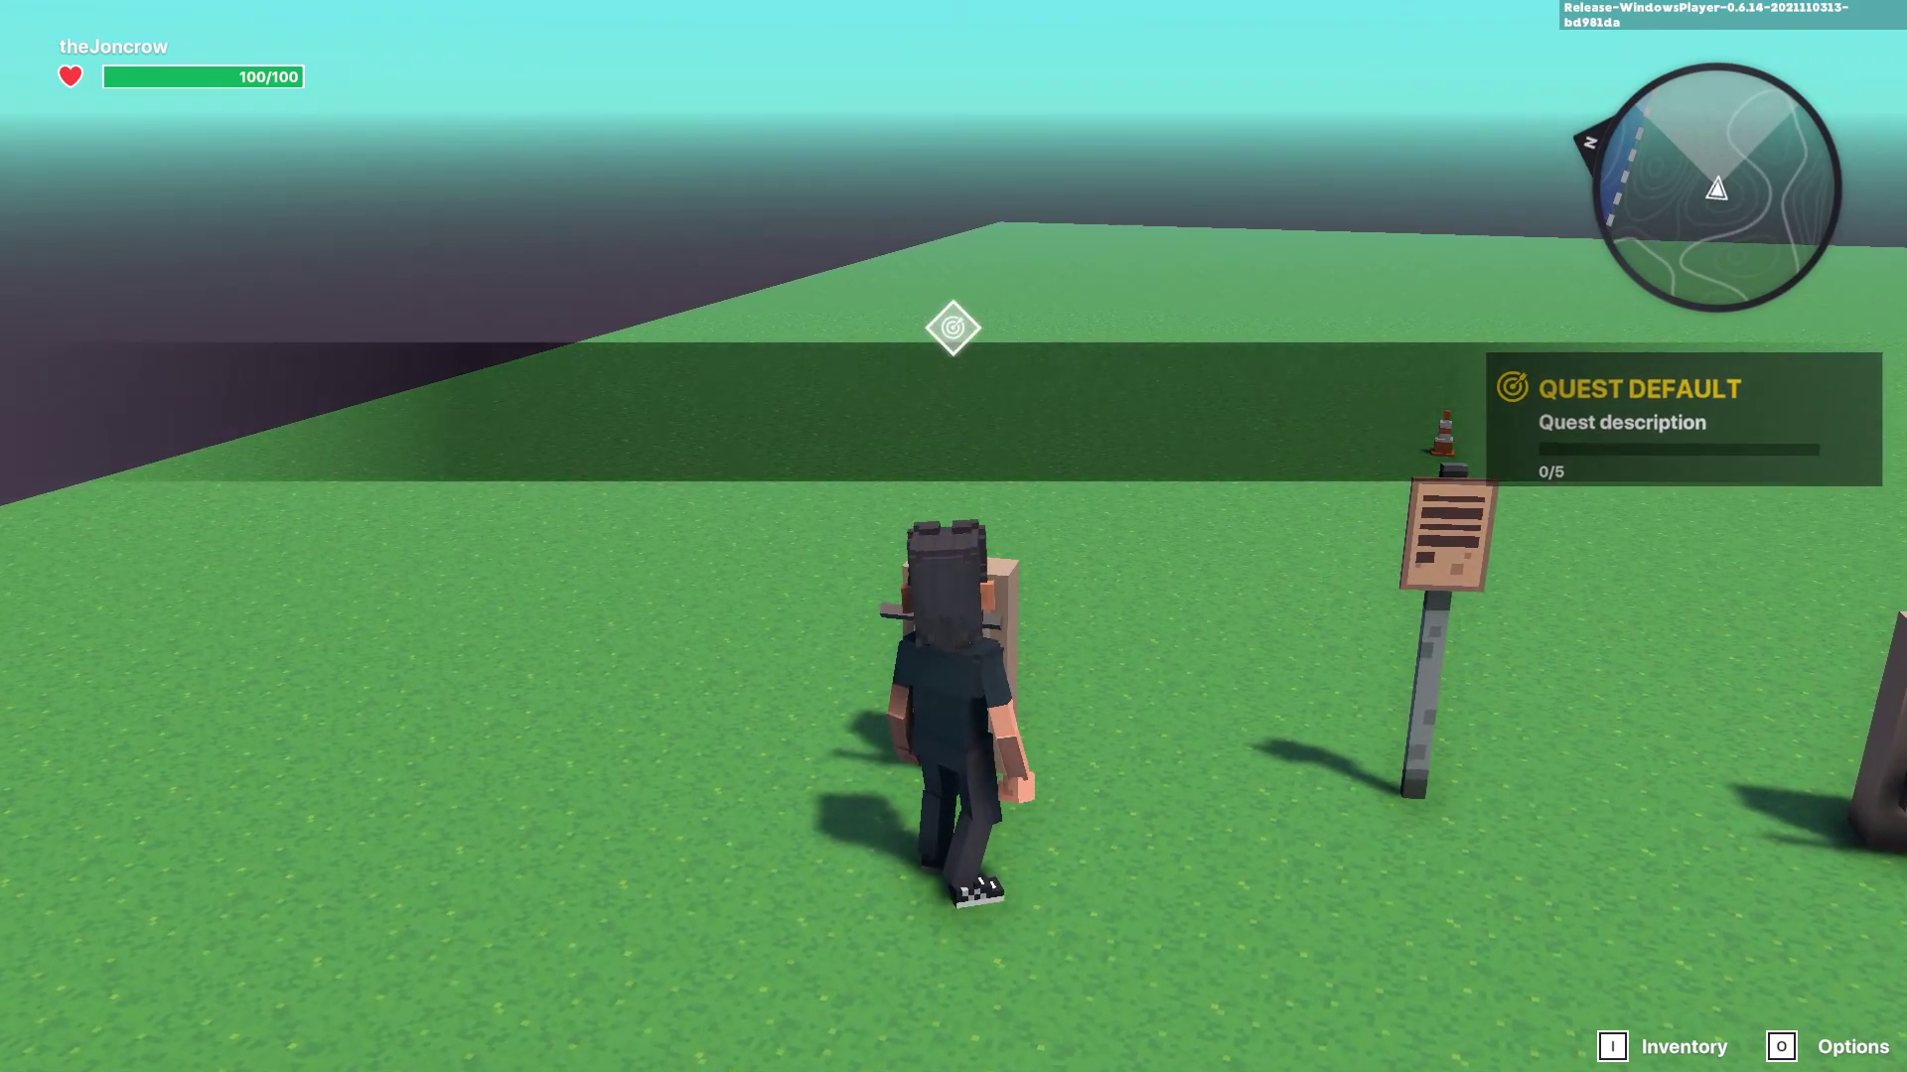
key("d")
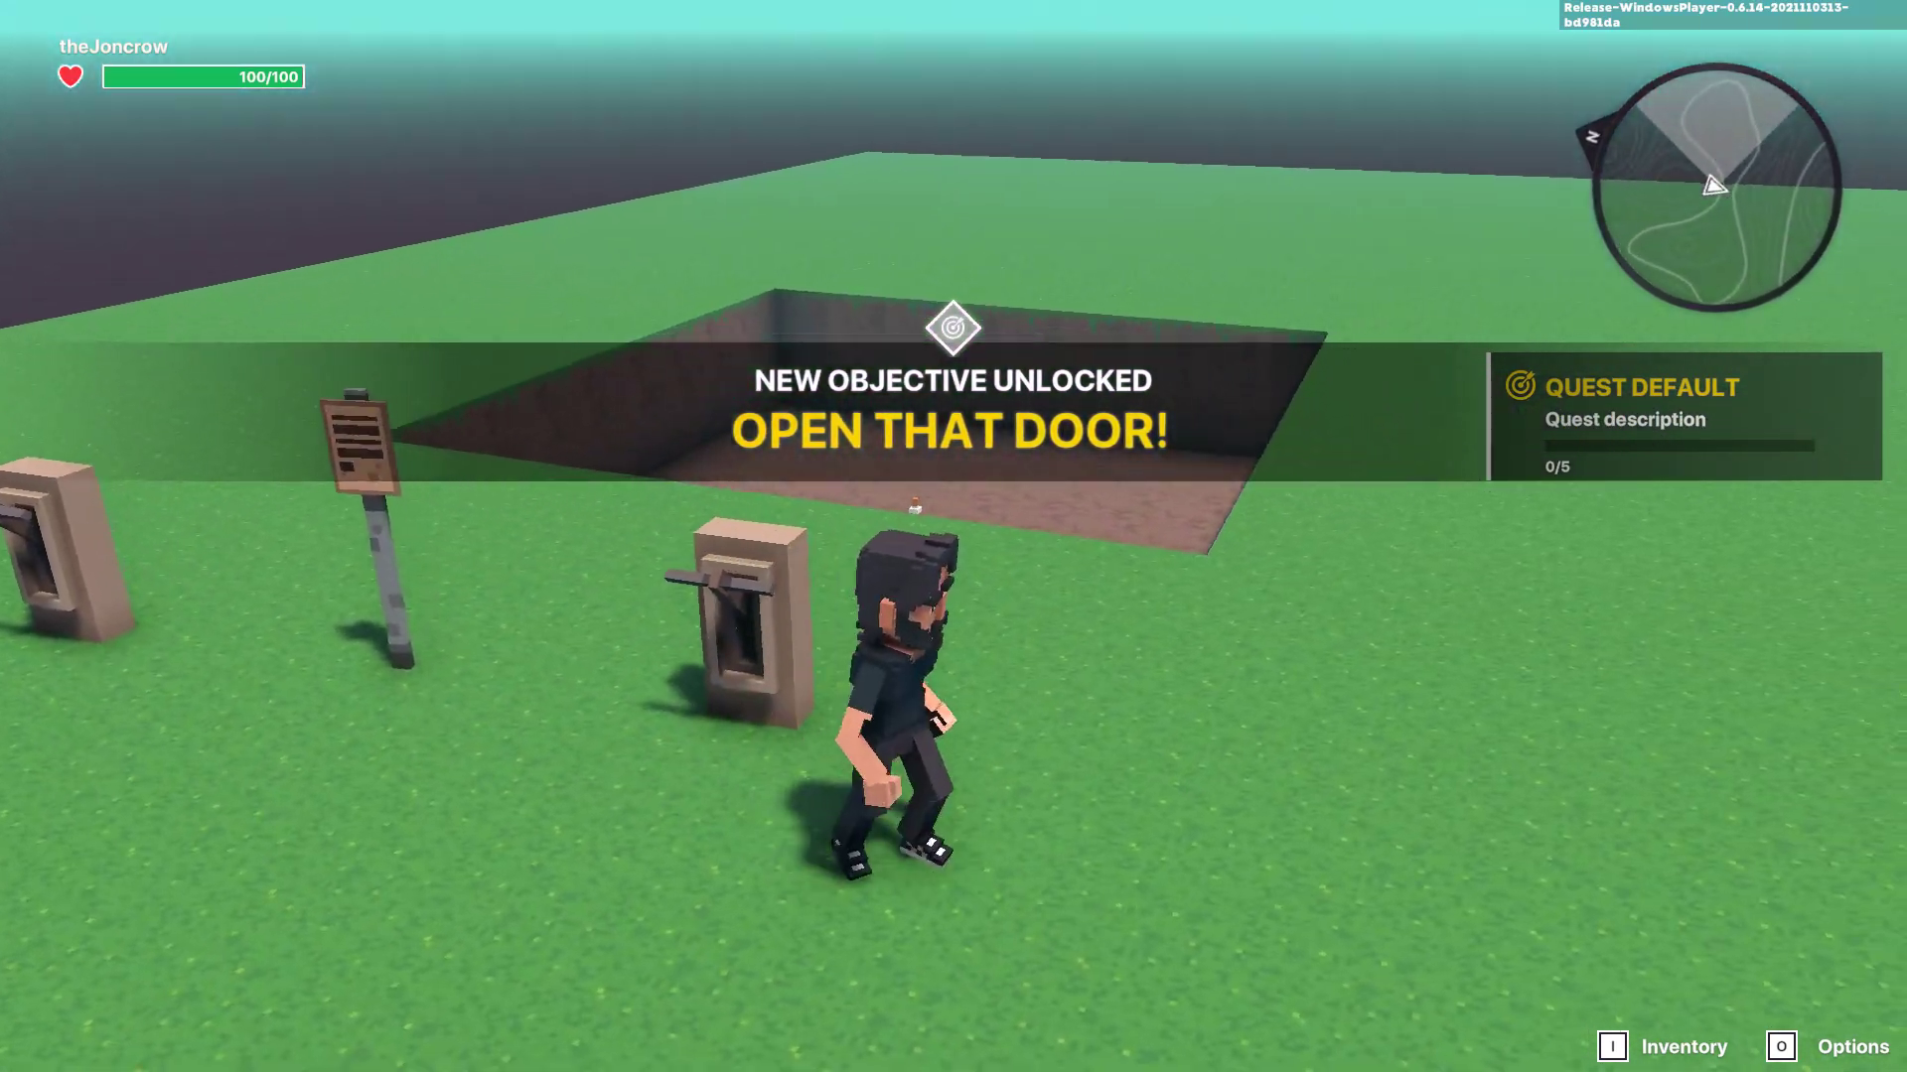
Walk the player to the edge of the pit to inspect the cone inside it before killing the void
key("w")
key("w")
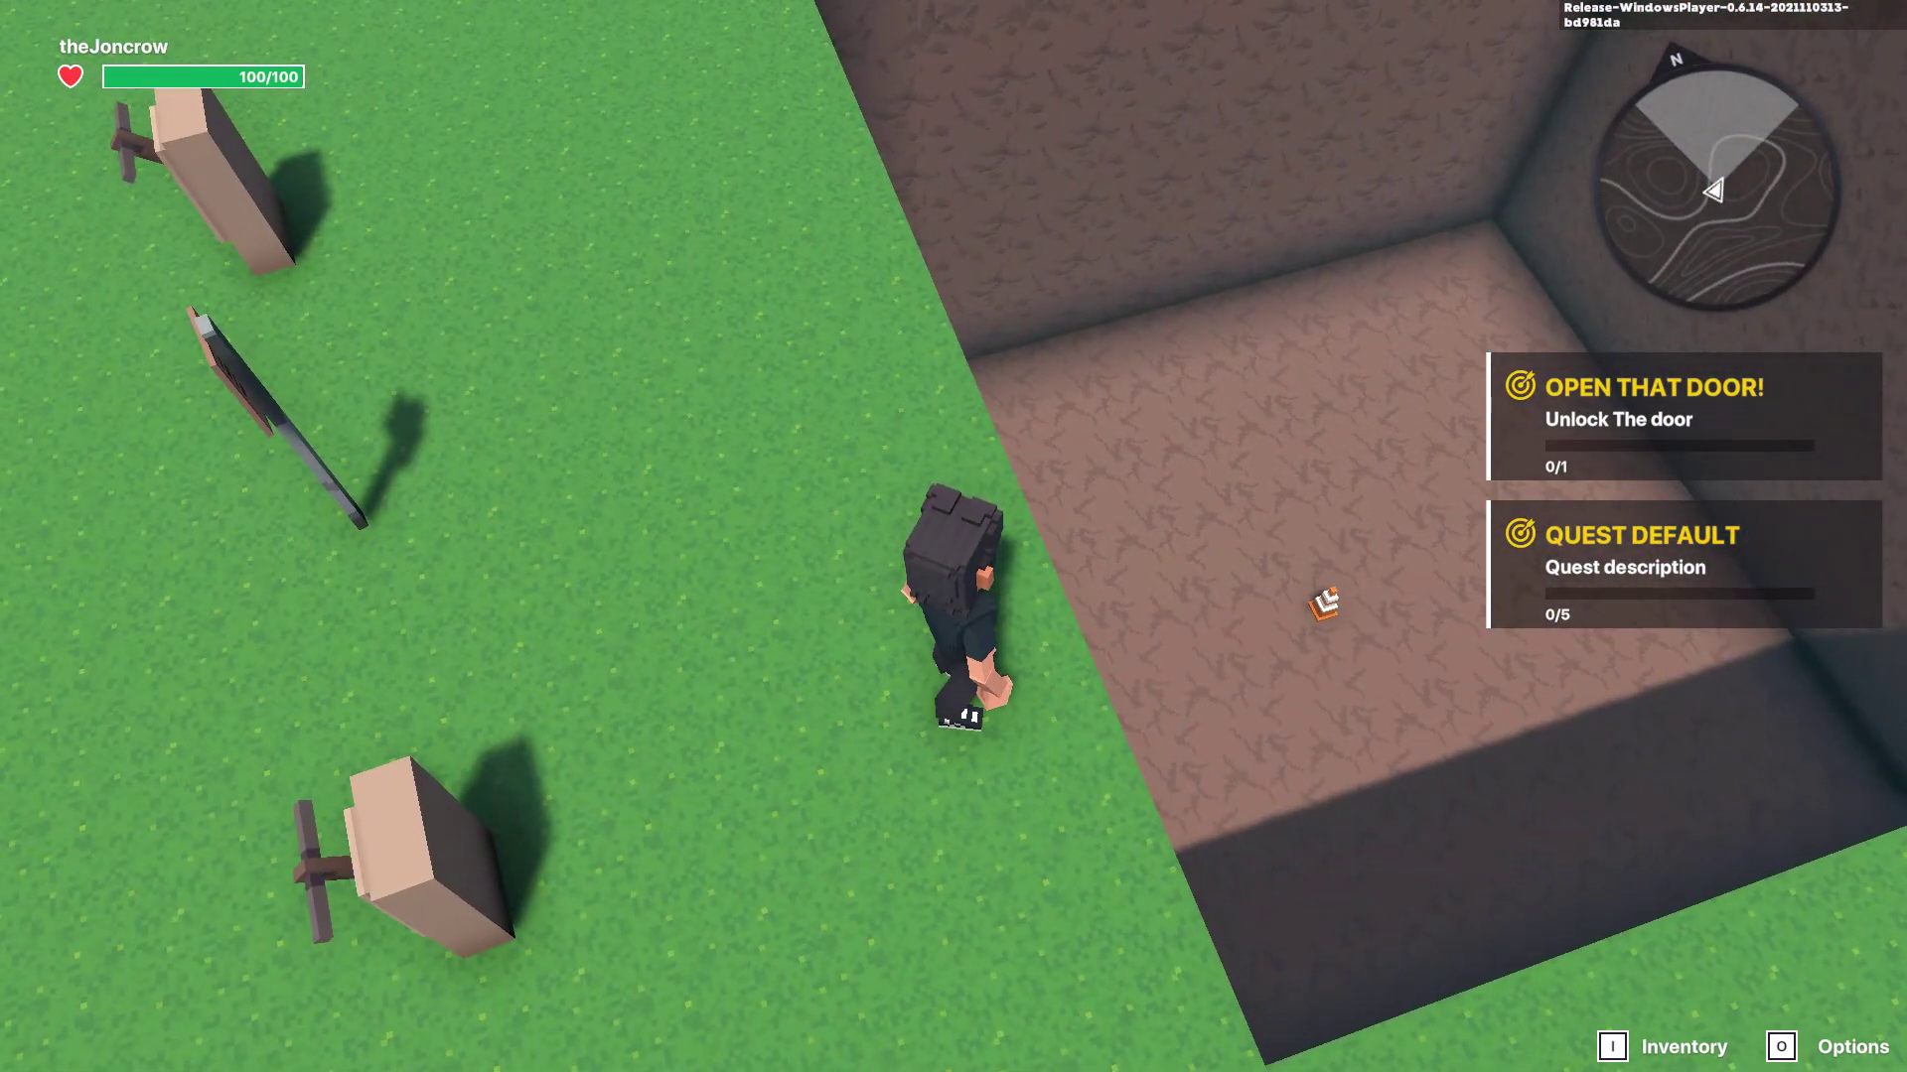
key("s")
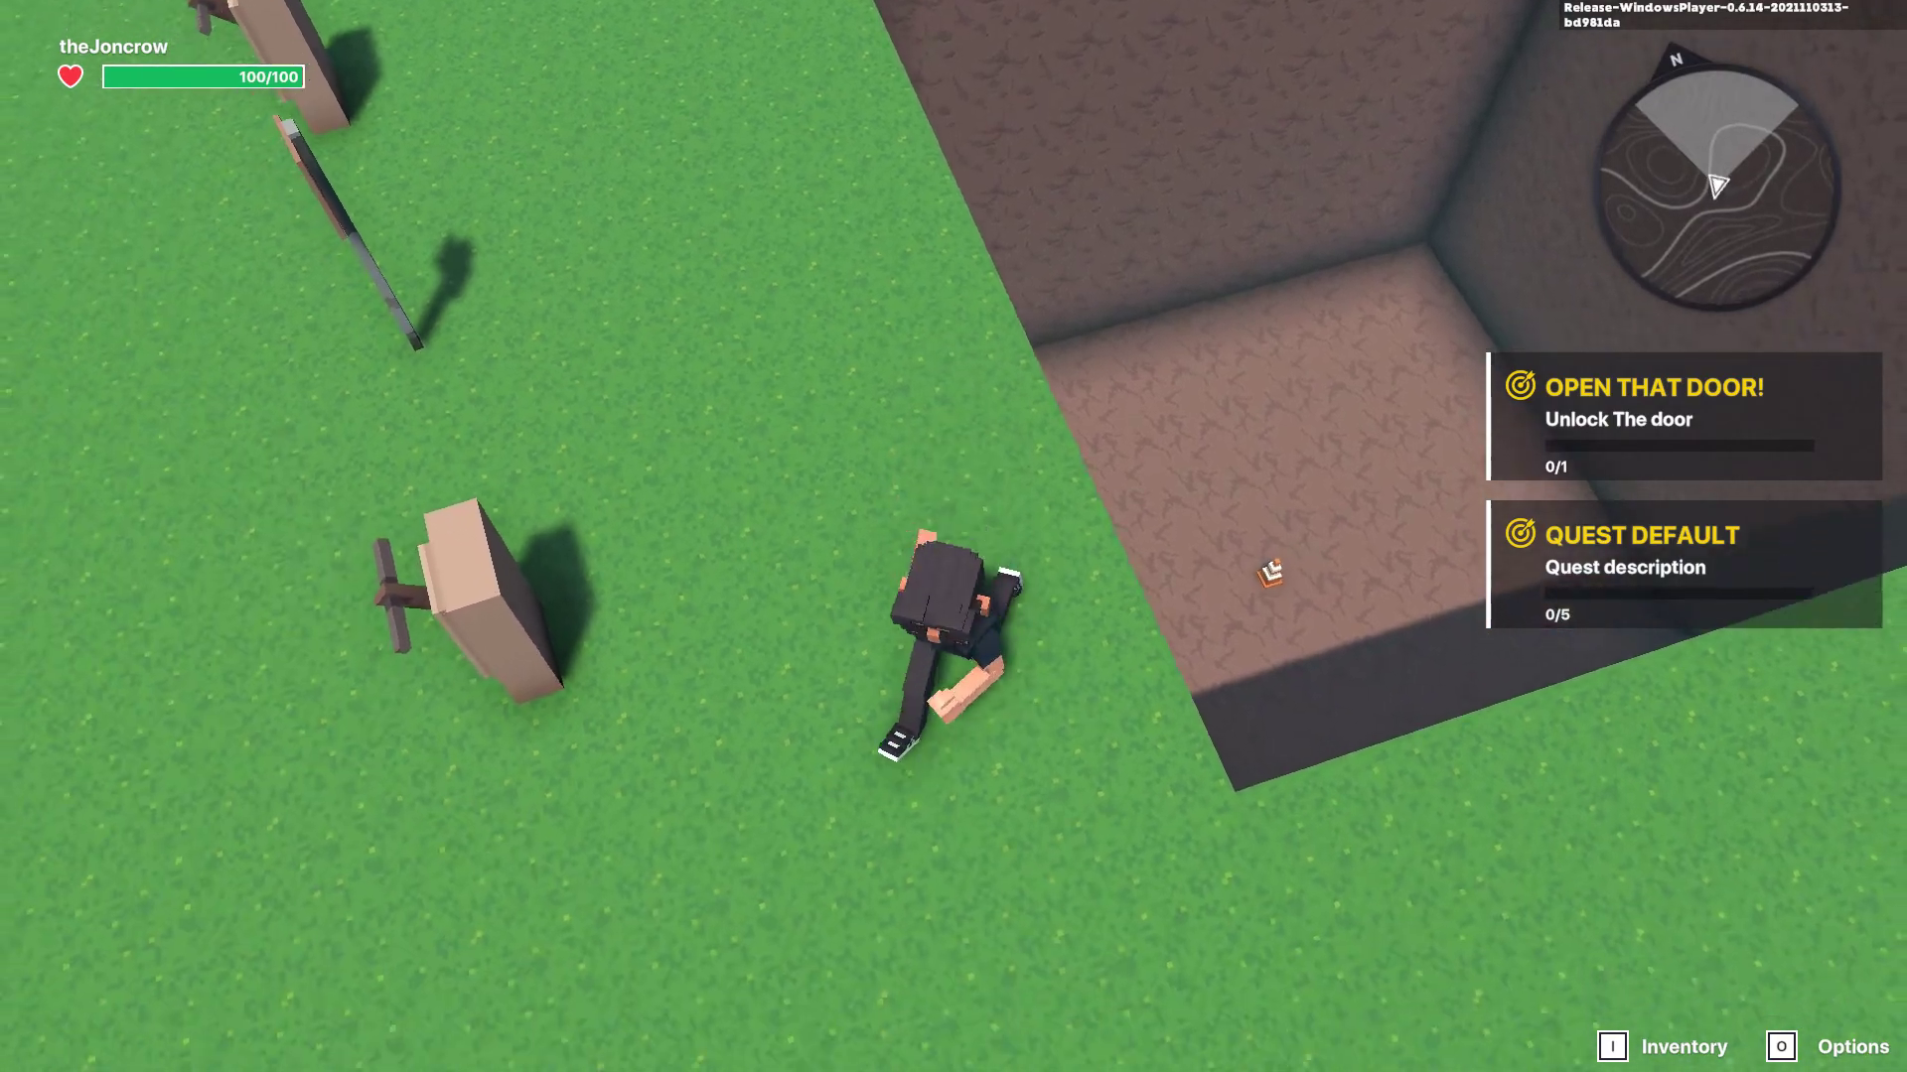
Return to the Kill.Void lever, kill the void with it, and approach the sign to read its message
key("a")
key("w")
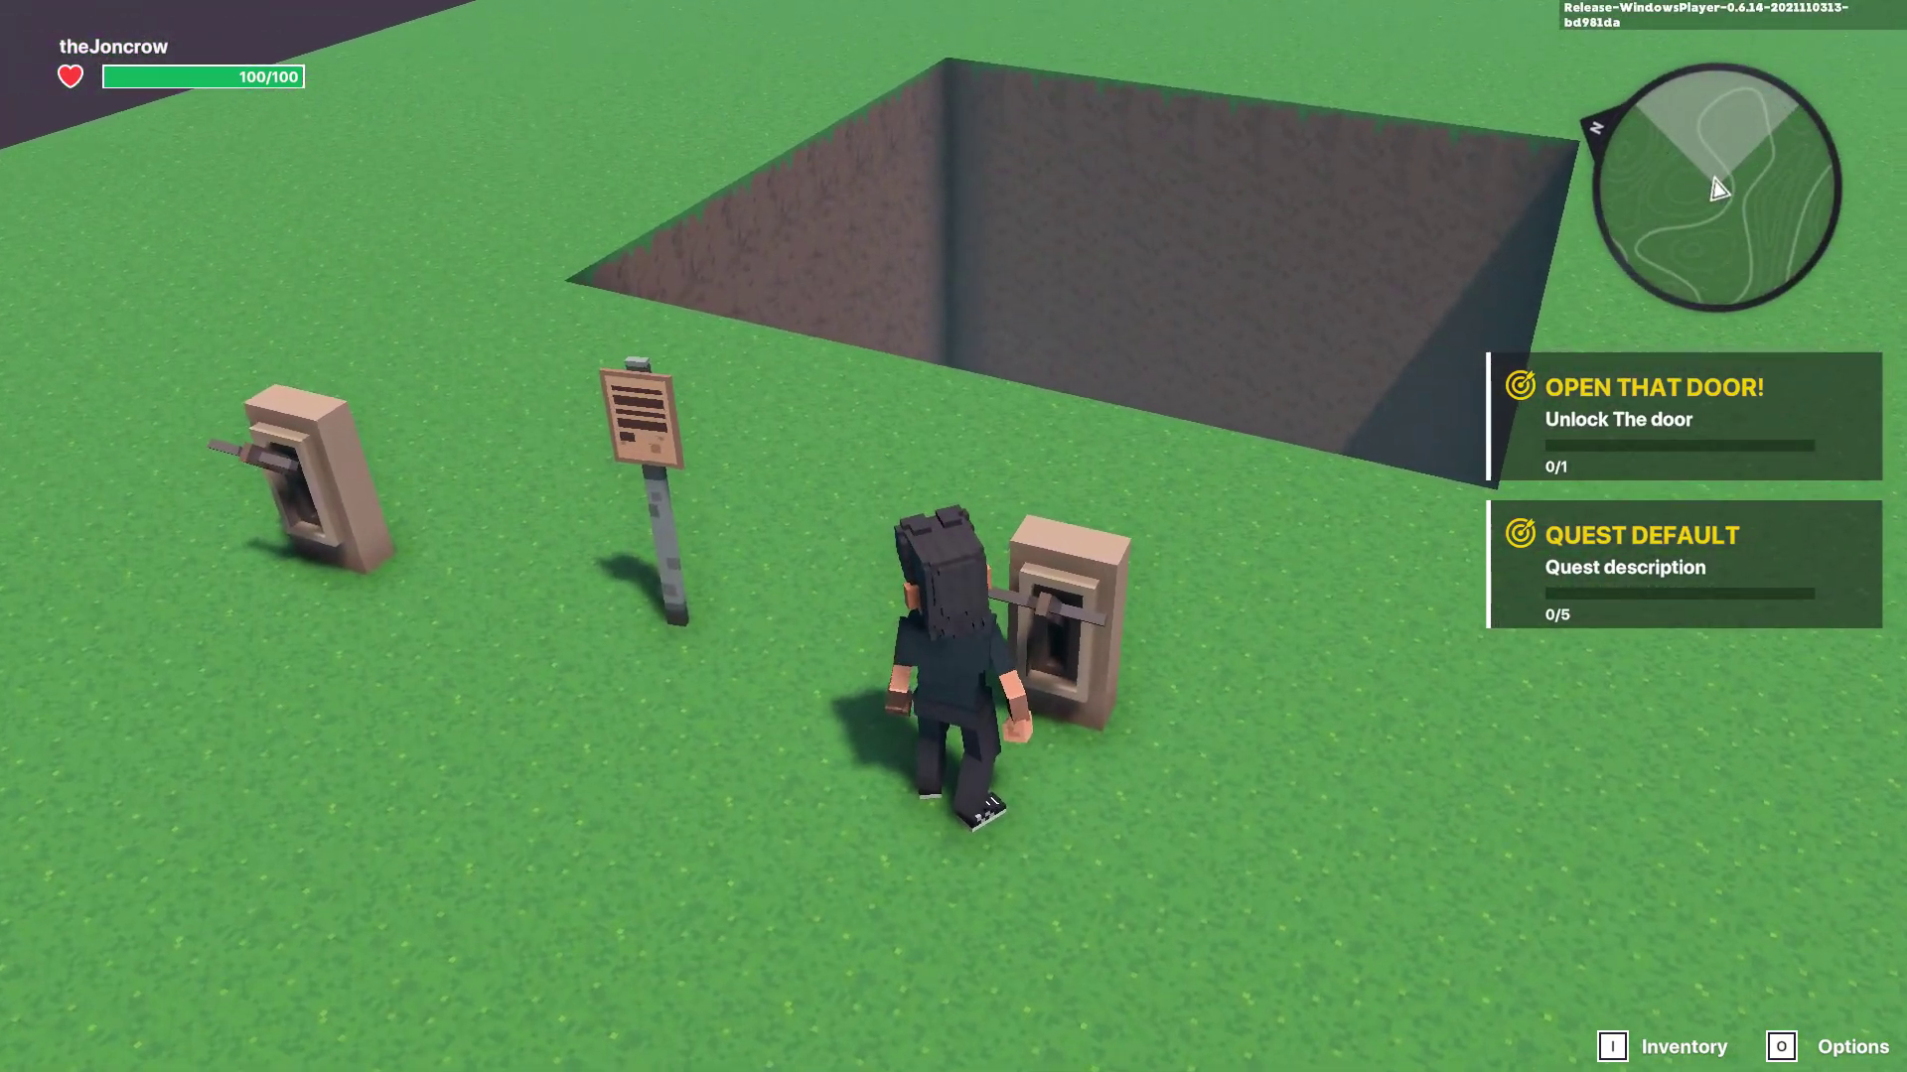
key("s")
key("w")
key("a")
key("w")
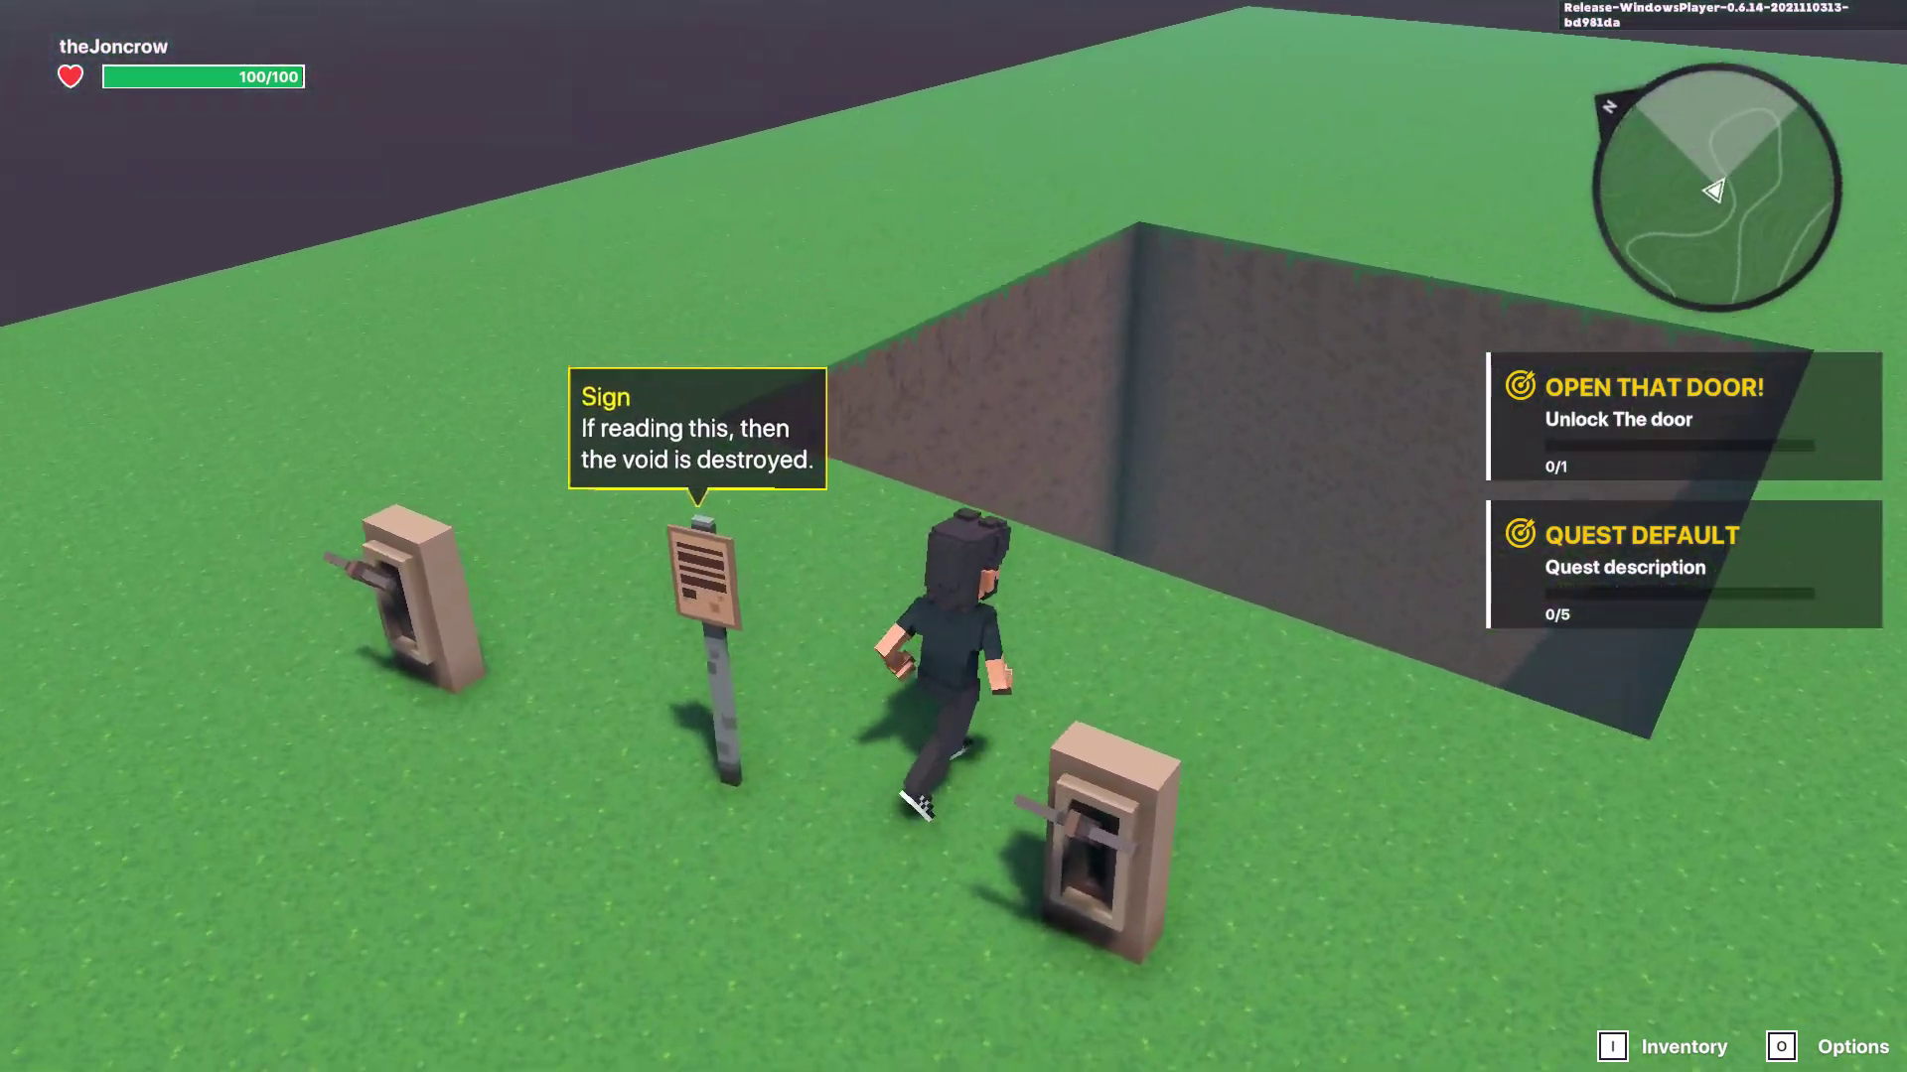
Drop the player into the pit and look around its floor to check for the cone
key("s")
key("d")
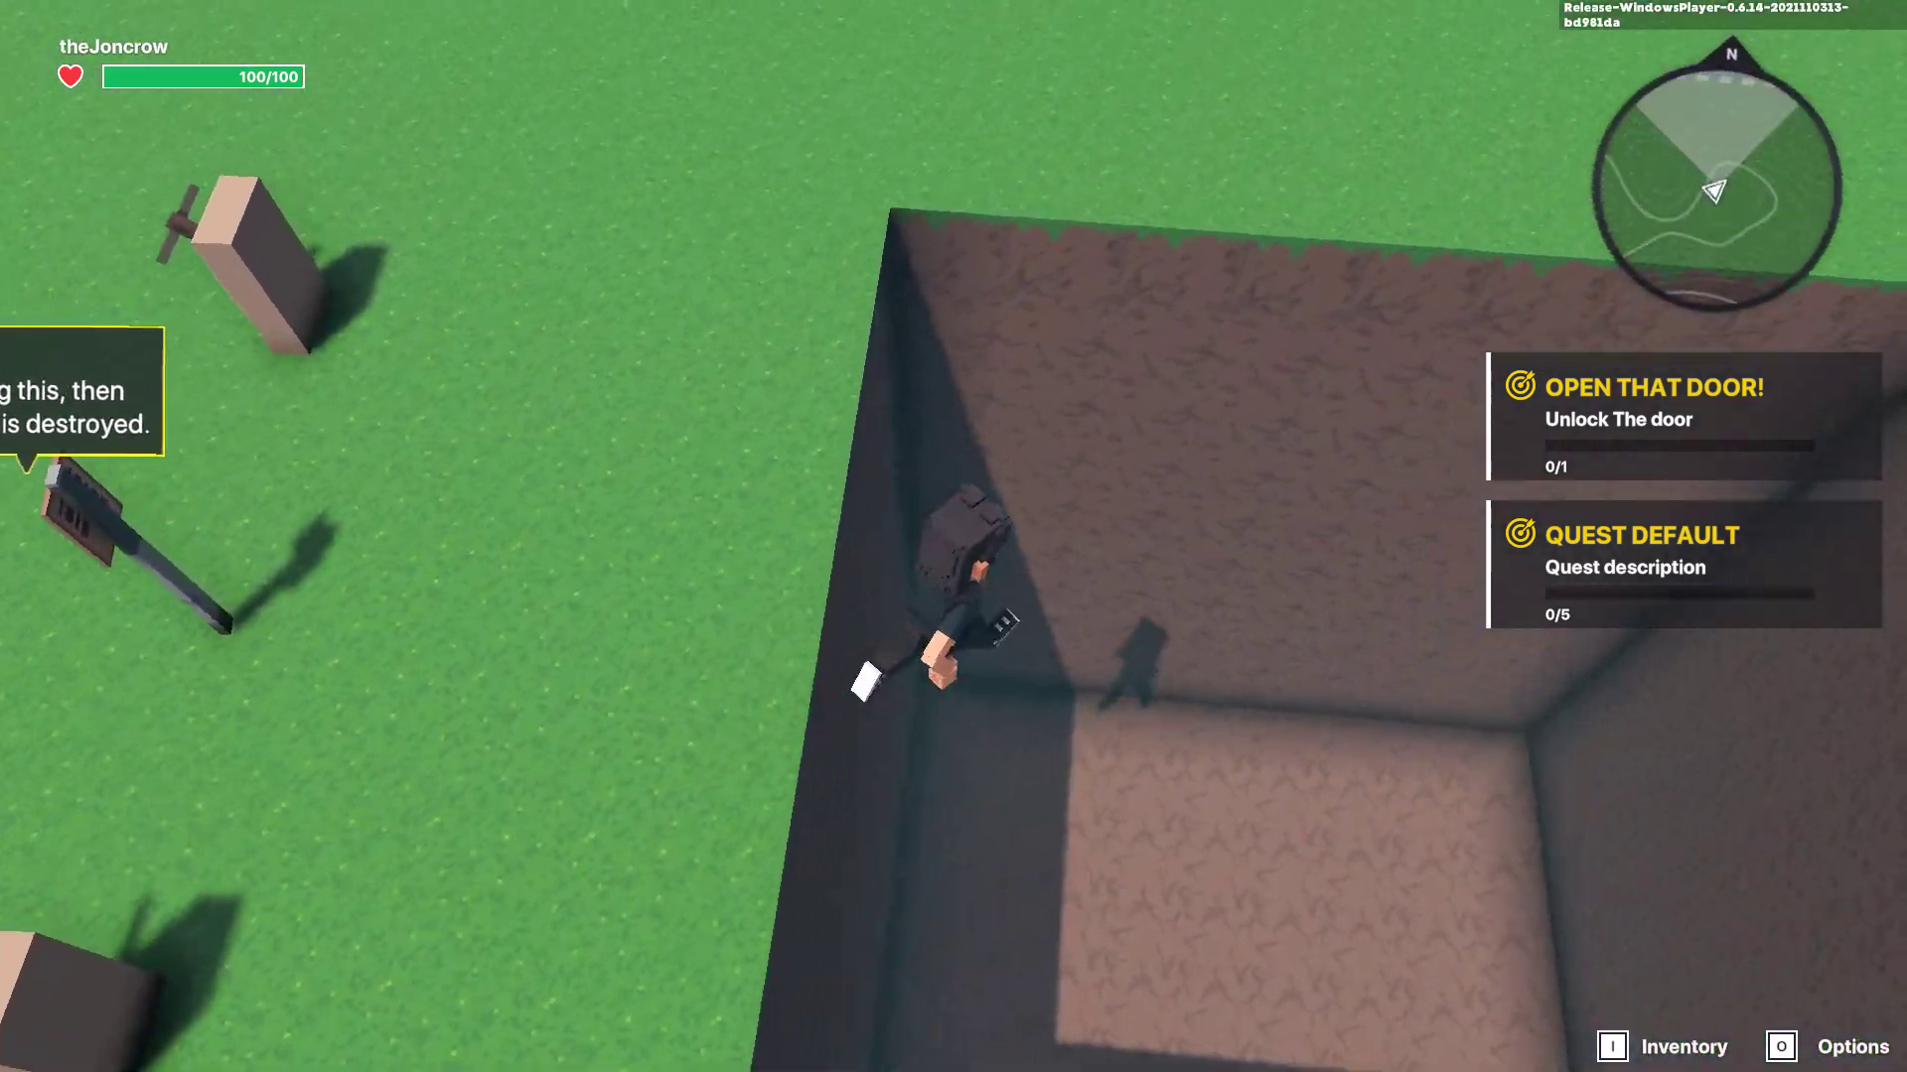
key("d")
key("a")
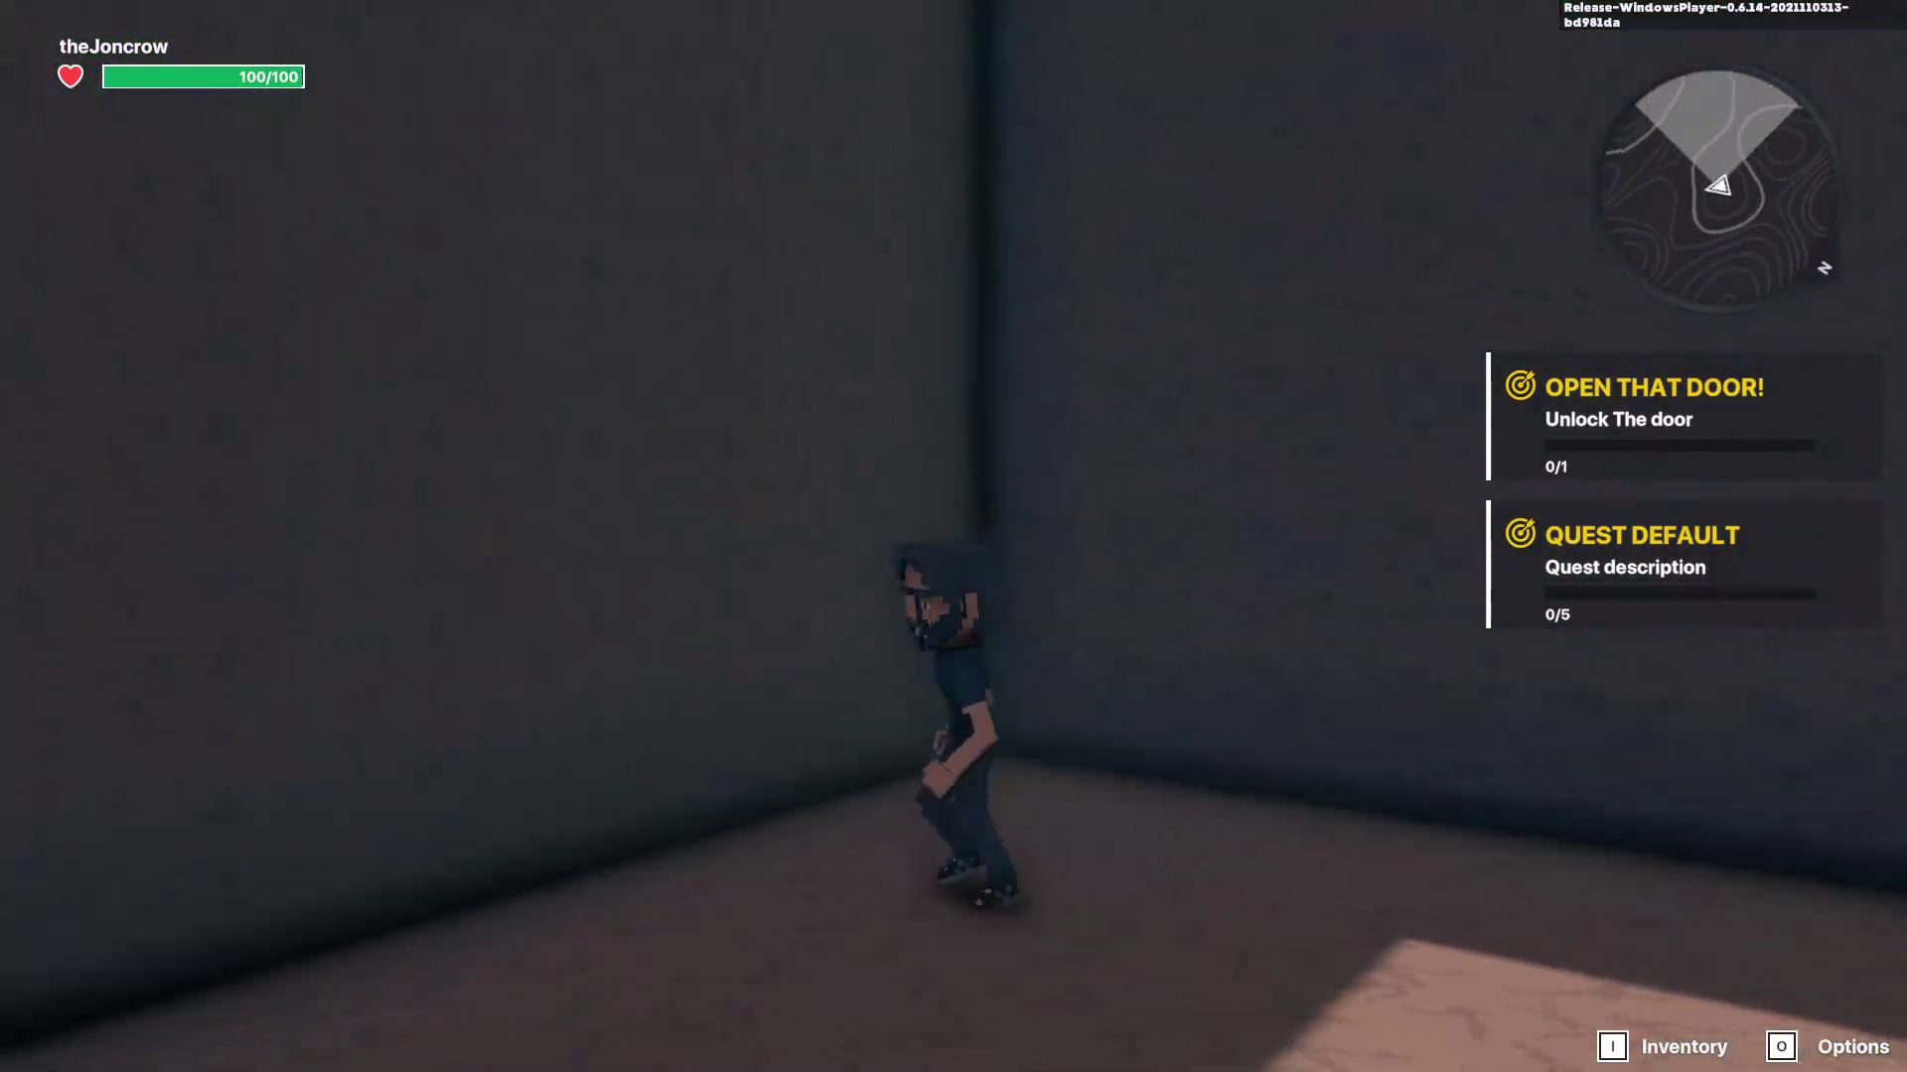
key("d")
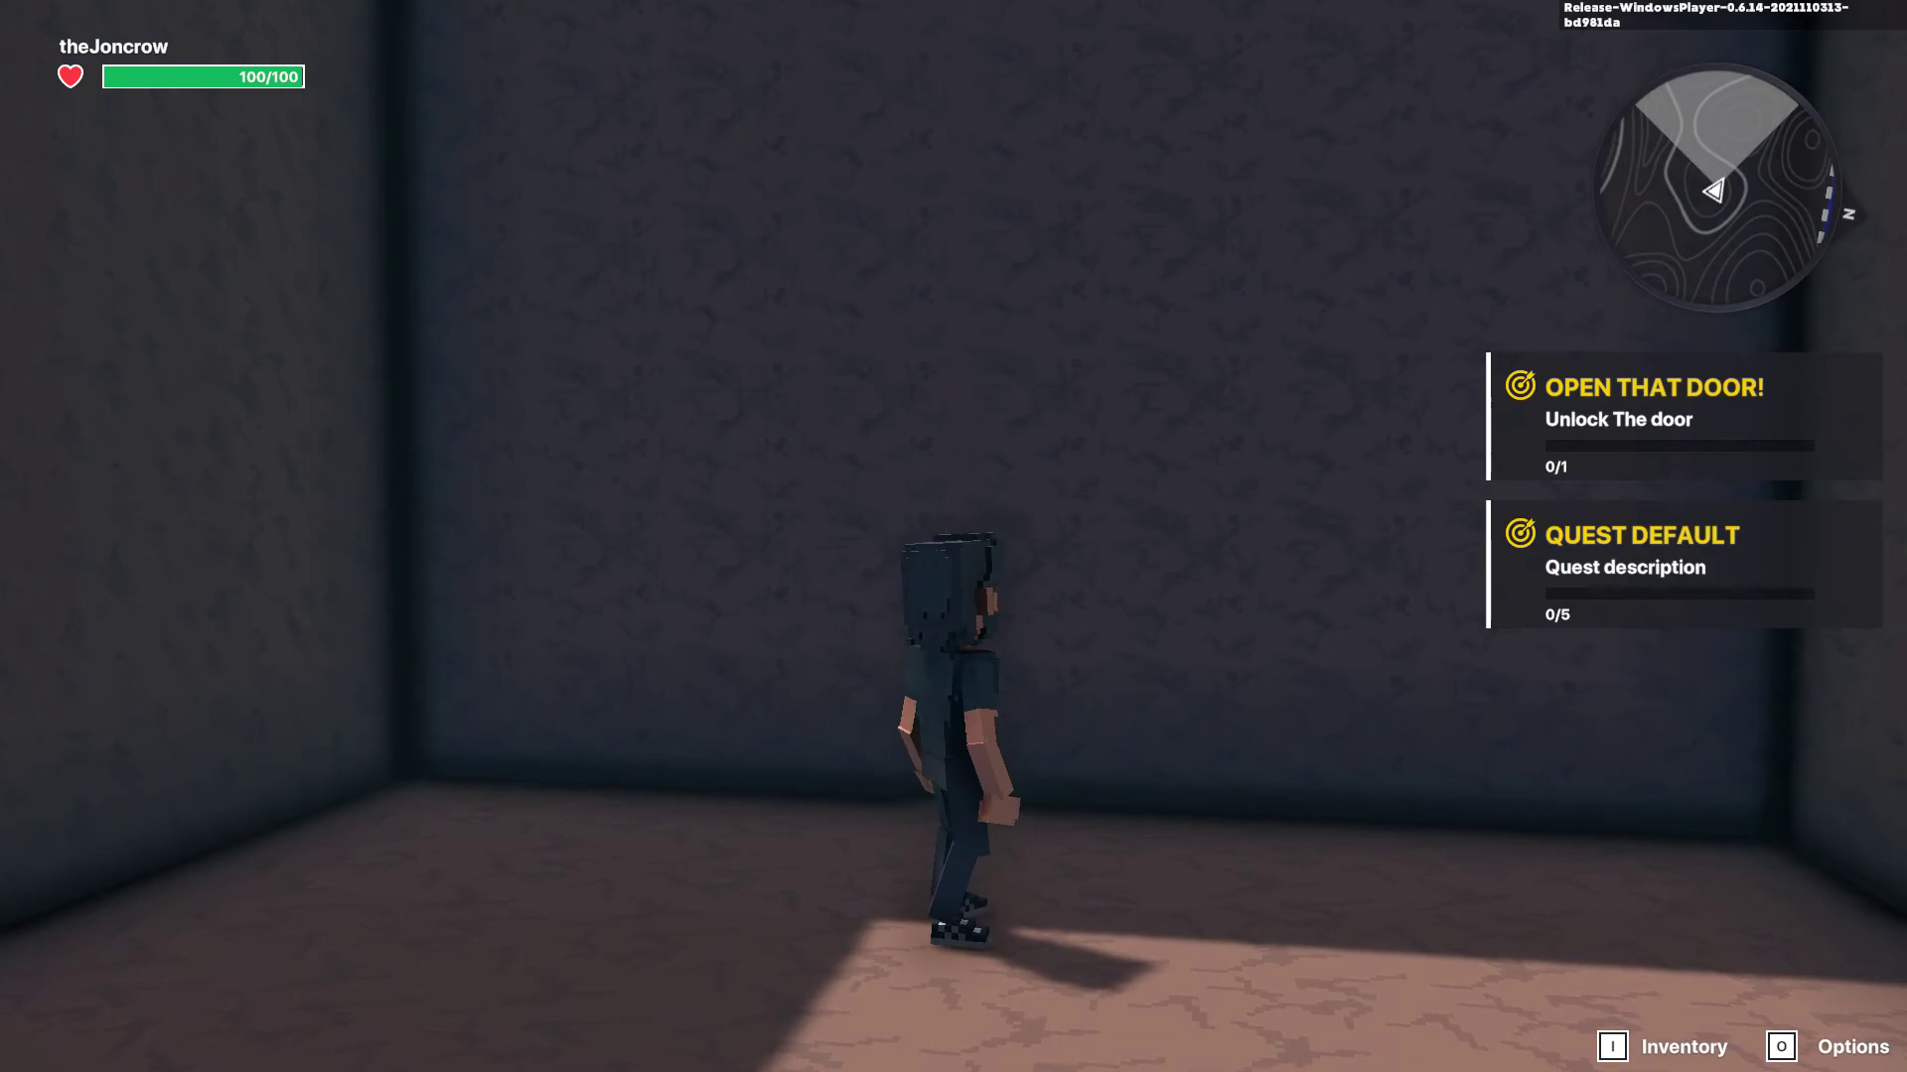
End the playtest and return to editing in front of the sign and the two levers
key("Escape")
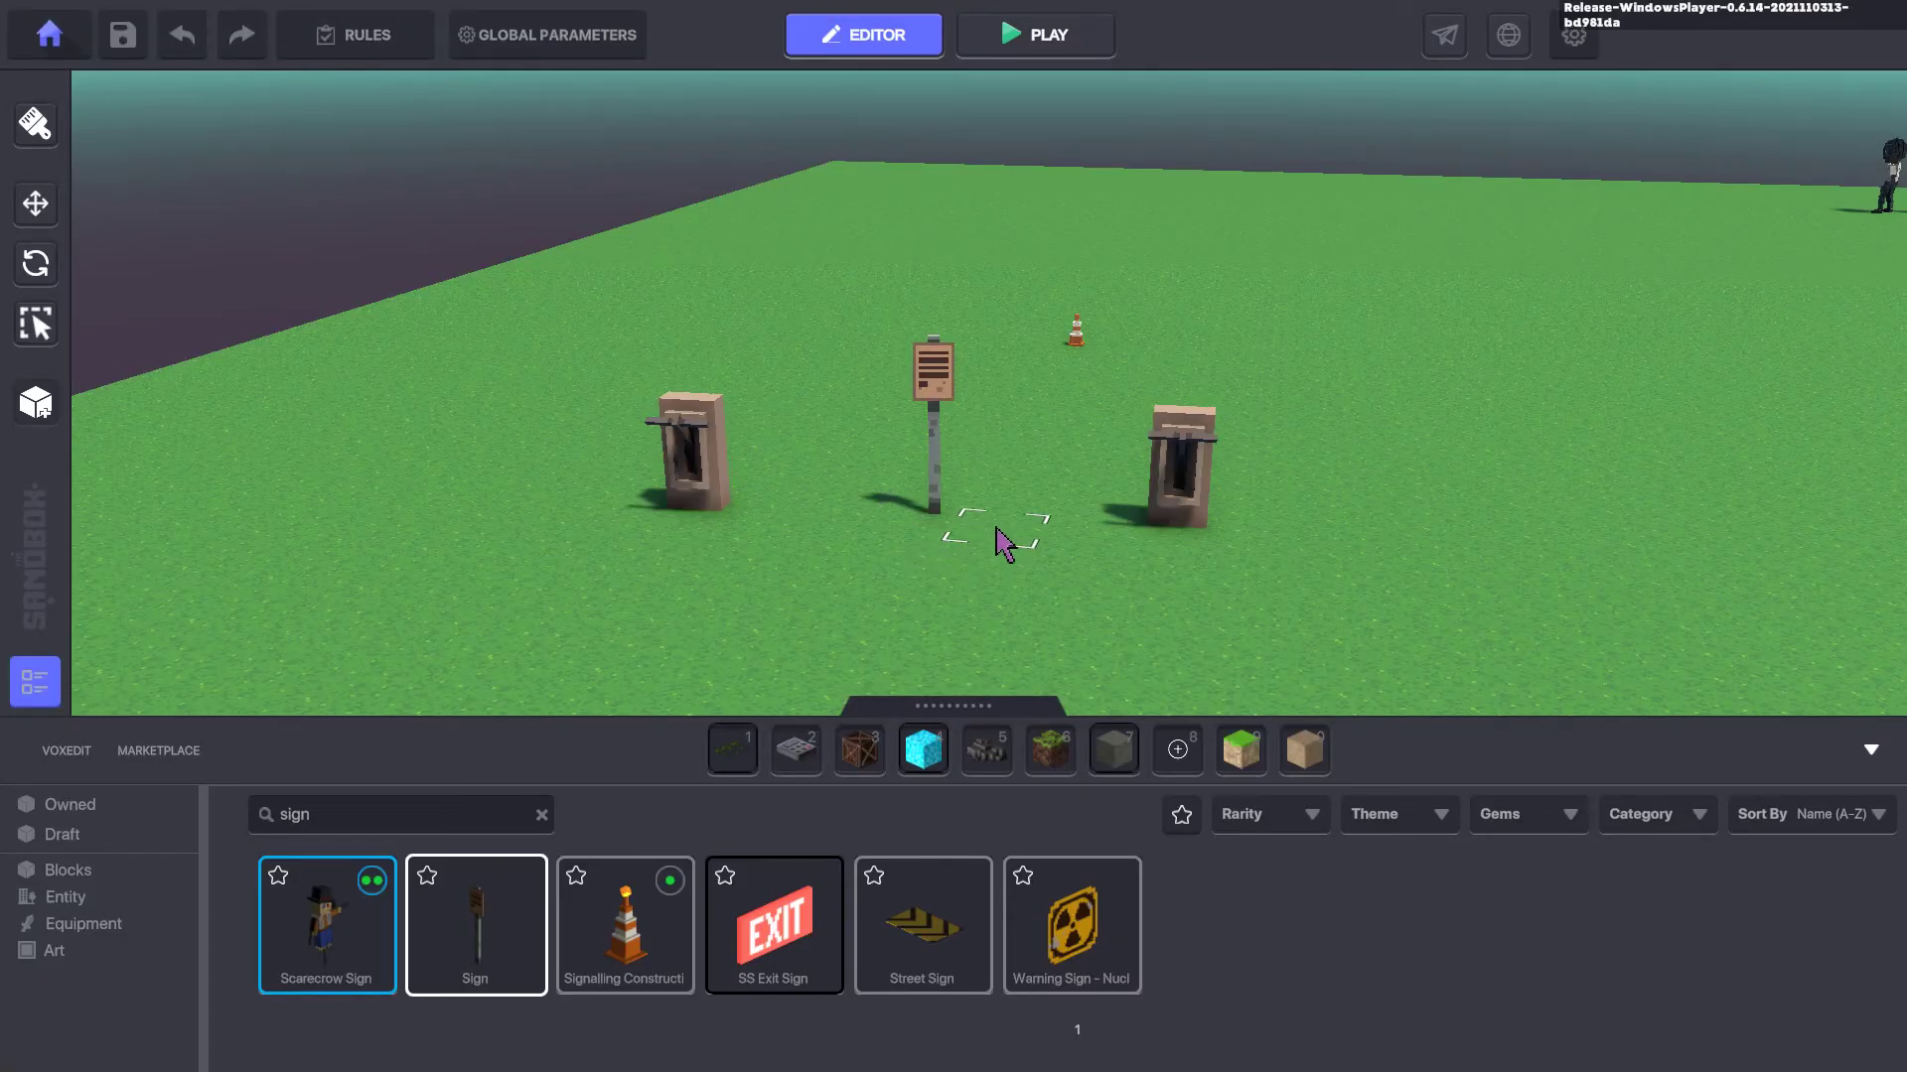
mouse_move(1025, 509)
right_mouse_down()
mouse_move(1076, 504)
mouse_move(1044, 523)
right_mouse_up()
key("w")
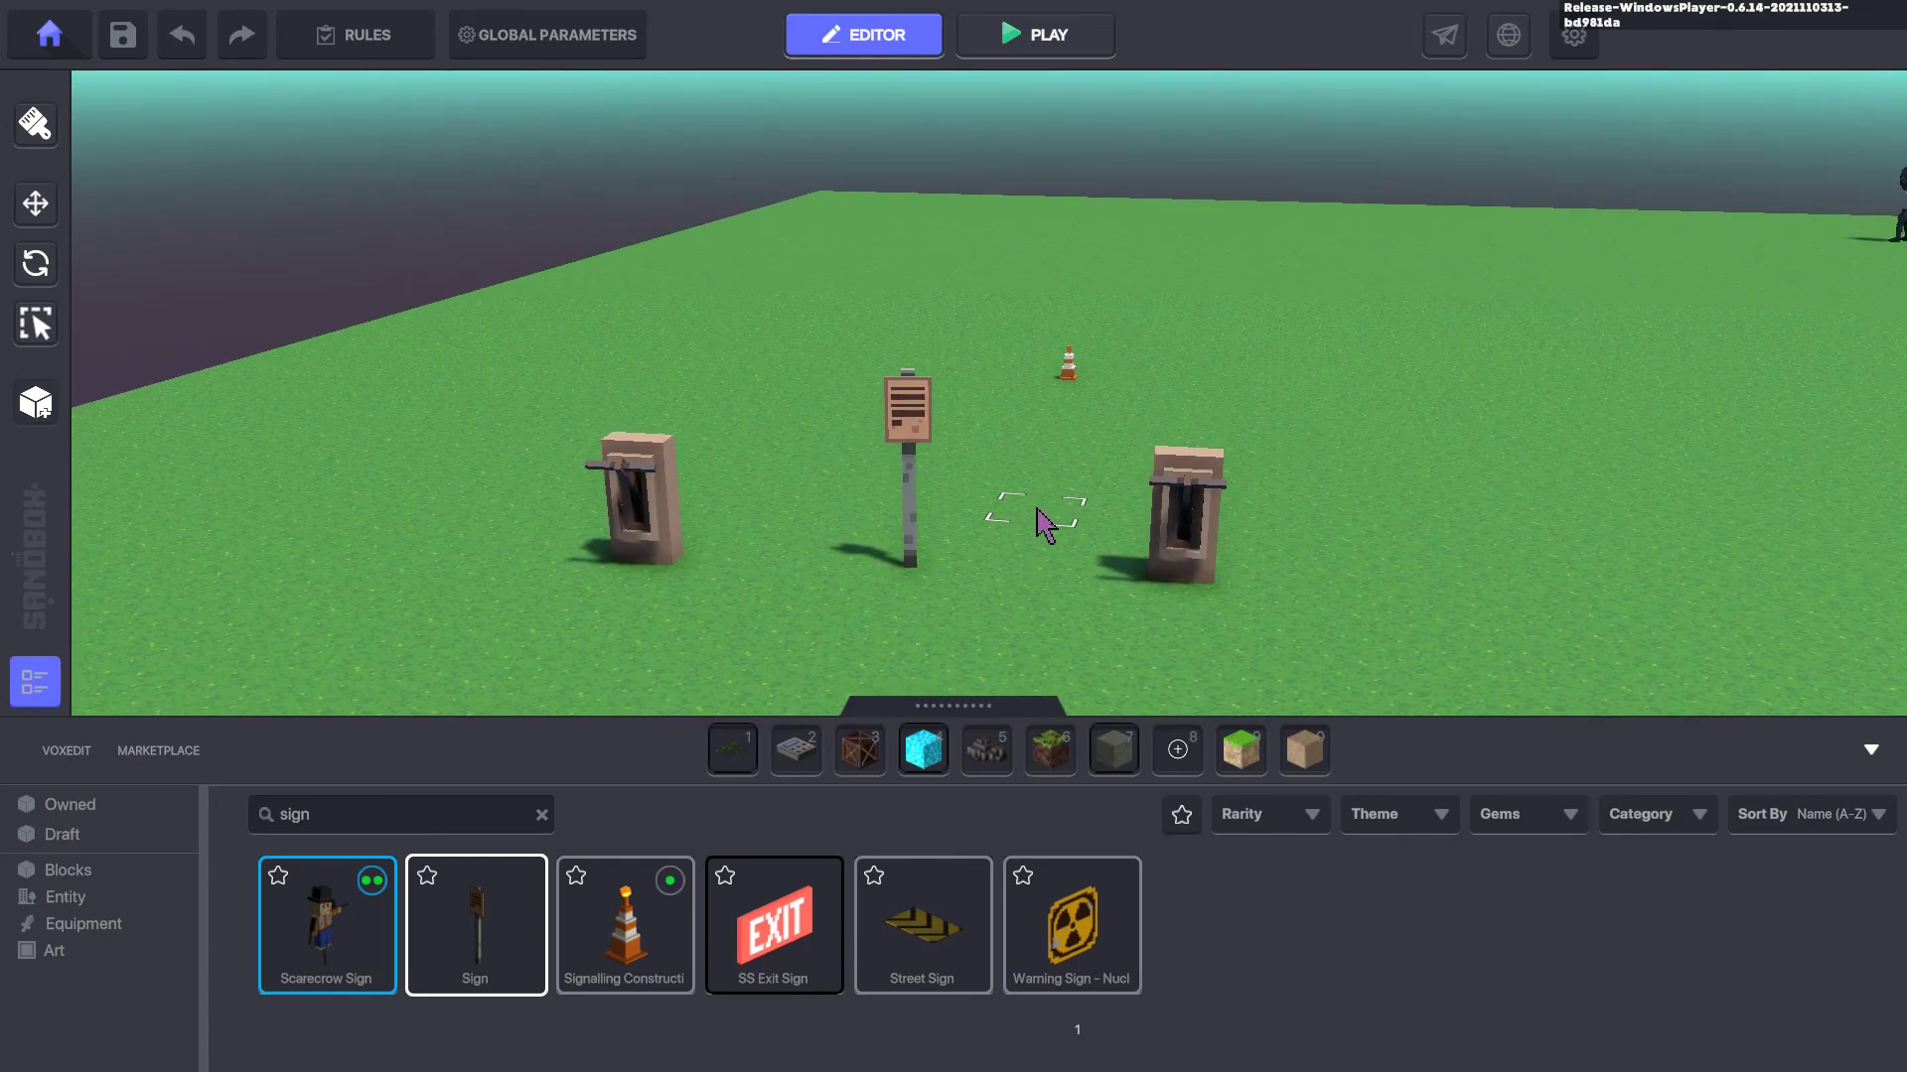